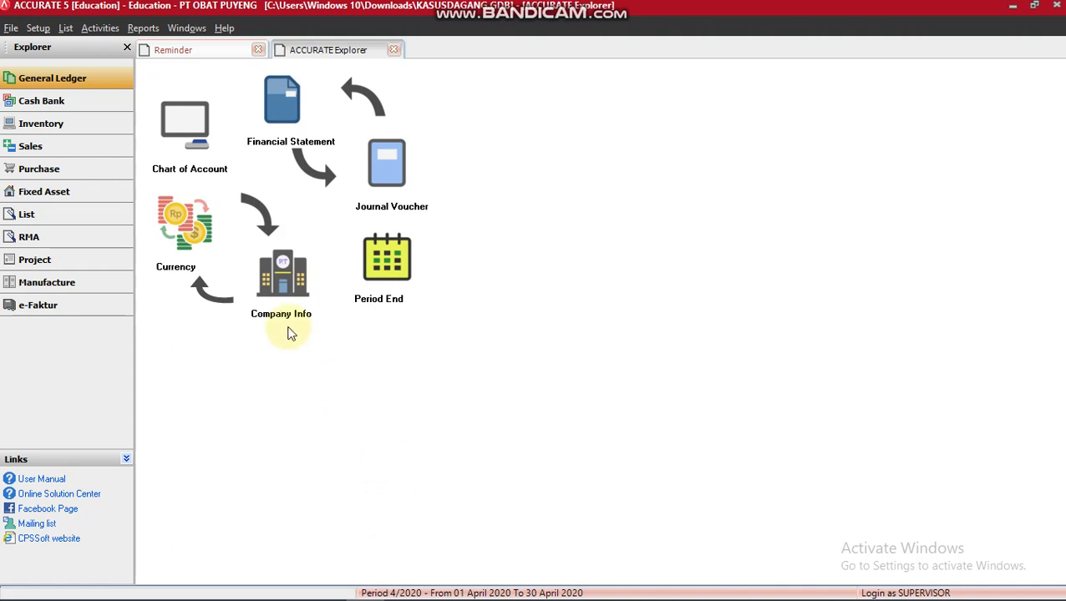
# Step: Start a new sales invoice for the customer PT PELANGGAN 02
pyautogui.click(81, 154)
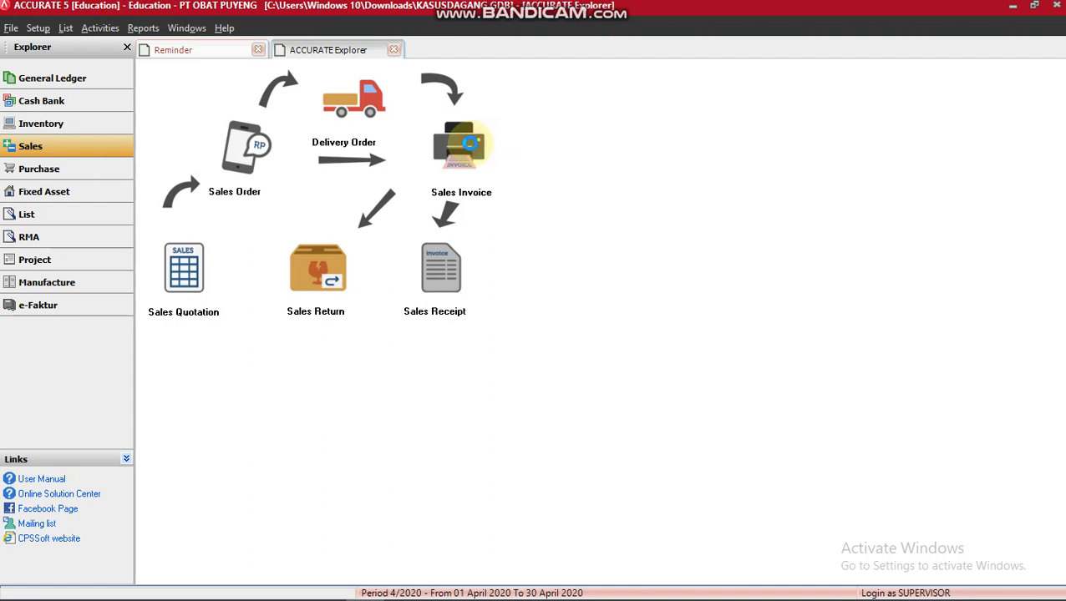
pyautogui.click(470, 144)
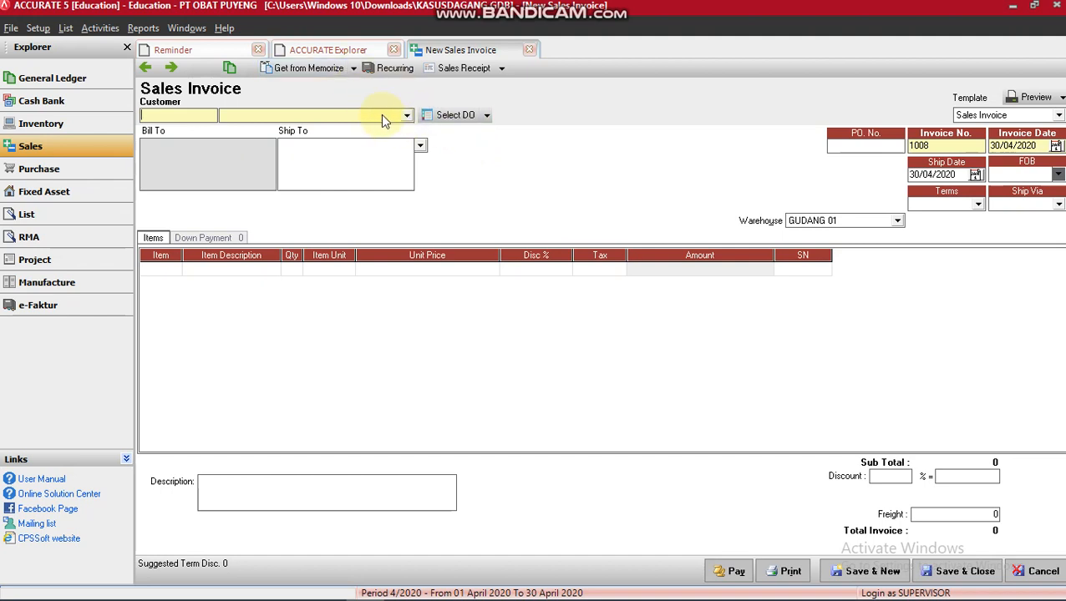
pyautogui.click(408, 117)
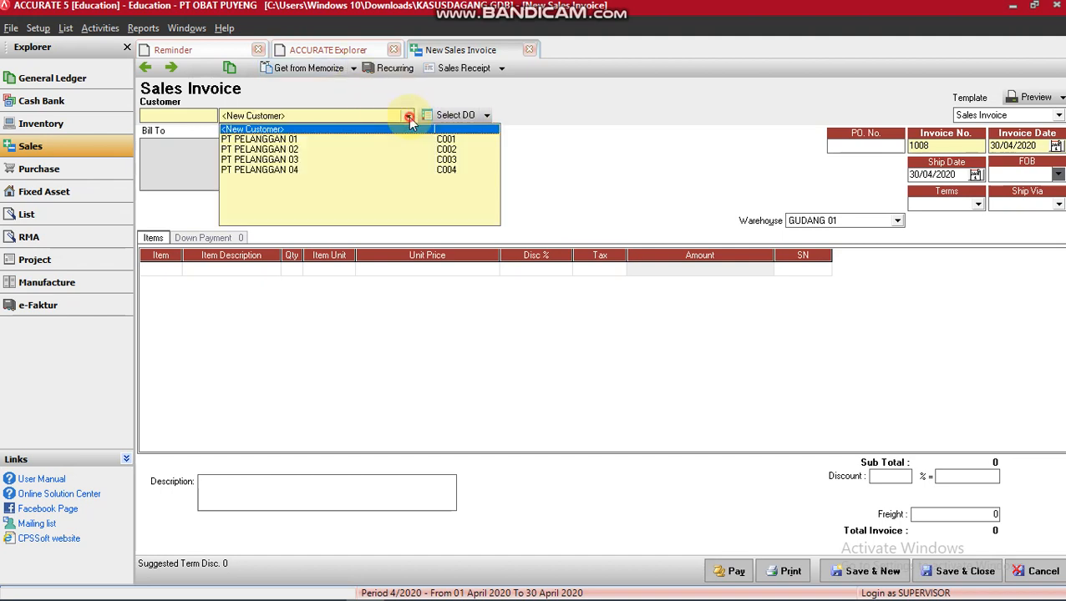
pyautogui.click(303, 149)
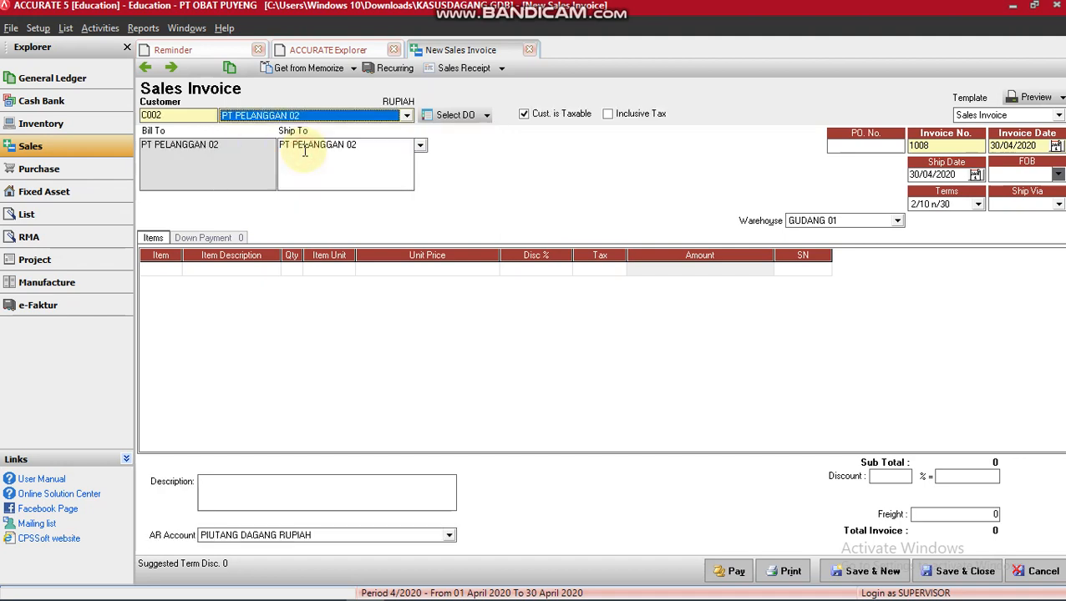
# Step: Set both the invoice date and the ship date to 12/10/2010
pyautogui.click(1017, 145)
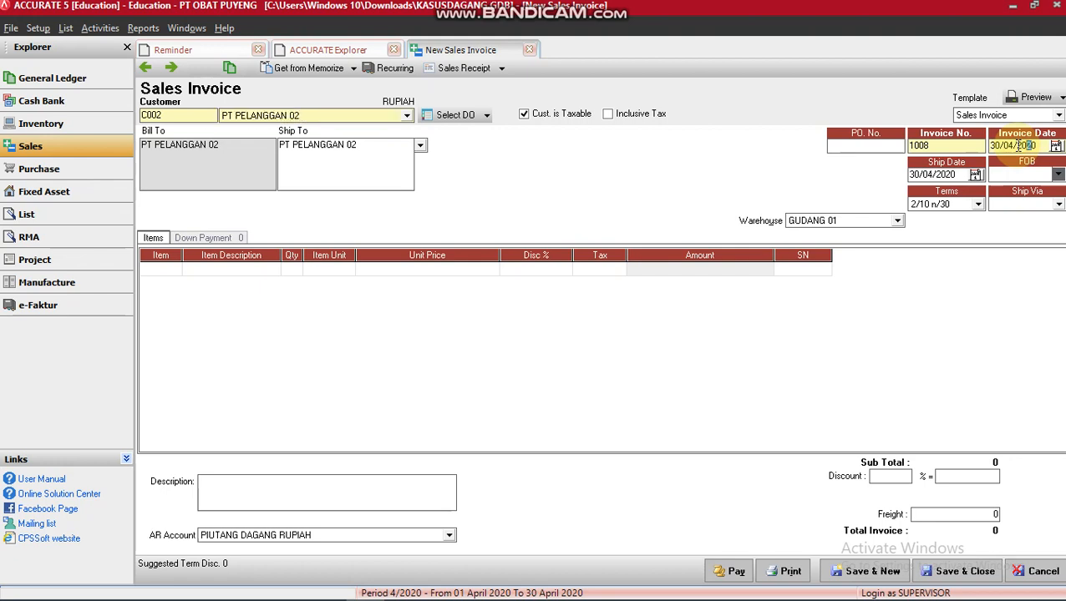
pyautogui.moveTo(1035, 145); pyautogui.dragTo(982, 145)
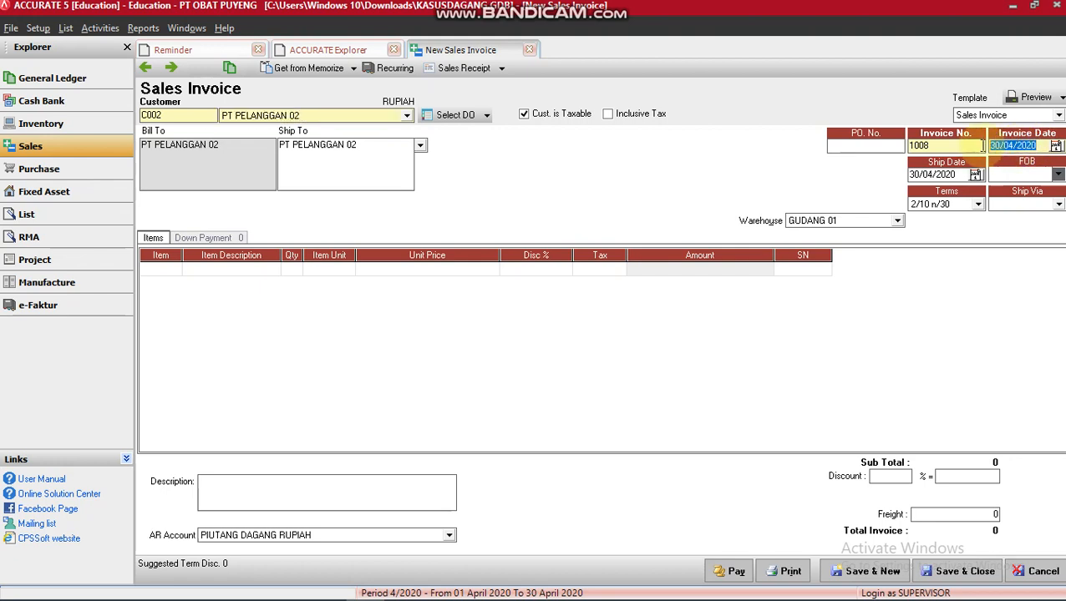
pyautogui.write('12/10/2010')
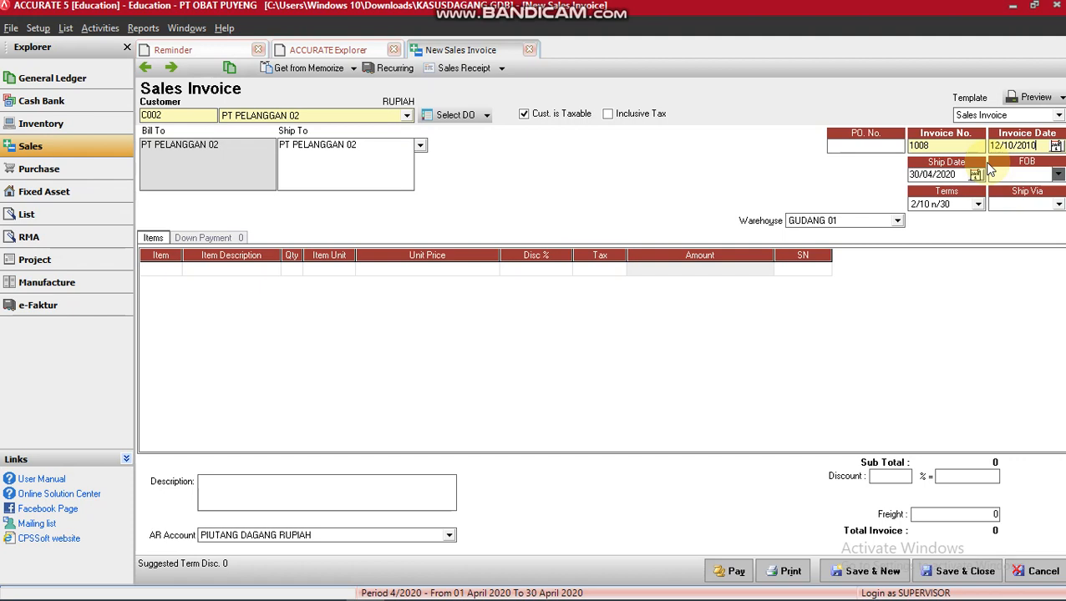
pyautogui.moveTo(961, 175); pyautogui.dragTo(899, 179)
pyautogui.write('12/')
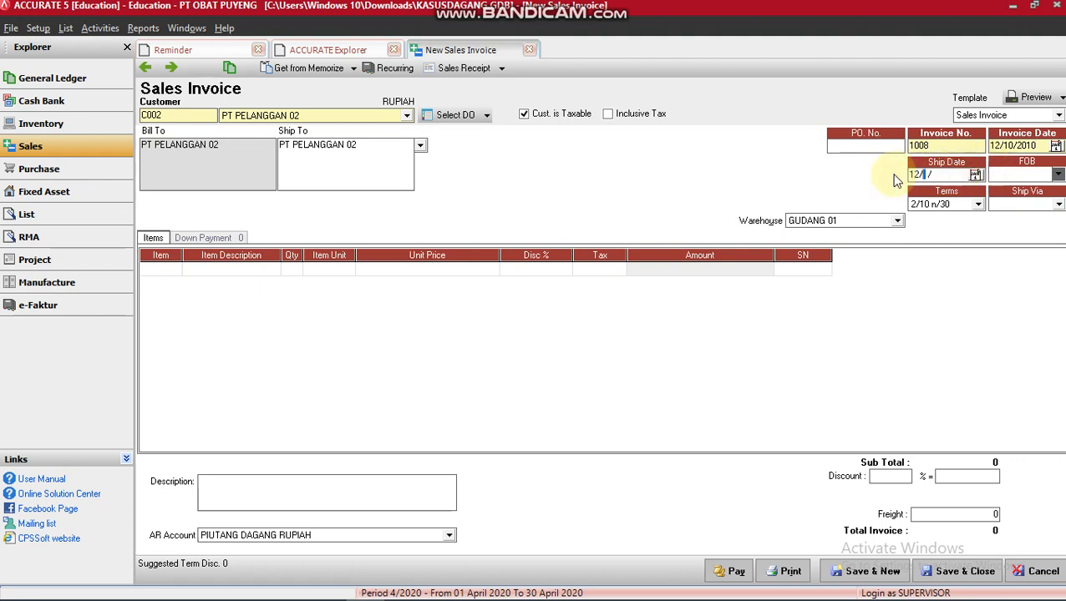
pyautogui.write('10/2010')
# Step: Set the invoice's FOB to Shipping Point, its terms to C.O.D and its shipment method to KURIR
pyautogui.press('Tab')
pyautogui.press('Down')
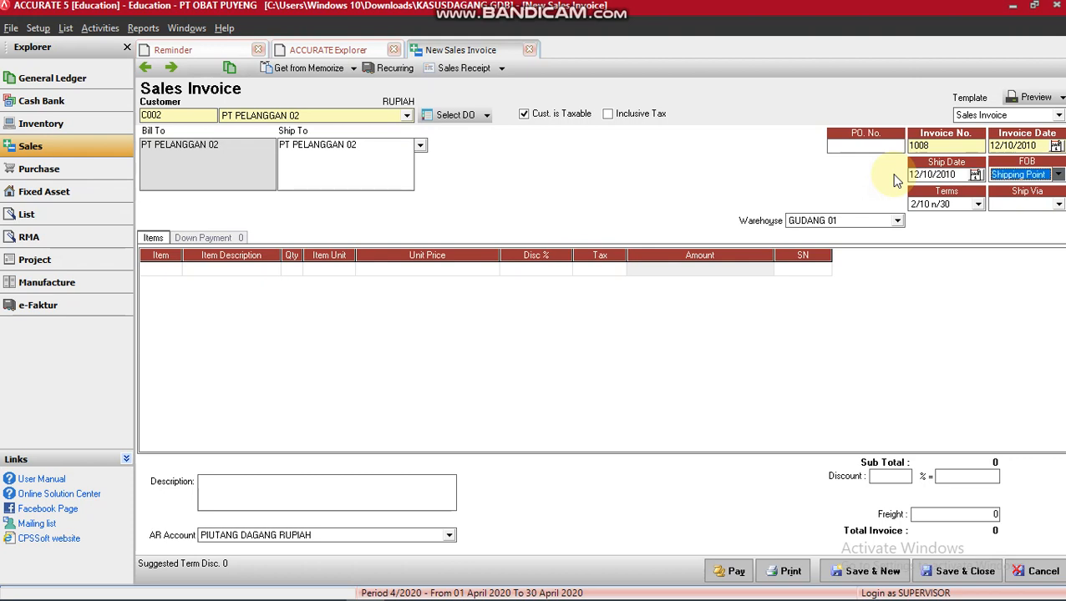
pyautogui.press('Tab')
pyautogui.write('C')
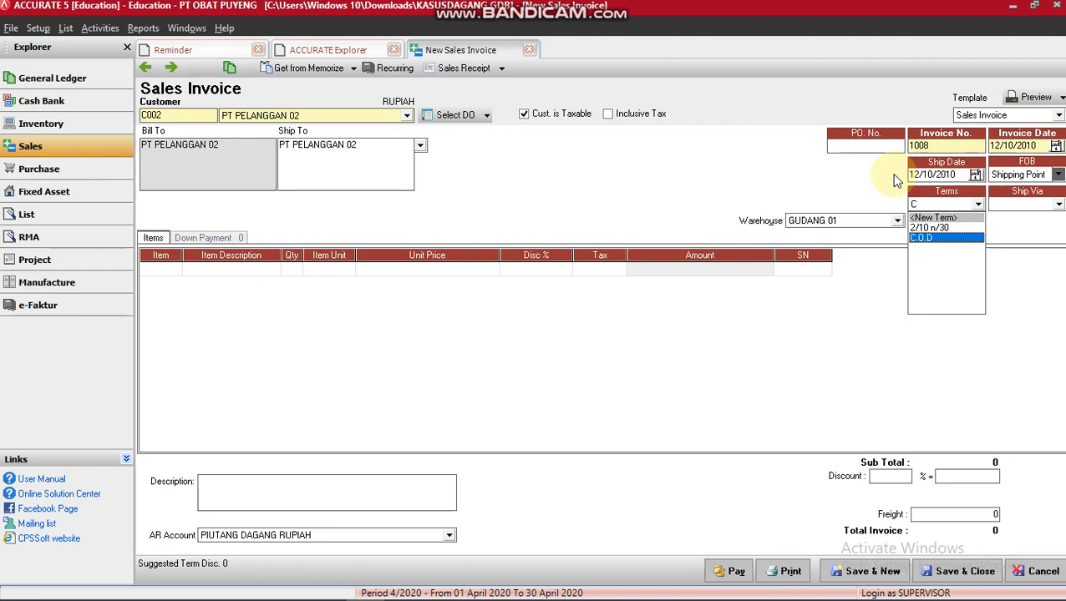
pyautogui.press('Return')
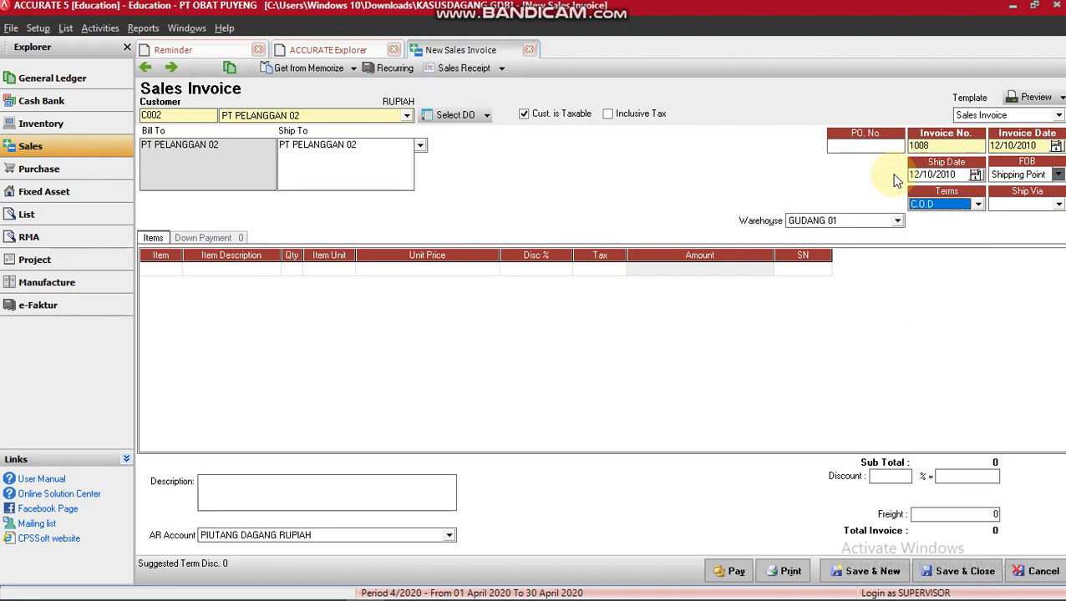
pyautogui.press('Tab')
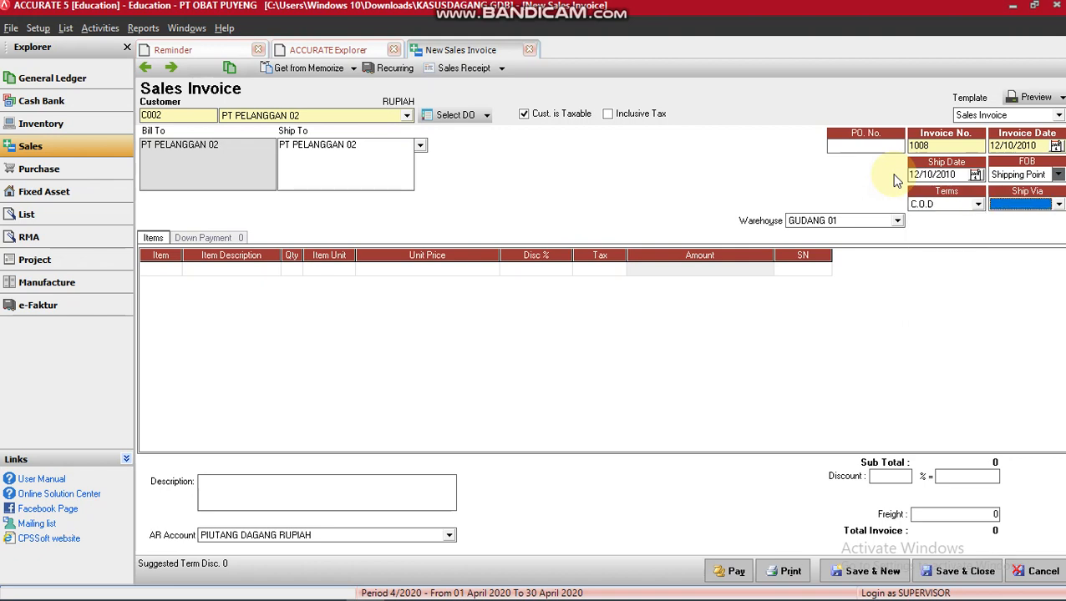
pyautogui.write('KURI')
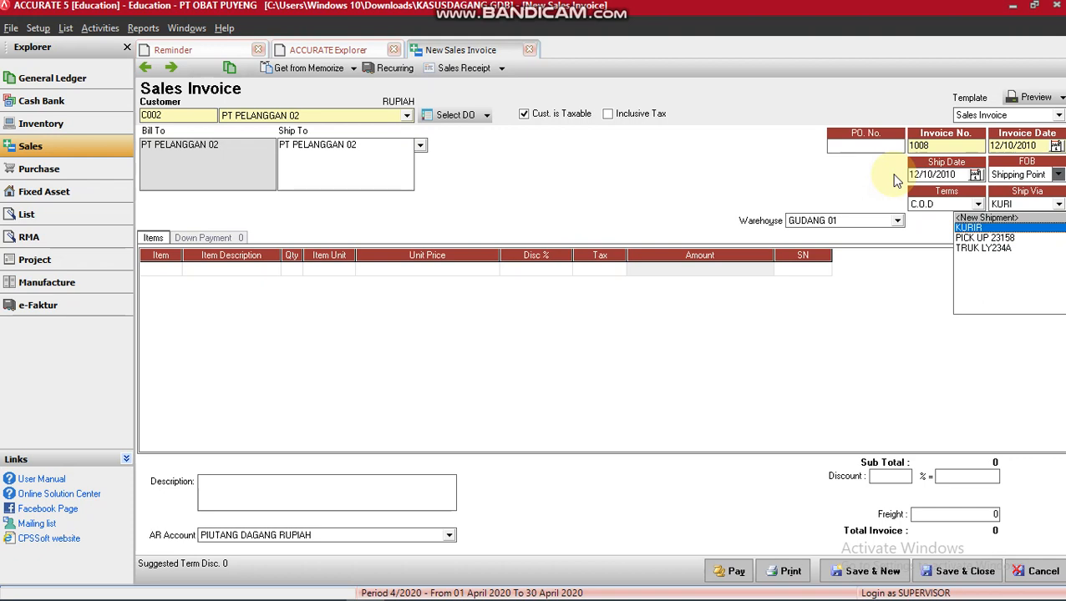
pyautogui.click(981, 227)
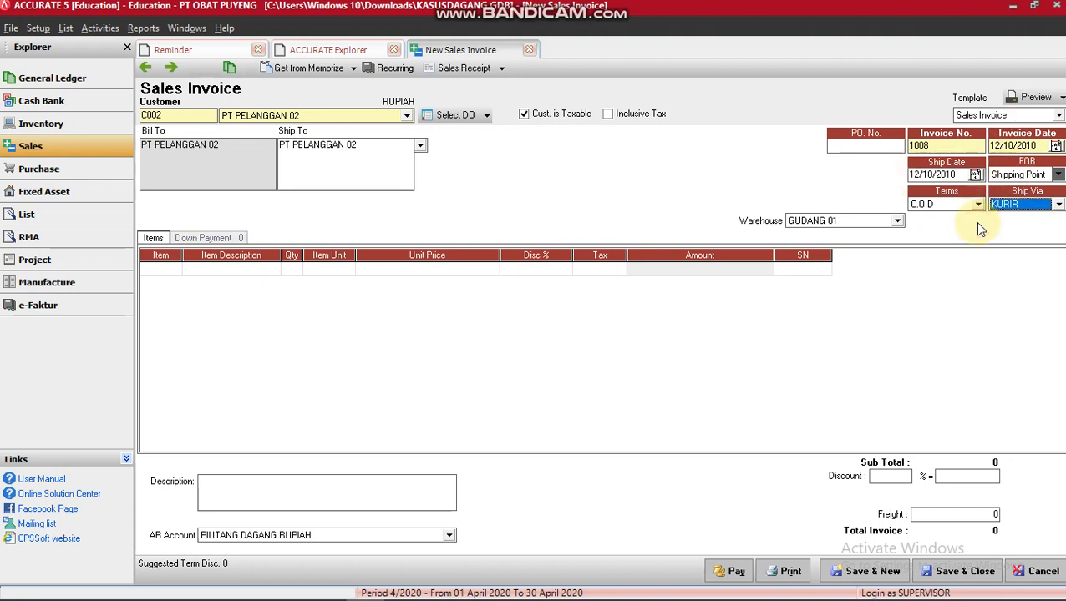
# Step: Add the item TAS PINGGANG to the invoice with a quantity of 10, keeping the unit BH
pyautogui.click(164, 271)
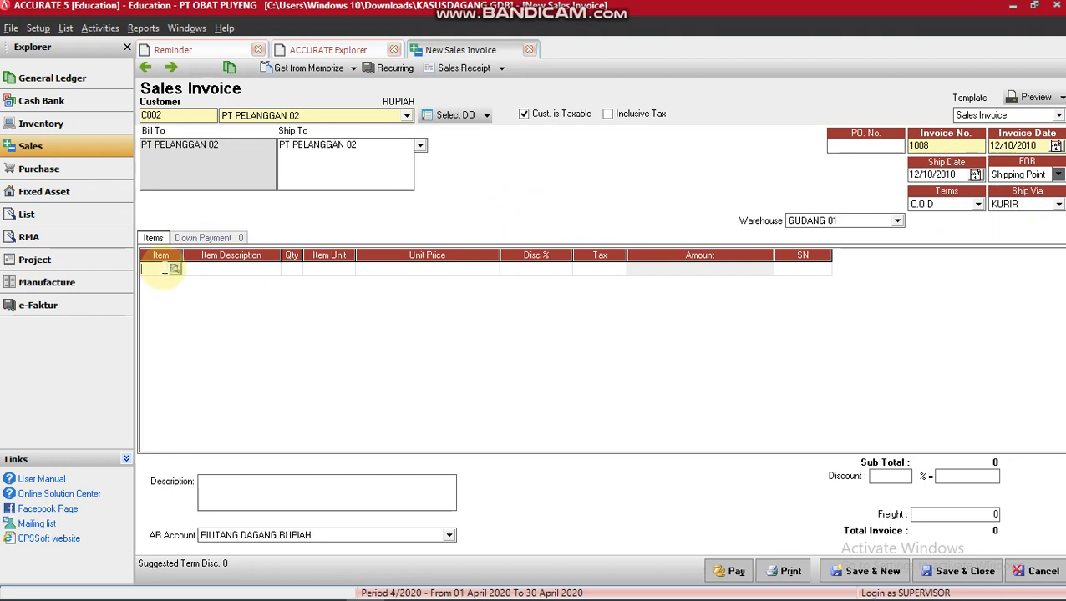
pyautogui.write('tas')
pyautogui.press('Return')
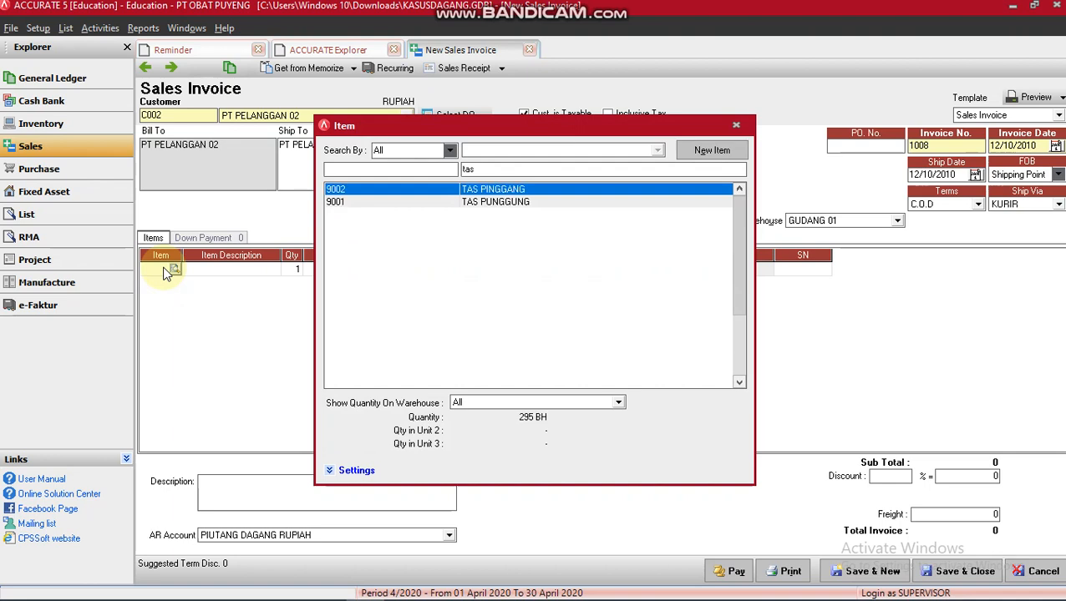
pyautogui.press('Return')
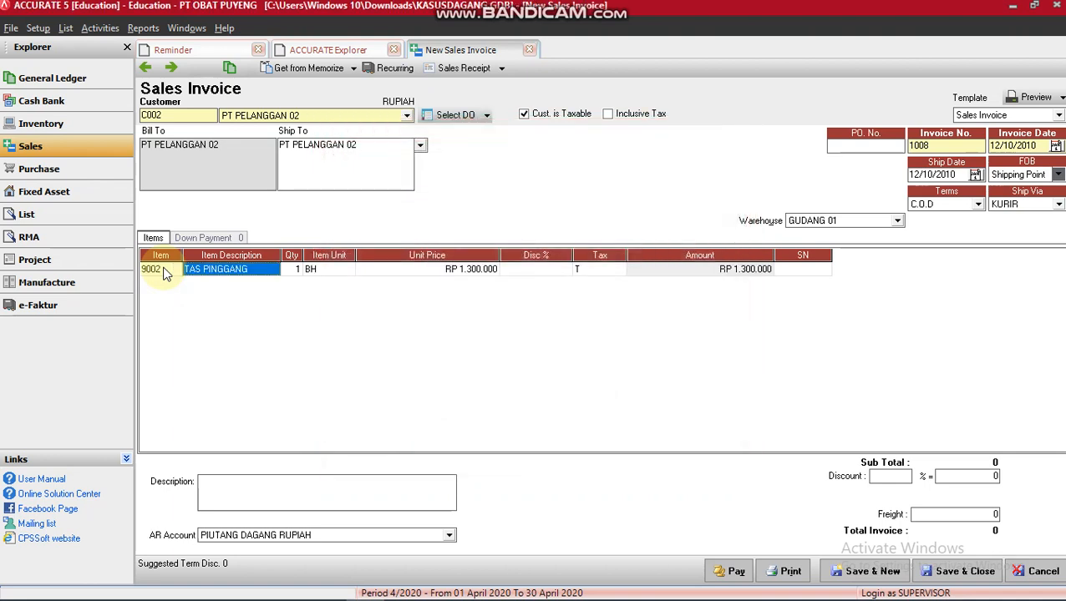
pyautogui.click(299, 272)
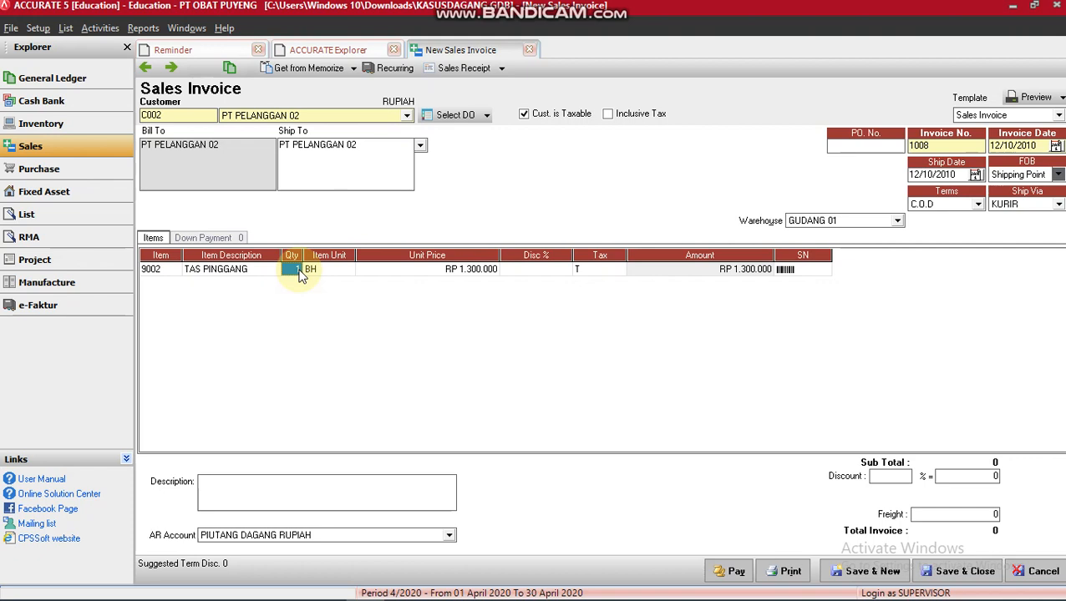
pyautogui.write('10')
pyautogui.press('Tab')
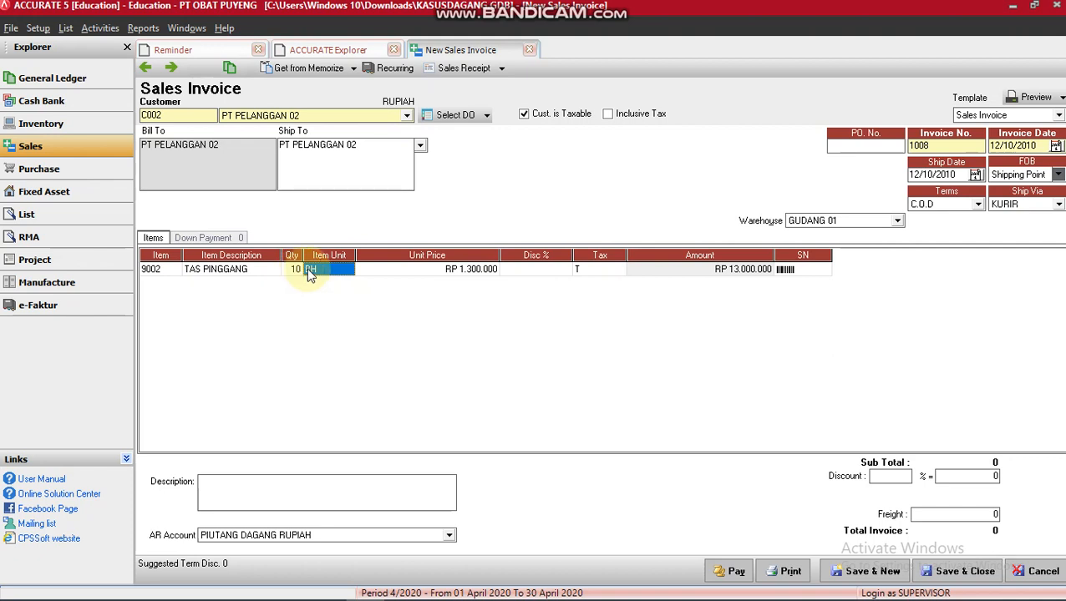
pyautogui.click(338, 271)
pyautogui.click(349, 271)
pyautogui.click(350, 270)
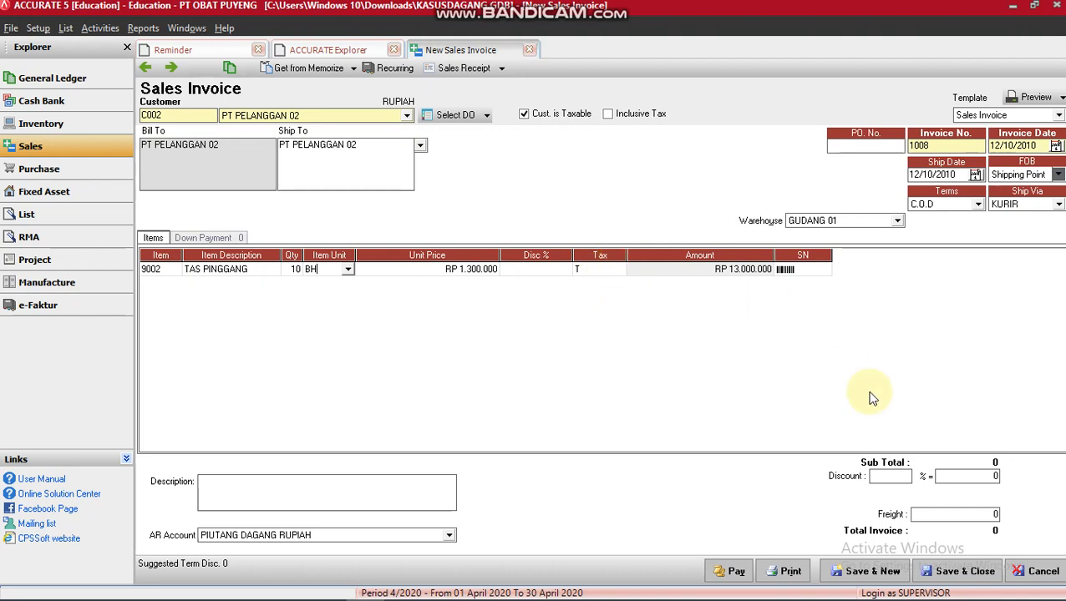
pyautogui.click(966, 476)
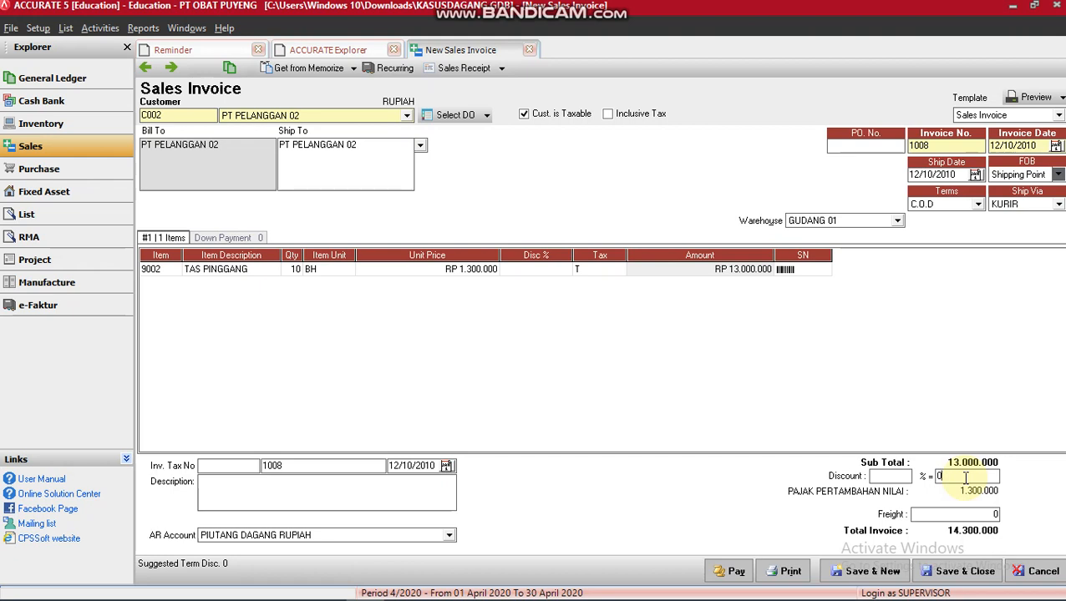
pyautogui.click(953, 395)
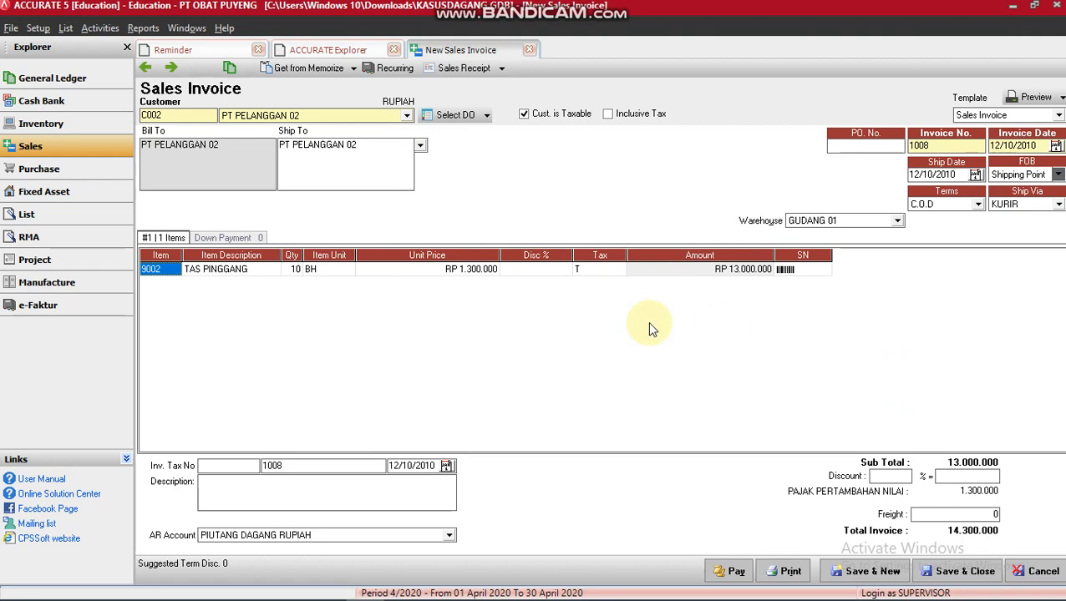
# Step: Create a sales receipt from the invoice, keep the 12 Oct 2010 invoice marked as paid and recalculate the cheque amount
pyautogui.click(462, 69)
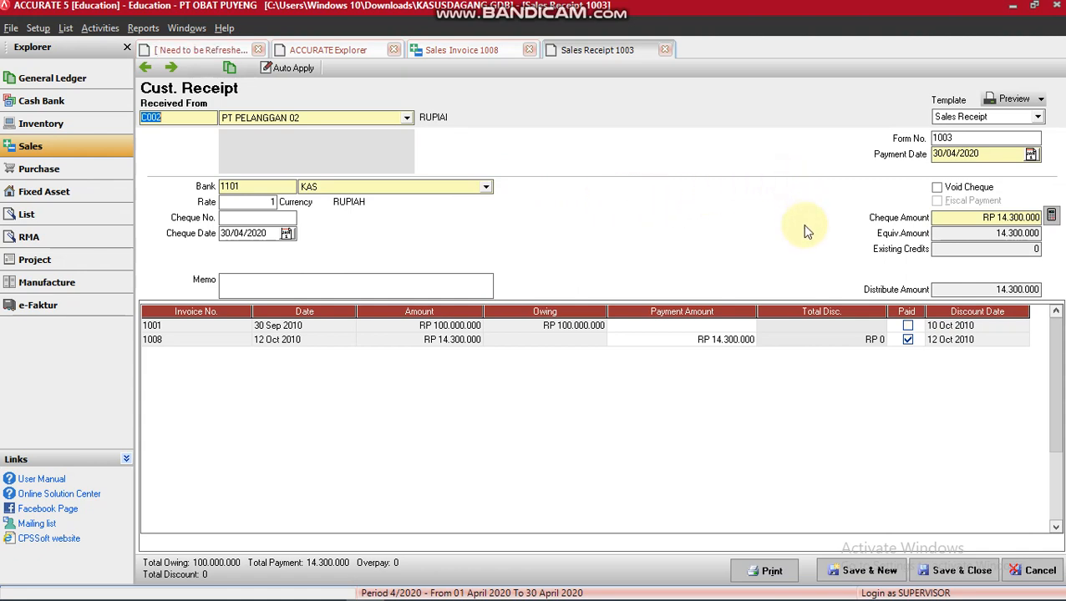
pyautogui.click(908, 339)
pyautogui.click(907, 340)
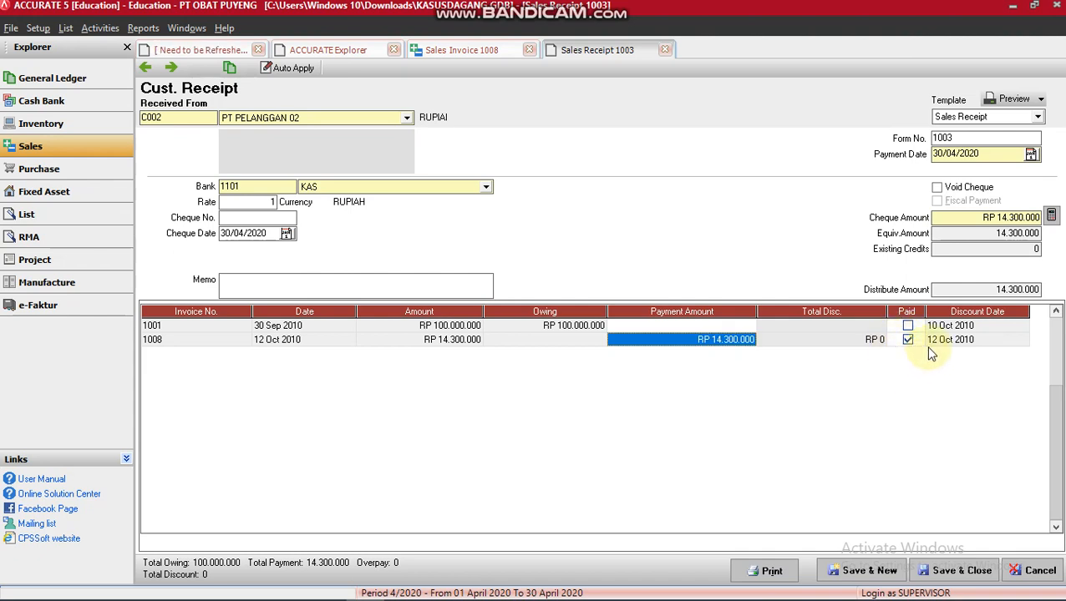
pyautogui.click(1052, 216)
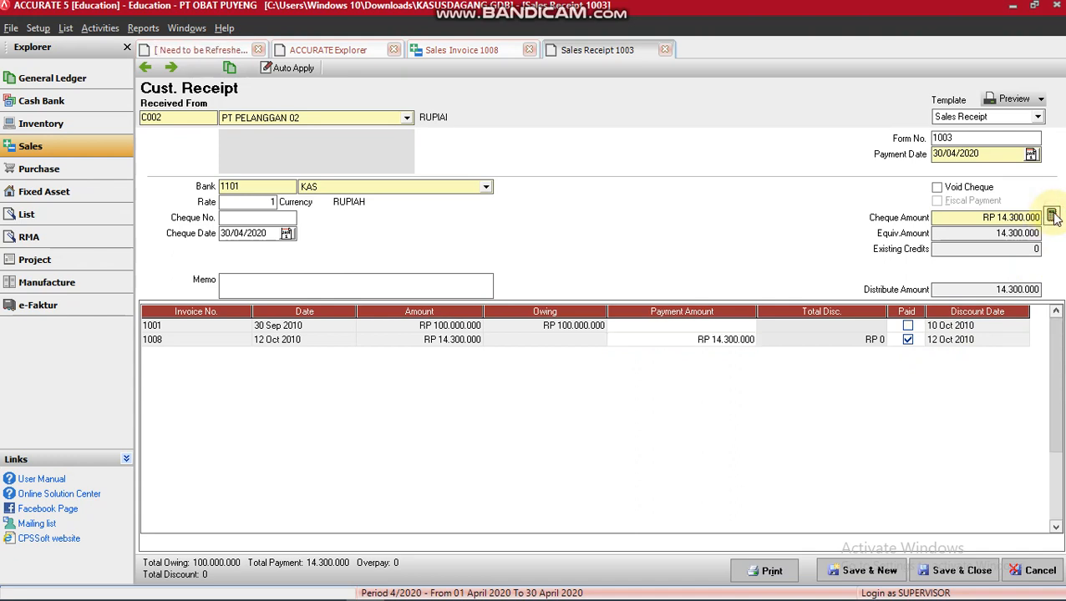
# Step: Set the receipt's payment date to 12/10/2010, then save and close the receipt
pyautogui.moveTo(978, 153); pyautogui.dragTo(927, 157)
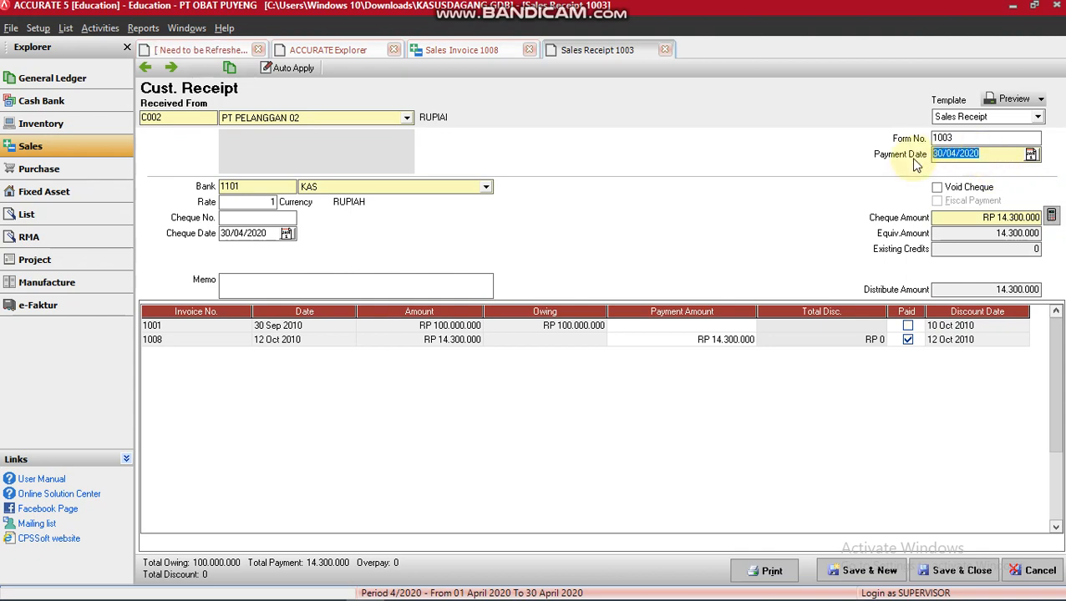
pyautogui.write('12/10/2010')
pyautogui.click(951, 573)
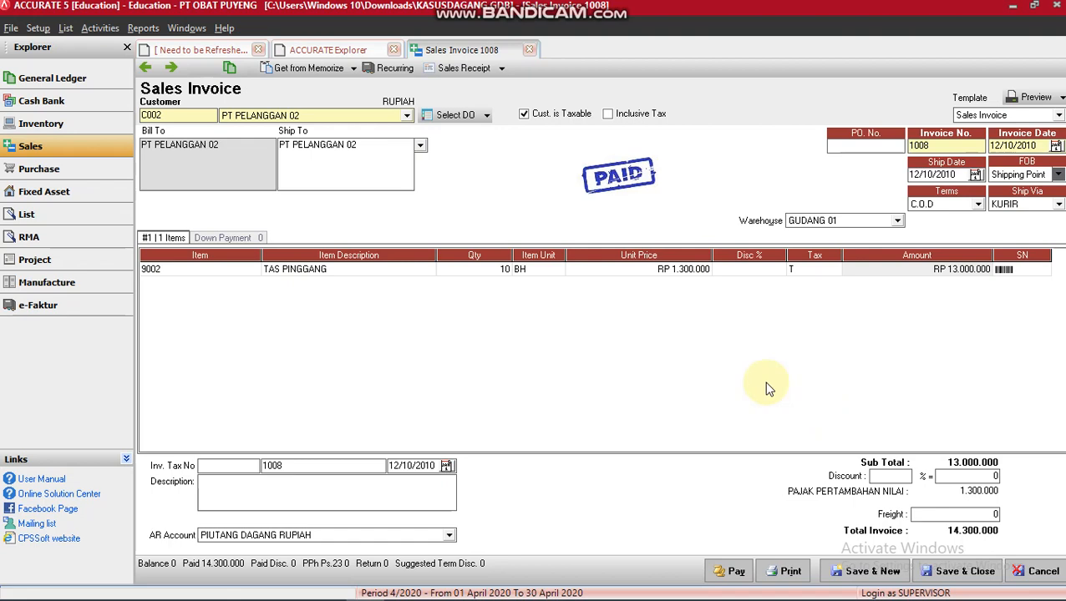
# Step: Switch to the lab module PDF in Chrome and read the sales receipt example, the customer's damaged-bag claim case and the sample RMA form
pyautogui.moveTo(288, 587)
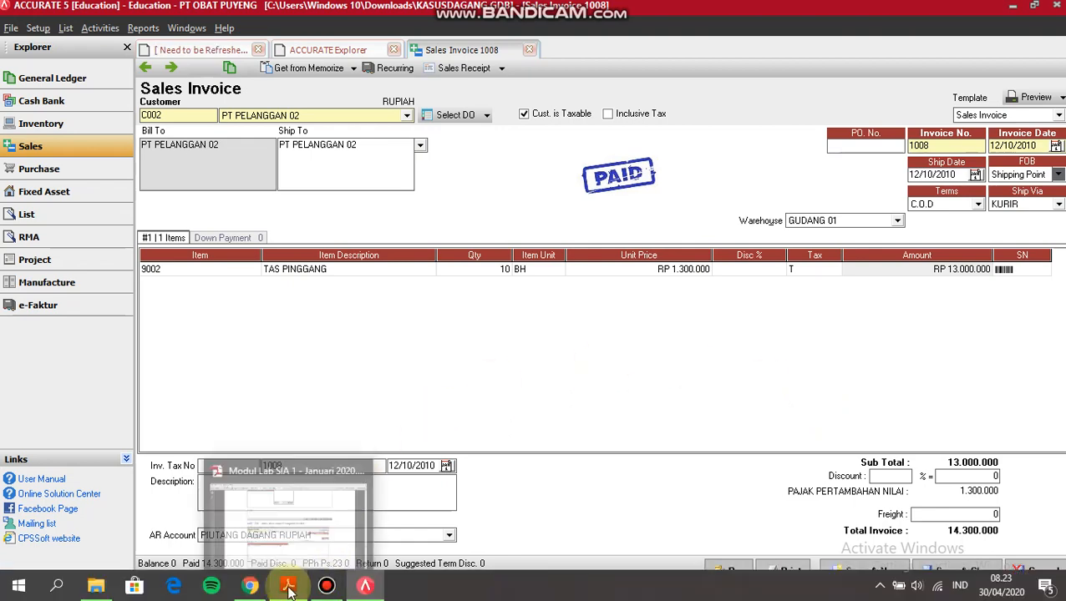
pyautogui.moveTo(250, 585)
pyautogui.click(253, 513)
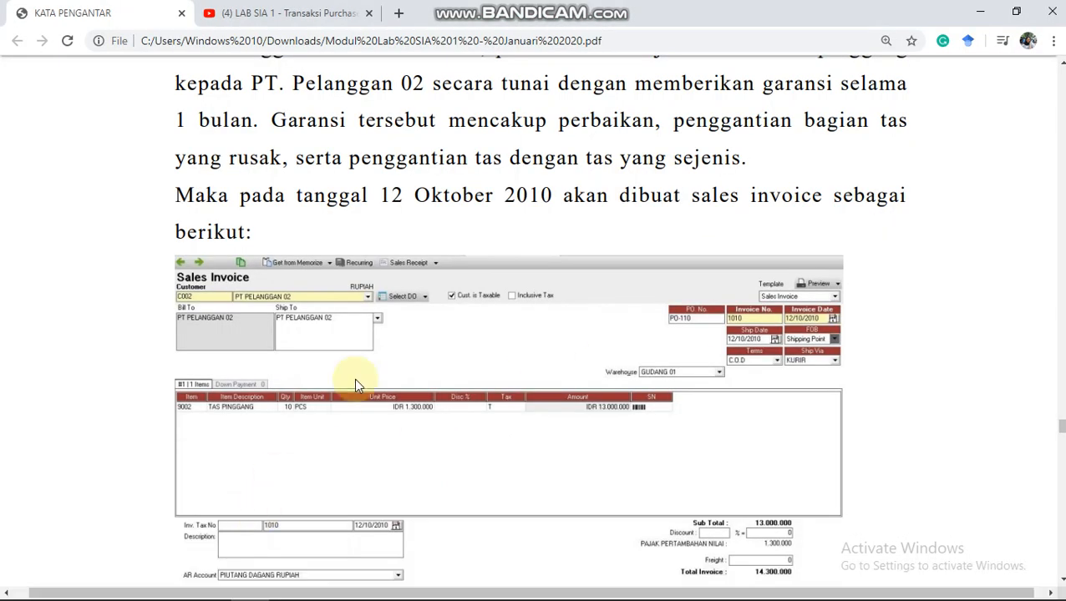
pyautogui.scroll(-7, 355, 384)
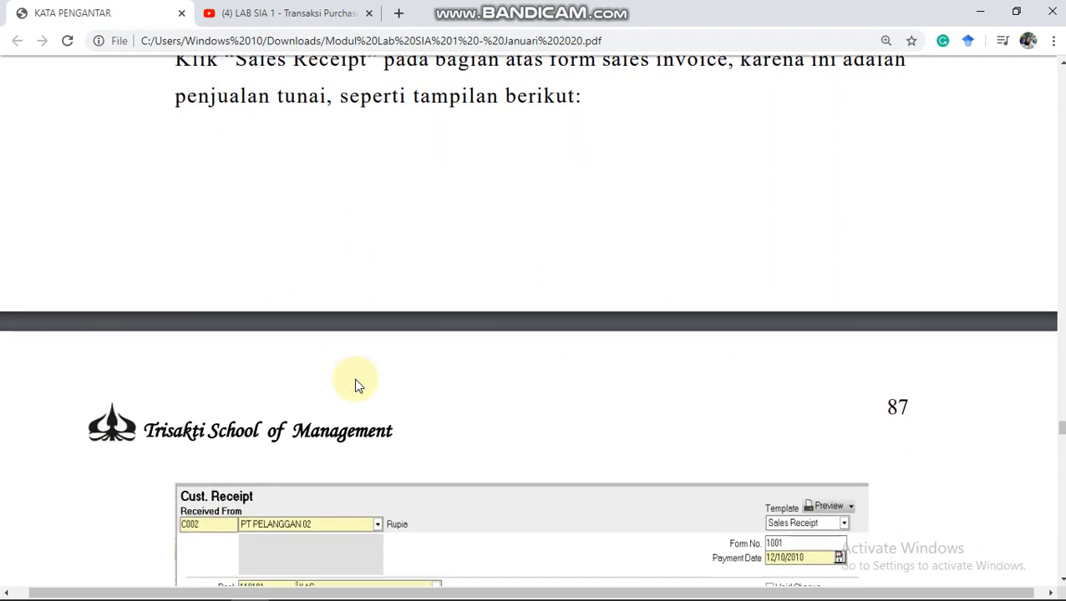
pyautogui.scroll(-5, 355, 384)
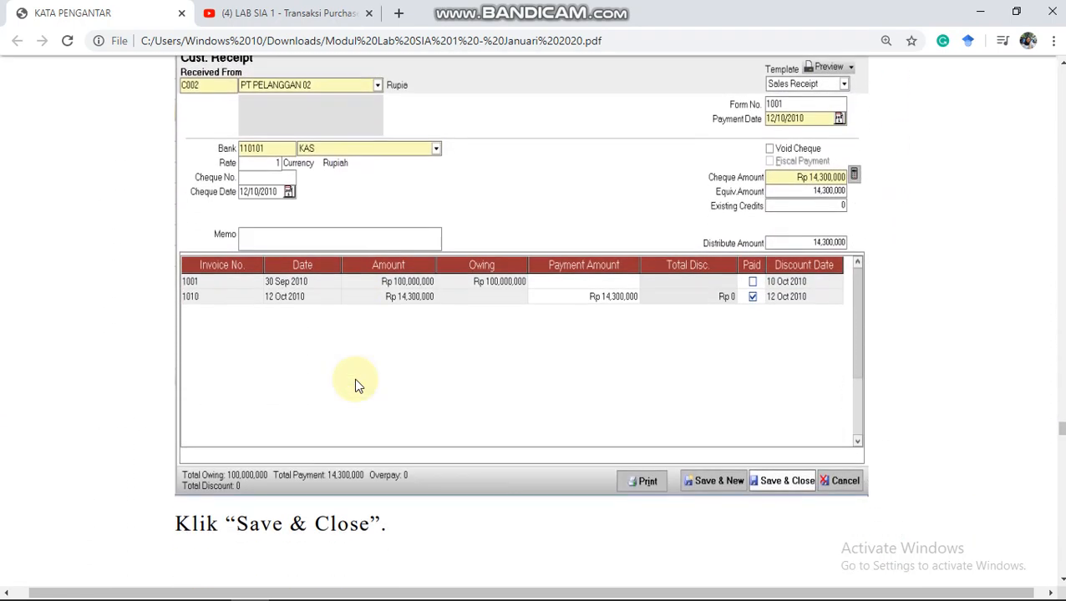
pyautogui.scroll(-4, 355, 384)
pyautogui.scroll(-1, 355, 384)
pyautogui.scroll(-2, 357, 386)
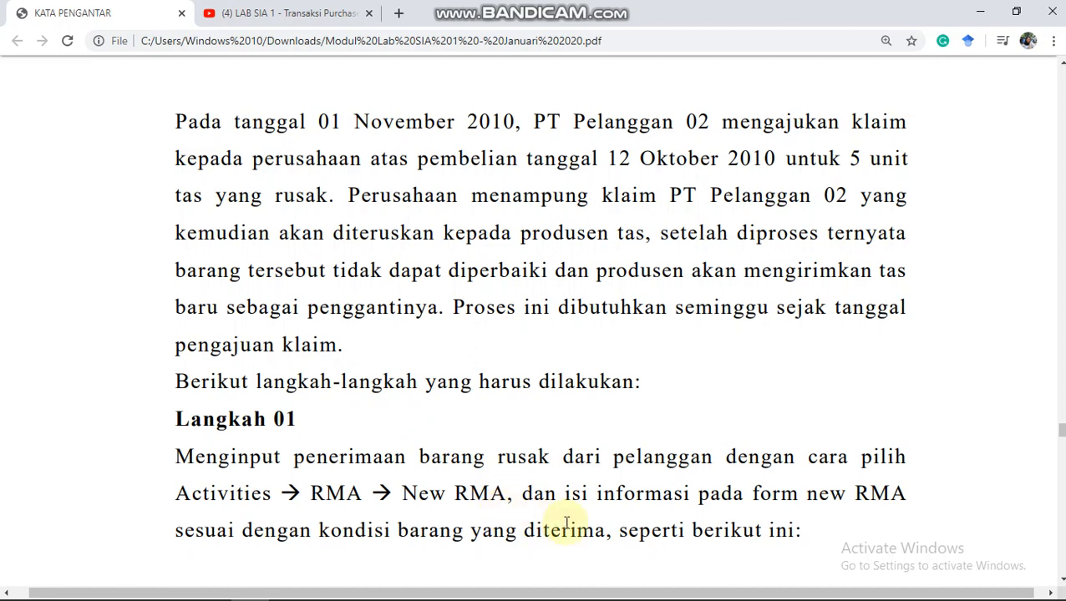
pyautogui.scroll(-1, 566, 524)
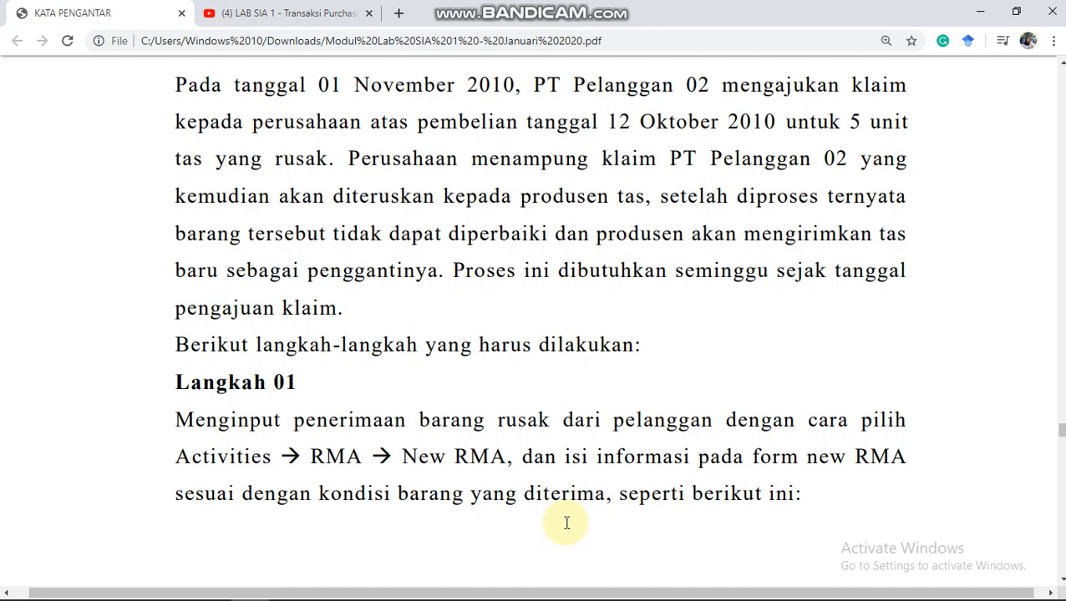
pyautogui.scroll(-5, 567, 523)
pyautogui.scroll(-5, 566, 523)
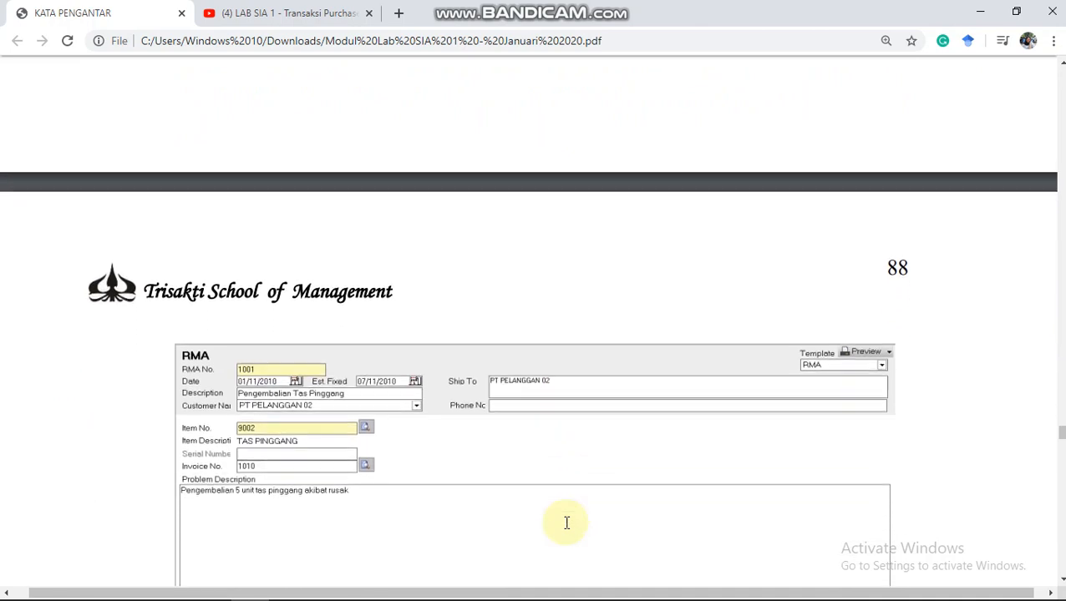
pyautogui.scroll(-3, 566, 522)
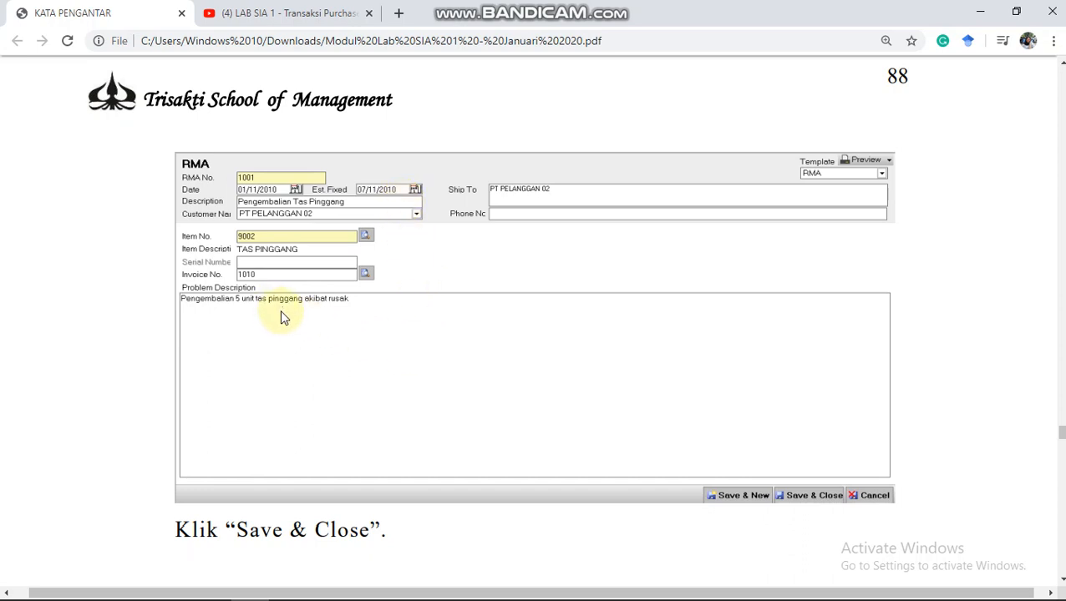
# Step: Switch to ACCURATE and start a new RMA dated 01/11/2010 with an estimated fixed date of 07/11/2010
pyautogui.click(361, 588)
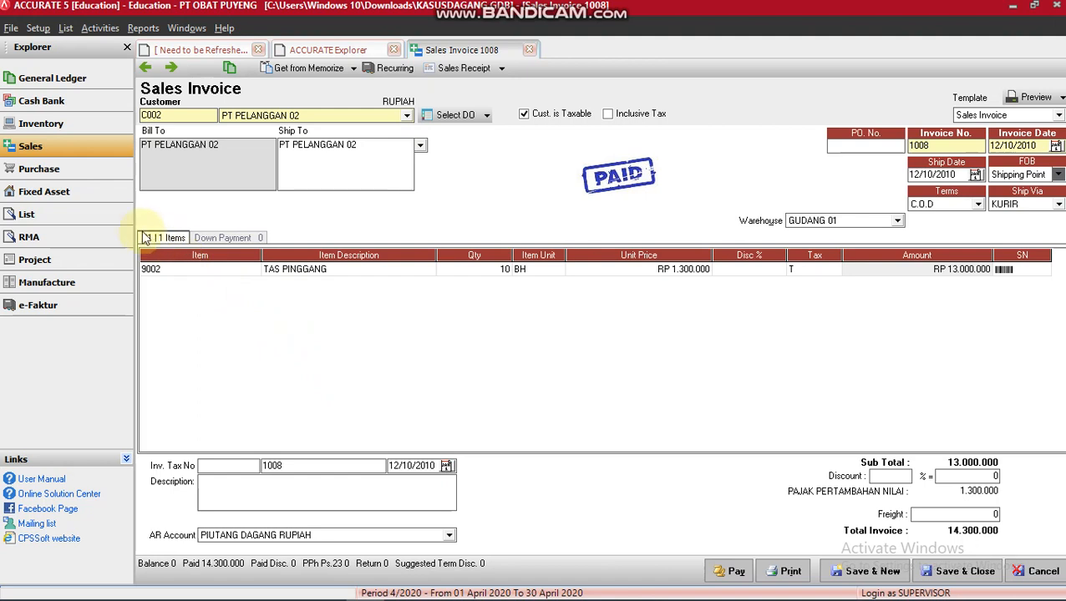
pyautogui.click(29, 238)
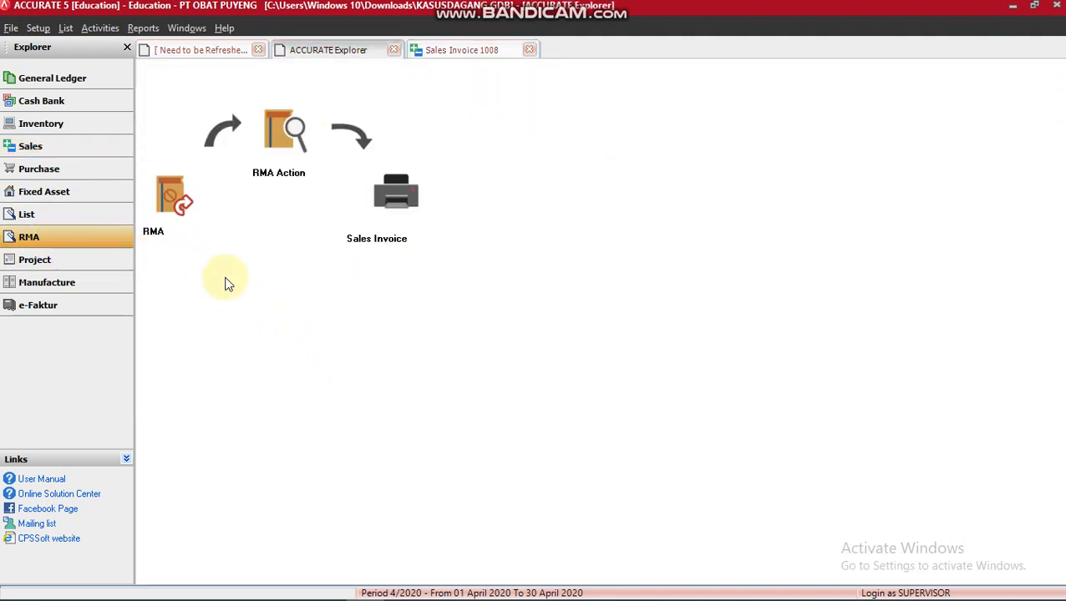
pyautogui.click(170, 207)
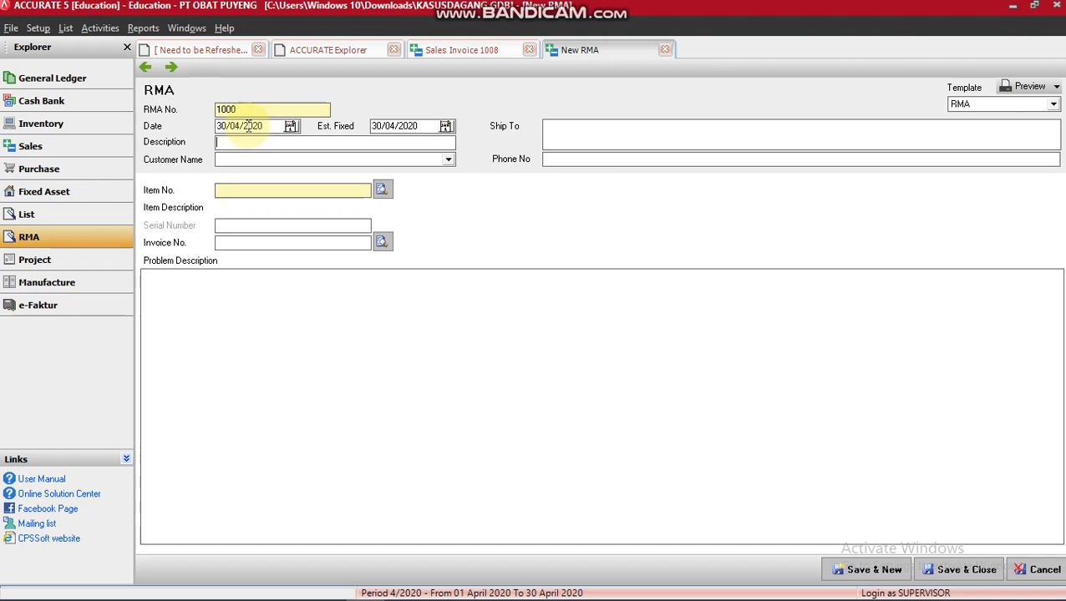
pyautogui.moveTo(264, 125); pyautogui.dragTo(201, 135)
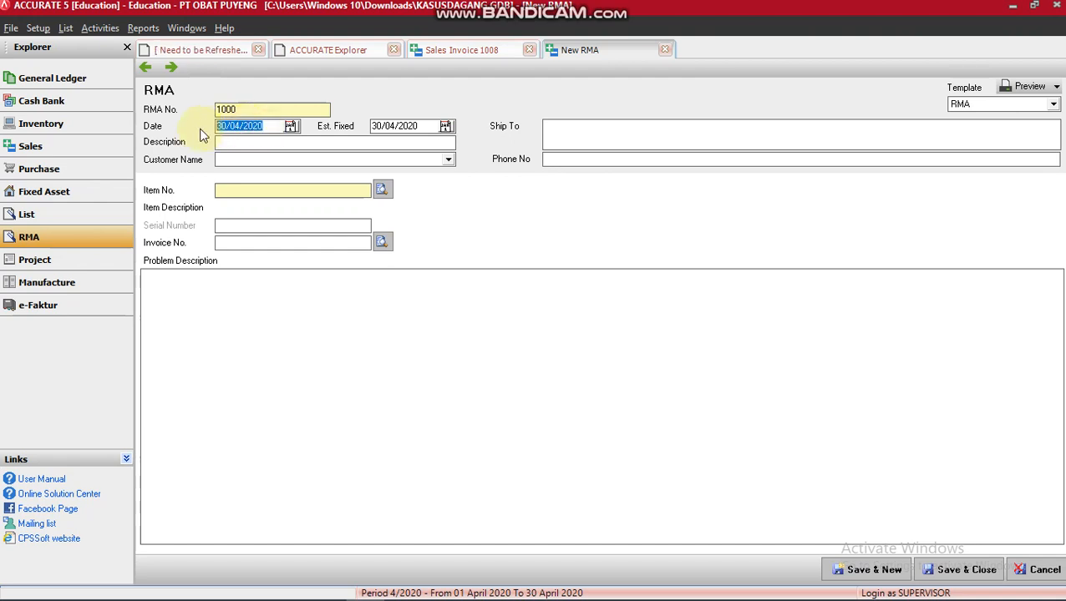
pyautogui.write('01/11/2010')
pyautogui.press('Tab')
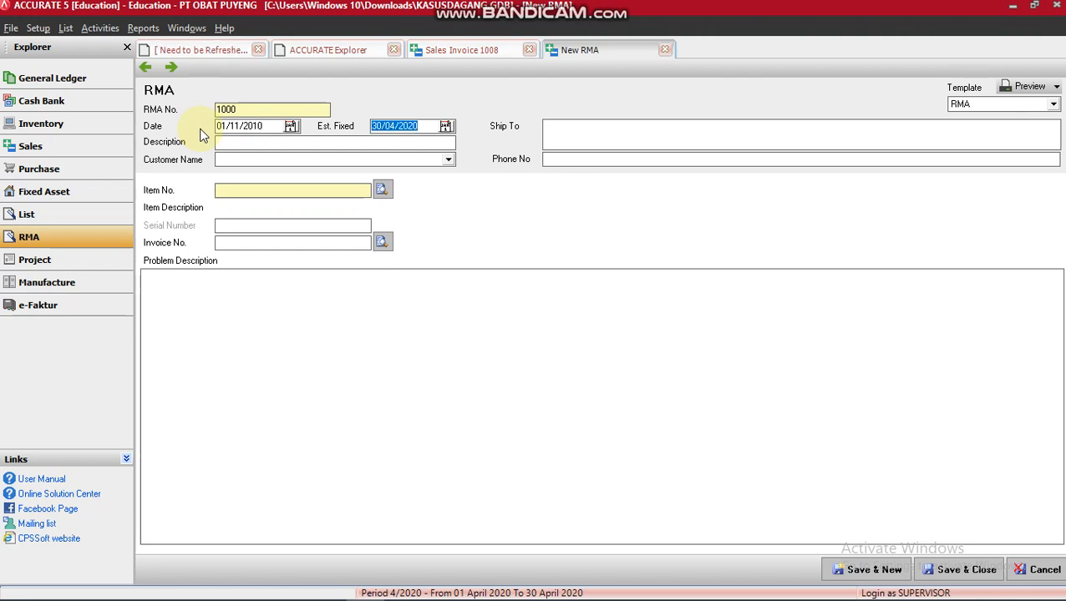
pyautogui.write('07/11/202')
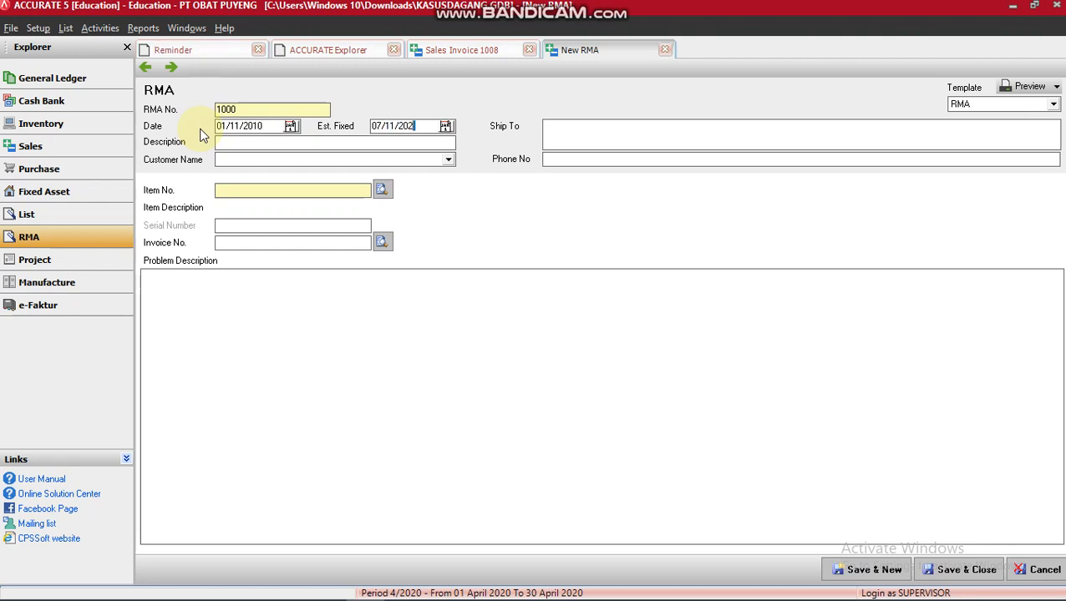
pyautogui.press('BackSpace')
pyautogui.write('10')
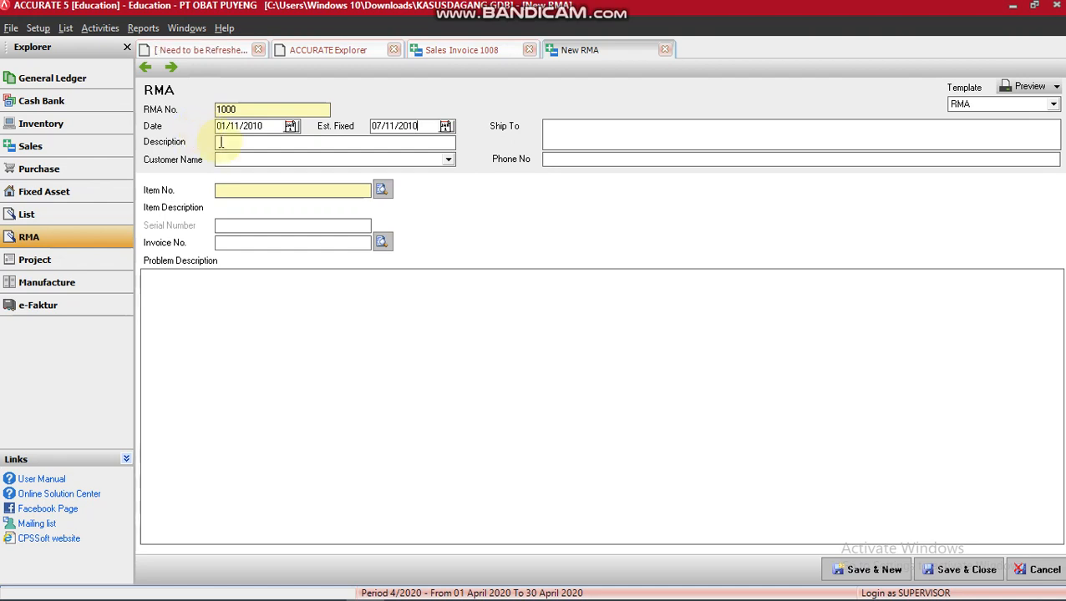
# Step: Describe the RMA as PENGEMBLIAN TAS PINGGANG and set its customer to PT PELANGGAN 02
pyautogui.click(221, 142)
pyautogui.write('PENGEMBLIAN TAS')
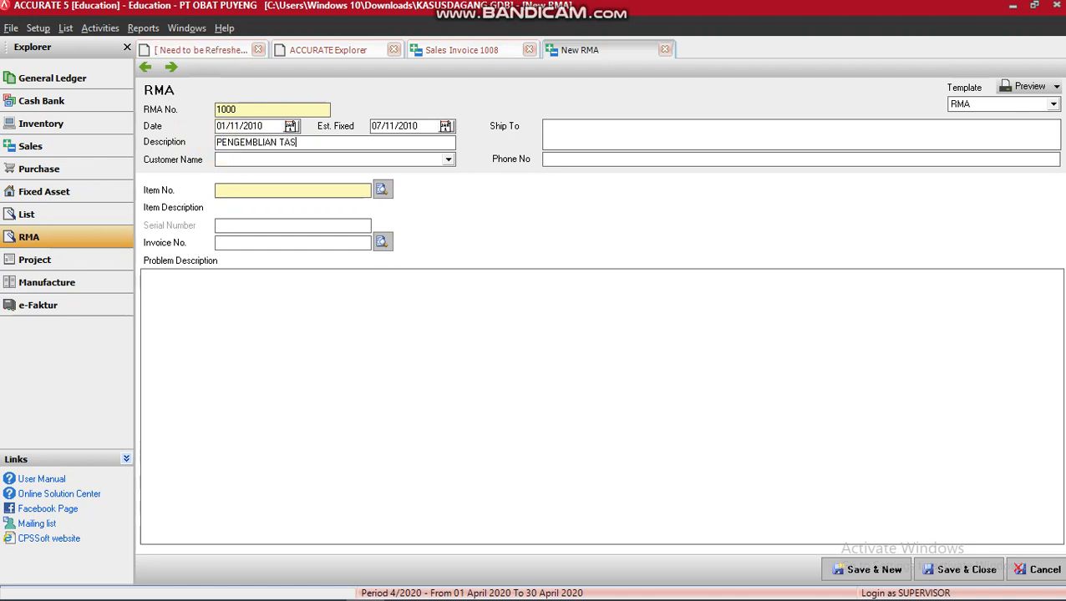
pyautogui.write(' PINGGANG')
pyautogui.press('Tab')
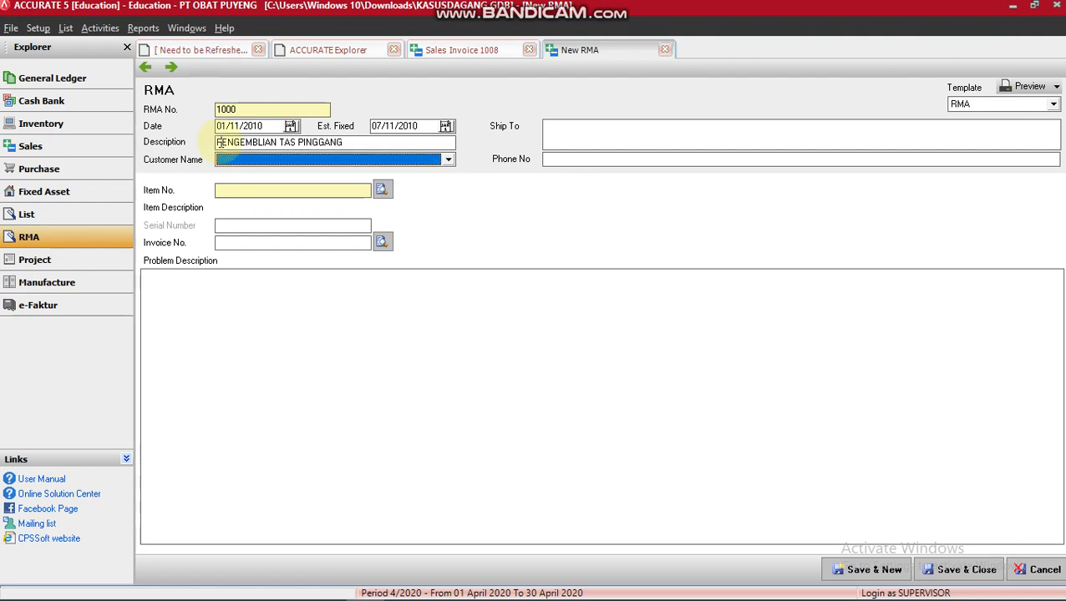
pyautogui.write('PT')
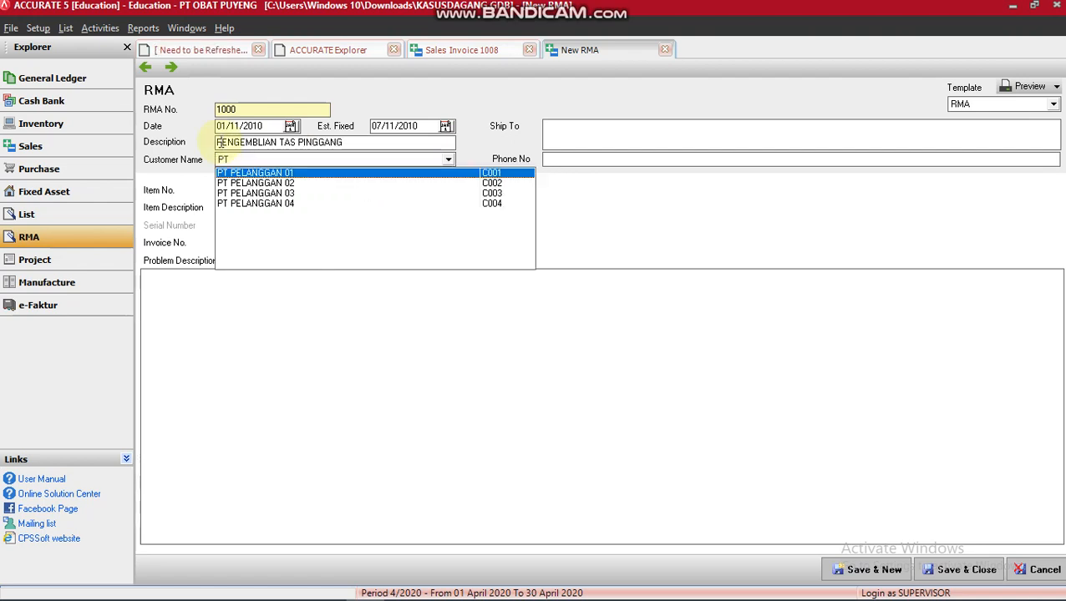
pyautogui.press('Down')
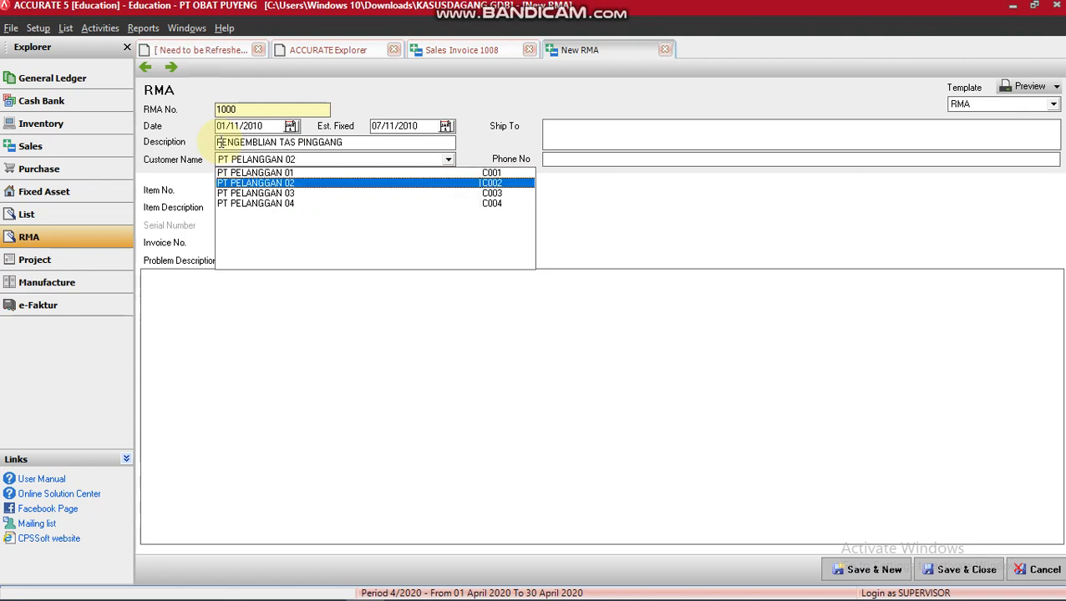
pyautogui.press('Return')
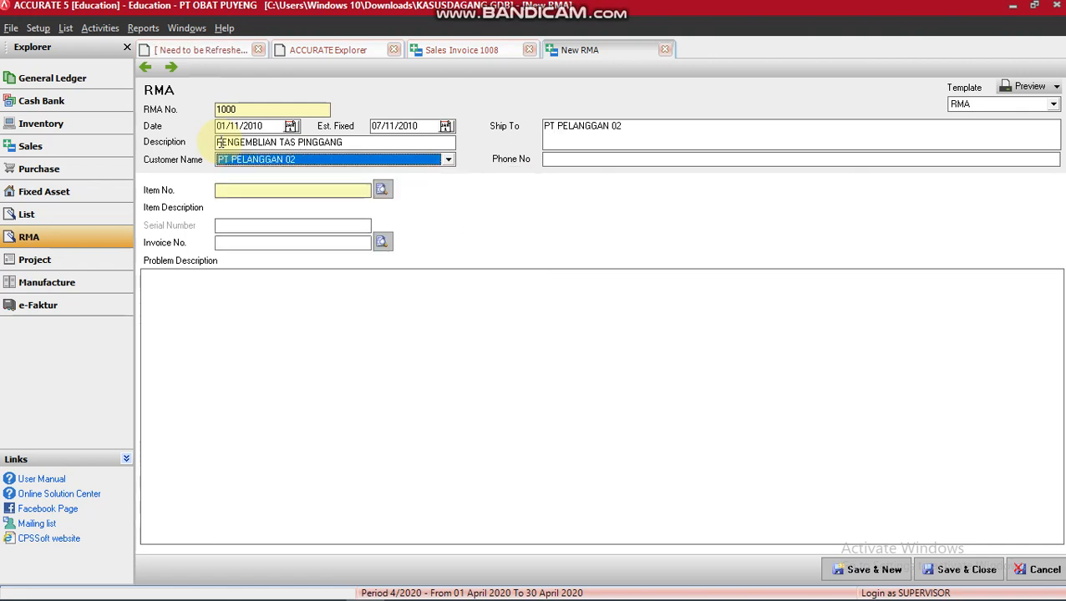
pyautogui.press('Tab')
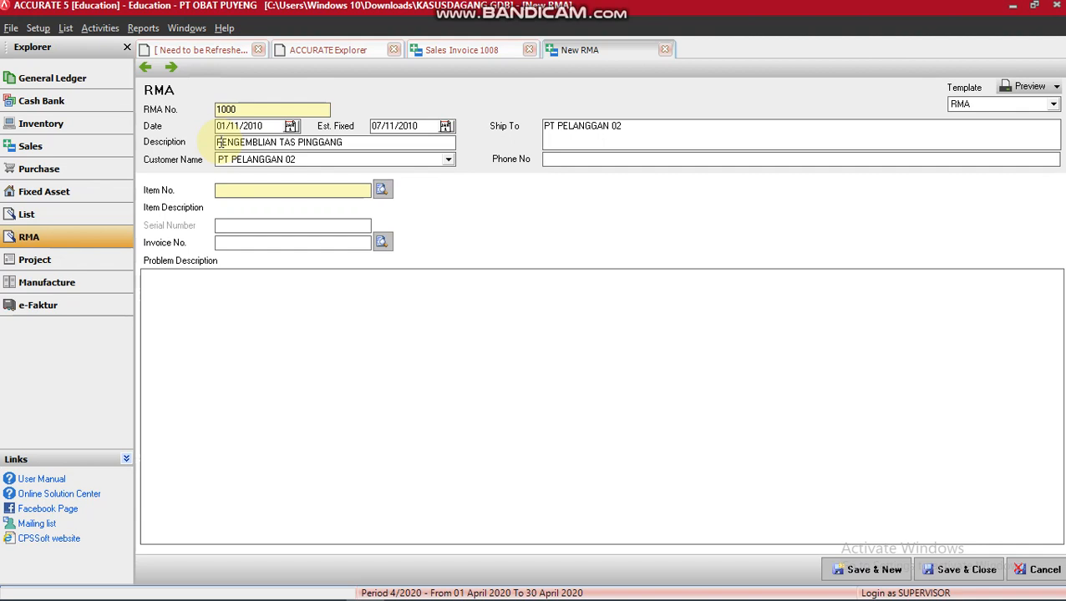
# Step: Set the RMA's item to 9002 TAS PINGGANG and link it to sales invoice 1008
pyautogui.click(252, 192)
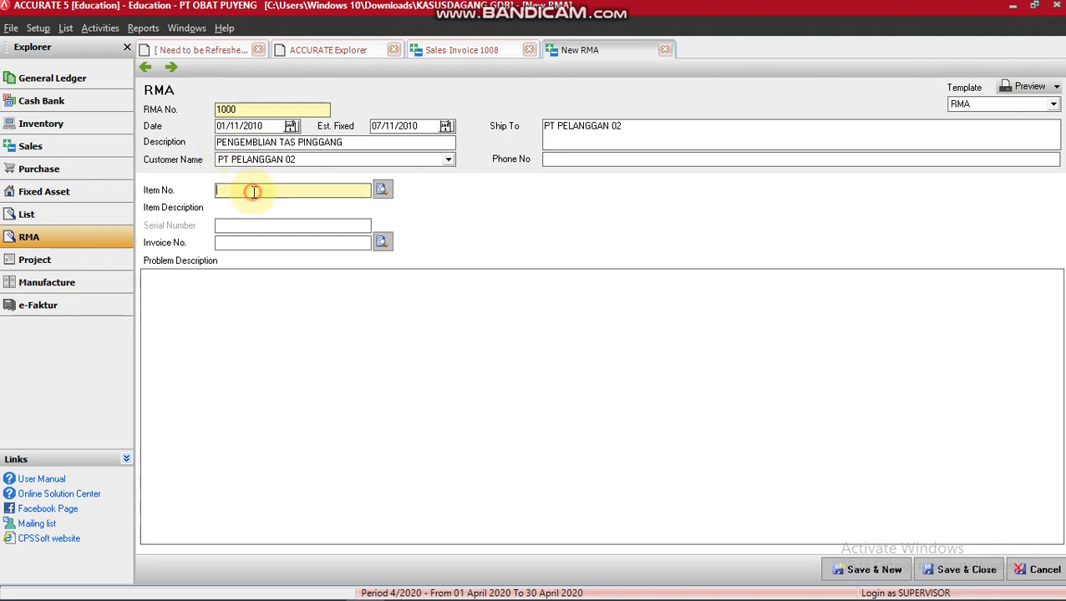
pyautogui.click(381, 191)
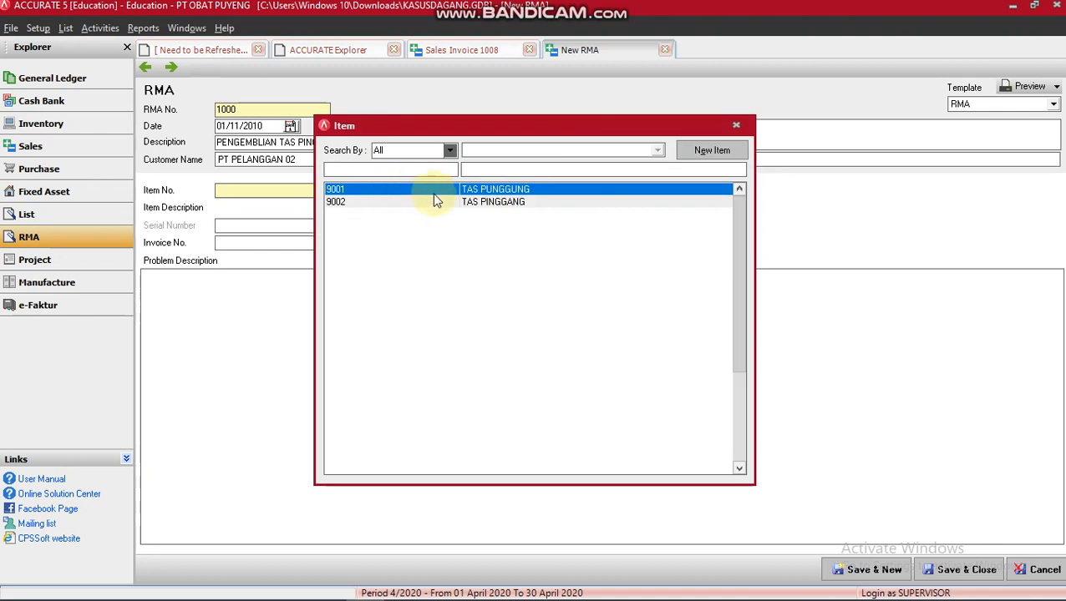
pyautogui.click(494, 202)
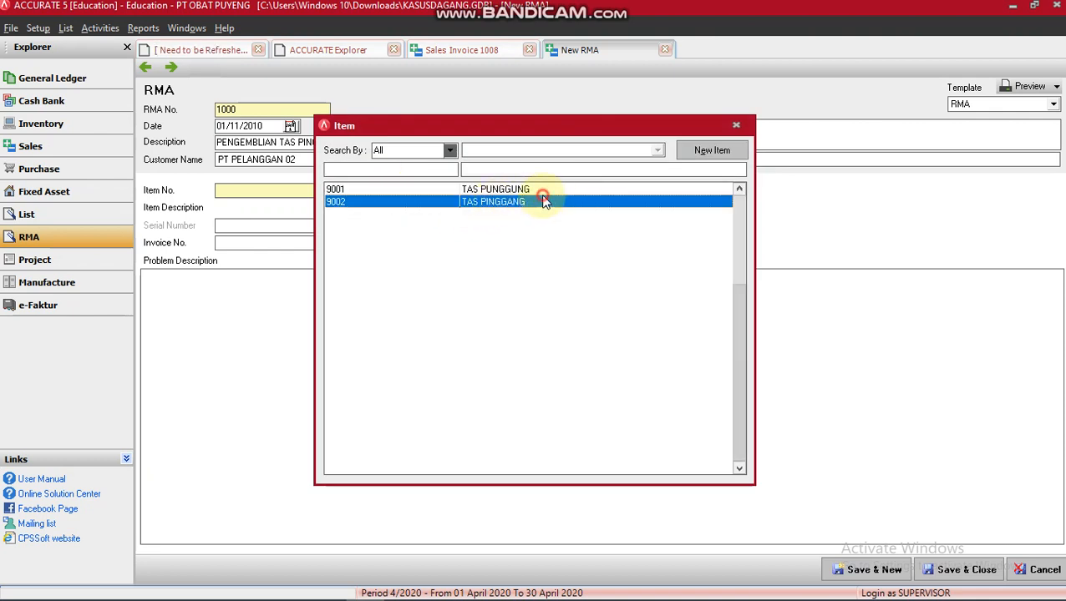
pyautogui.doubleClick(543, 202)
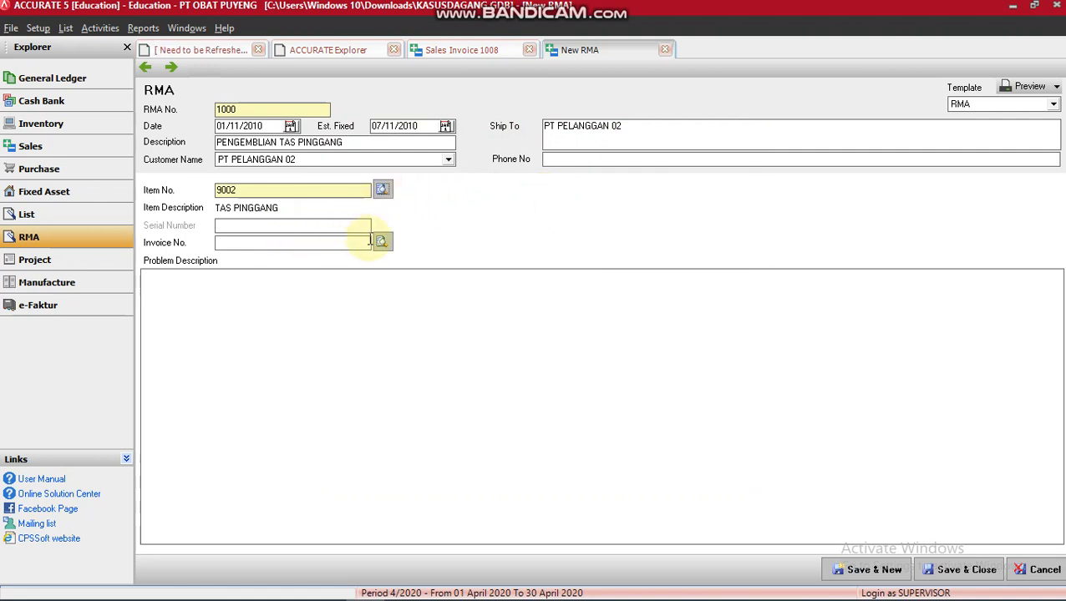
pyautogui.click(381, 243)
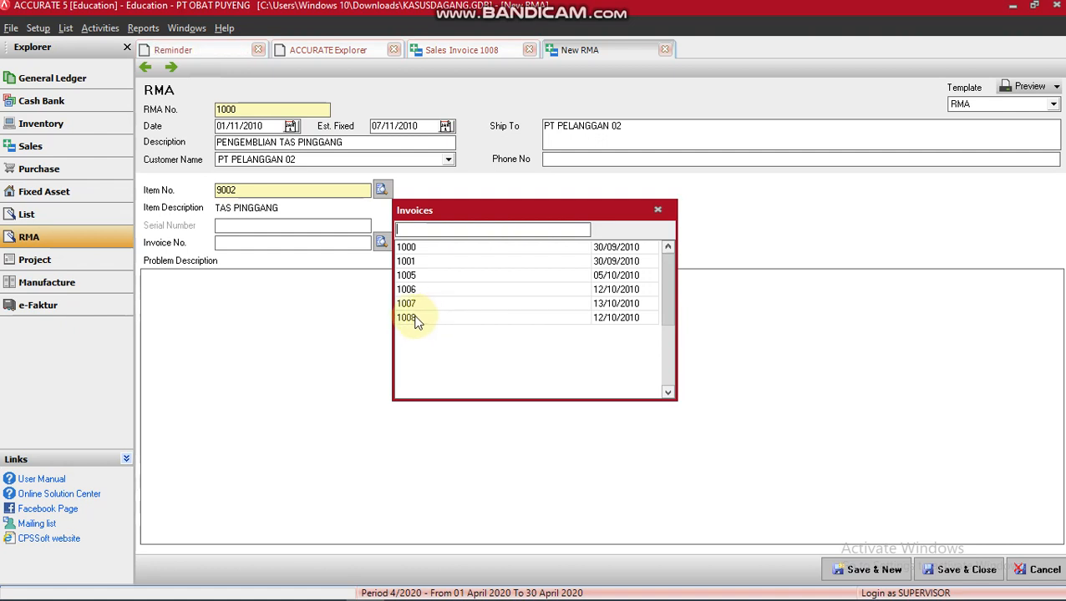
pyautogui.doubleClick(416, 320)
# Step: Enter the problem description PENGEMBALIAN 5 UNIT TAS PINGGANG AKIBAT RUSAK, then save and close the RMA
pyautogui.click(231, 297)
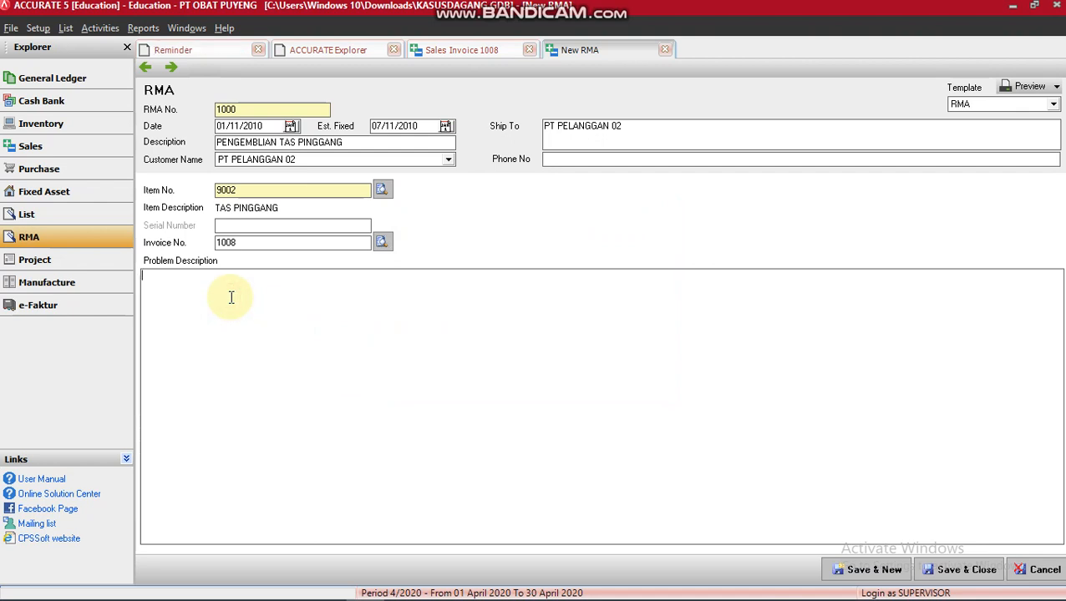
pyautogui.write('PENGEMBALIAN 5 UNIT ')
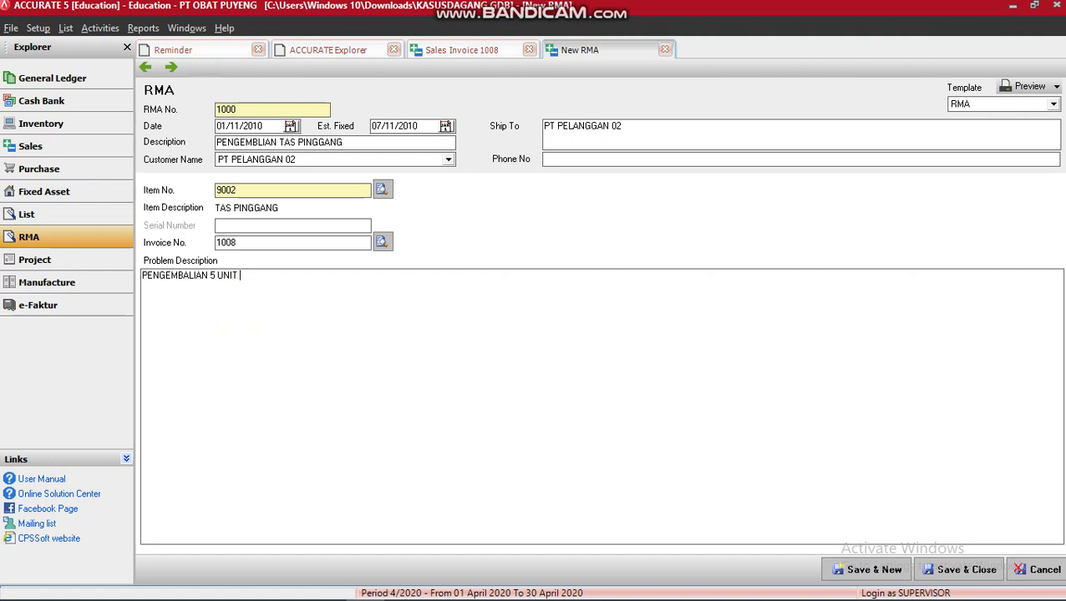
pyautogui.write('TAS PINGGANG AKIBAT RUSAK')
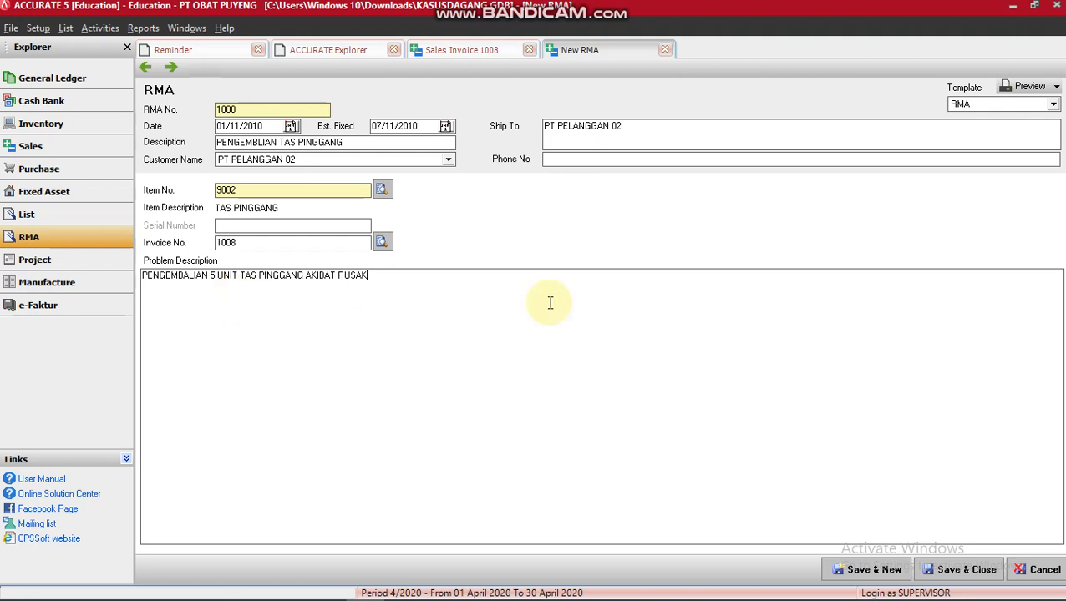
pyautogui.click(952, 570)
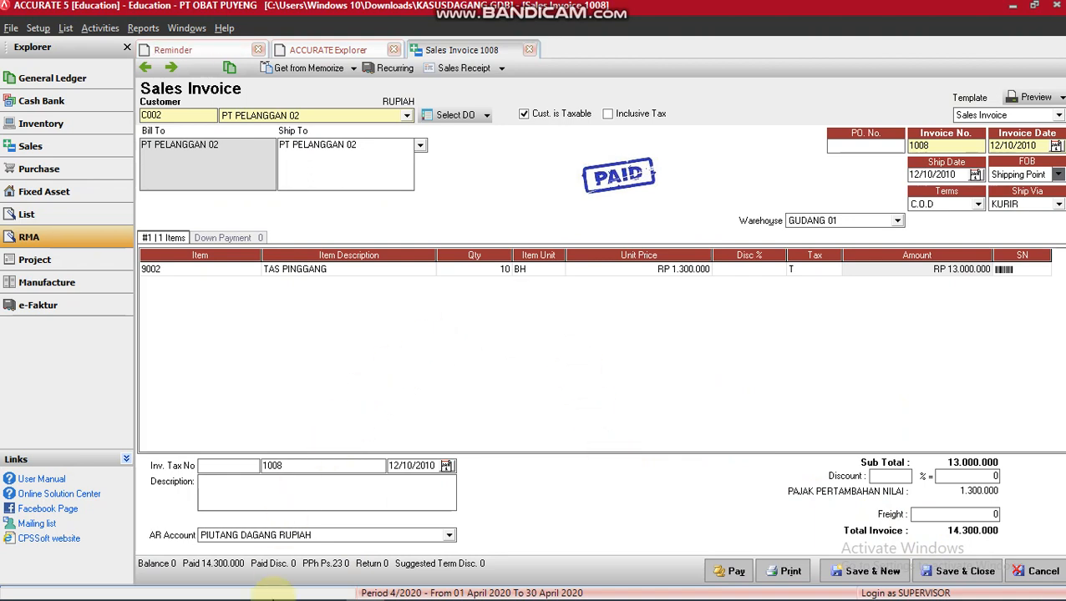
# Step: Switch to the module PDF in Chrome and read Langkah 02 with its sample RMA Action form for the item replacement
pyautogui.moveTo(250, 584)
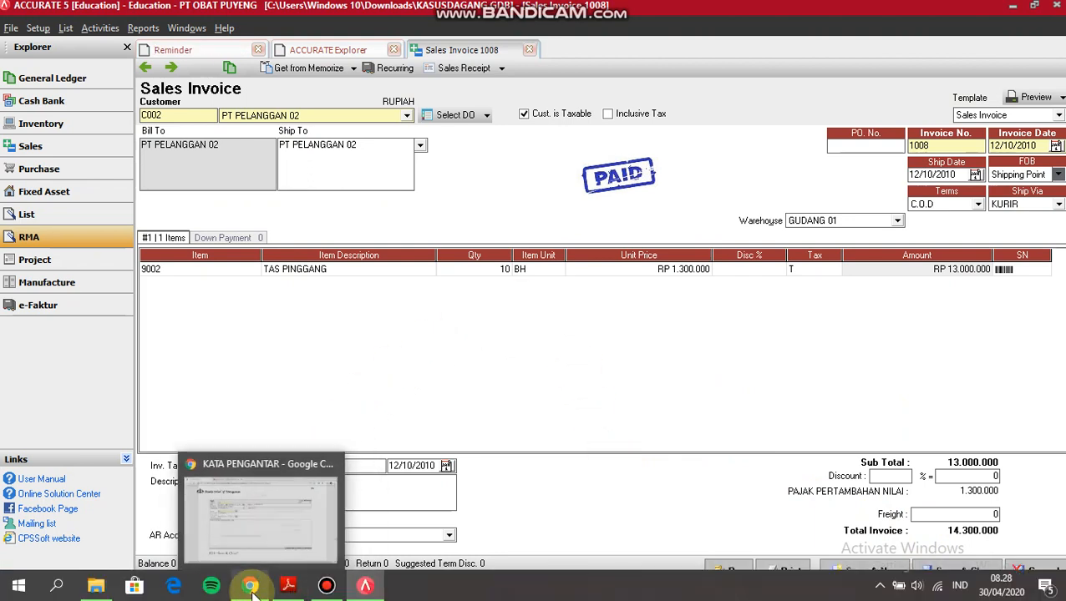
pyautogui.click(254, 527)
pyautogui.scroll(-3, 458, 483)
pyautogui.scroll(-3, 458, 483)
pyautogui.scroll(-1, 456, 482)
pyautogui.scroll(-1, 456, 481)
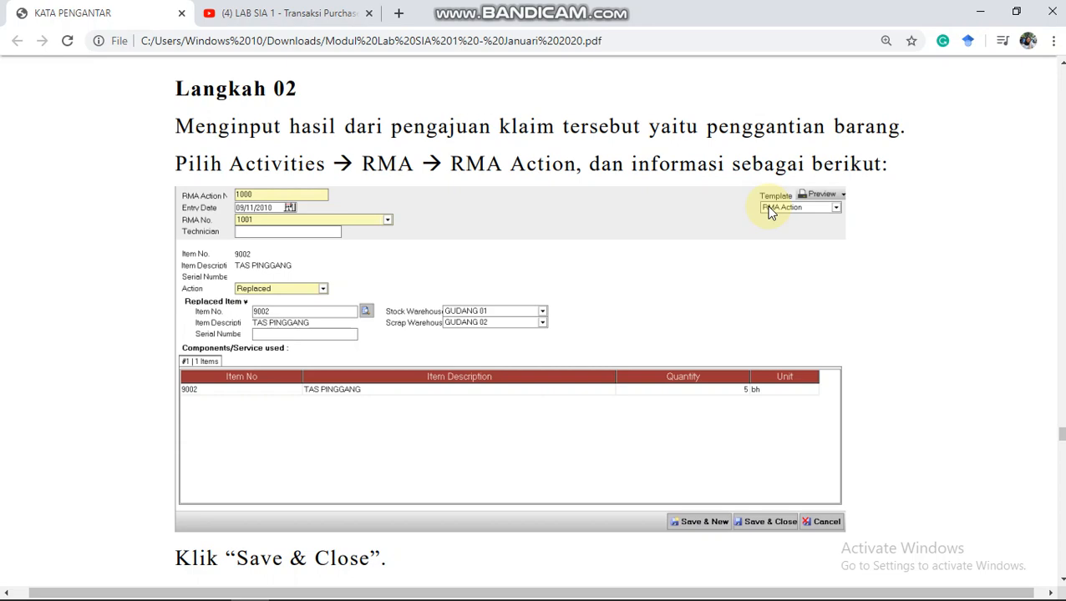
# Step: Return to ACCURATE and start a new RMA Action with the entry date 09/11/2010
pyautogui.moveTo(328, 595)
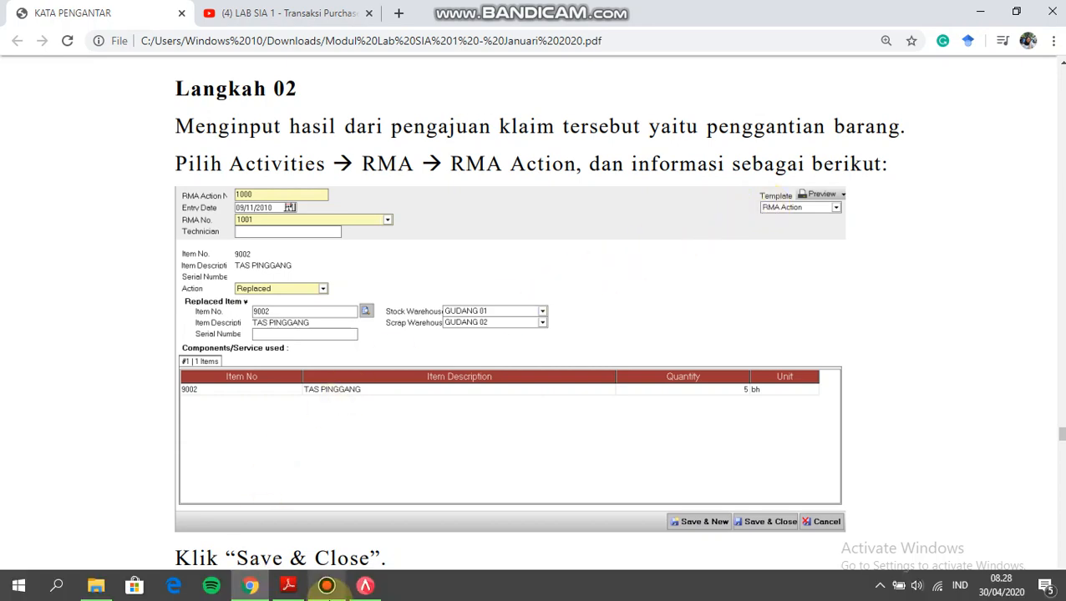
pyautogui.click(365, 585)
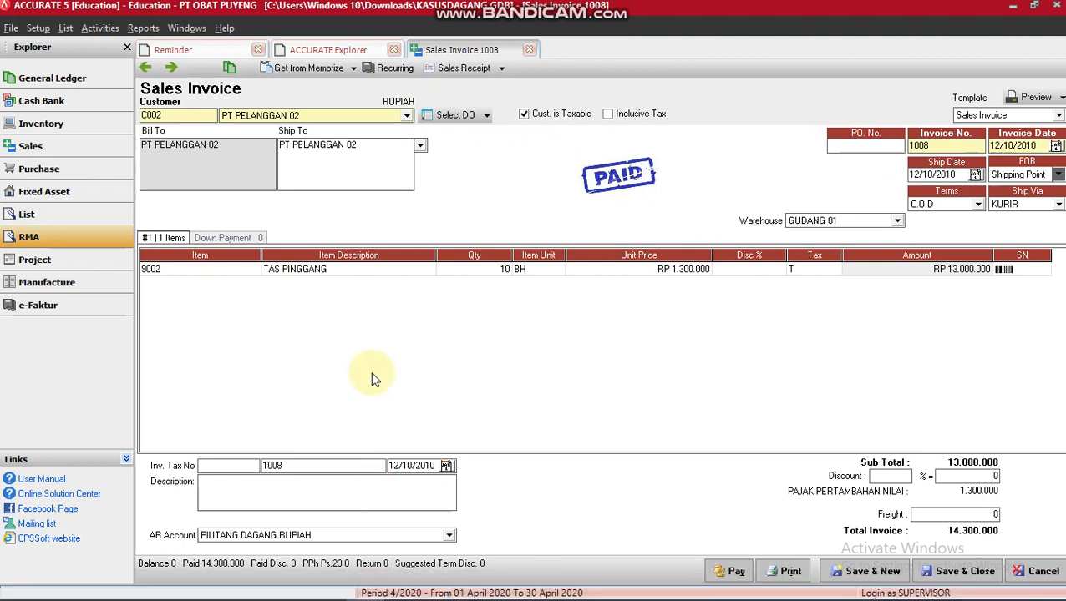
pyautogui.click(92, 242)
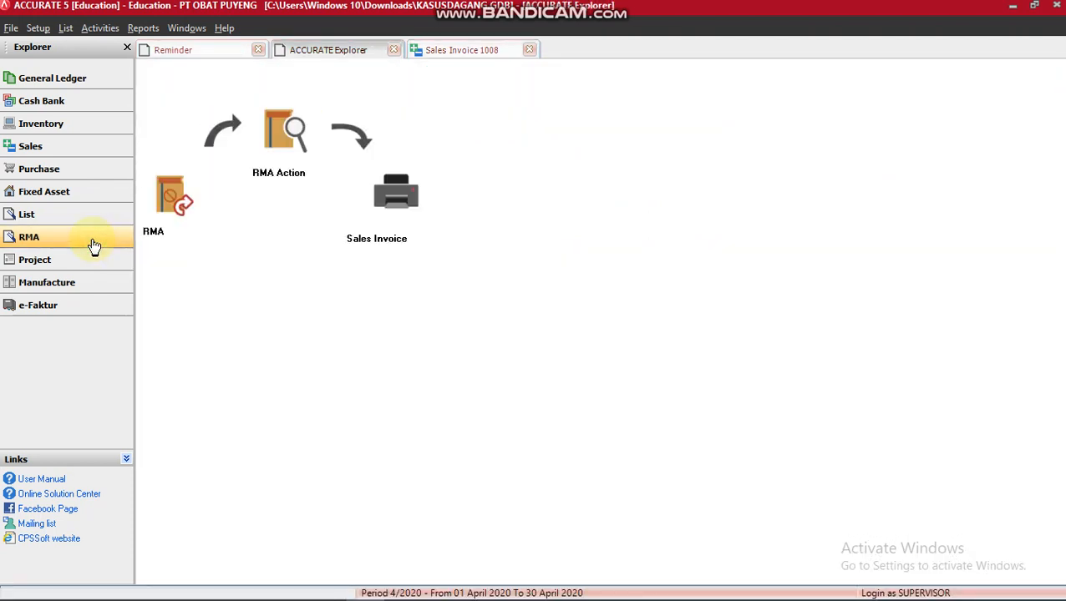
pyautogui.click(281, 144)
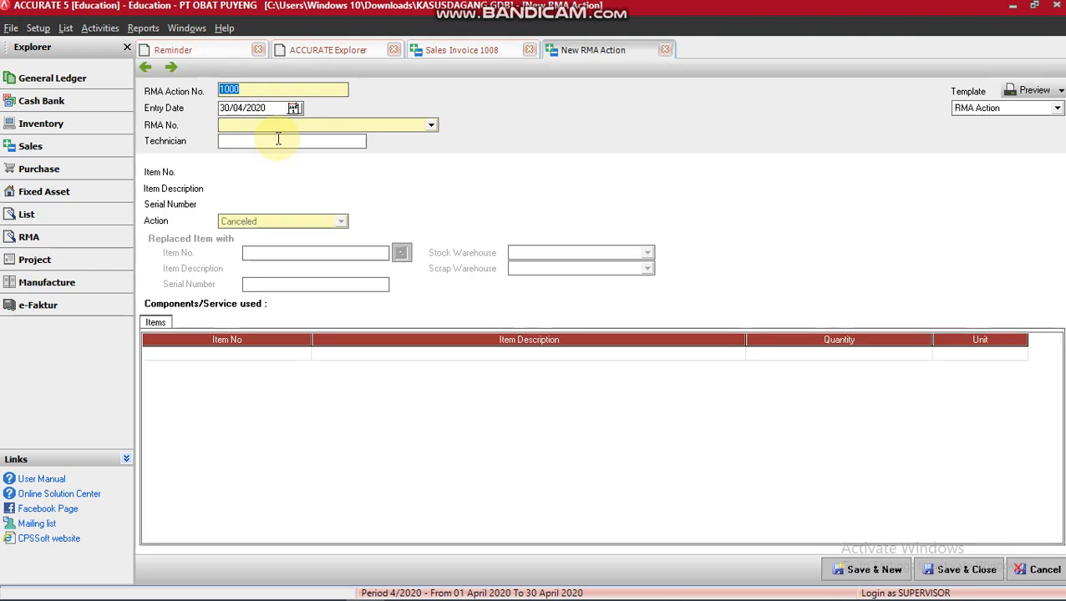
pyautogui.moveTo(269, 108); pyautogui.dragTo(213, 112)
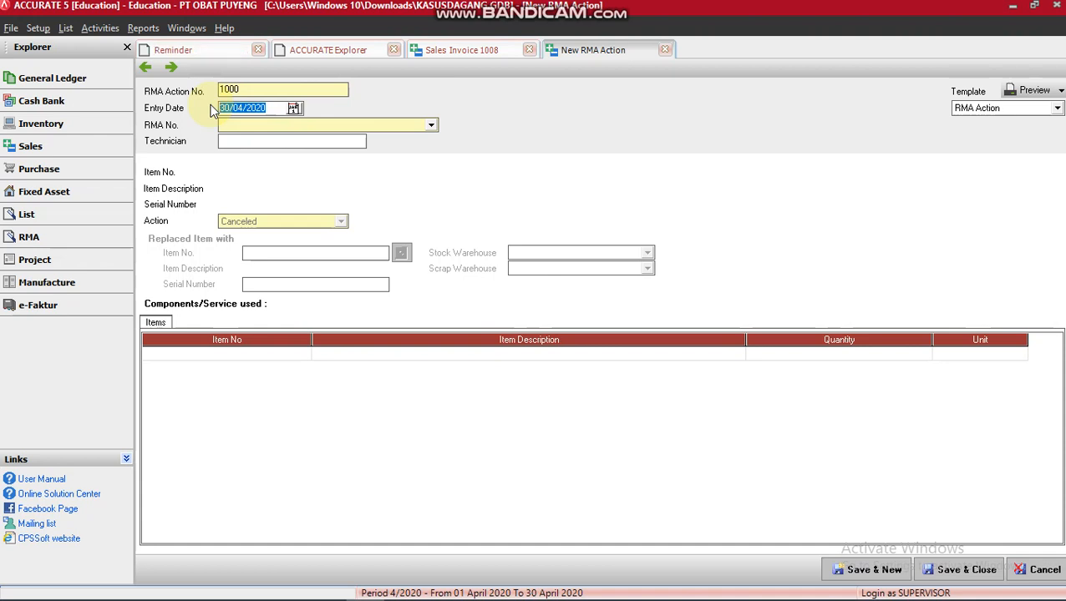
pyautogui.write('09/11/201')
pyautogui.press('Tab')
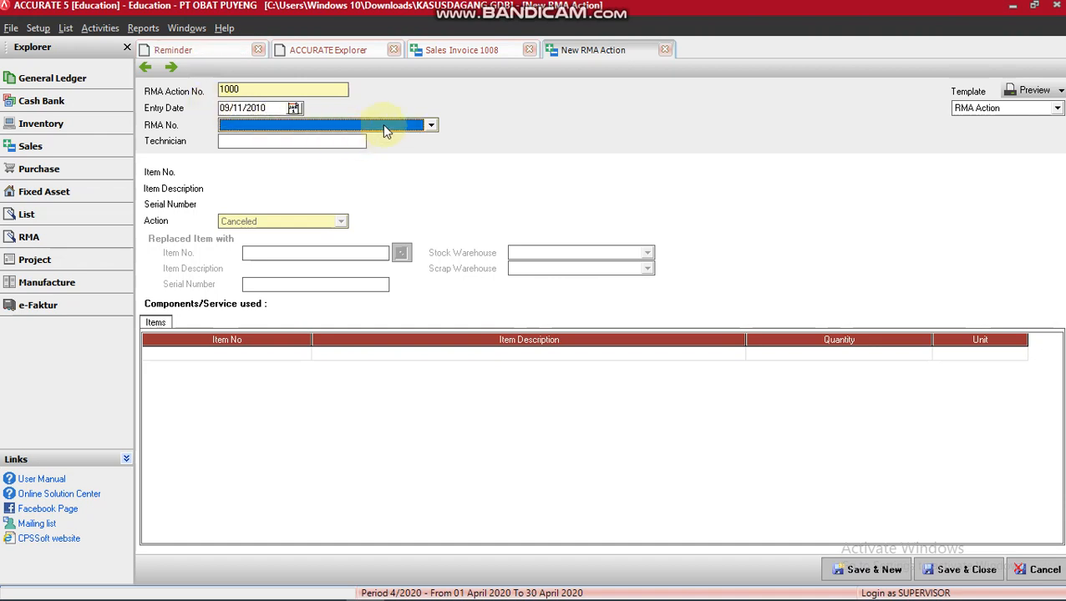
# Step: Link the action to RMA 1000 of 01/11/2010 and set its action to Replaced
pyautogui.click(381, 126)
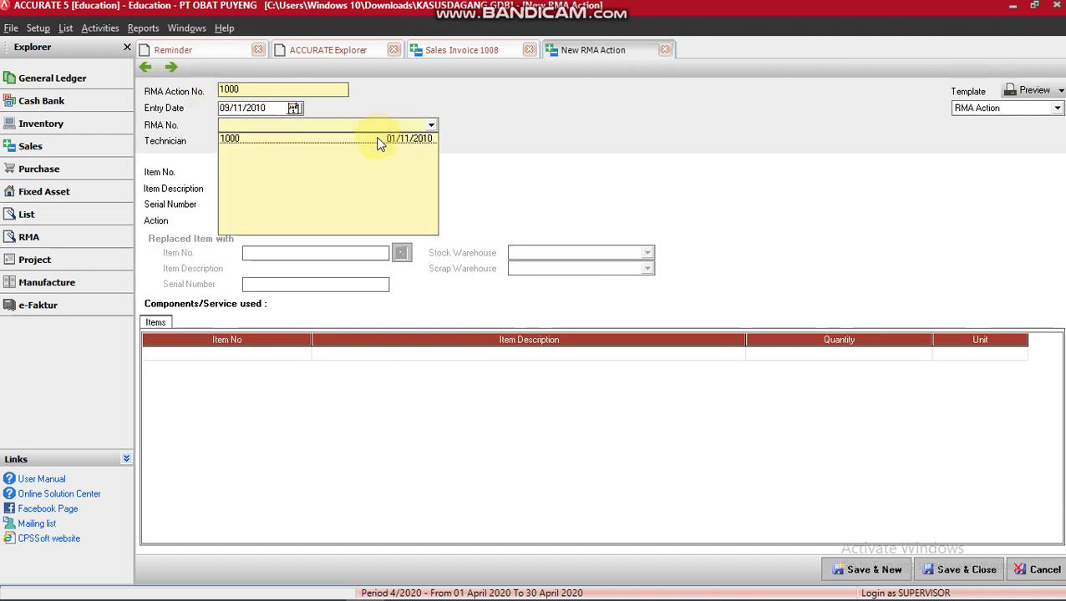
pyautogui.click(378, 140)
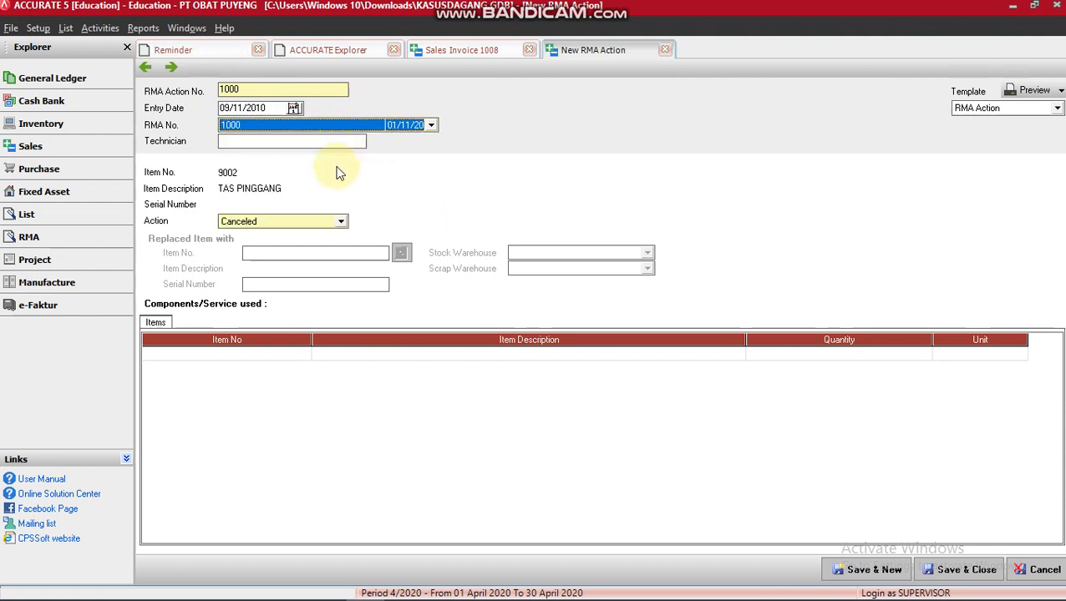
pyautogui.click(340, 222)
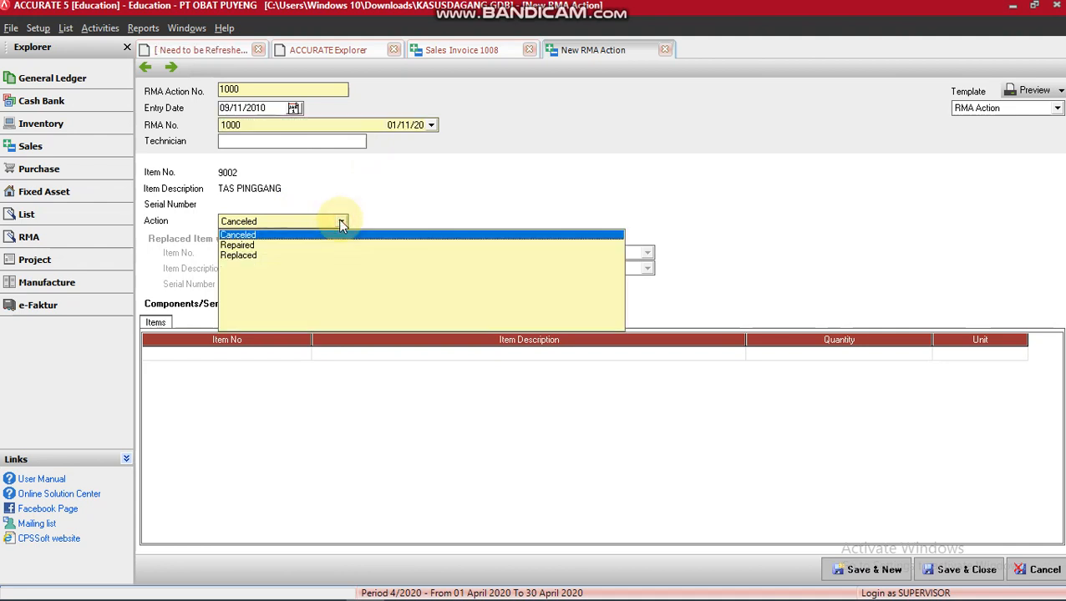
pyautogui.click(247, 255)
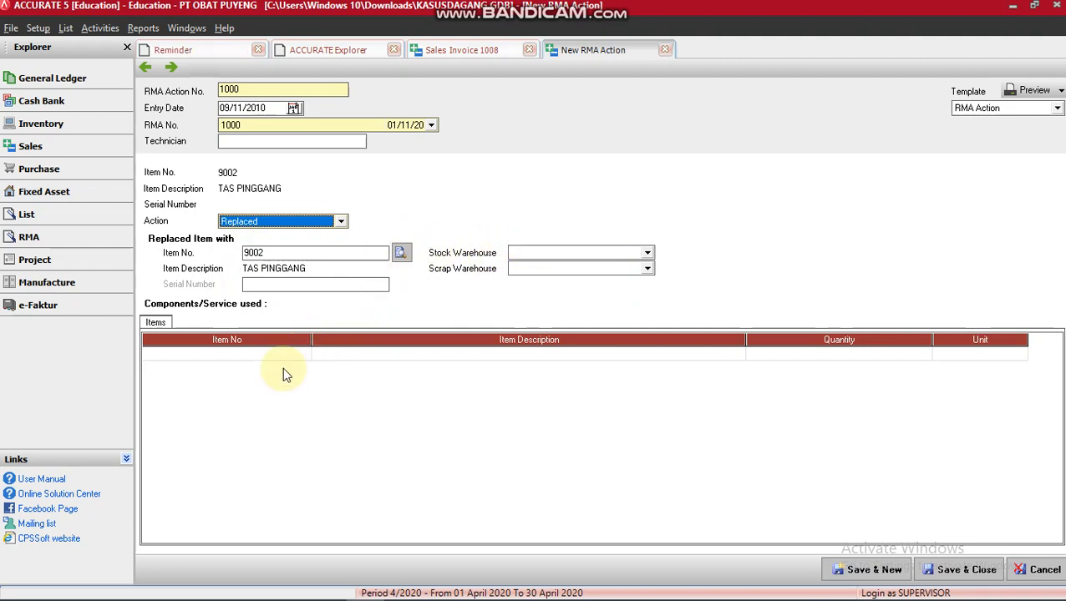
# Step: Try to add item 9002 TAS PINGGANG to the components/service used in the RMA Action
pyautogui.click(264, 354)
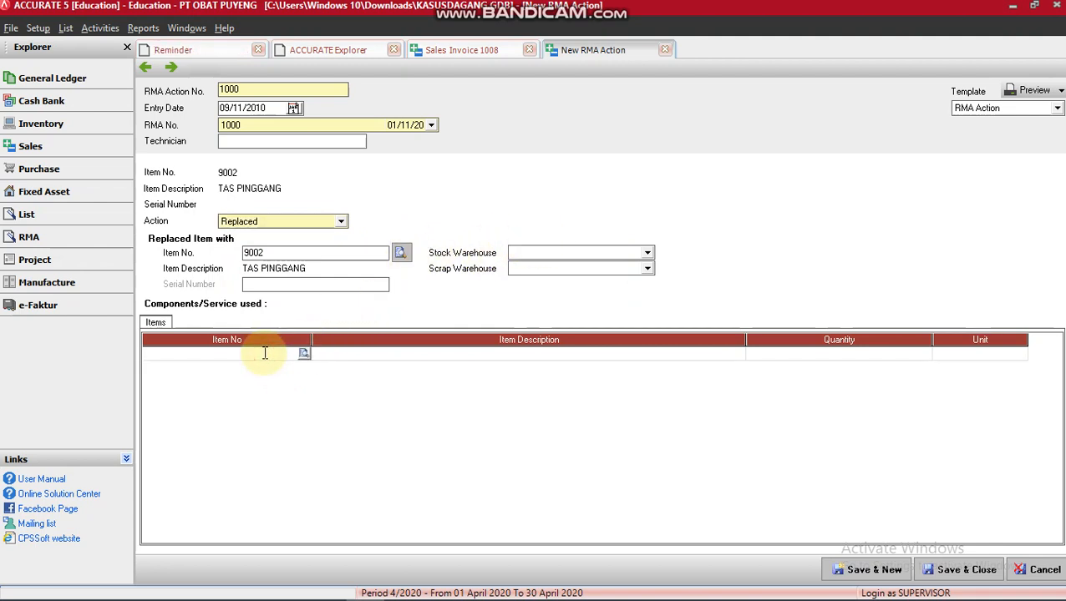
pyautogui.write('AS')
pyautogui.press('Return')
pyautogui.press('BackSpace')
pyautogui.press('BackSpace')
pyautogui.press('BackSpace')
pyautogui.write('TAS')
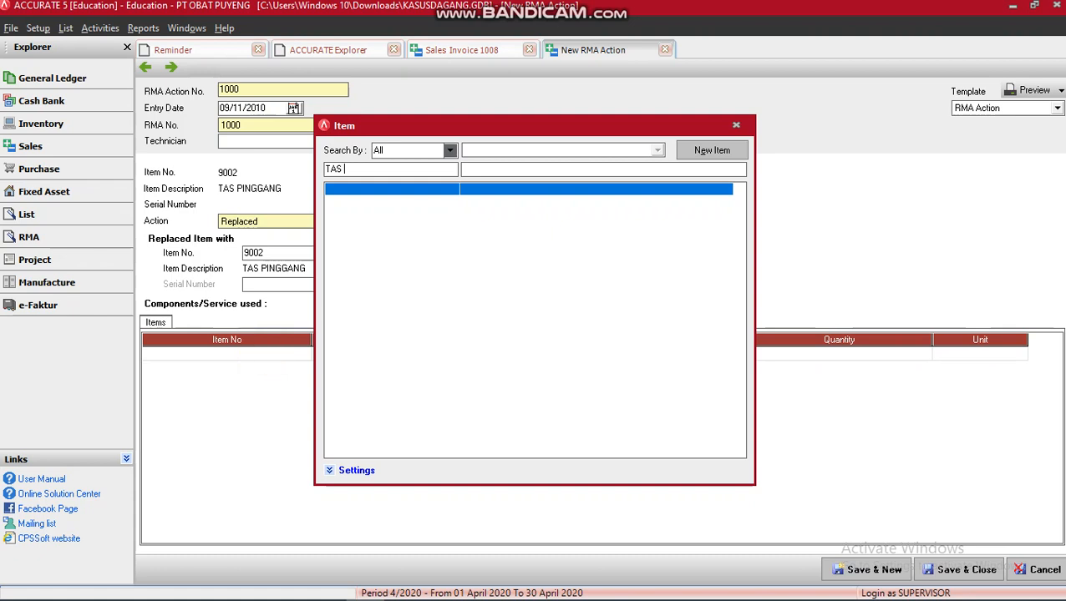
pyautogui.press('BackSpace')
pyautogui.press('BackSpace')
pyautogui.press('BackSpace')
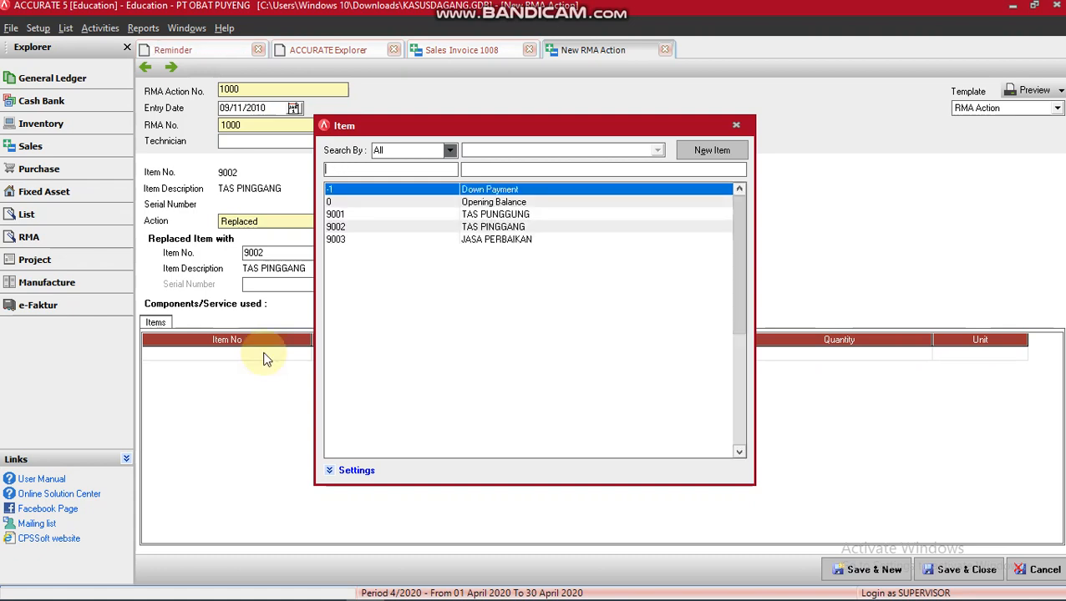
pyautogui.doubleClick(502, 226)
pyautogui.click(640, 380)
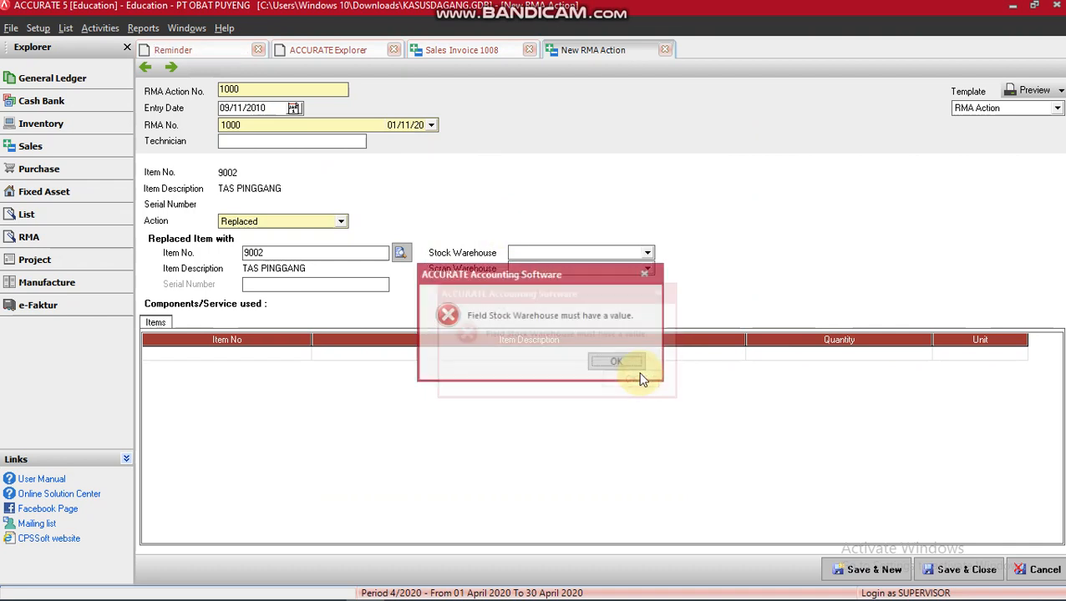
pyautogui.click(621, 362)
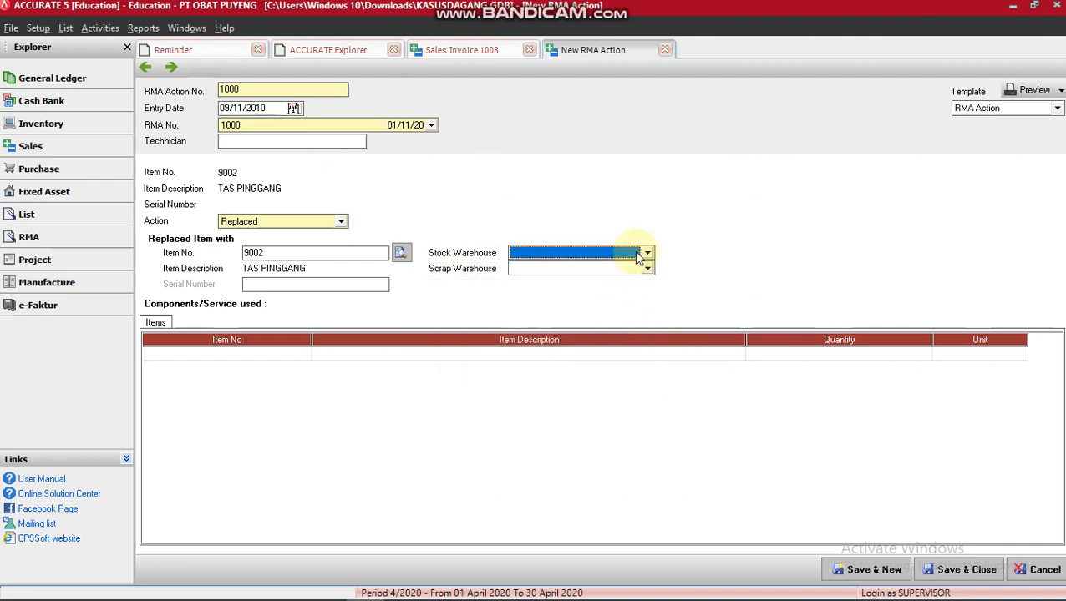
# Step: Set the replacement's stock warehouse to GUDANG 01 and its scrap warehouse to GUDANG 02
pyautogui.click(647, 253)
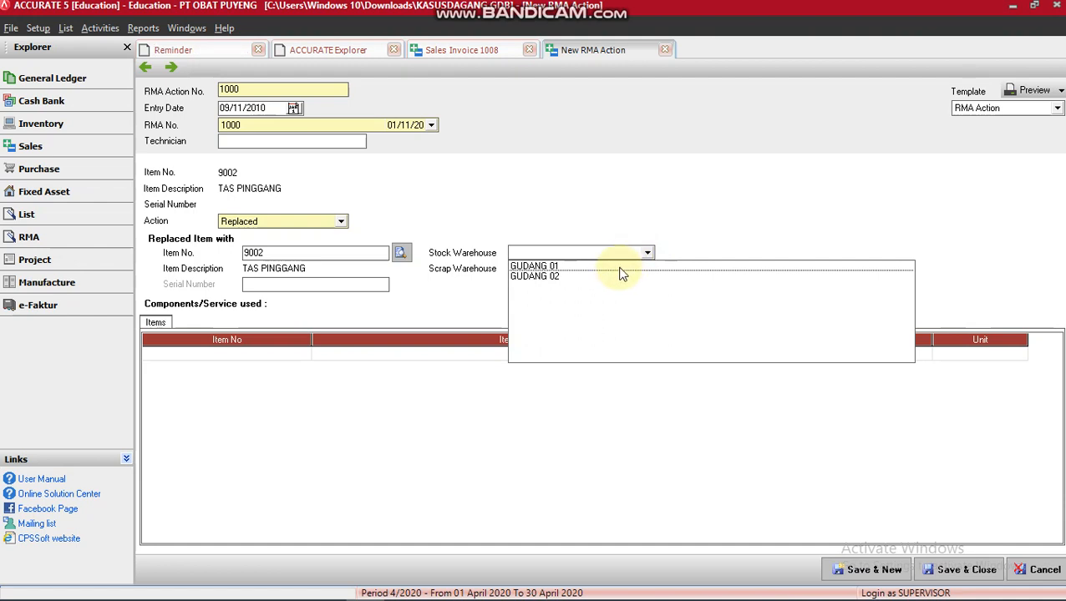
pyautogui.click(619, 267)
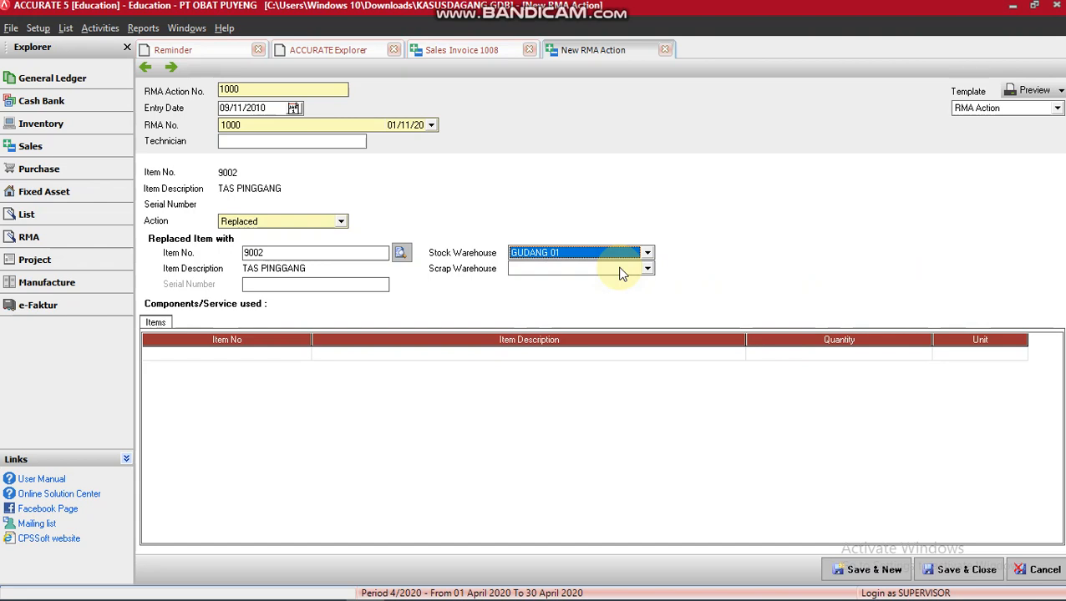
pyautogui.click(620, 269)
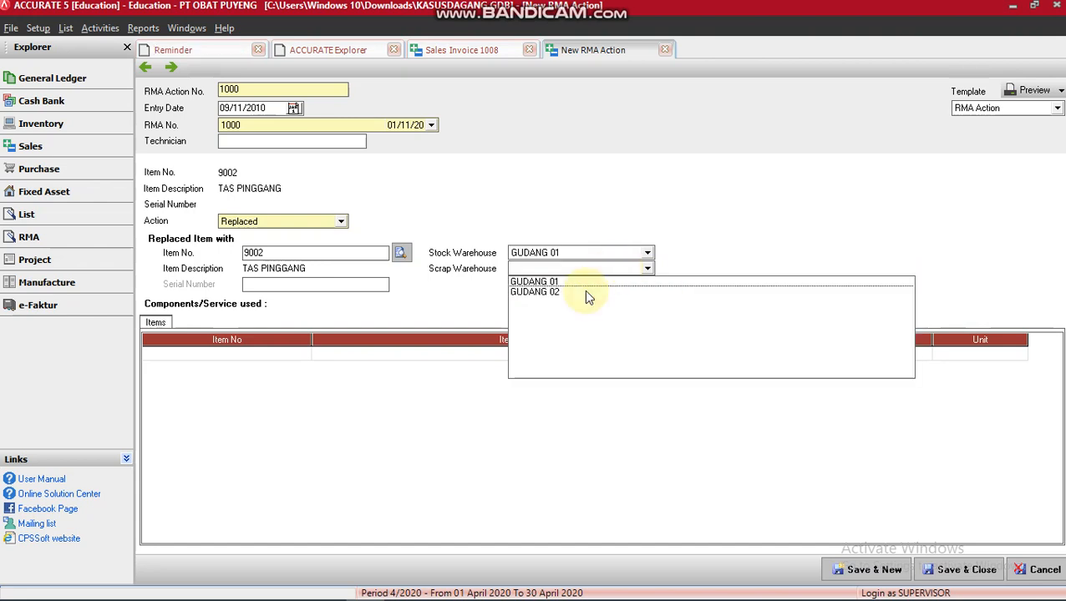
pyautogui.click(557, 293)
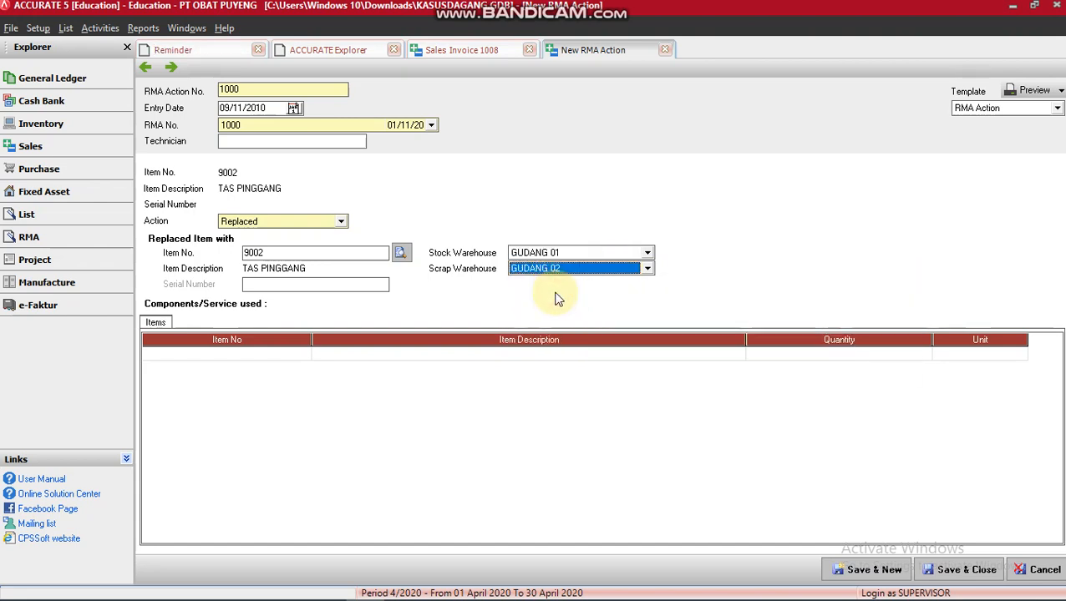
# Step: Add item 9002 TAS PINGGANG to the components/service used with a quantity of 5
pyautogui.click(233, 354)
pyautogui.write('TAS')
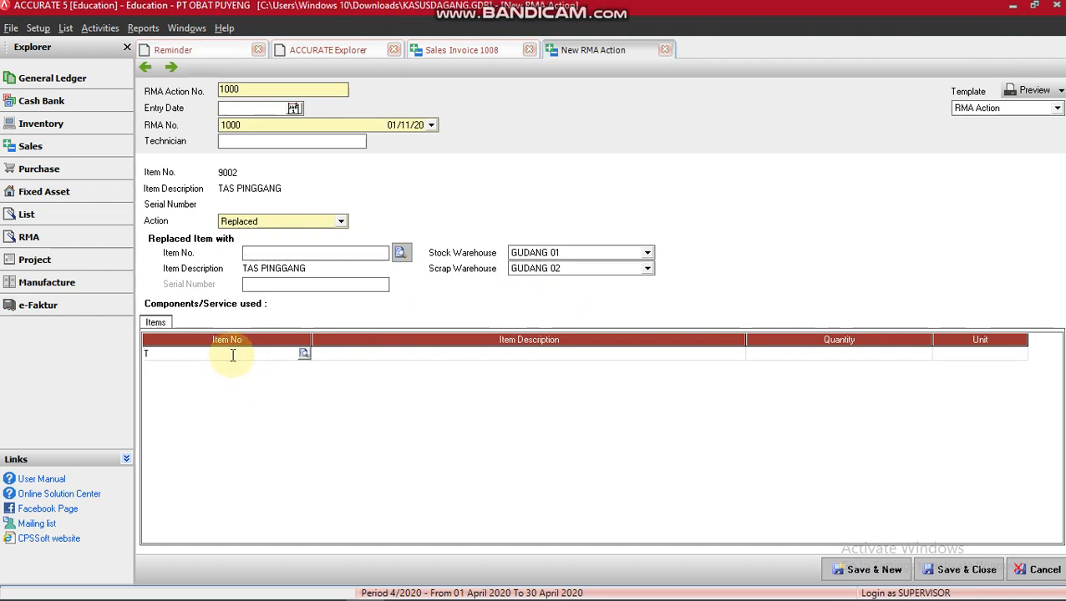
pyautogui.press('Return')
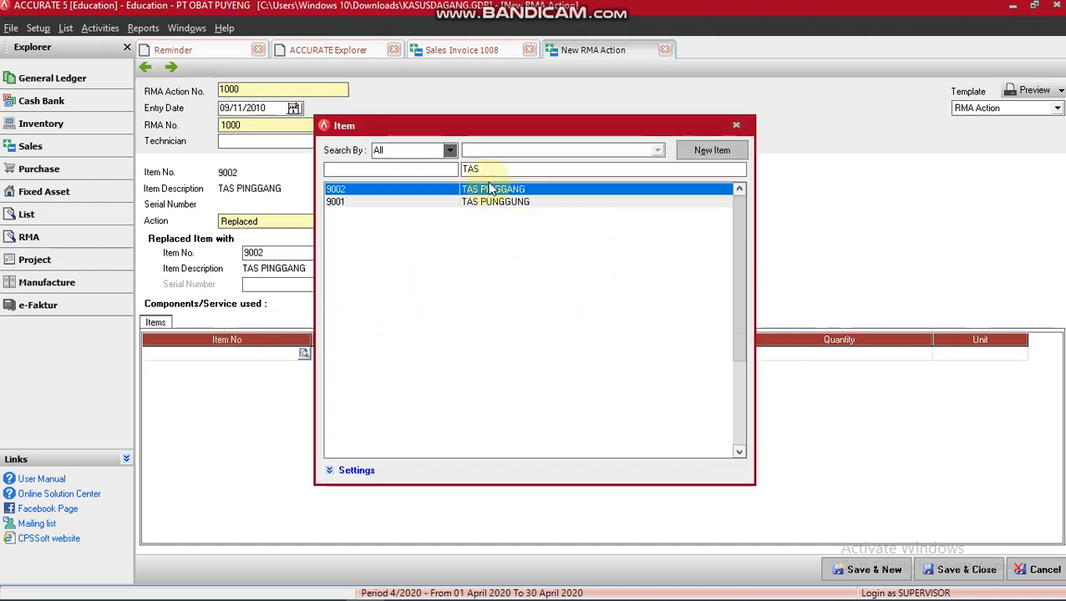
pyautogui.doubleClick(492, 192)
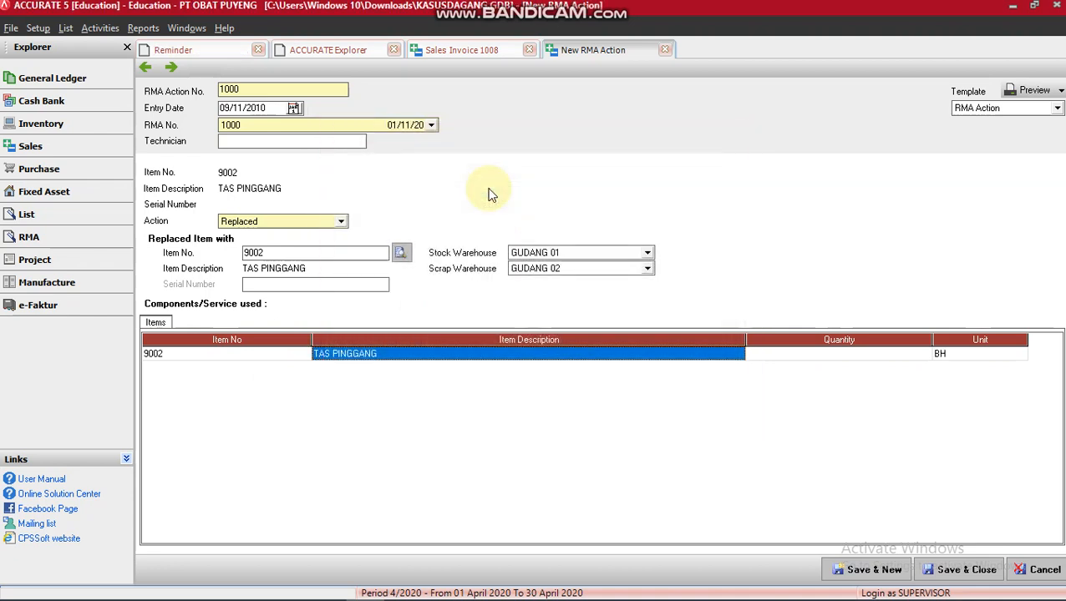
pyautogui.press('Tab')
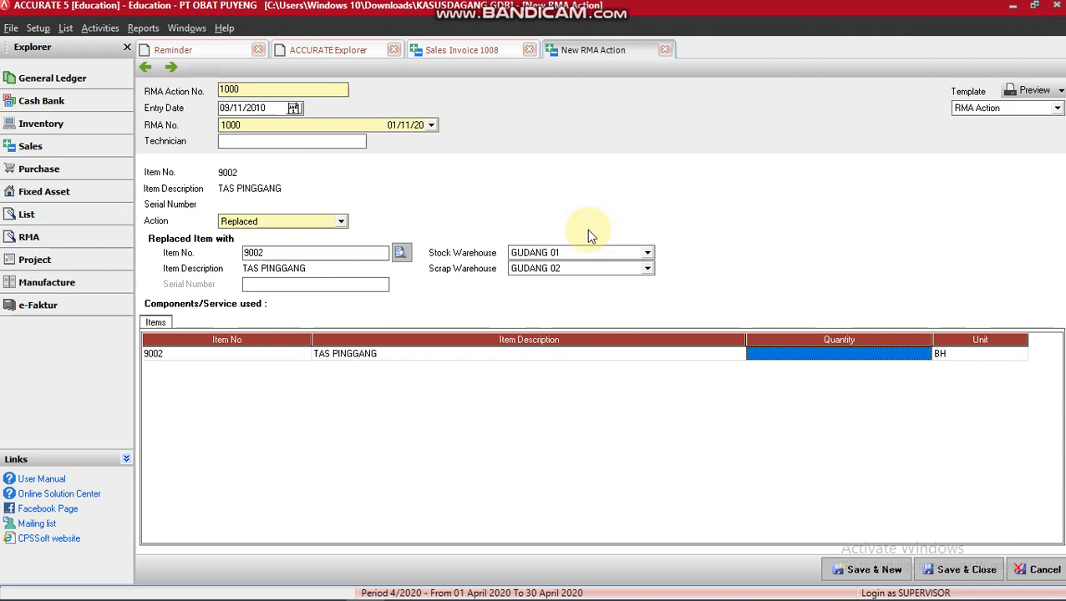
pyautogui.write('5')
pyautogui.press('Tab')
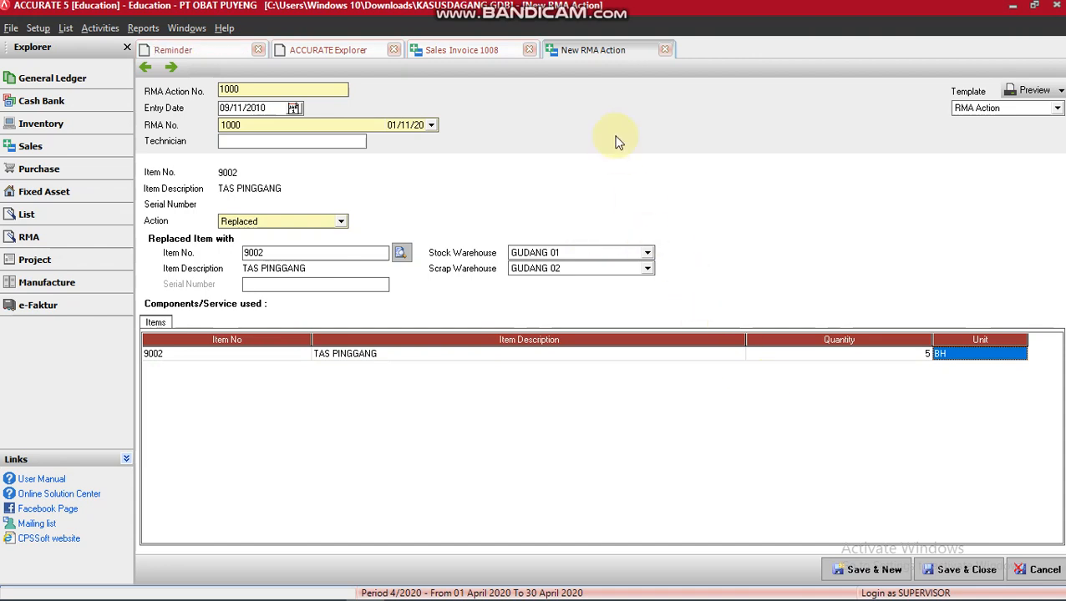
# Step: Close Sales Invoice 1008, then save and close the RMA Action
pyautogui.click(530, 50)
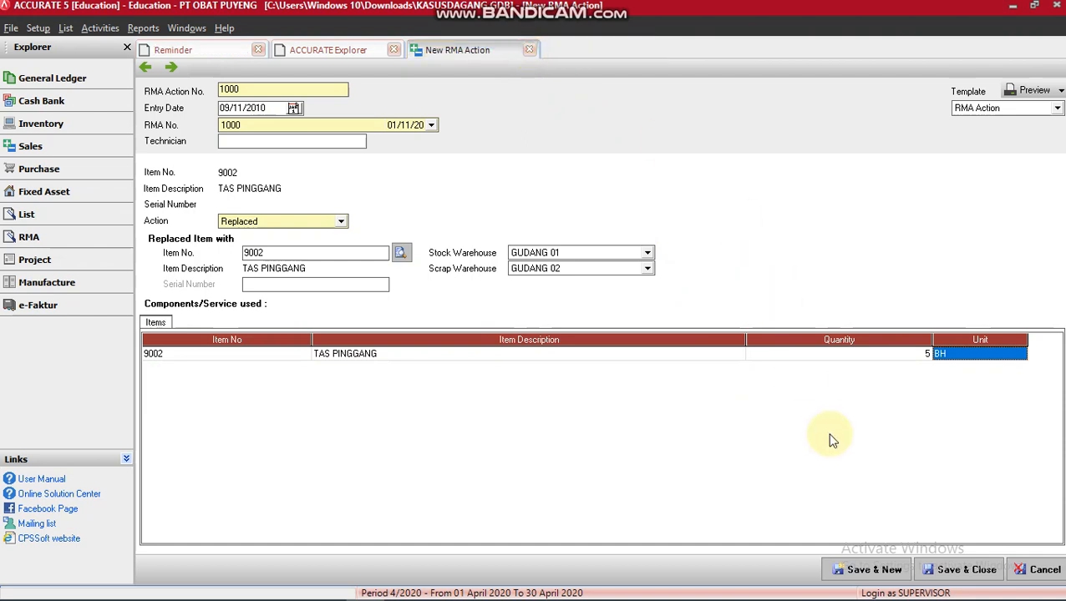
pyautogui.click(960, 572)
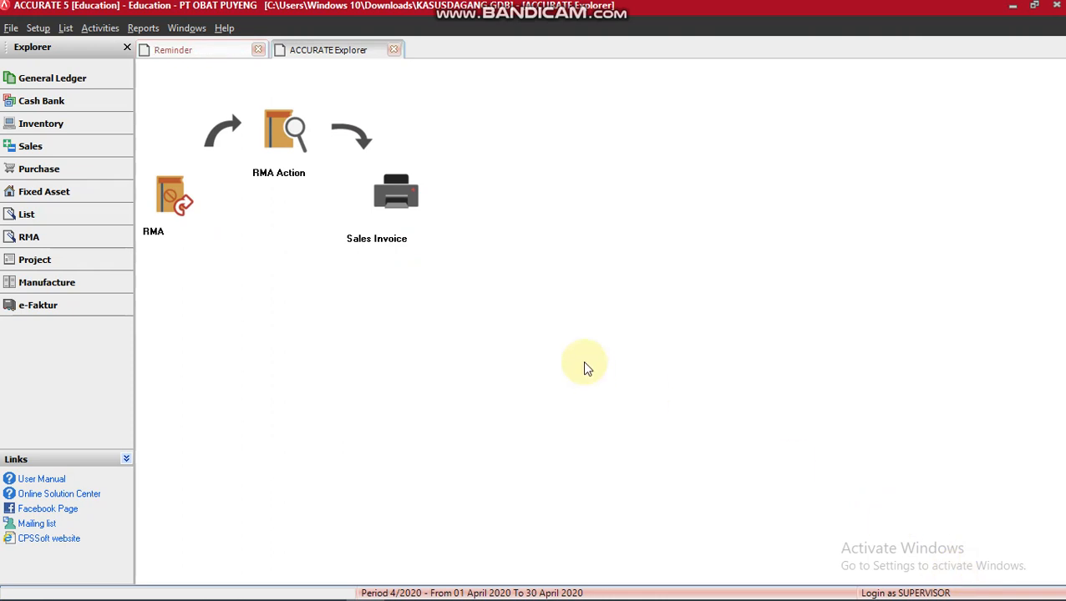
# Step: Switch to the module PDF in Chrome and read the Delivery Order instructions and sample form for sending the replacement goods
pyautogui.moveTo(266, 598)
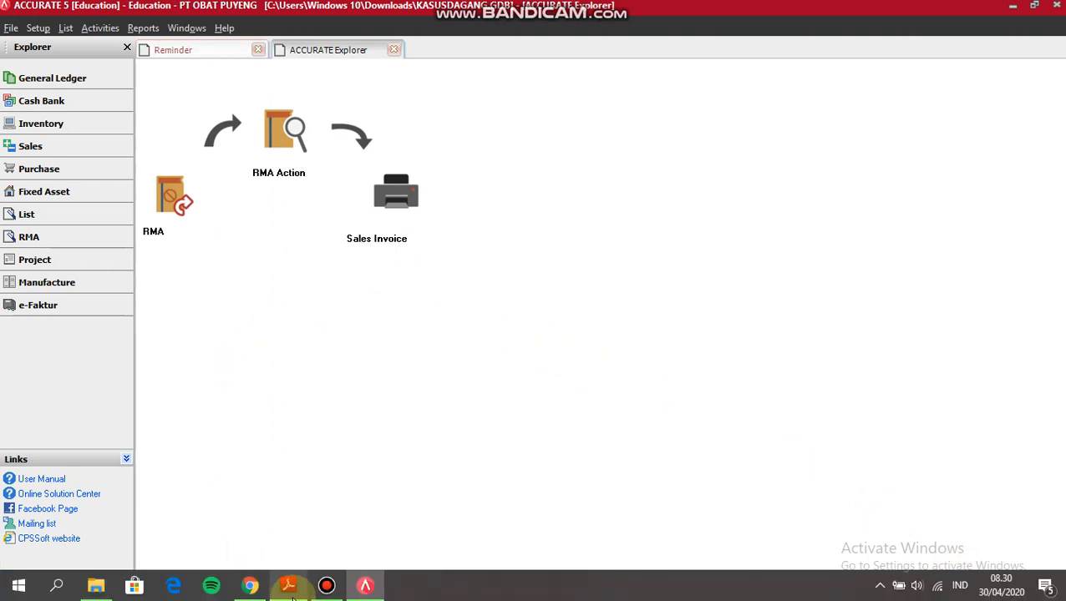
pyautogui.click(253, 522)
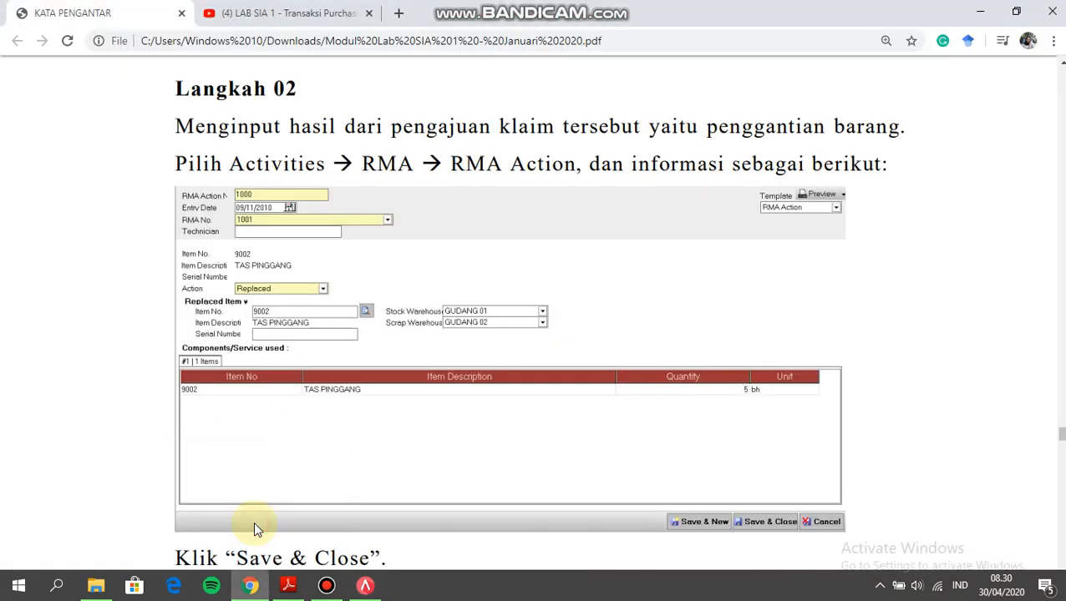
pyautogui.scroll(-2, 443, 437)
pyautogui.scroll(-3, 444, 438)
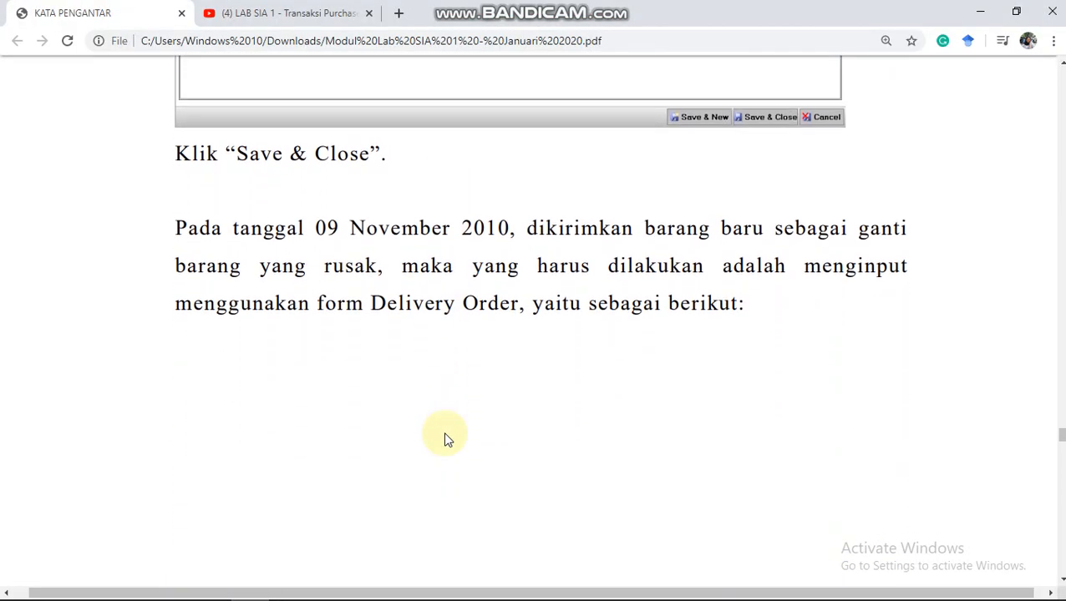
pyautogui.scroll(-1, 444, 437)
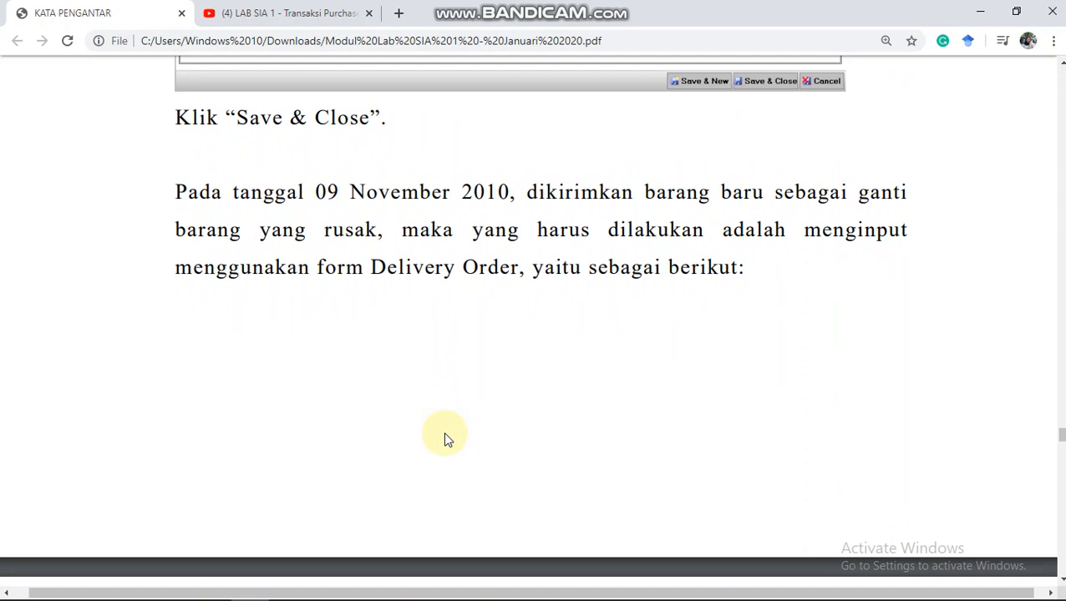
pyautogui.scroll(-1, 445, 438)
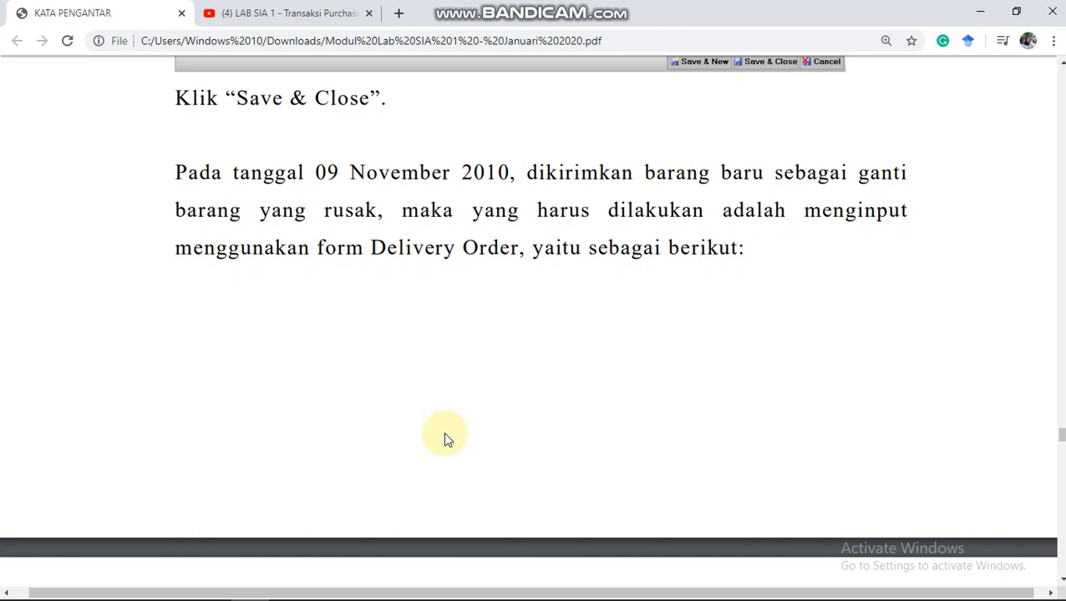
pyautogui.scroll(-1, 444, 438)
pyautogui.scroll(-1, 444, 438)
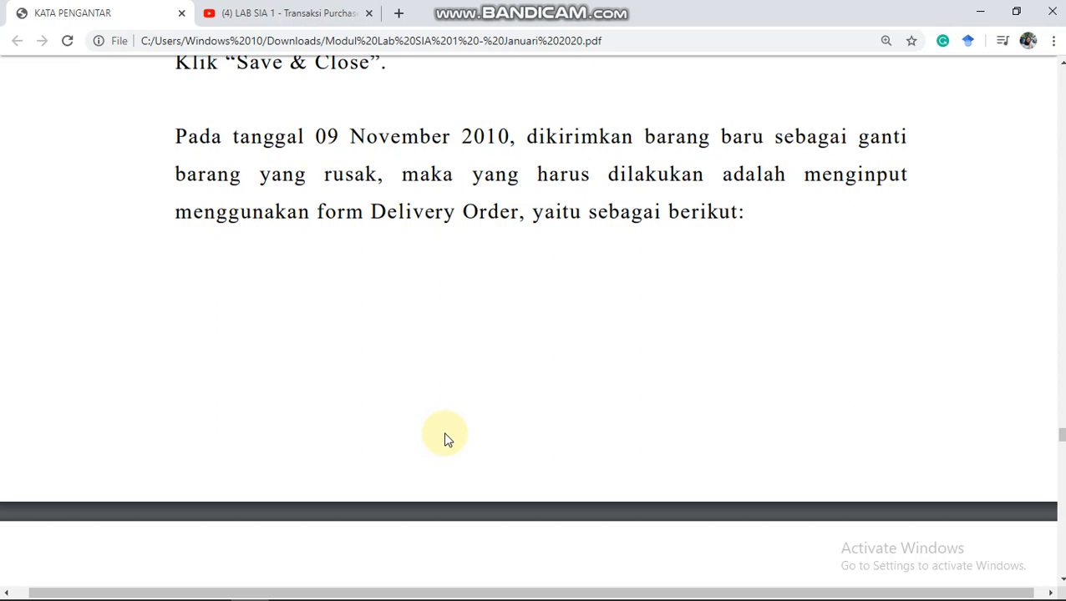
pyautogui.scroll(-3, 444, 437)
pyautogui.scroll(-2, 444, 438)
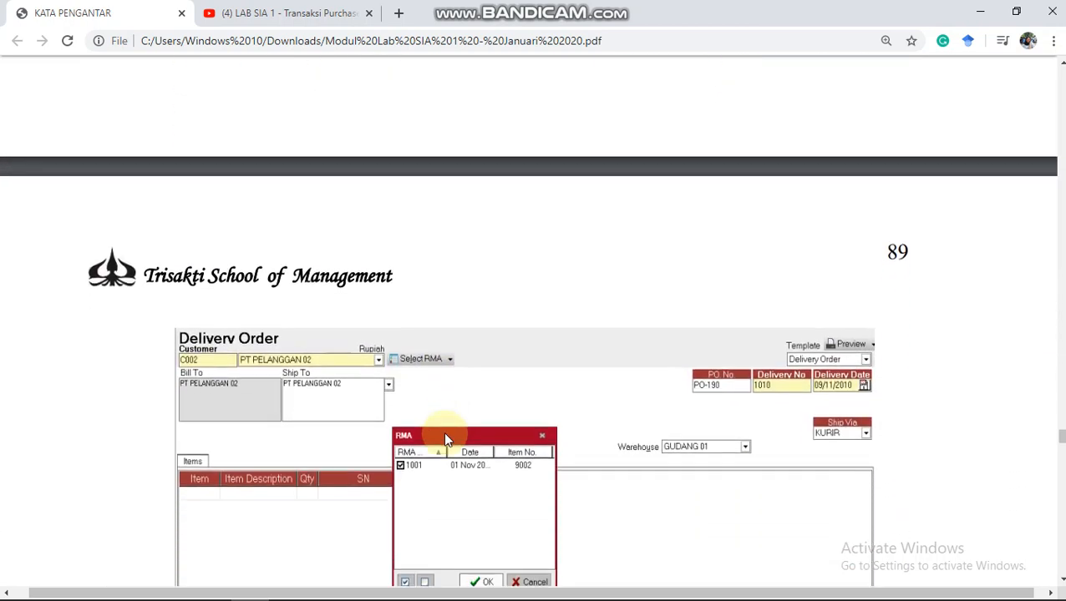
pyautogui.scroll(-2, 445, 437)
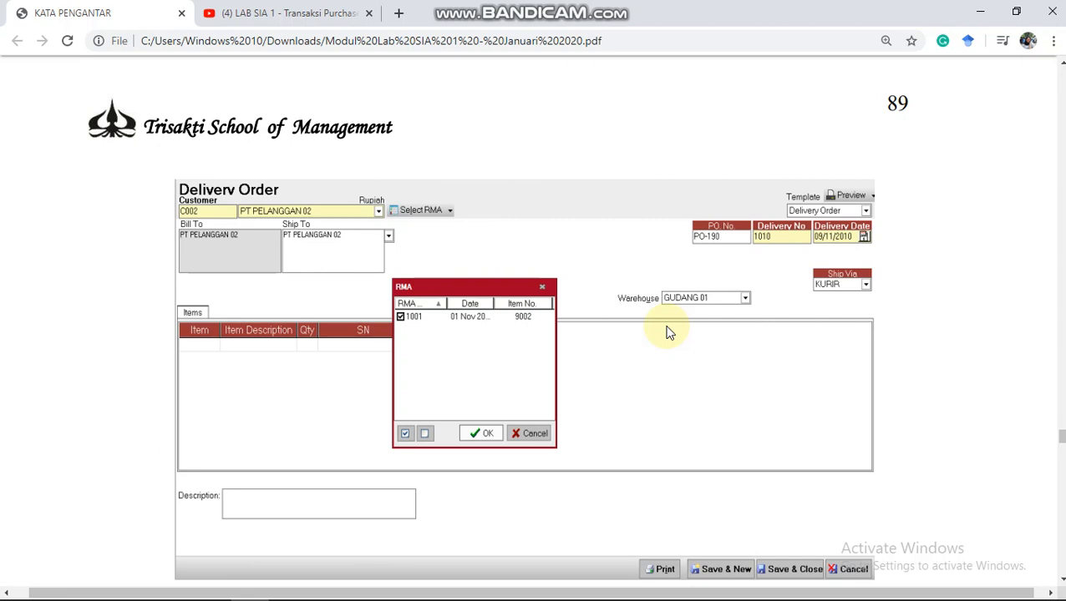
pyautogui.scroll(-1, 667, 332)
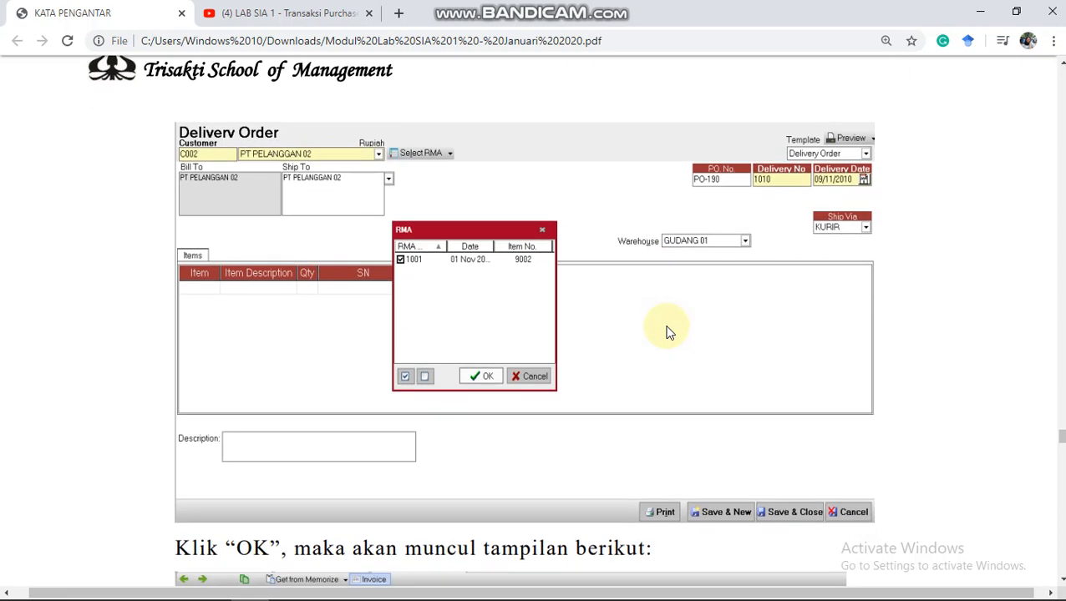
# Step: Return to ACCURATE and start a new Delivery Order for customer PT PELANGGAN 02
pyautogui.moveTo(393, 592)
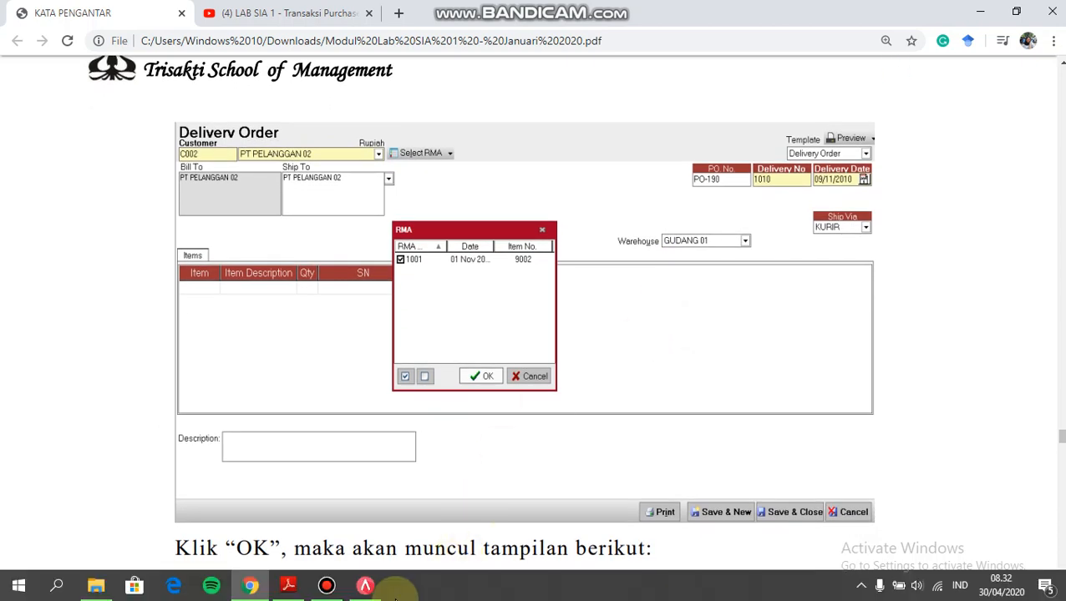
pyautogui.click(362, 586)
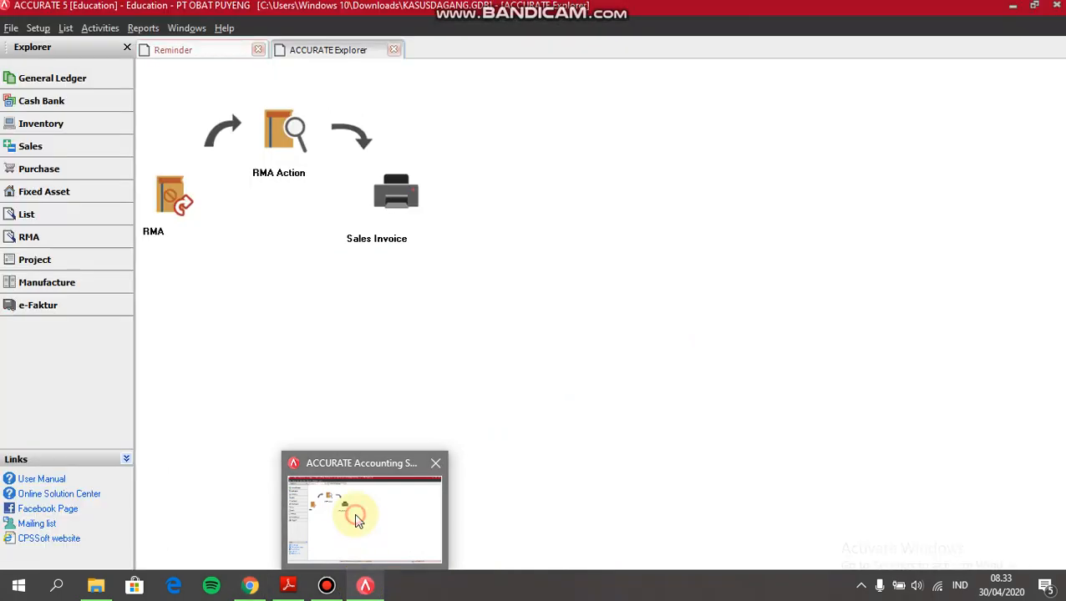
pyautogui.click(89, 157)
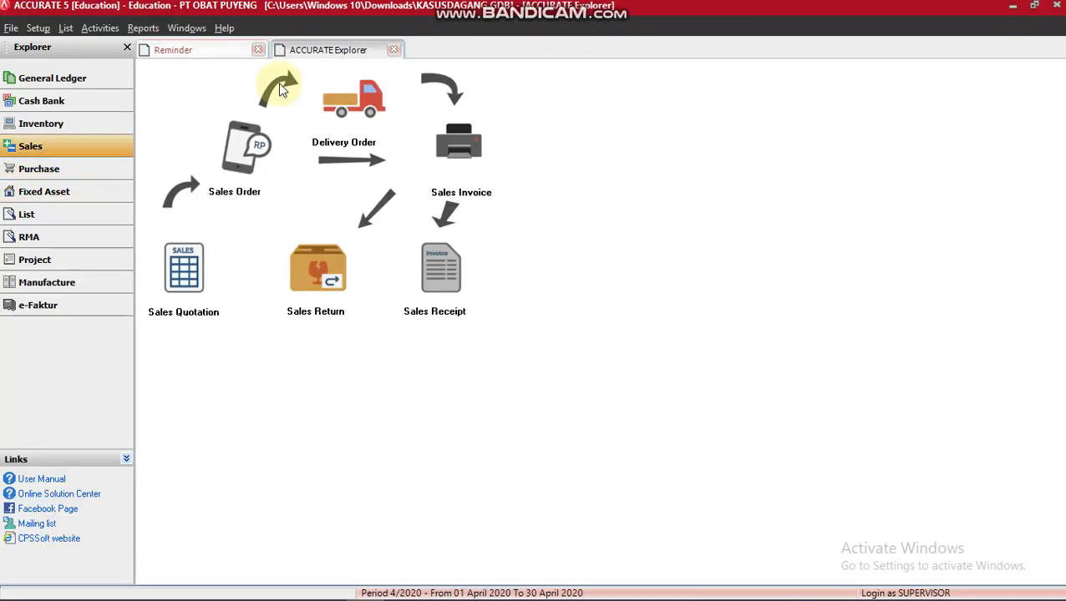
pyautogui.click(353, 98)
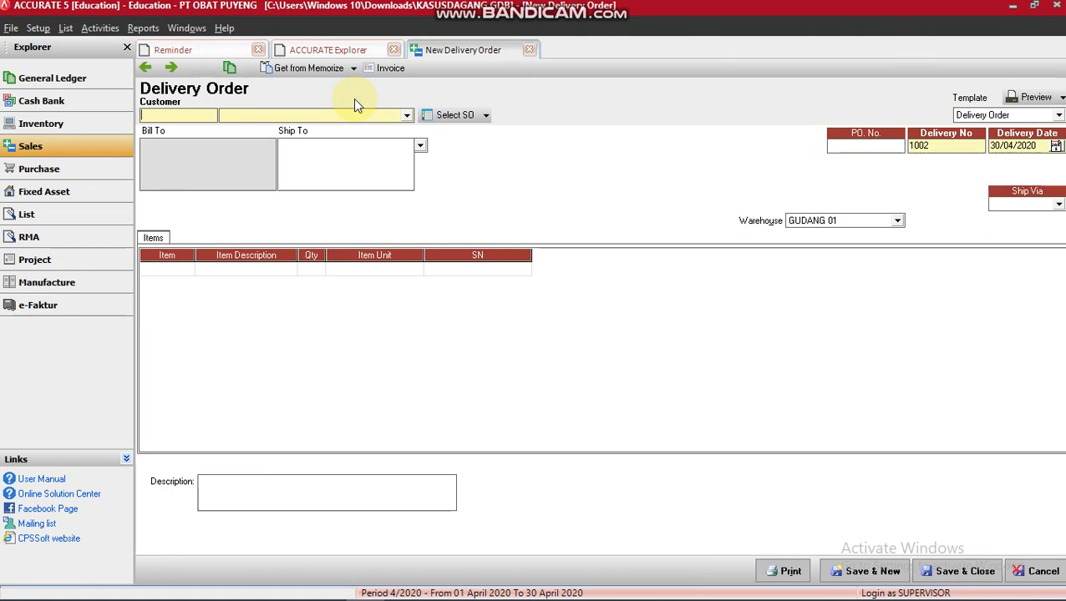
pyautogui.click(351, 120)
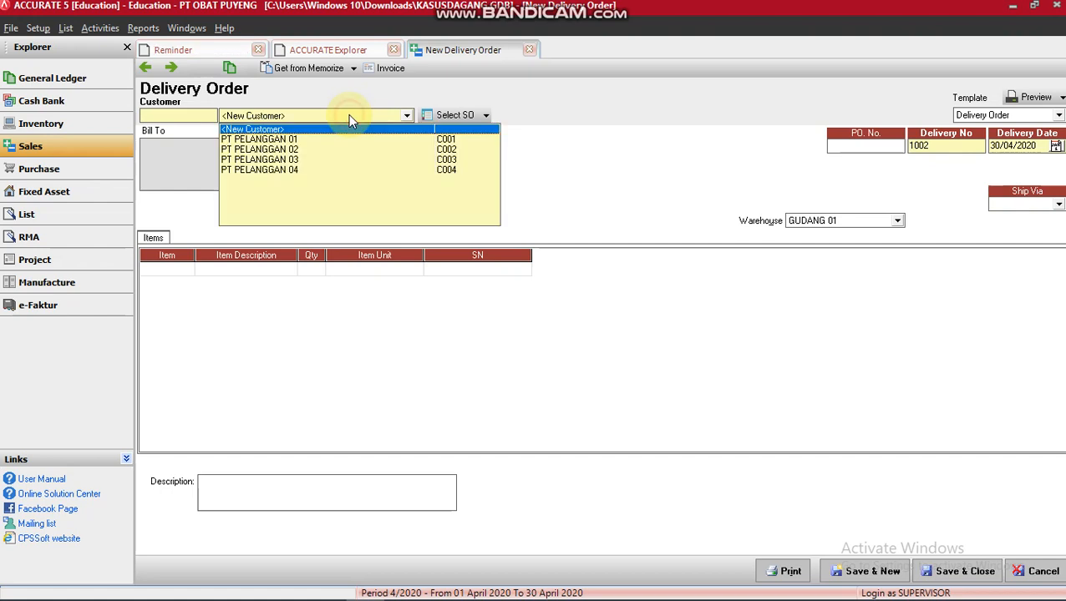
pyautogui.click(313, 153)
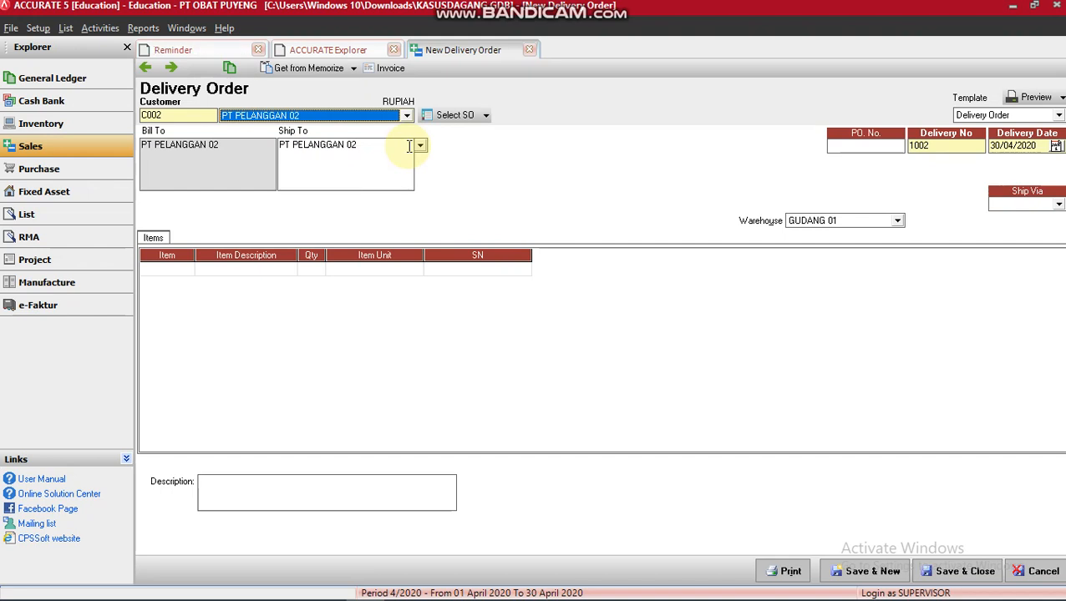
# Step: Set the delivery number to 1010 and the delivery date to 09/11/2010
pyautogui.click(944, 144)
pyautogui.doubleClick(944, 144)
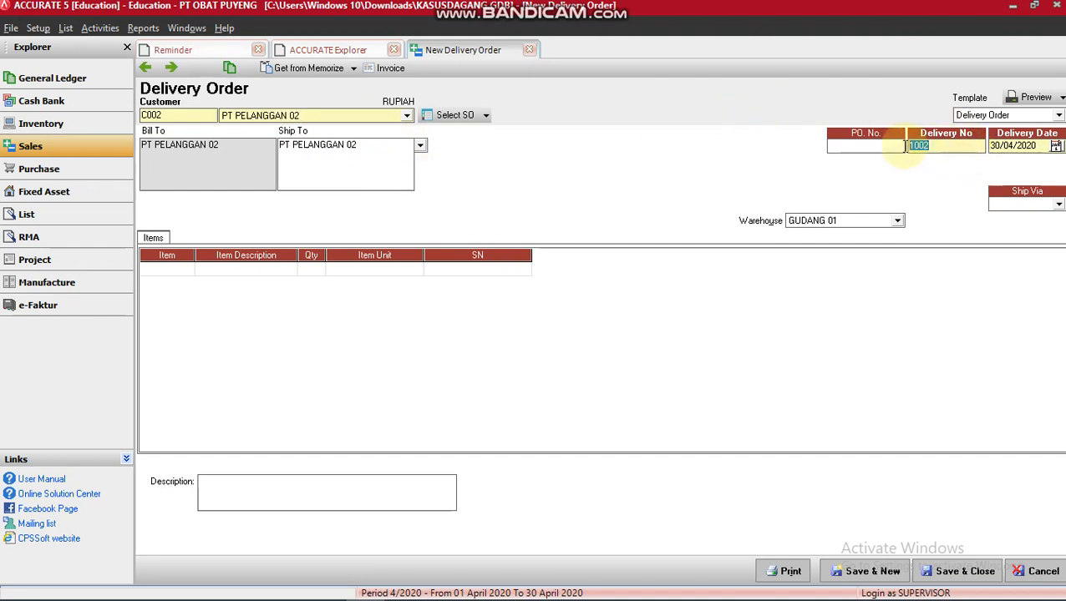
pyautogui.write('1010')
pyautogui.click(1035, 146)
pyautogui.moveTo(1035, 145); pyautogui.dragTo(961, 146)
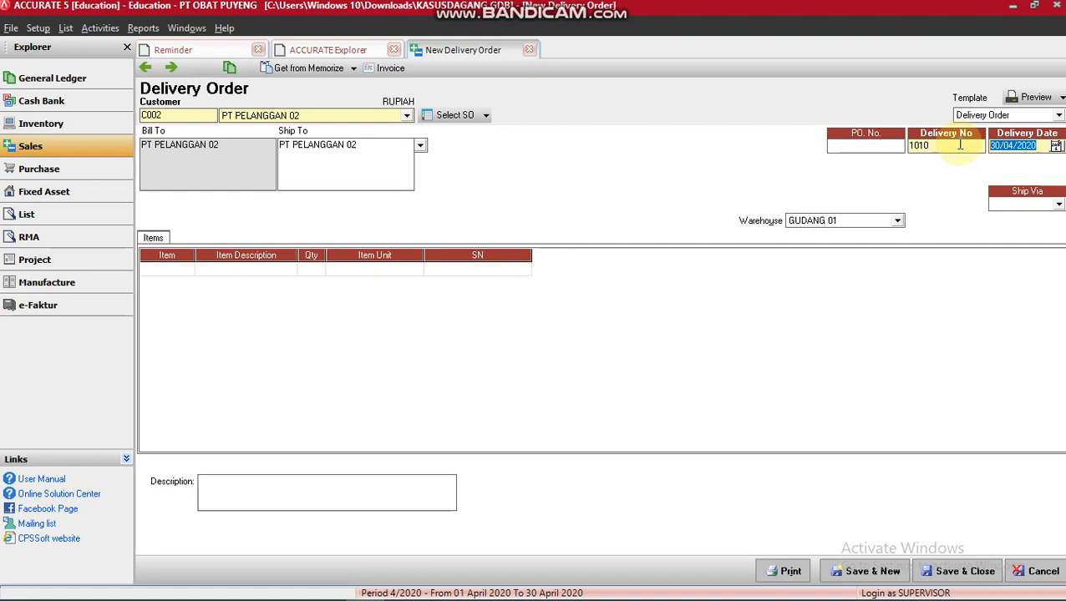
pyautogui.write('09/11/202')
pyautogui.press('BackSpace')
pyautogui.write('10')
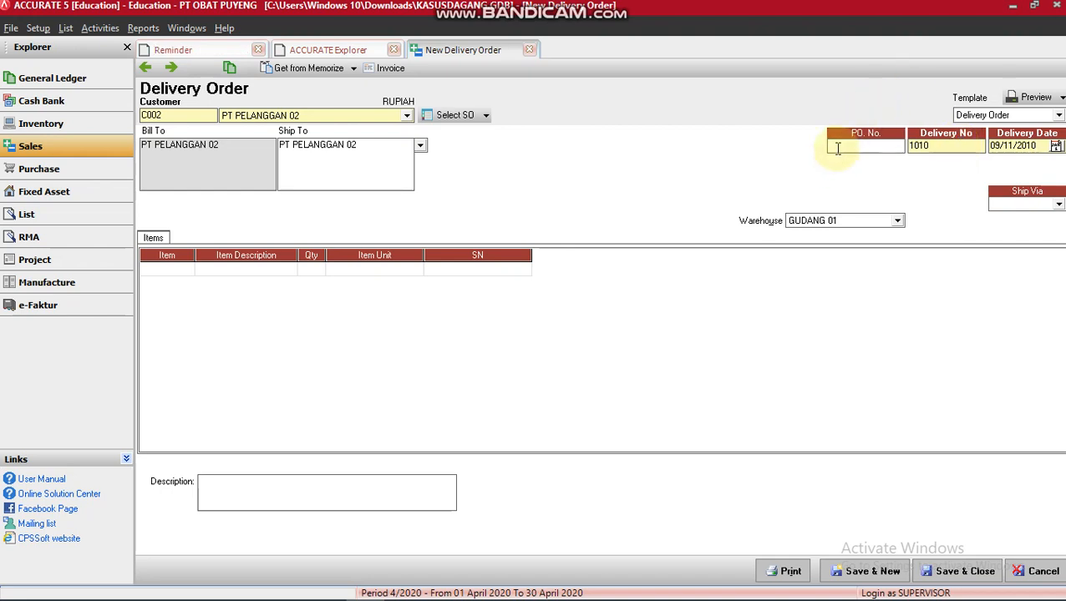
# Step: Pull RMA 1000 for item 9002 into the Delivery Order as the source of its items
pyautogui.click(484, 116)
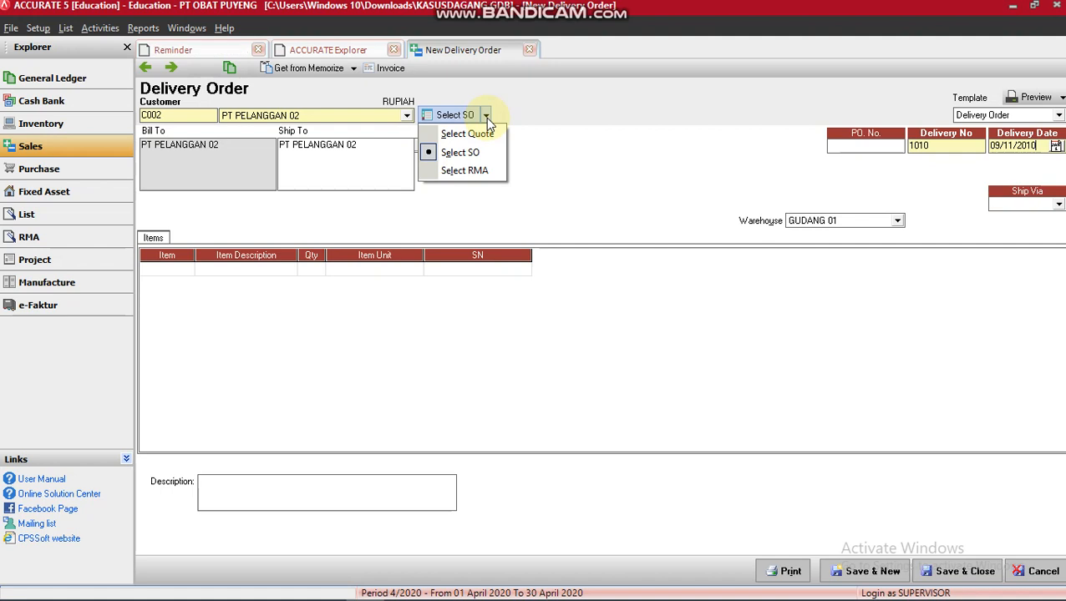
pyautogui.click(485, 169)
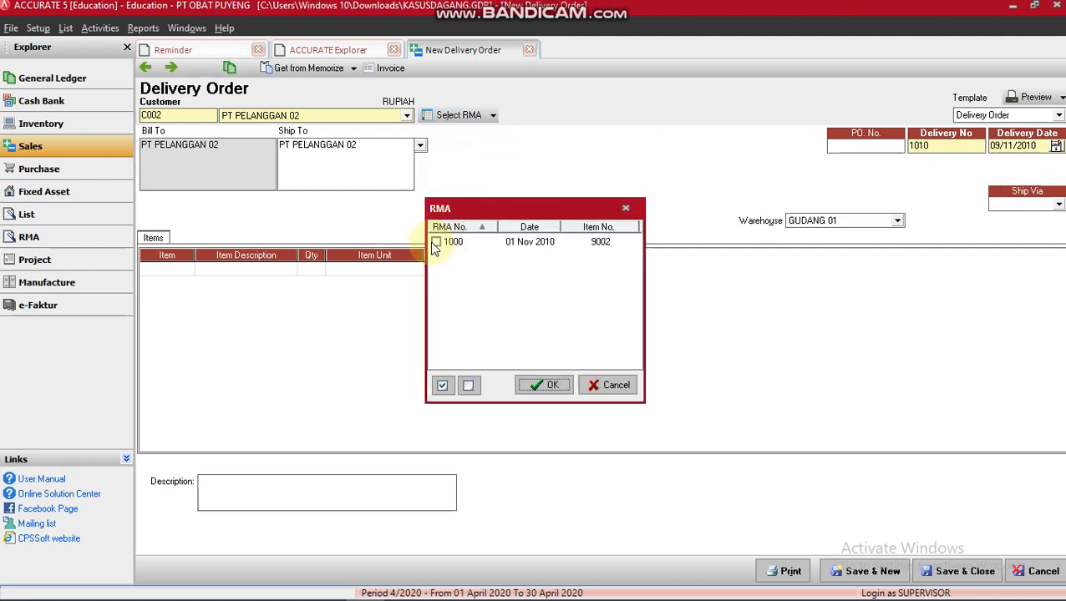
pyautogui.click(435, 242)
pyautogui.click(539, 386)
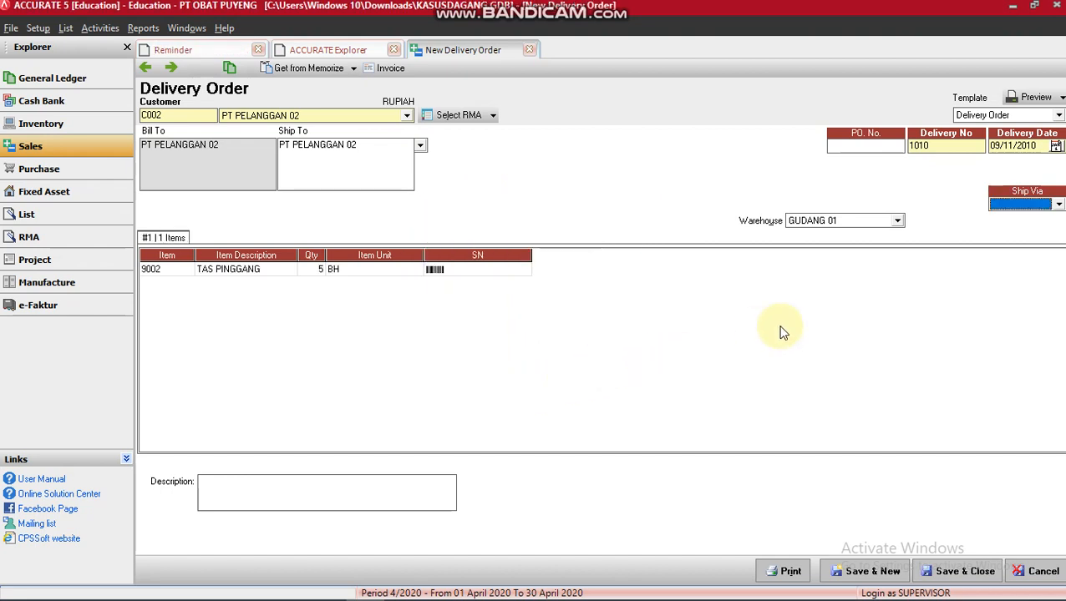
# Step: Set the delivery's shipping method to KURIR, then save and close the Delivery Order
pyautogui.click(1059, 205)
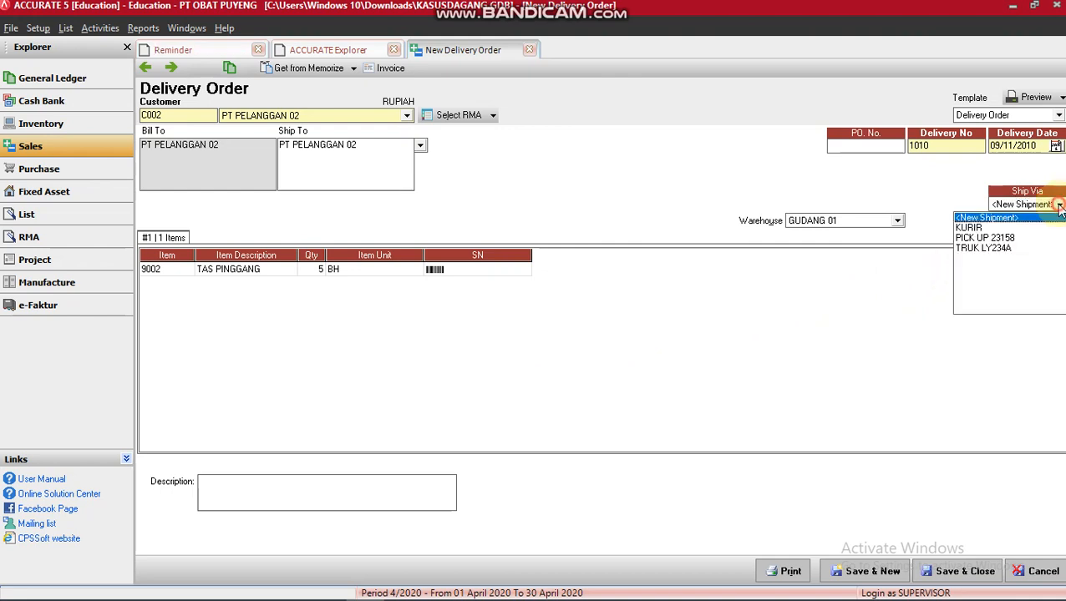
pyautogui.click(978, 228)
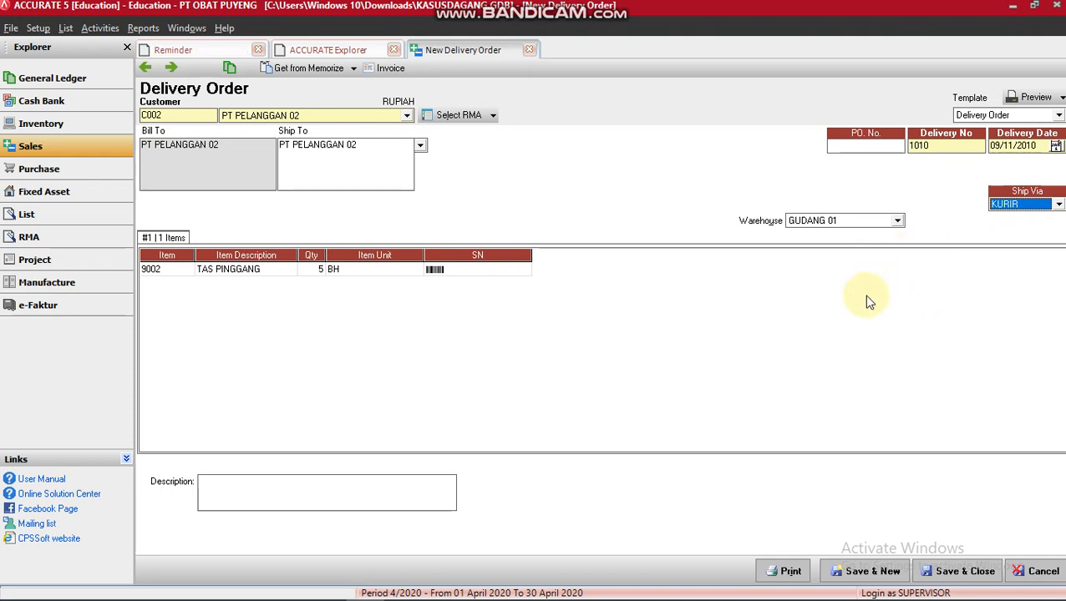
pyautogui.click(943, 575)
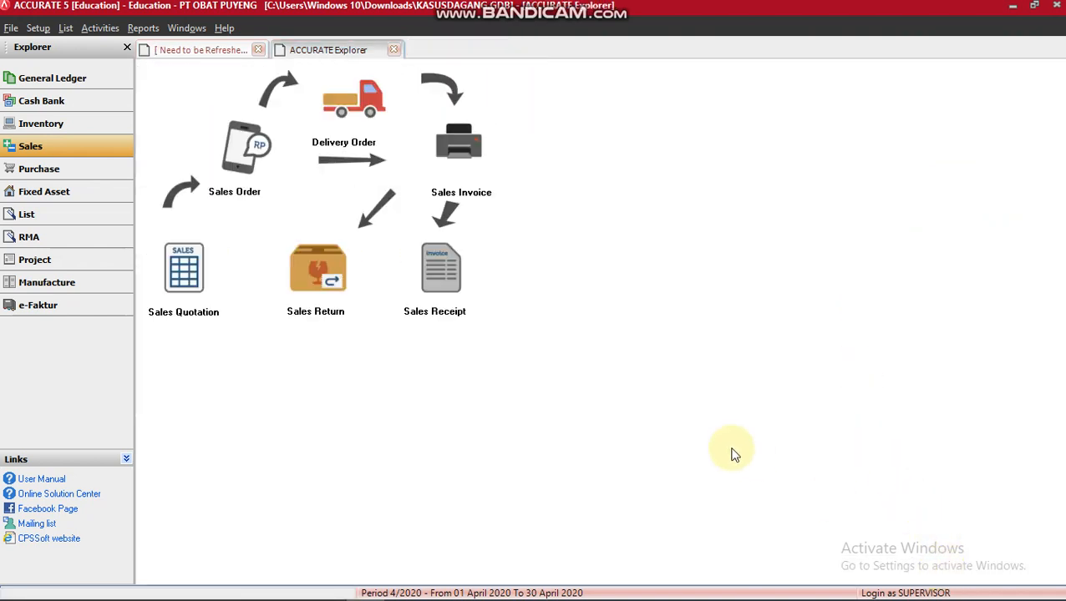
# Step: Switch to the module PDF in Chrome and read case b about the cash sale of backpacks to PT Pelanggan 01
pyautogui.moveTo(253, 591)
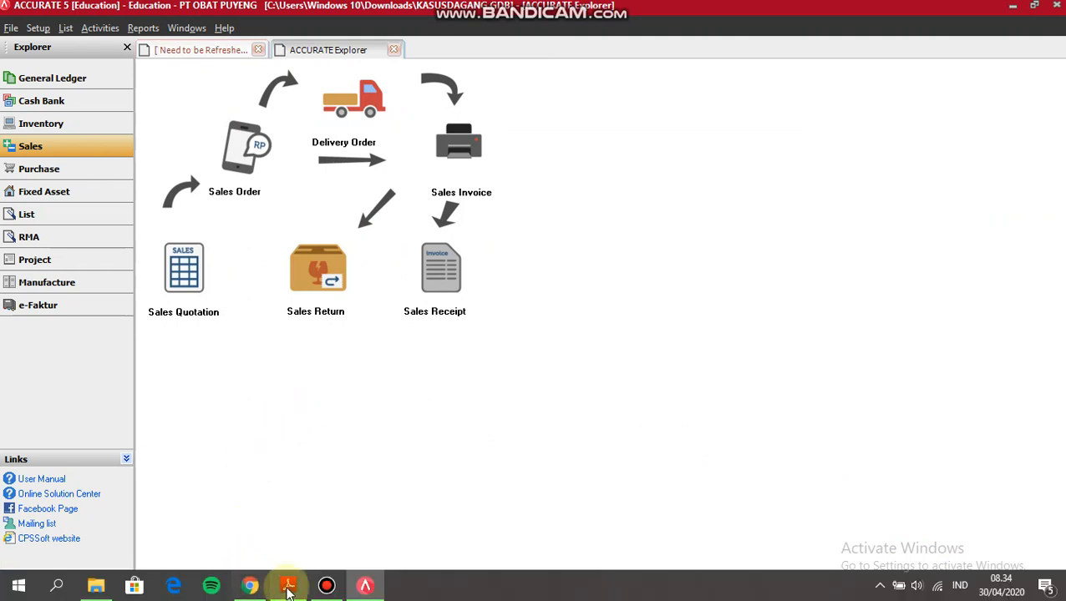
pyautogui.click(255, 590)
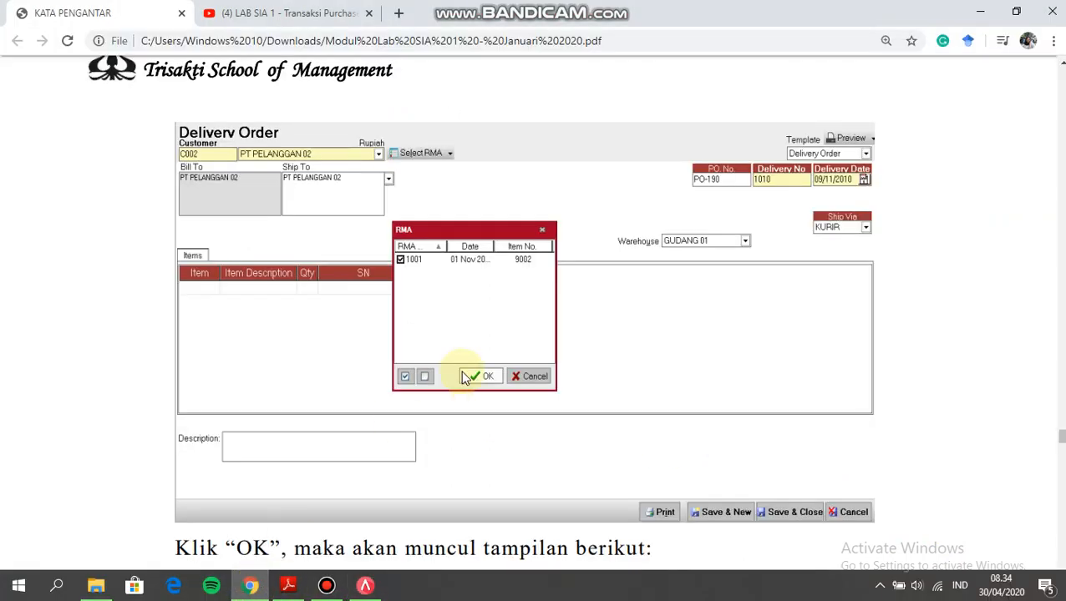
pyautogui.scroll(-1, 548, 459)
pyautogui.scroll(-5, 547, 459)
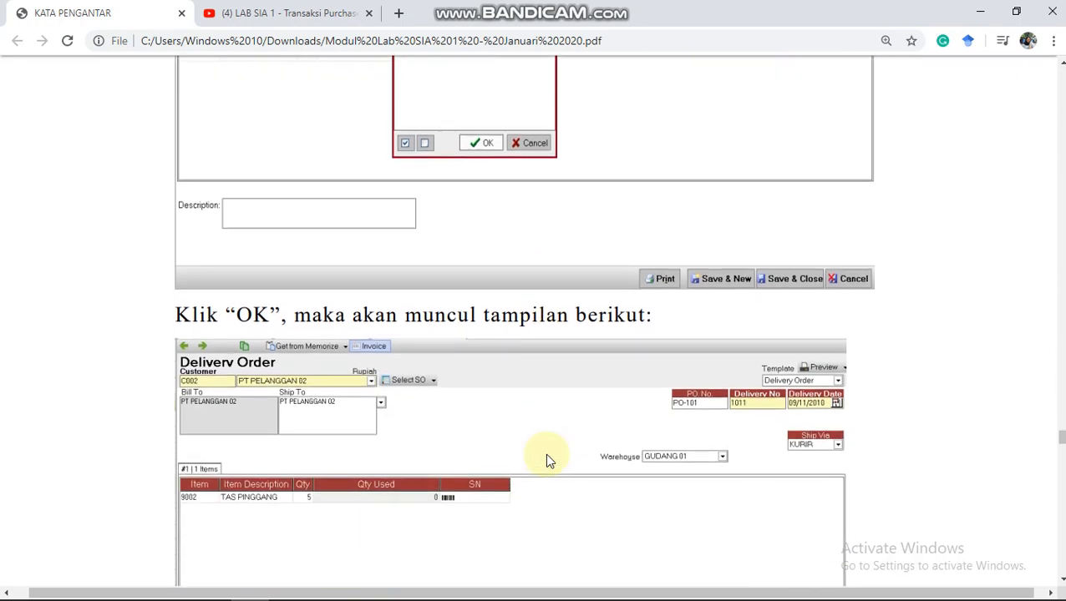
pyautogui.scroll(-2, 547, 458)
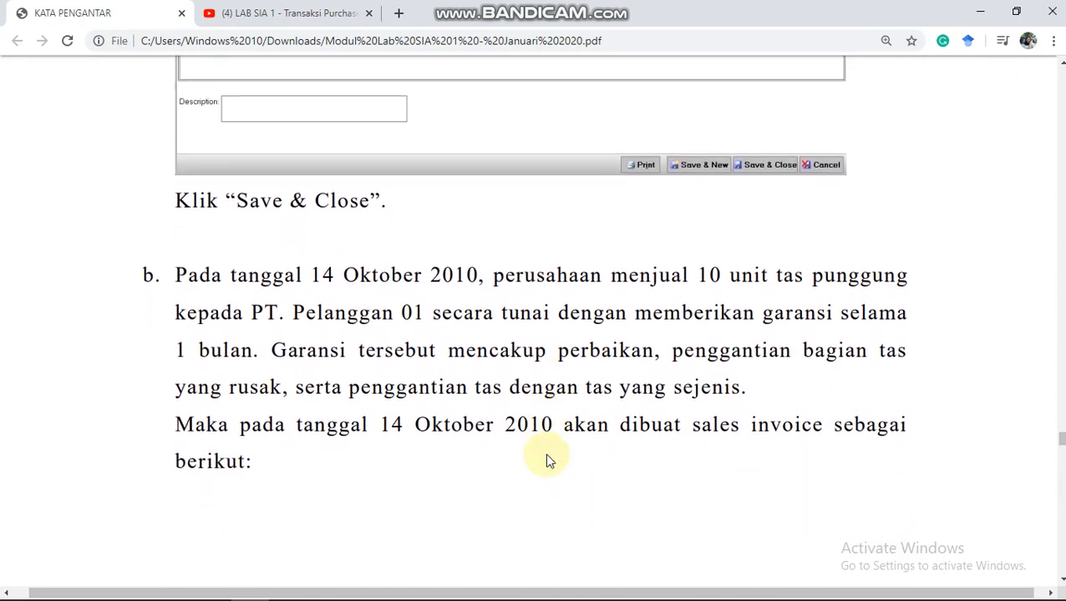
pyautogui.scroll(-1, 547, 458)
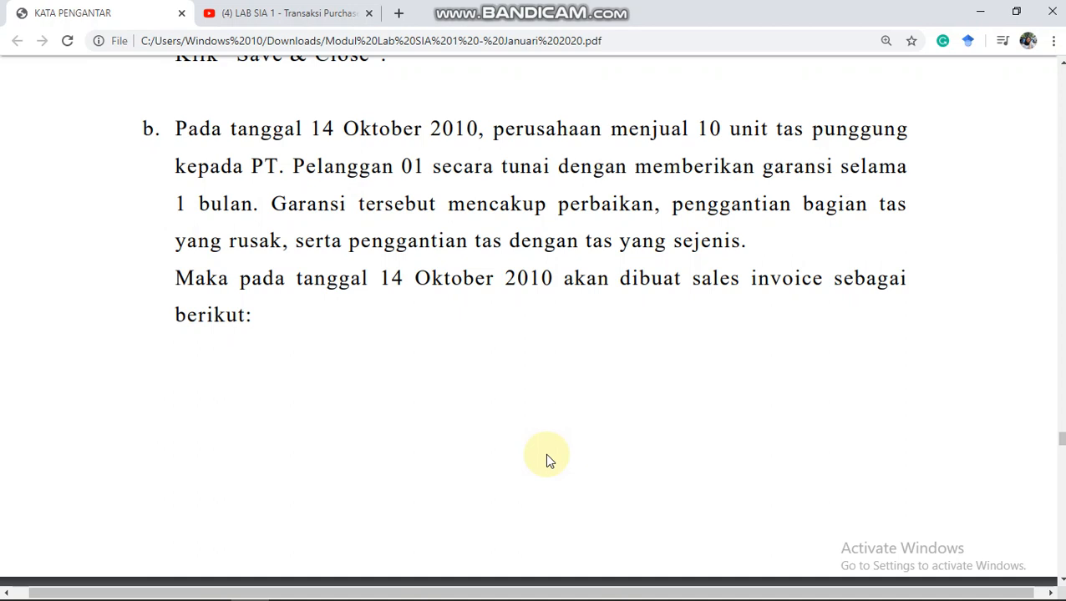
# Step: Return to ACCURATE and start a new Sales Invoice for customer PT PELANGGAN 01
pyautogui.moveTo(365, 586)
pyautogui.click(347, 552)
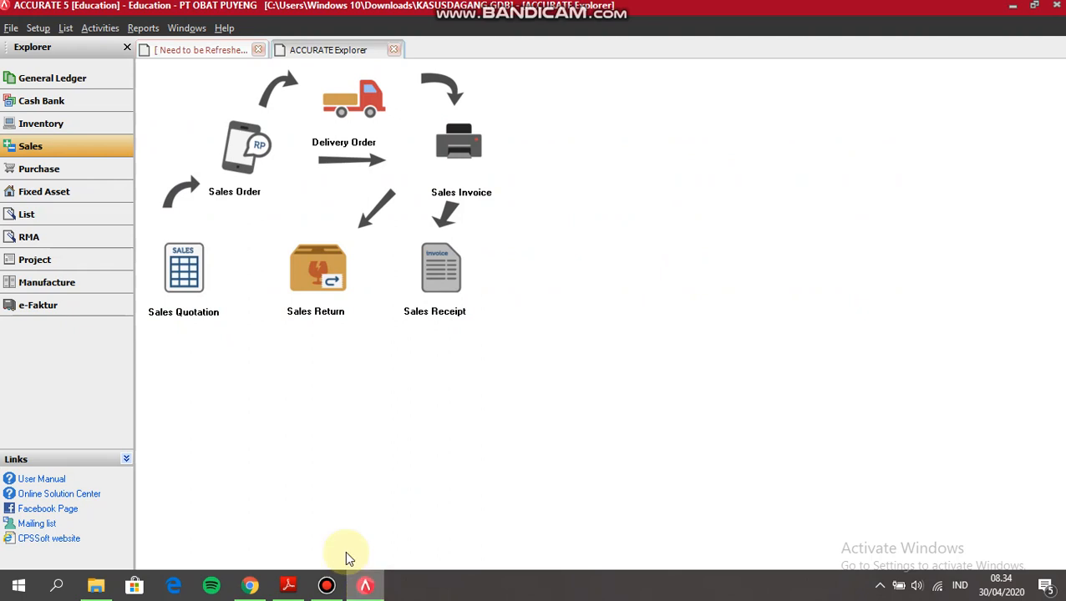
pyautogui.click(461, 161)
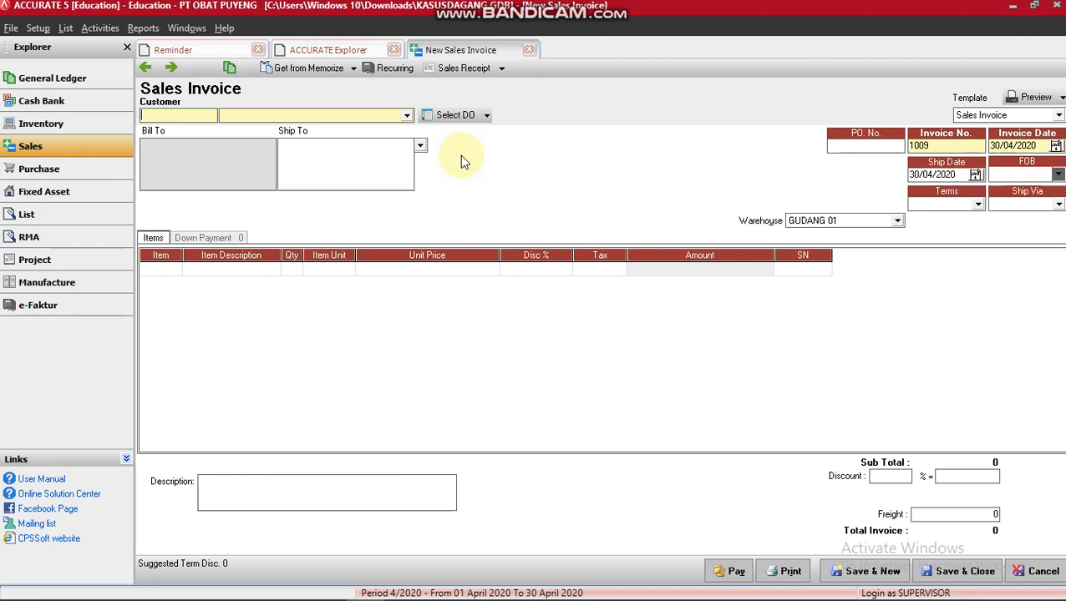
pyautogui.click(408, 114)
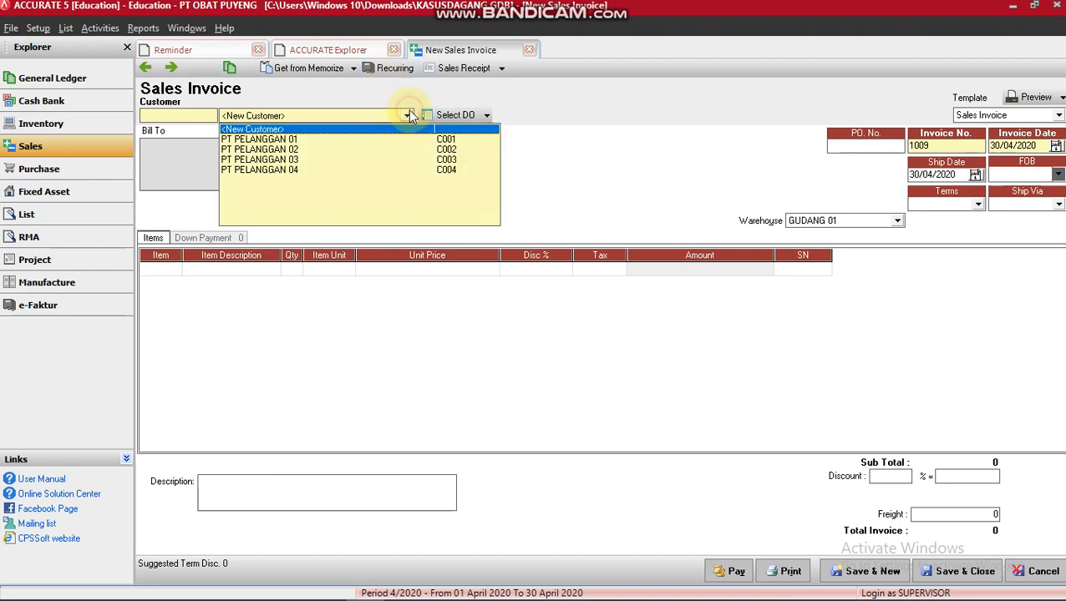
pyautogui.click(318, 138)
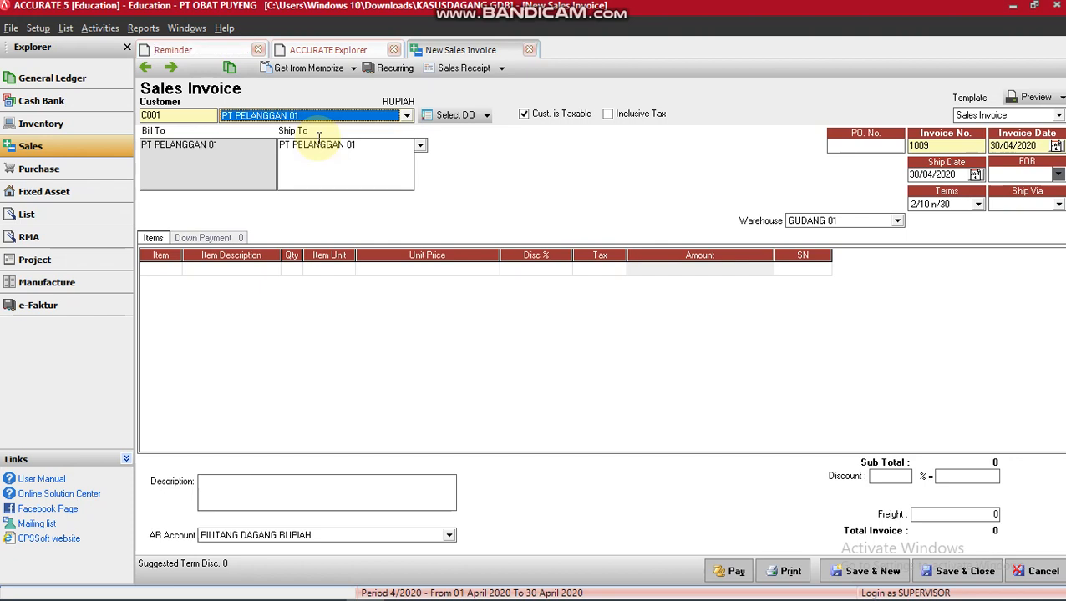
# Step: Set both the invoice date and the ship date to 14/10/2010
pyautogui.click(1021, 143)
pyautogui.click(1038, 146)
pyautogui.moveTo(1038, 146); pyautogui.dragTo(974, 146)
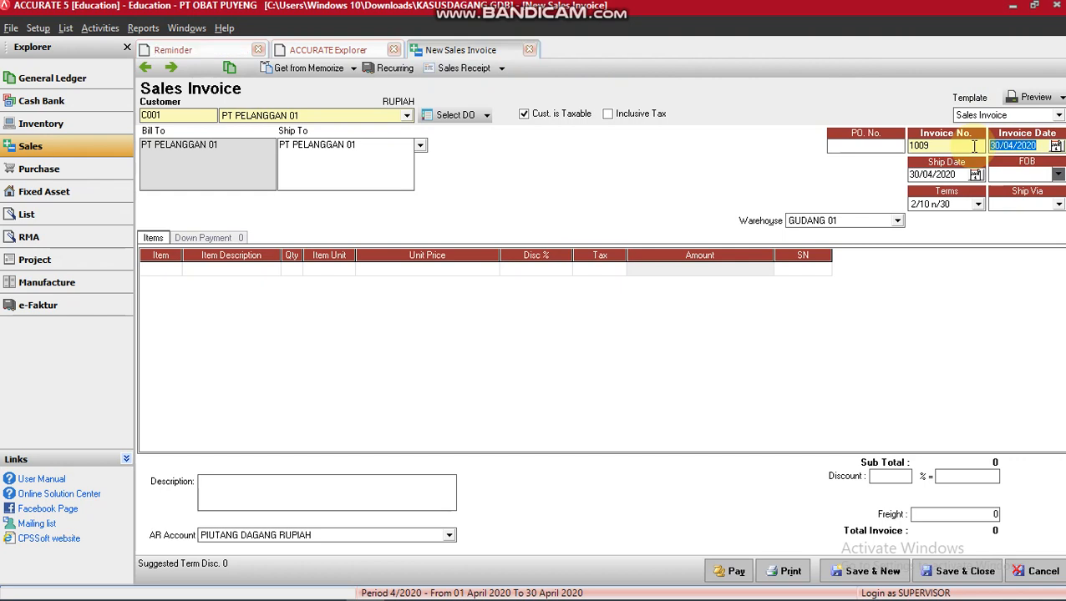
pyautogui.write('14/10/2010')
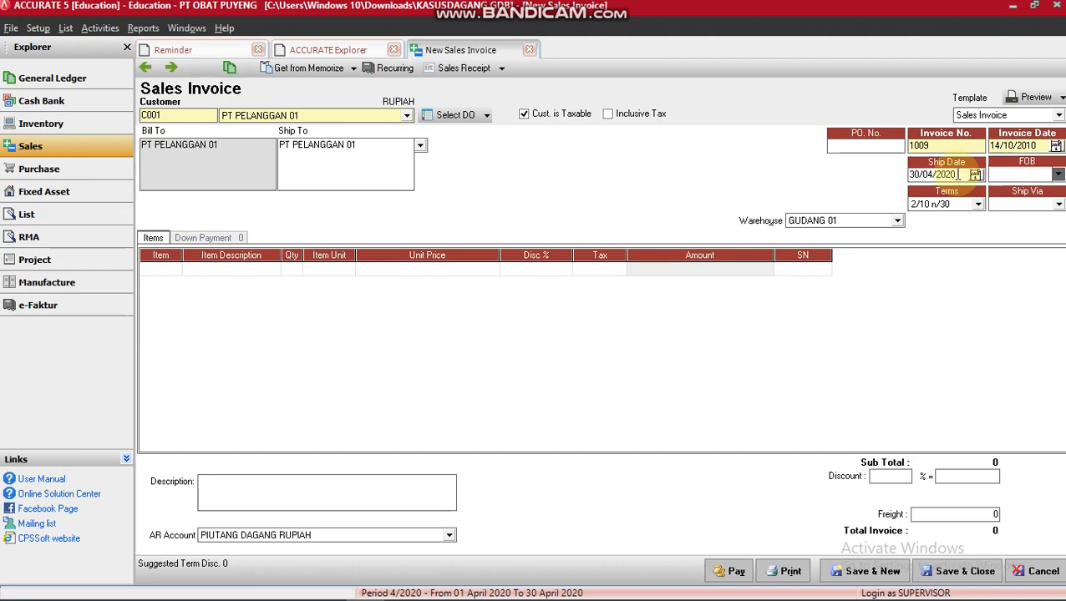
pyautogui.moveTo(955, 173); pyautogui.dragTo(892, 173)
pyautogui.write('14/')
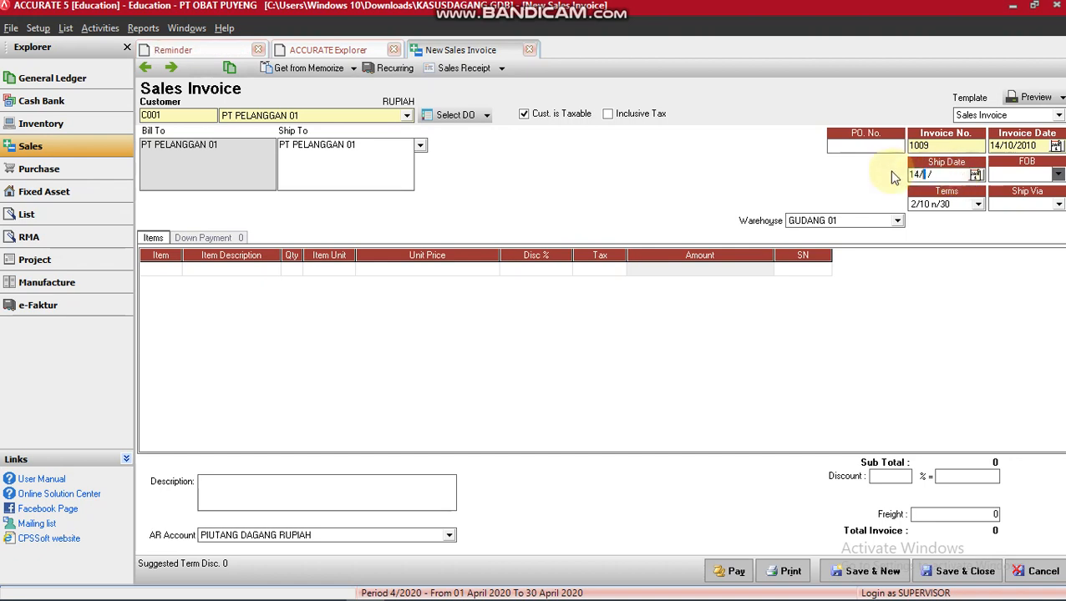
pyautogui.write('10/2010')
# Step: Set the invoice's FOB to Shipping Point, its terms to C.O.D and its shipping method to KURIR
pyautogui.press('Tab')
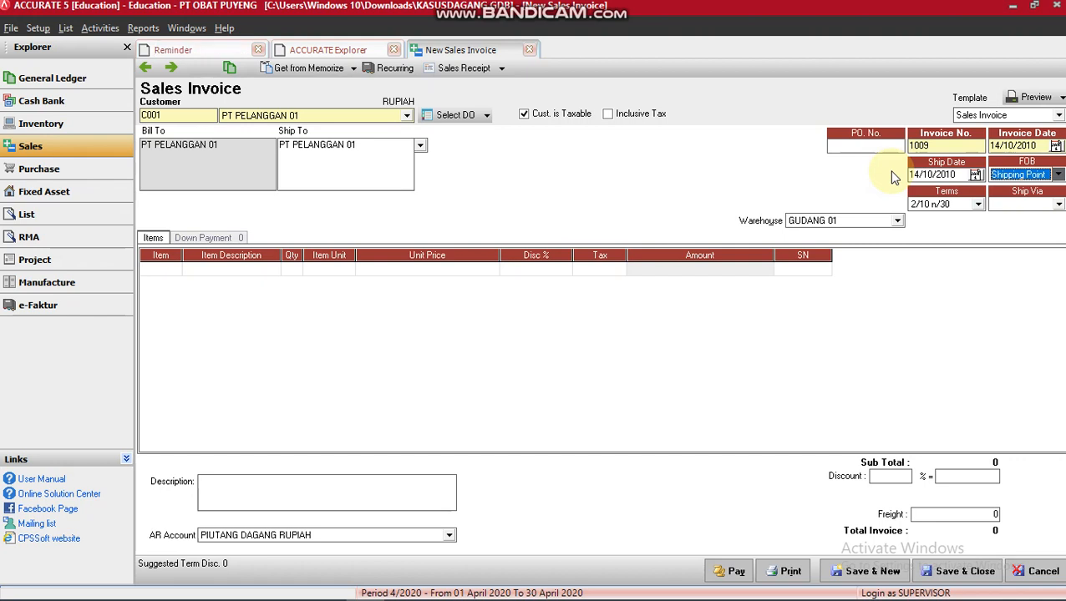
pyautogui.press('Tab')
pyautogui.write('C')
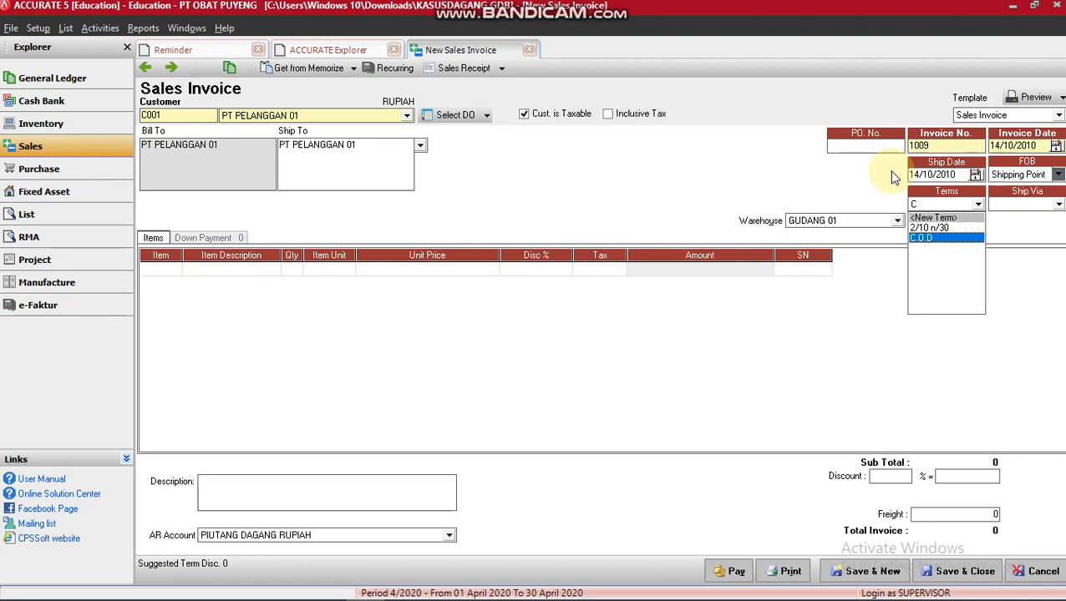
pyautogui.press('Return')
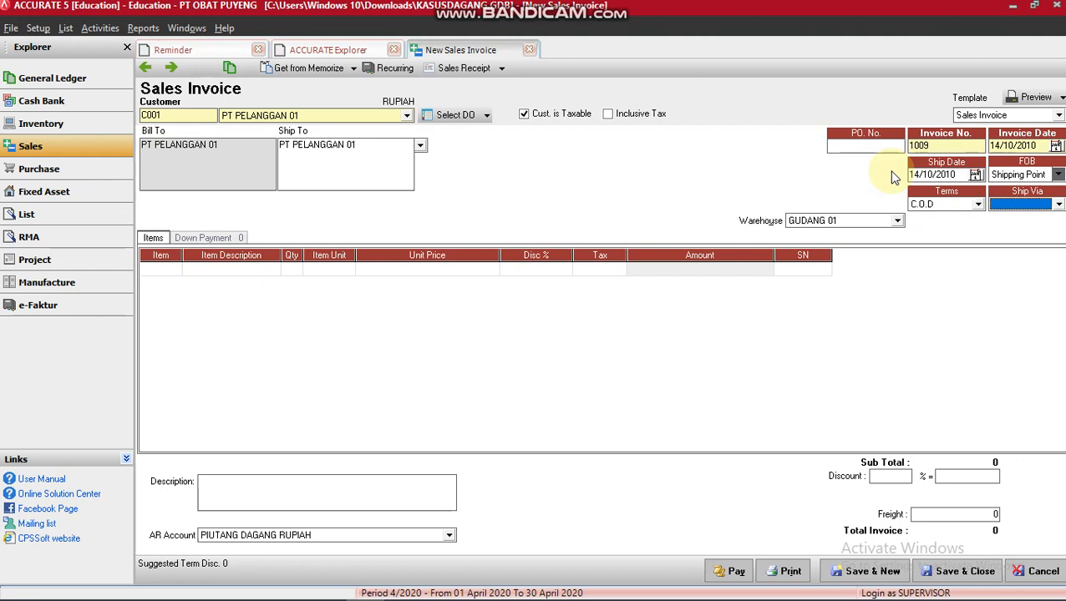
pyautogui.write('KURIR')
pyautogui.press('Return')
pyautogui.press('Tab')
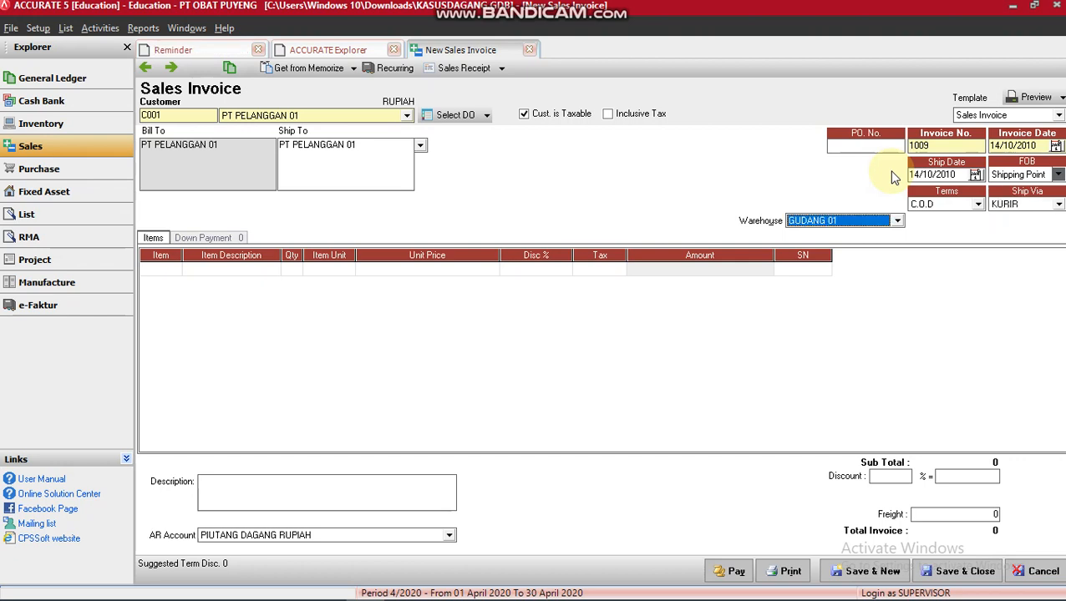
# Step: Search the items for TAS and add item 9001 TAS PUNGGUNG to the invoice's first line
pyautogui.press('Tab')
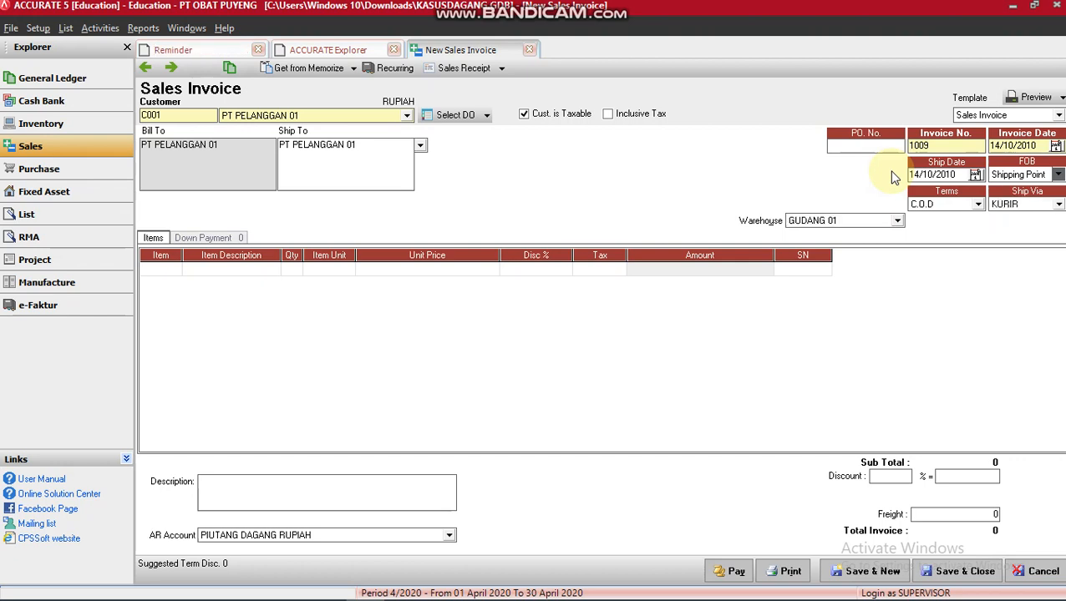
pyautogui.press('Tab')
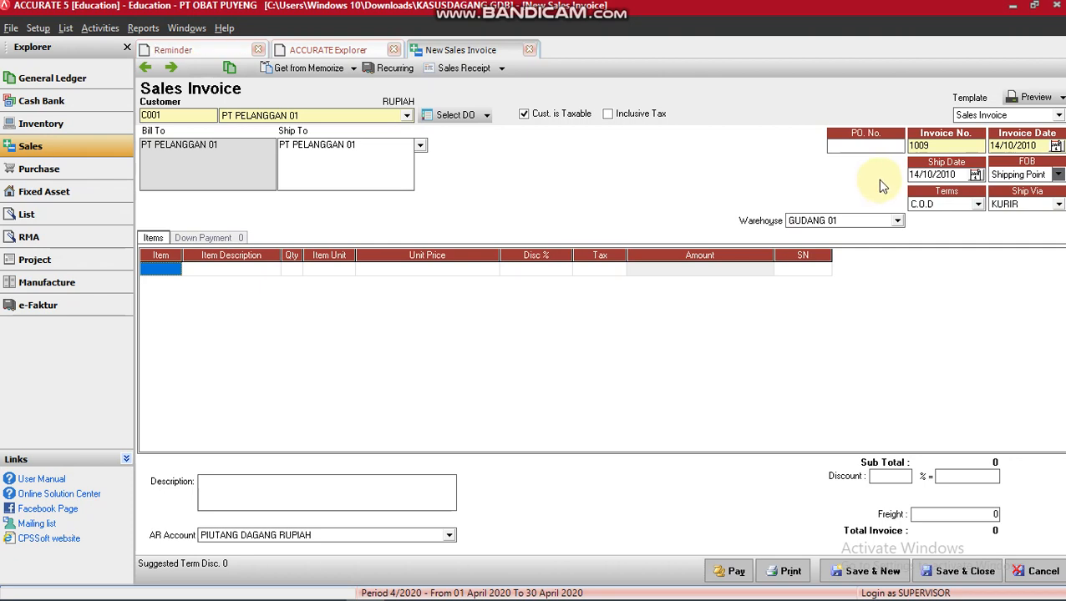
pyautogui.write('TAS')
pyautogui.press('Return')
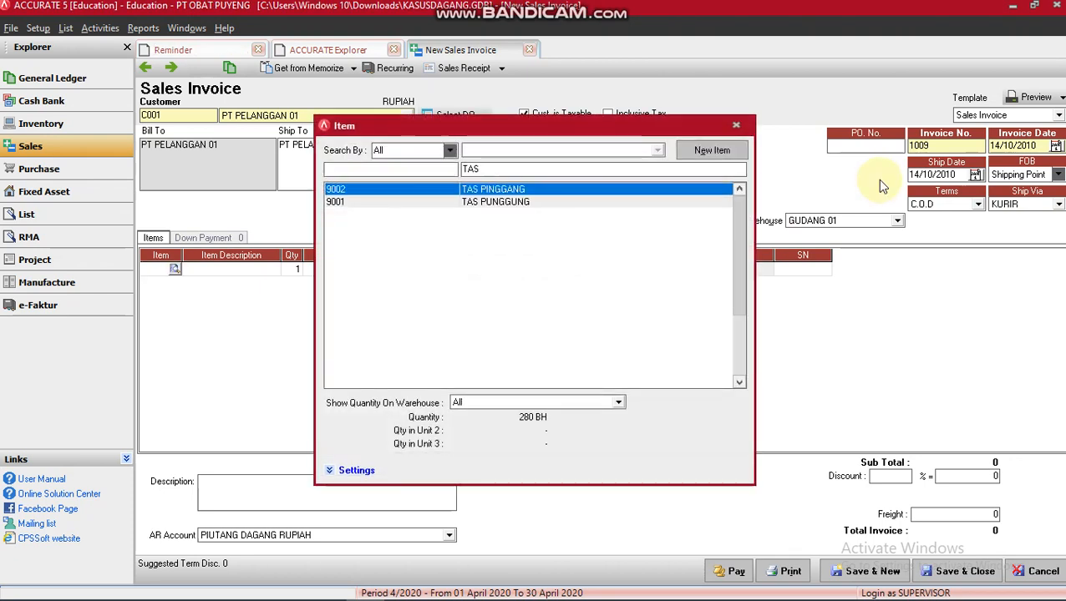
pyautogui.press('Down')
pyautogui.press('Return')
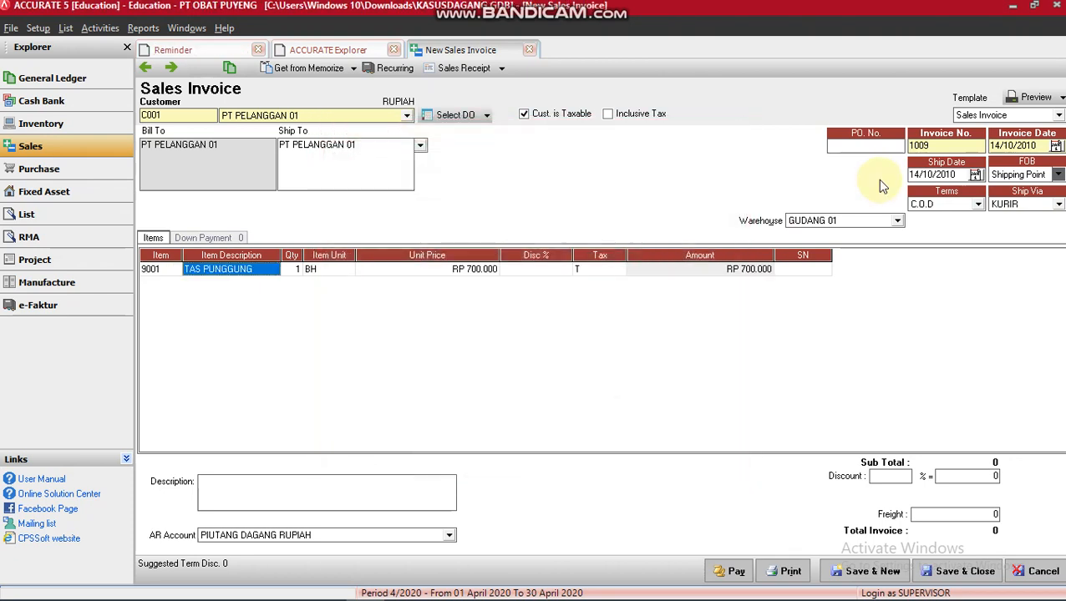
# Step: Set the TAS PUNGGUNG quantity to 10 and complete the line without adding a second item
pyautogui.press('Tab')
pyautogui.write('10')
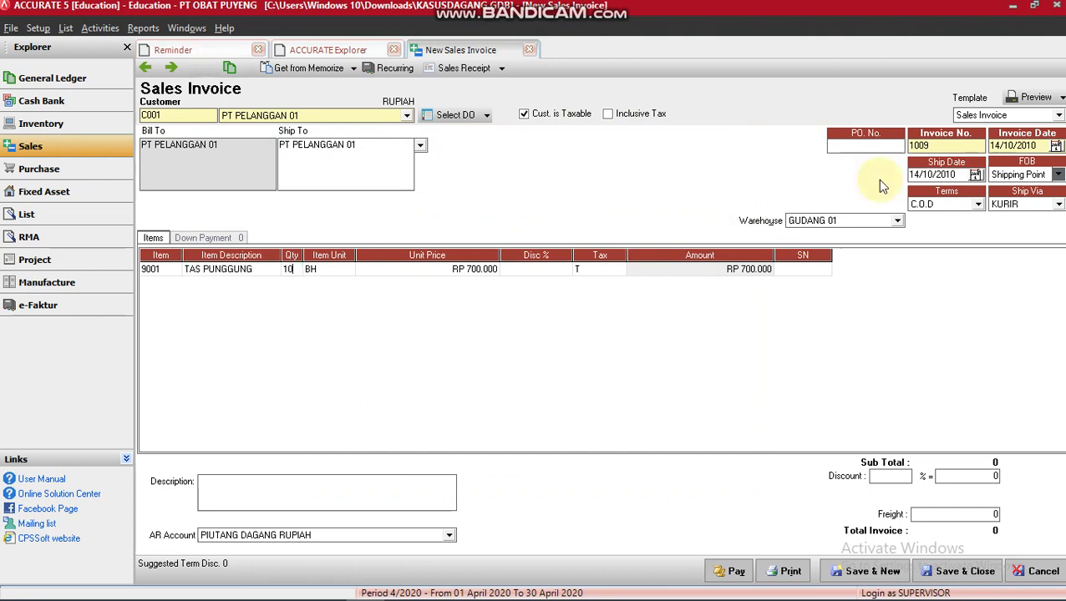
pyautogui.press('Tab')
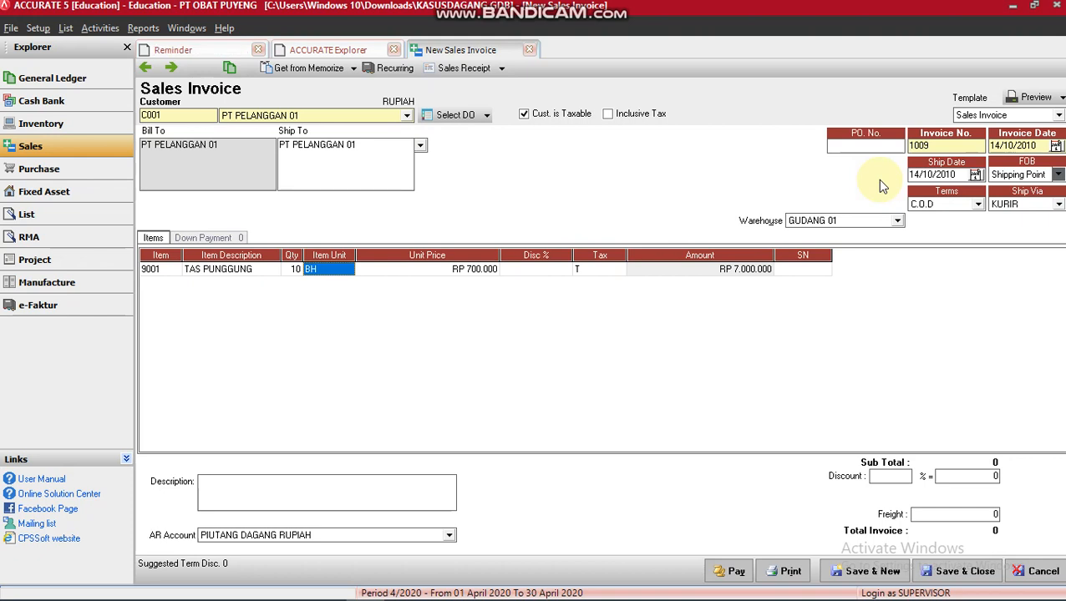
pyautogui.press('Tab')
pyautogui.press('Tab')
pyautogui.press('Tab')
pyautogui.press('Tab')
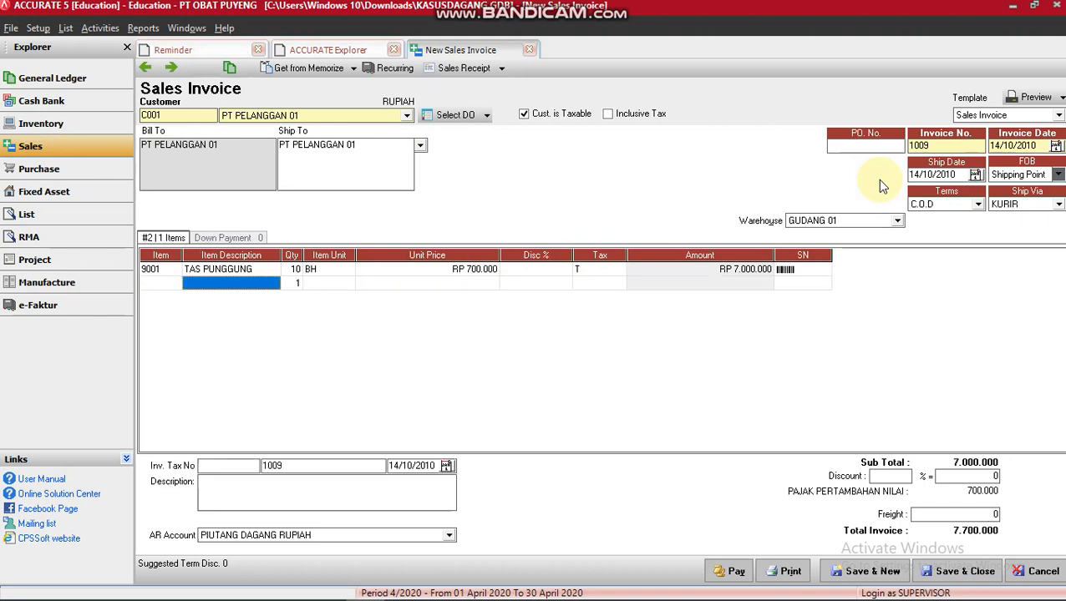
pyautogui.press('Up')
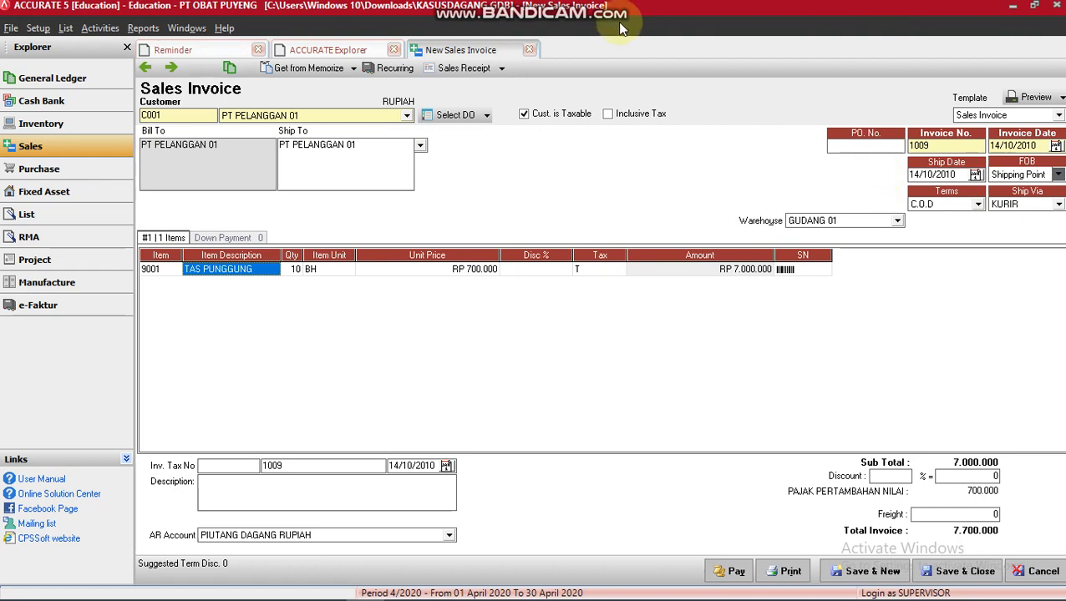
# Step: Create a Sales Receipt for invoice 1009 with payment date 14/10/2010, then save and close the receipt
pyautogui.click(461, 70)
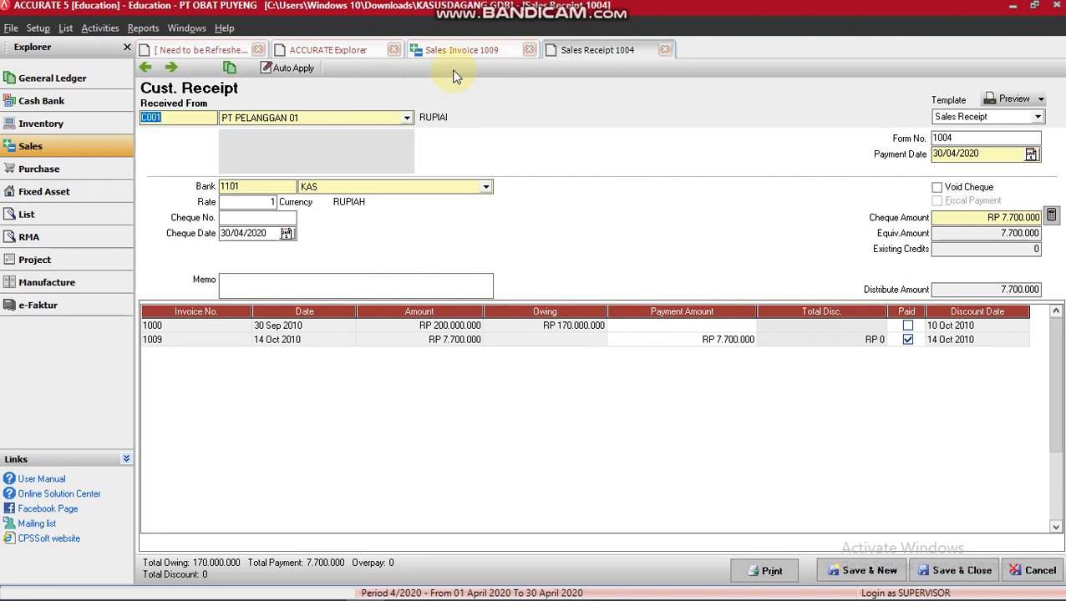
pyautogui.click(993, 154)
pyautogui.moveTo(992, 154); pyautogui.dragTo(872, 157)
pyautogui.write('1410202')
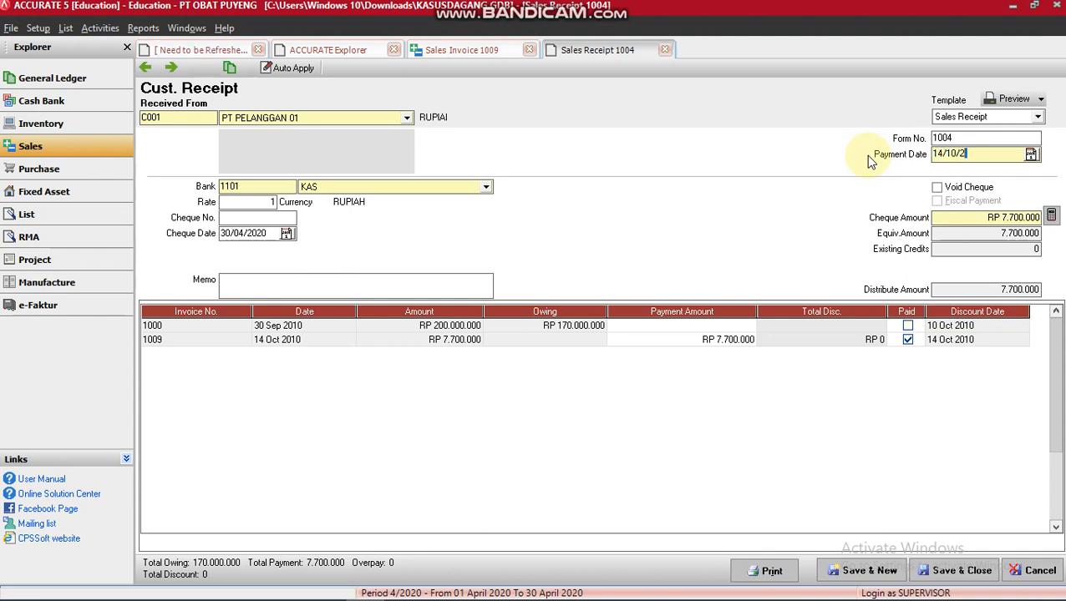
pyautogui.write('0')
pyautogui.press('BackSpace')
pyautogui.press('BackSpace')
pyautogui.write('10')
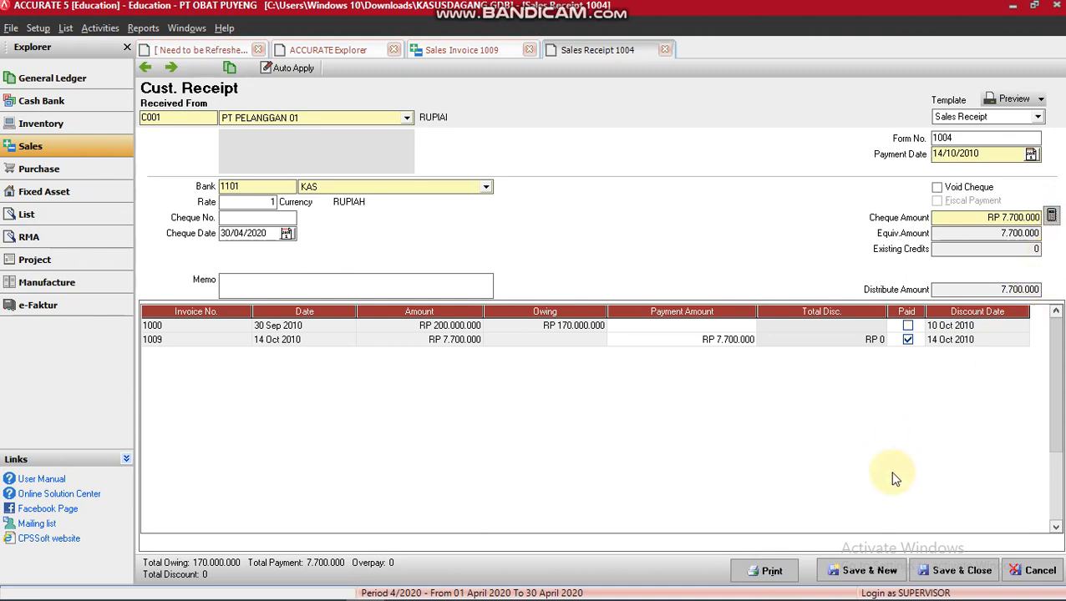
pyautogui.click(930, 574)
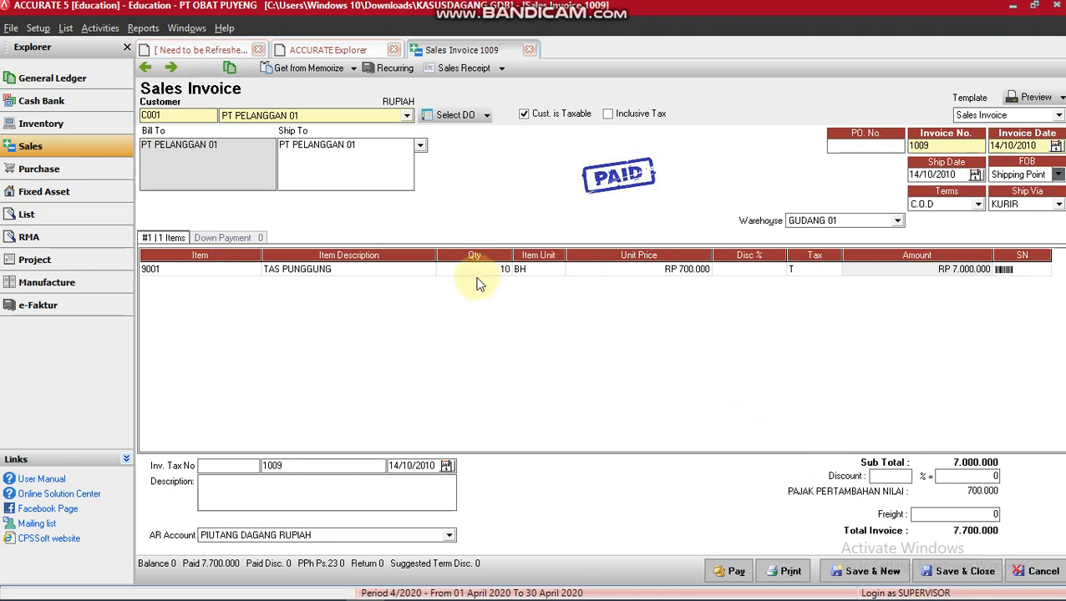
pyautogui.moveTo(364, 587)
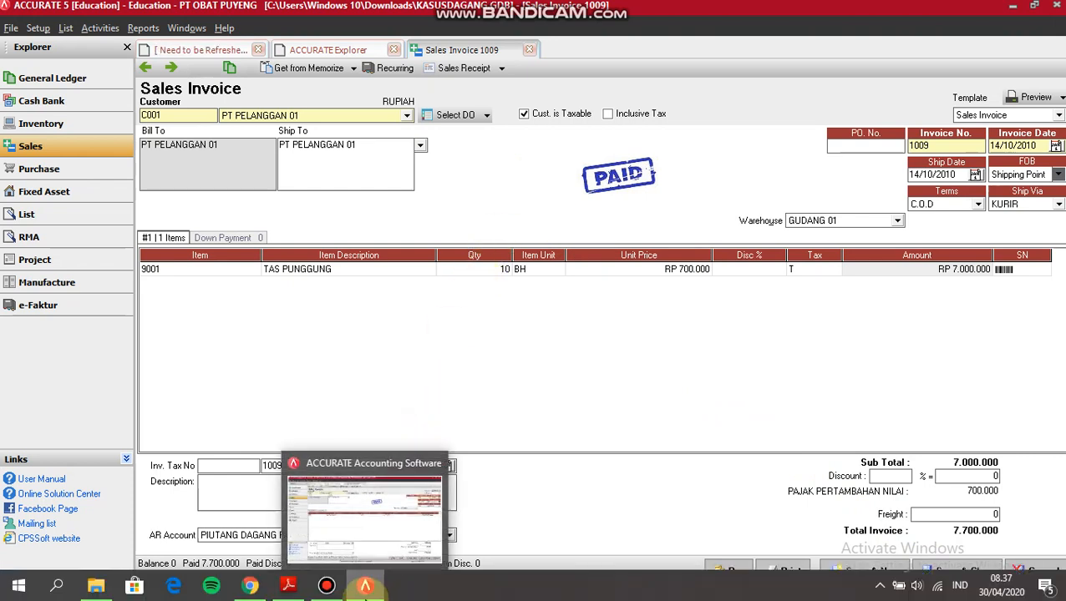
# Step: Switch to the Chrome module PDF and read PT Pelanggan 01's backpack damage claim and the Langkah 01 RMA form example
pyautogui.moveTo(291, 589)
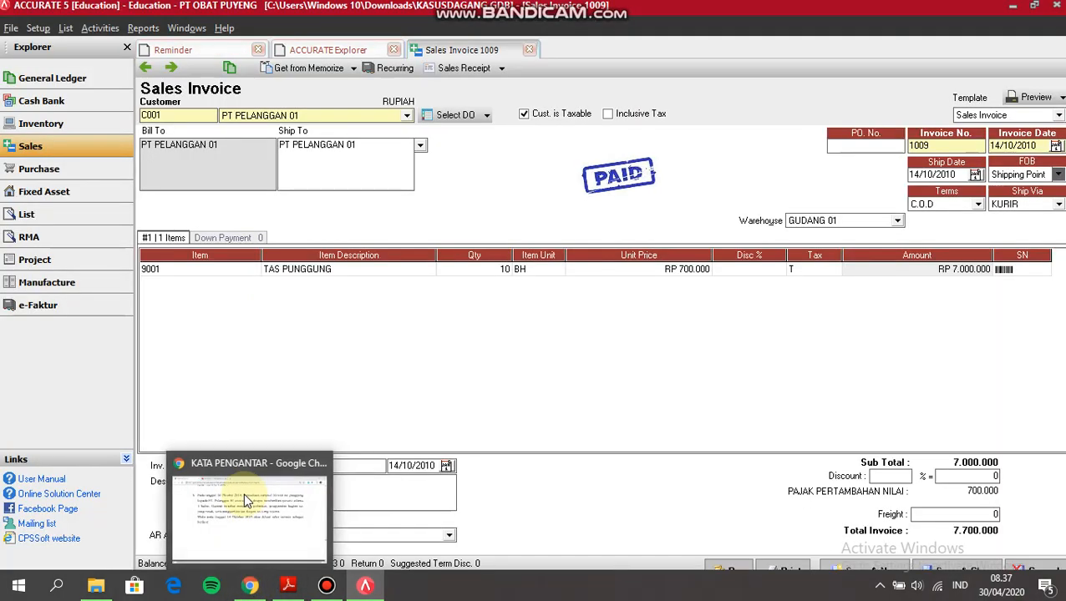
pyautogui.click(245, 498)
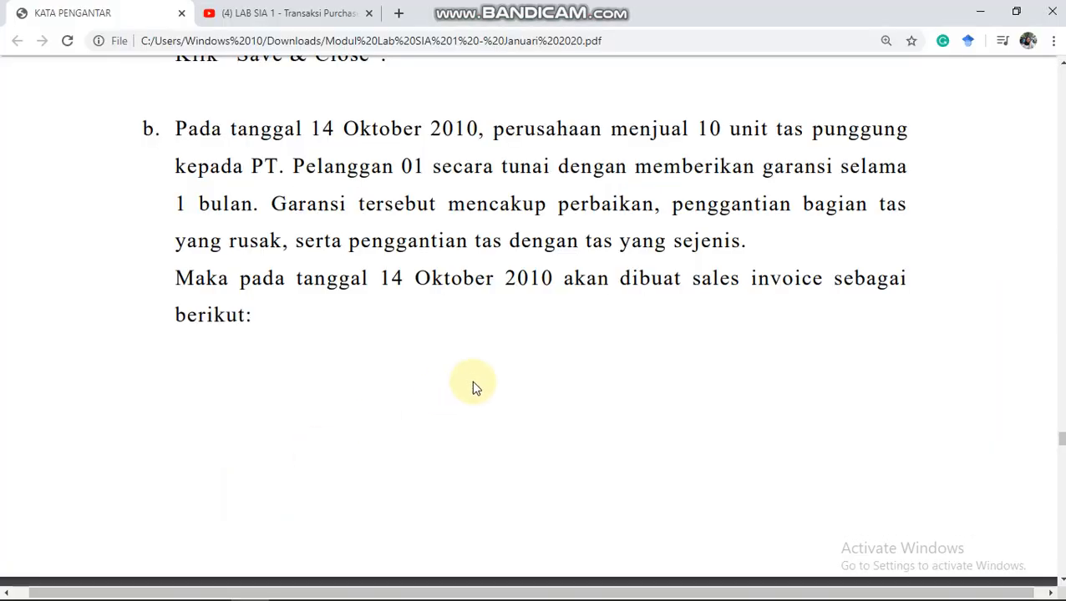
pyautogui.scroll(-10, 472, 386)
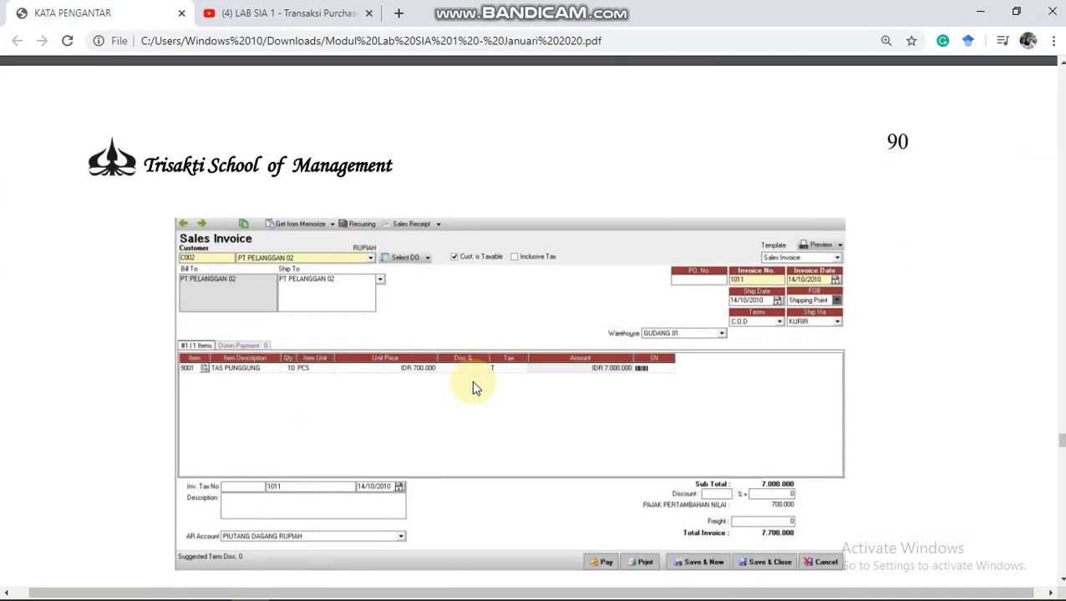
pyautogui.scroll(-6, 473, 386)
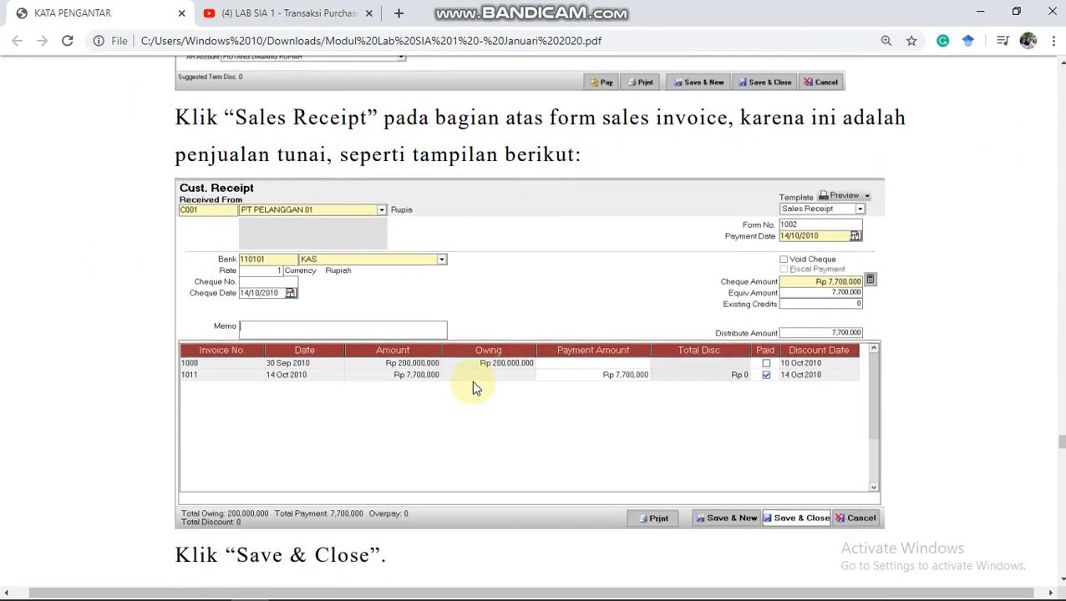
pyautogui.scroll(-5, 472, 386)
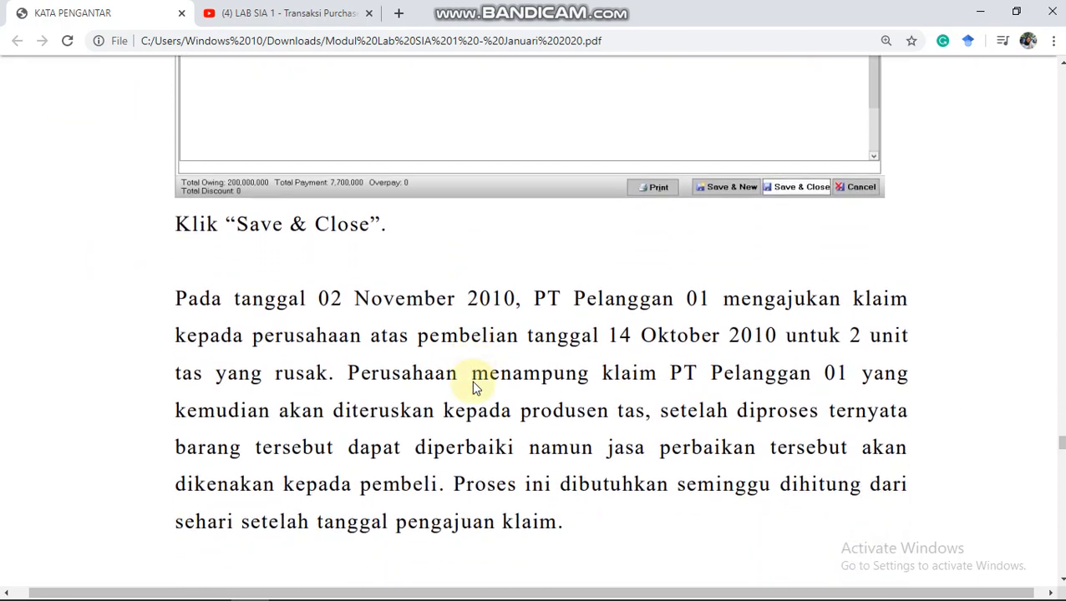
pyautogui.scroll(-1, 471, 381)
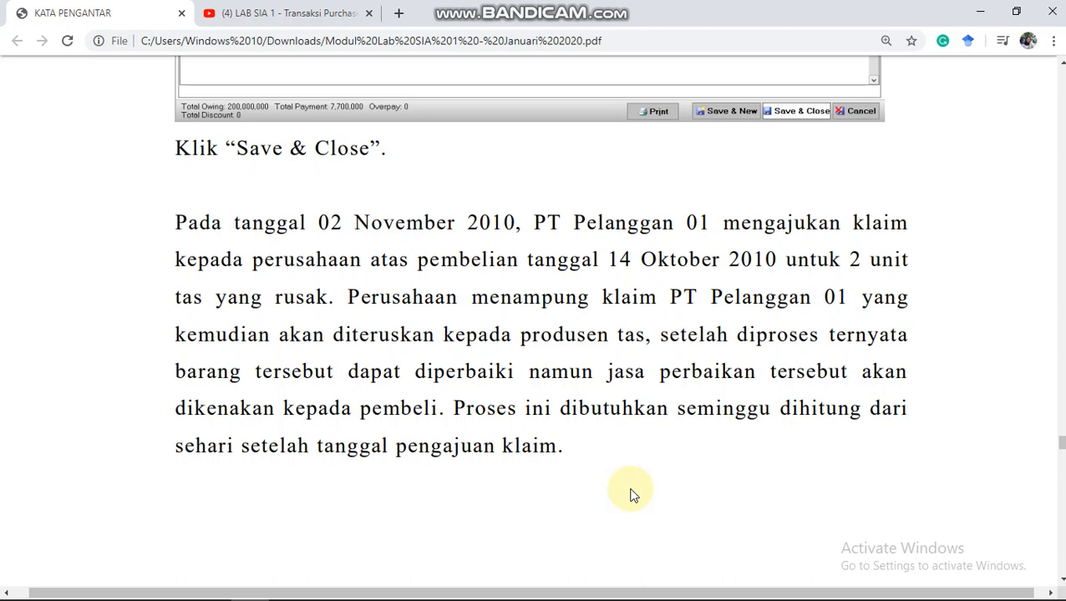
pyautogui.scroll(-5, 632, 495)
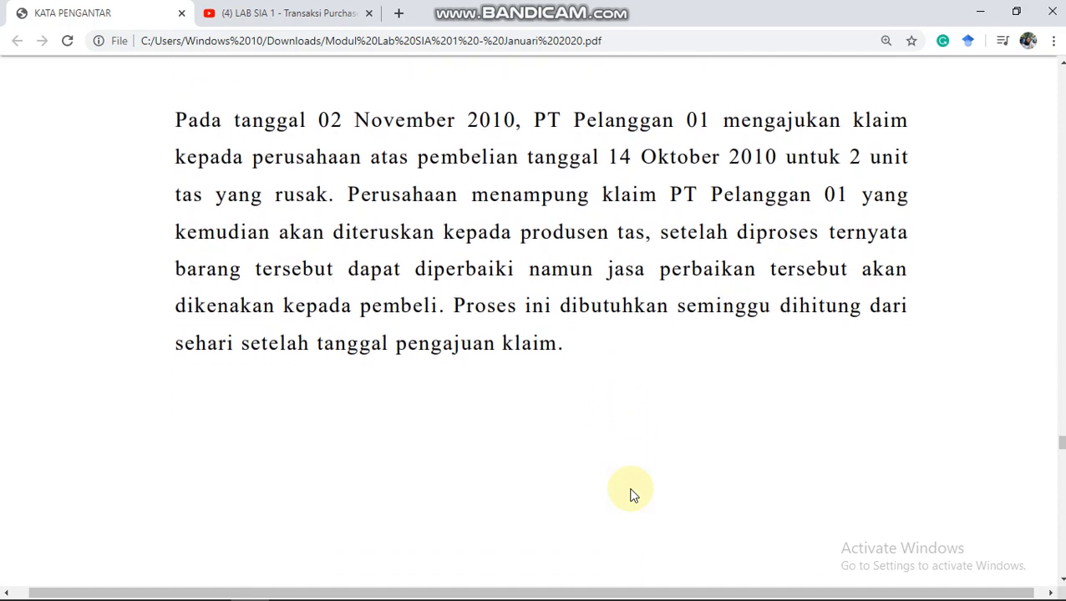
pyautogui.scroll(-3, 633, 495)
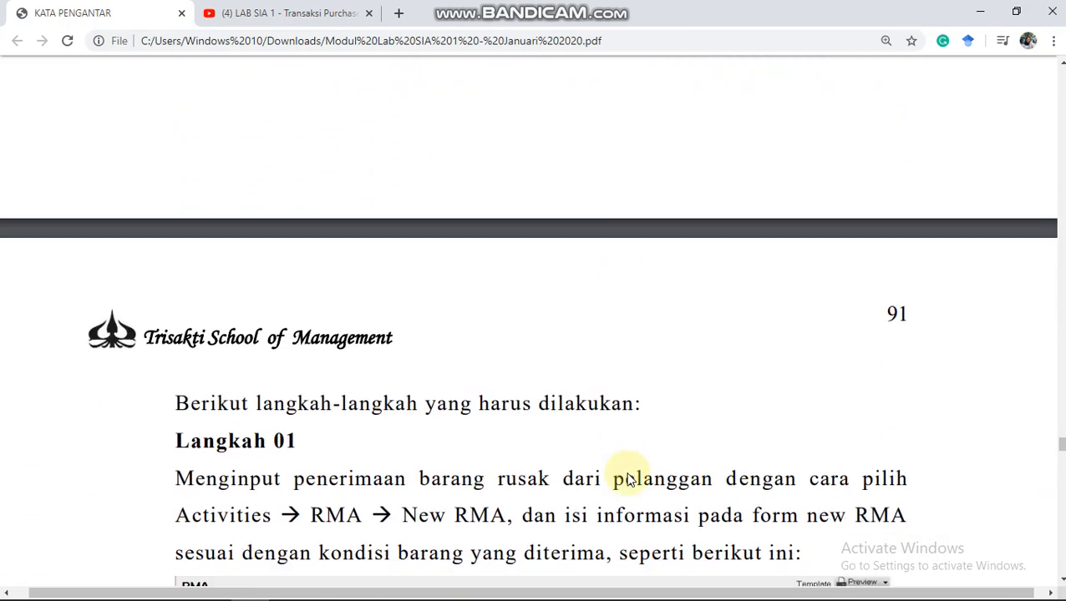
pyautogui.scroll(-2, 630, 481)
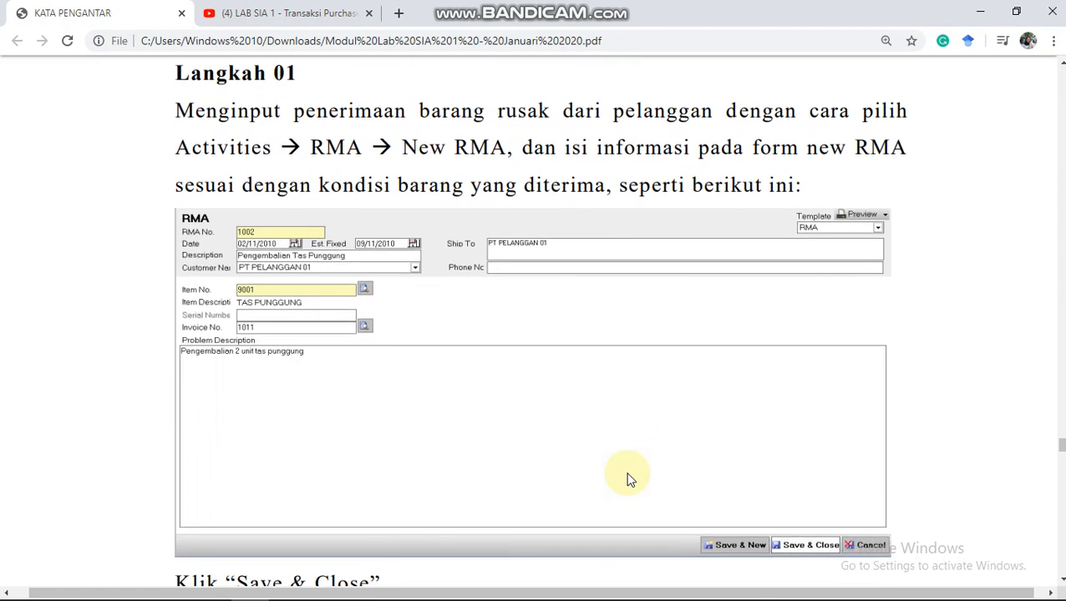
pyautogui.scroll(-1, 630, 481)
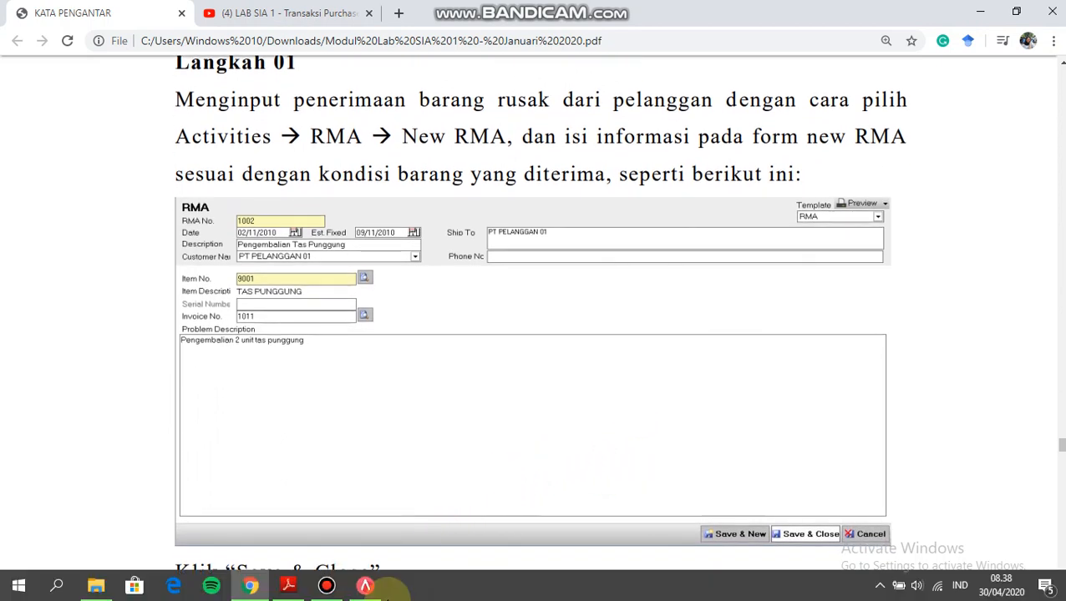
# Step: Return to ACCURATE and start a new RMA dated 02/11/2010 with estimated fix date 09/11/2010
pyautogui.click(360, 588)
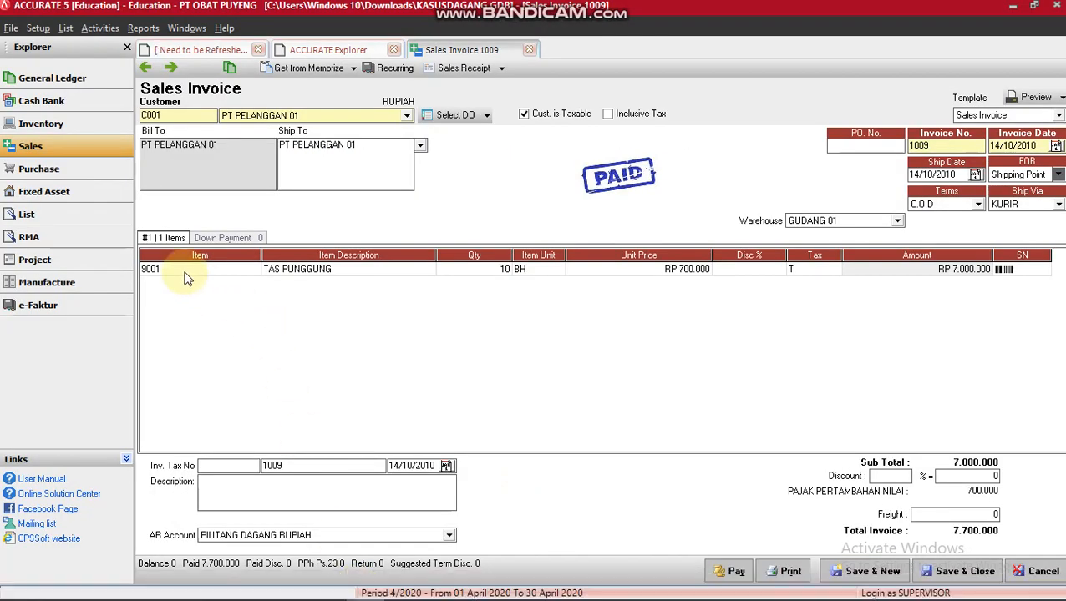
pyautogui.click(87, 245)
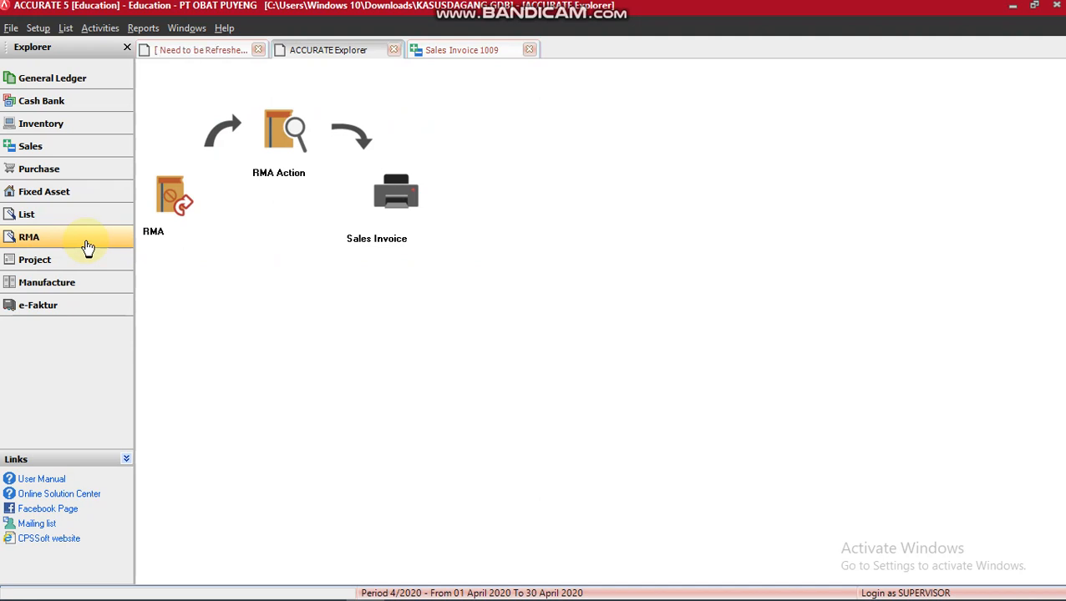
pyautogui.click(169, 192)
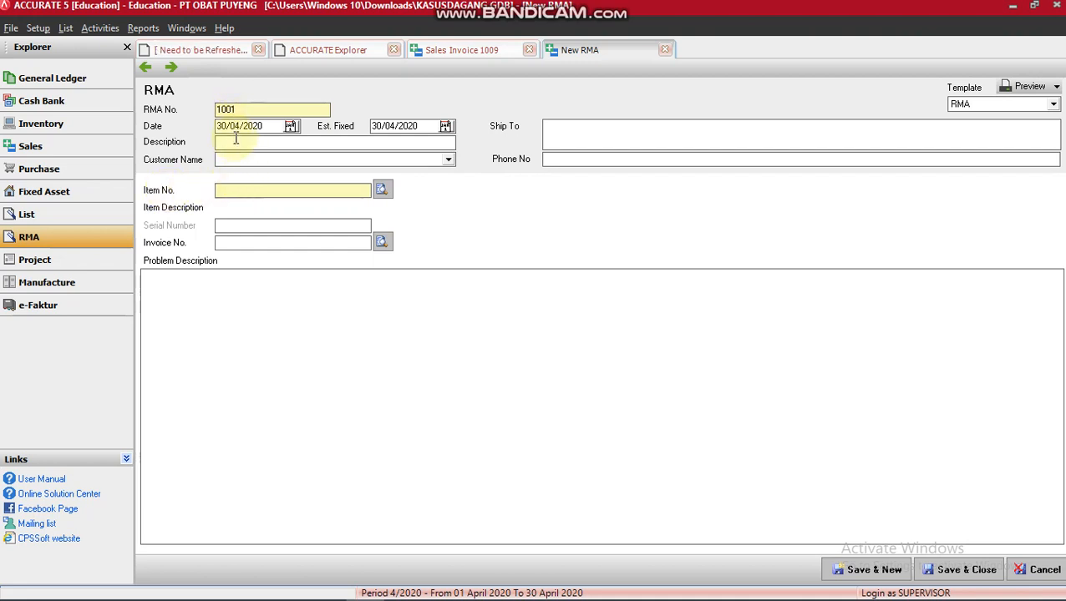
pyautogui.moveTo(262, 124); pyautogui.dragTo(201, 129)
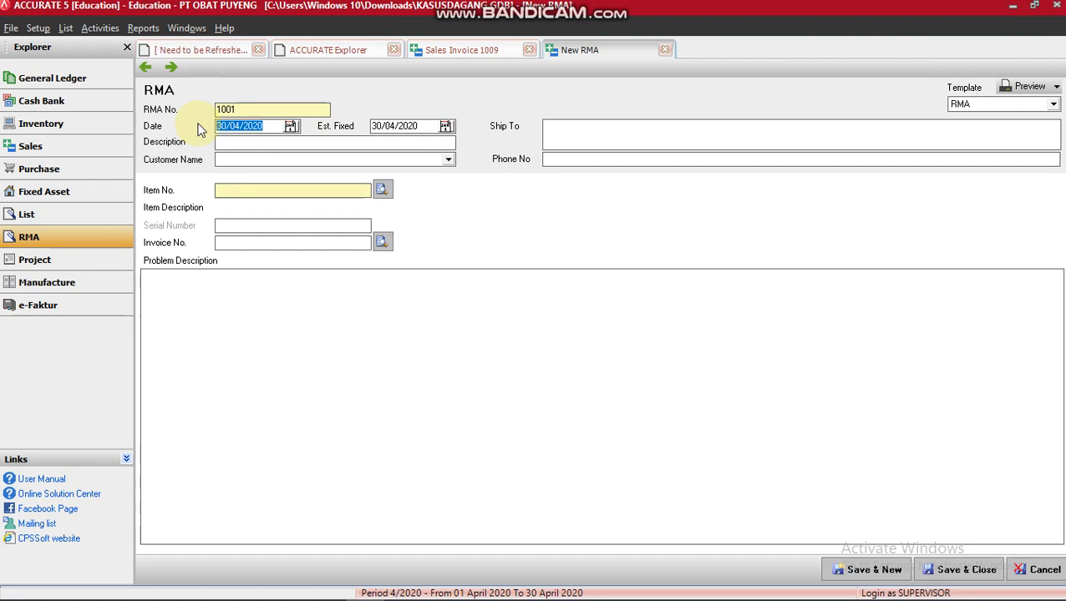
pyautogui.write('02/11/2010')
pyautogui.press('Tab')
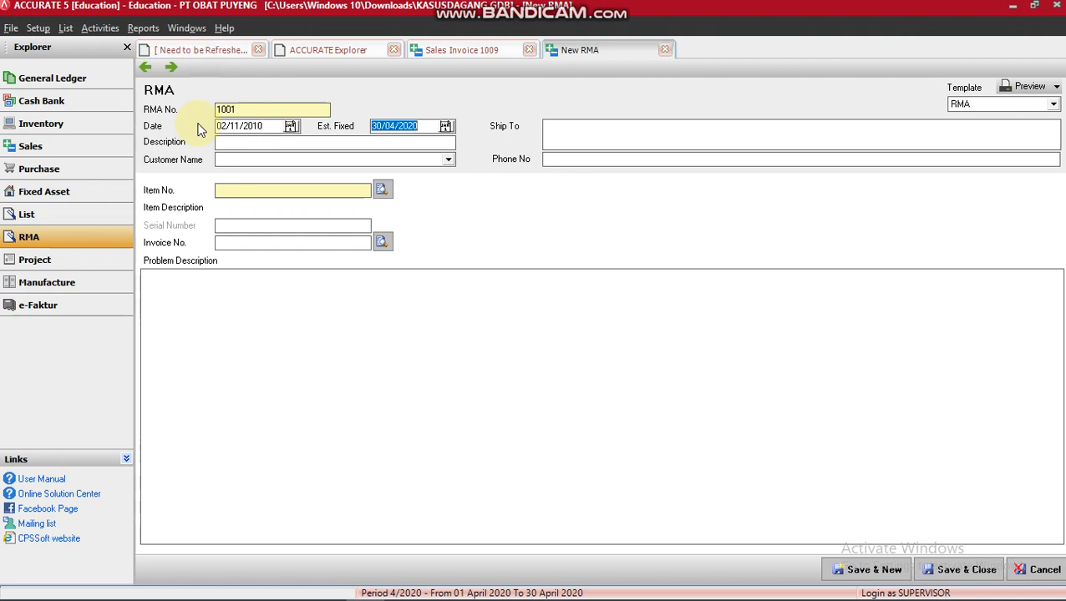
pyautogui.write('09/11/2010')
pyautogui.press('Tab')
# Step: Describe the RMA as PENGEMBALIAN TAS PUNGGUNG and set its customer to PT PELANGGAN 01
pyautogui.write('PENGEMBALIAN ')
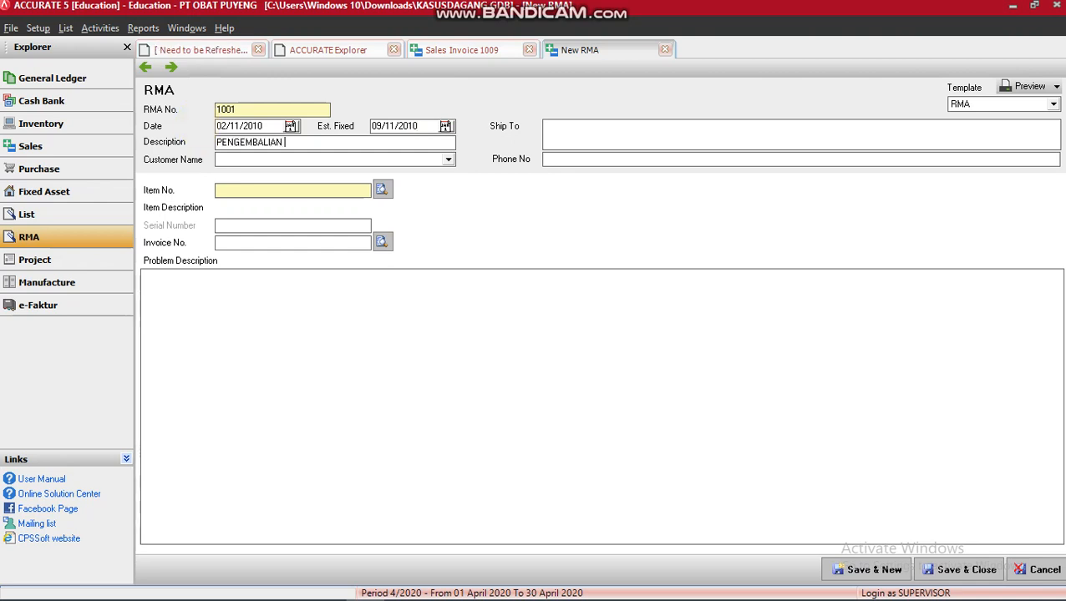
pyautogui.write('TAS PUNGGUNG')
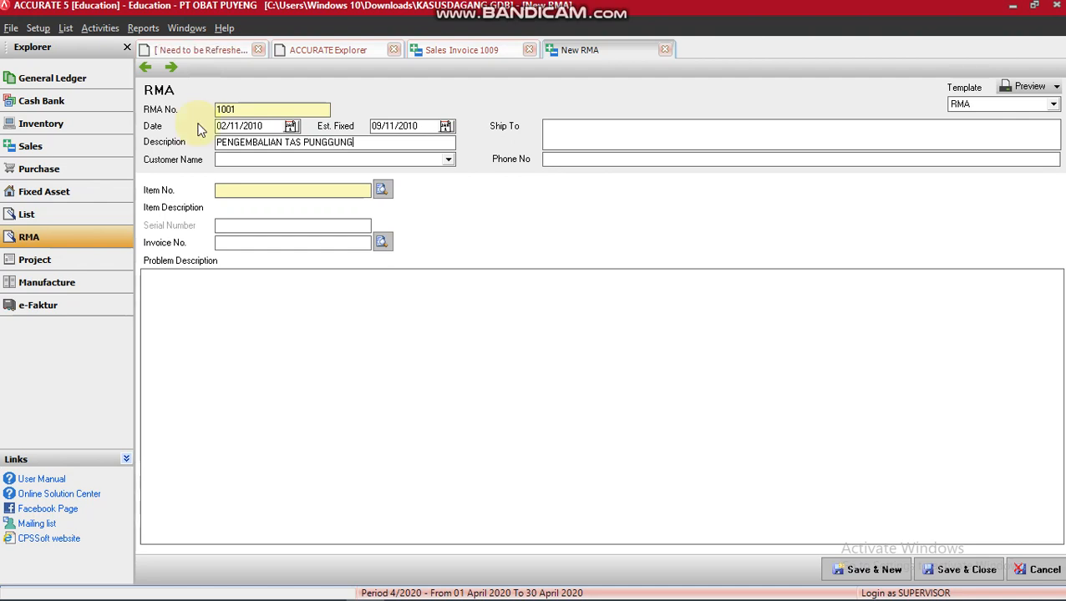
pyautogui.press('Tab')
pyautogui.write('PT')
pyautogui.press('Return')
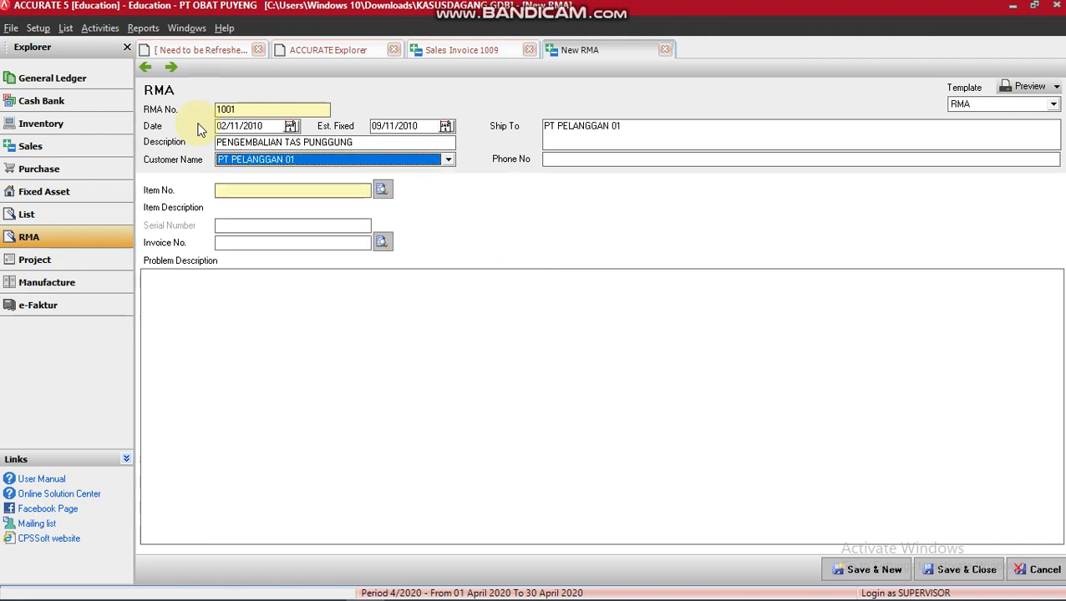
pyautogui.press('Tab')
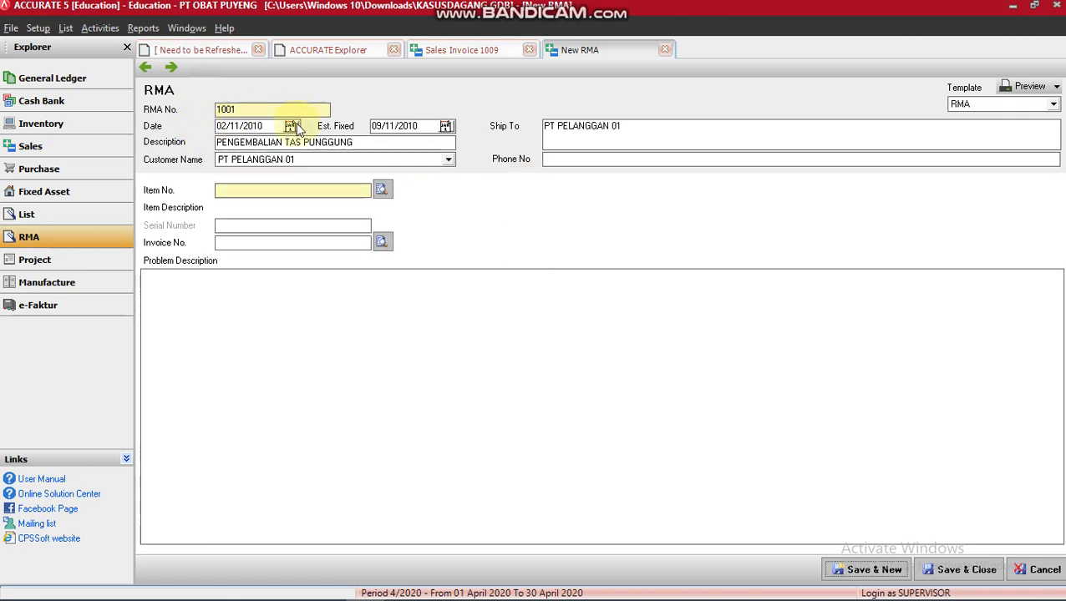
# Step: Assign item 9001 TAS PUNGGUNG and sales invoice 1009 to the RMA
pyautogui.click(381, 189)
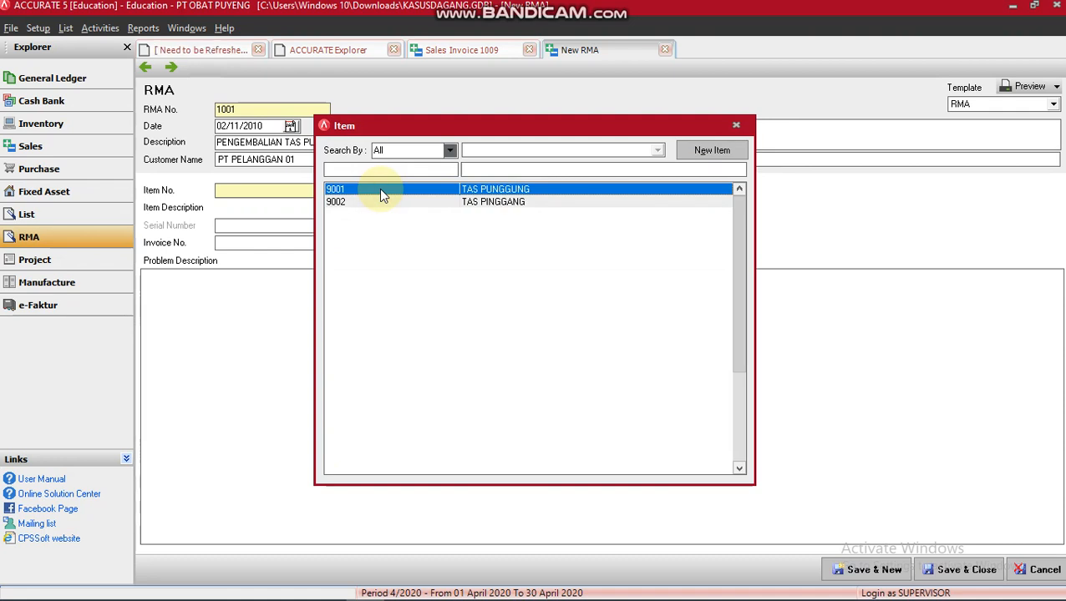
pyautogui.doubleClick(381, 190)
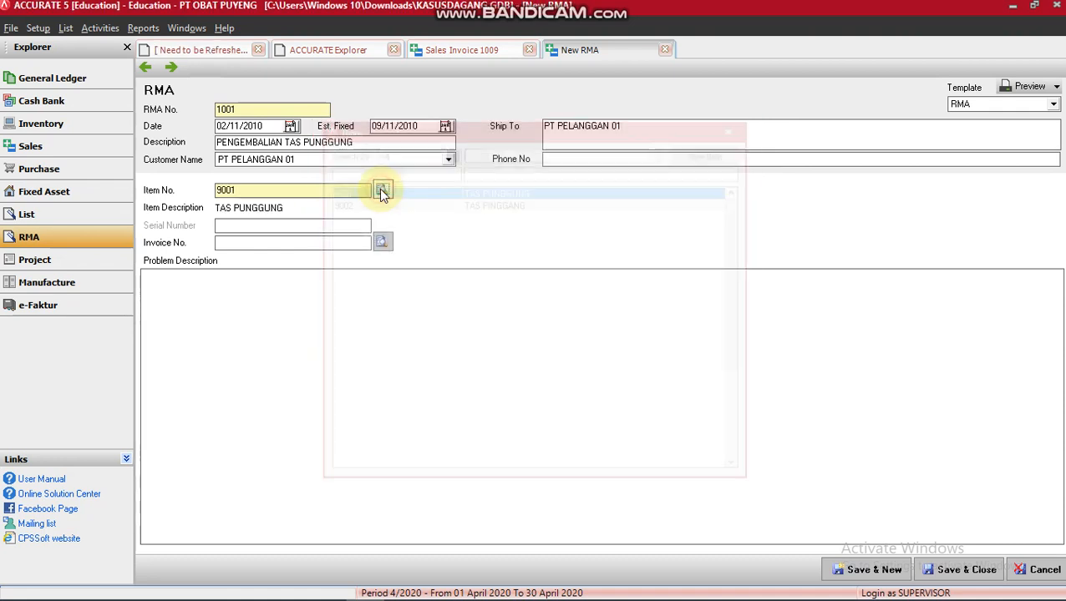
pyautogui.click(381, 244)
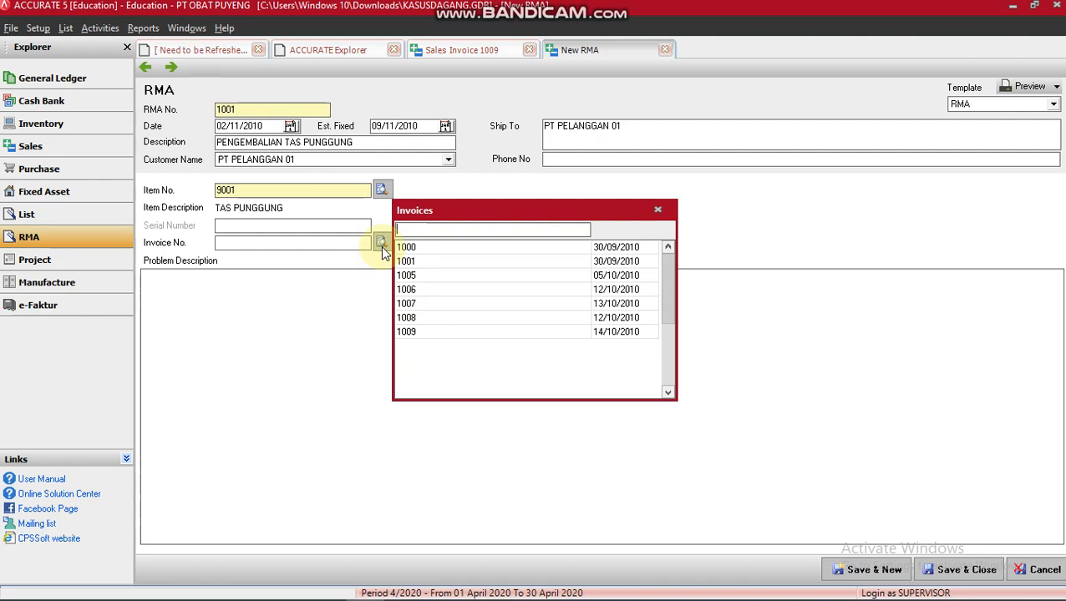
pyautogui.doubleClick(407, 332)
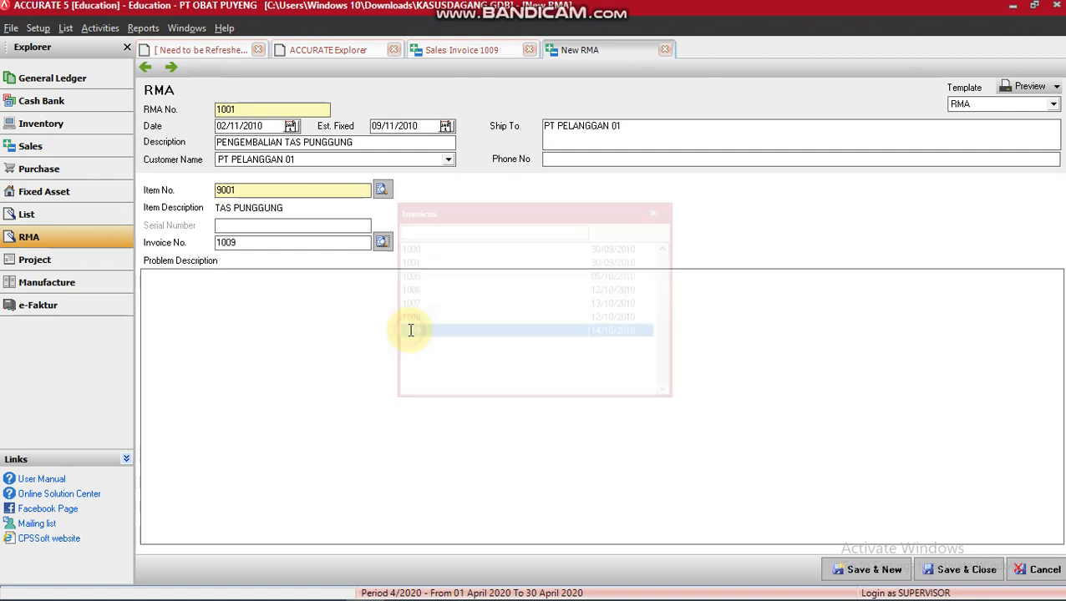
# Step: Enter the problem description PENGEMBALIAN 2 TAS PUNGGUNG, then save and close the RMA
pyautogui.click(251, 281)
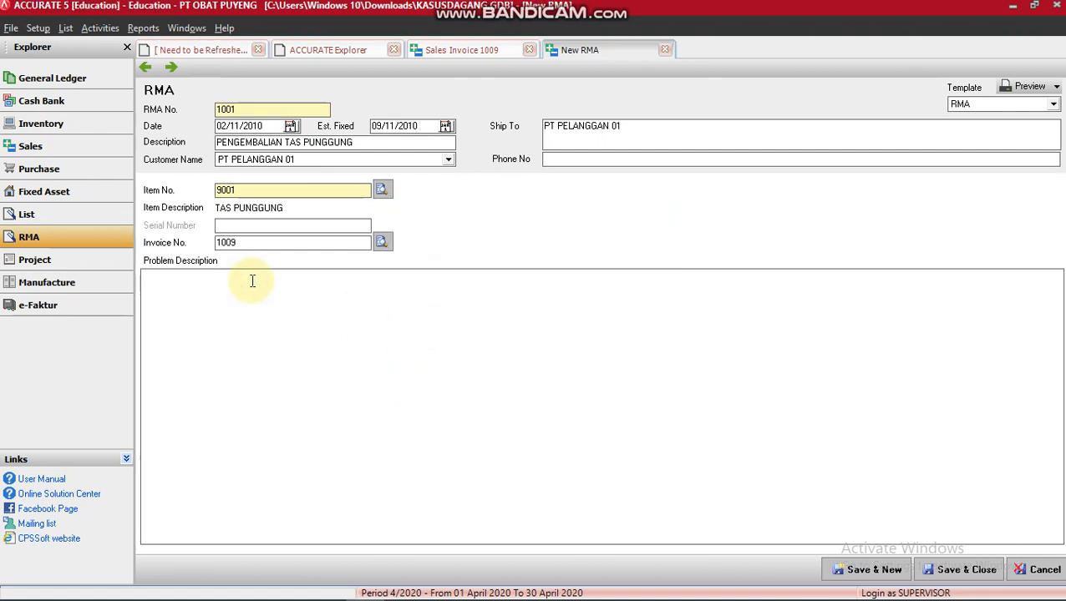
pyautogui.write('PENGEMBALIA')
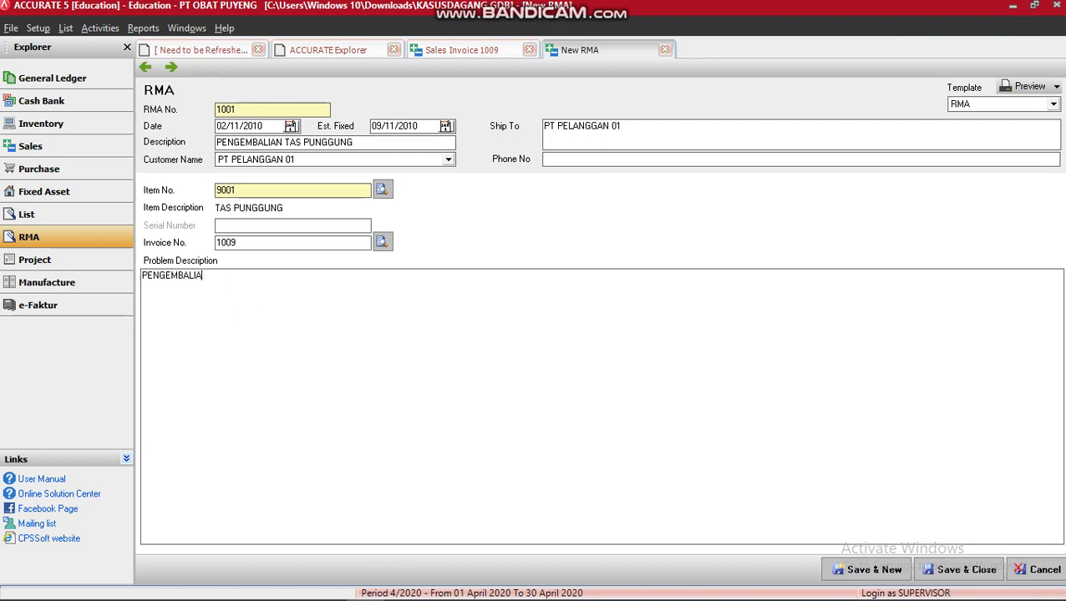
pyautogui.write('N 2 TAS')
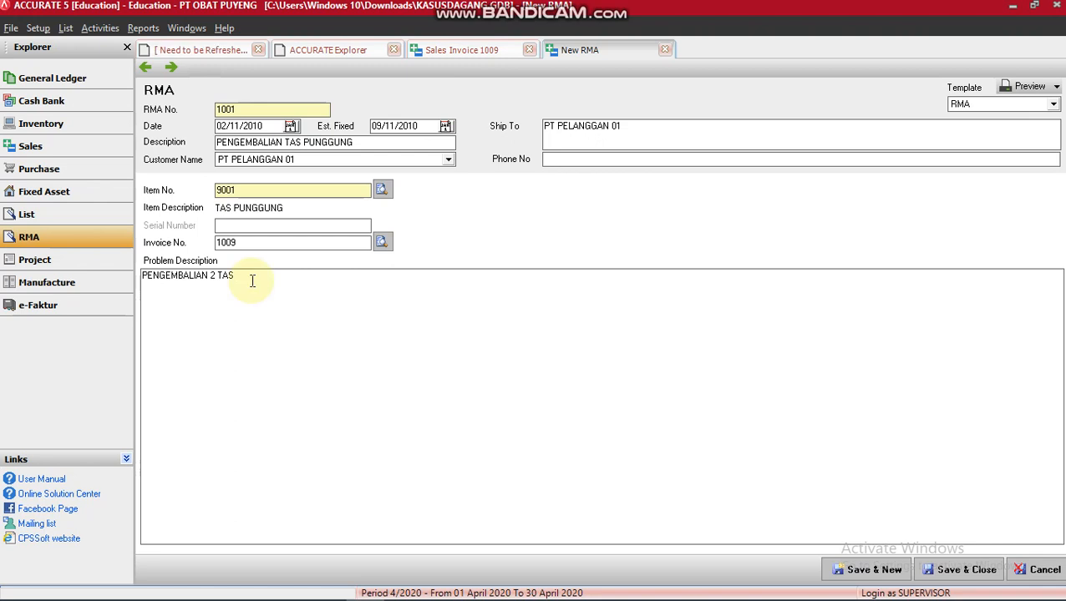
pyautogui.write(' PUNGGUNG')
pyautogui.click(962, 585)
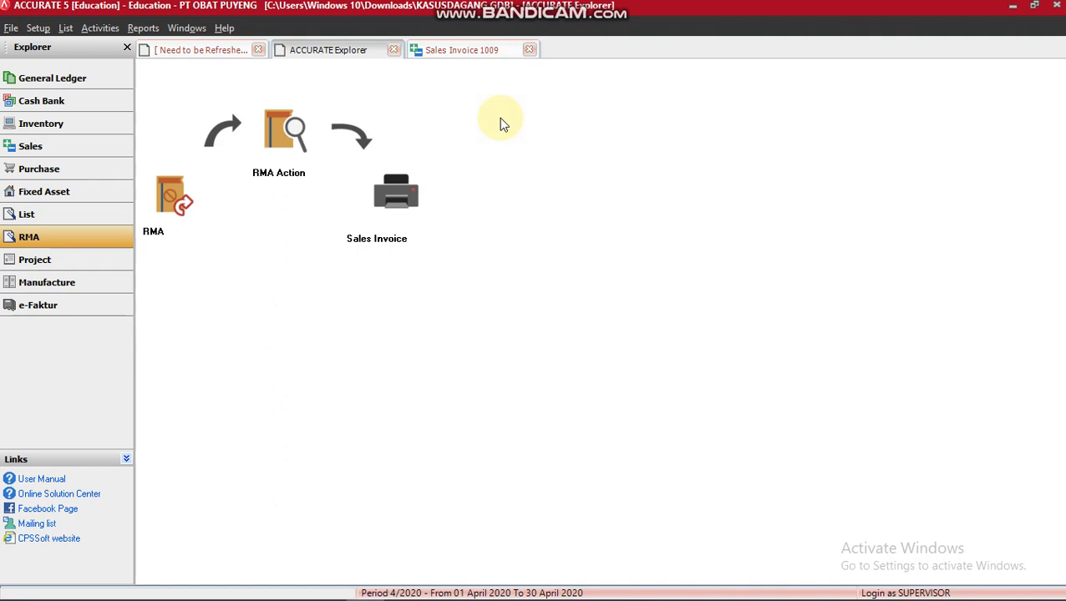
# Step: Create a new RMA Action with entry date 10/11/2010 for RMA 1001
pyautogui.click(267, 142)
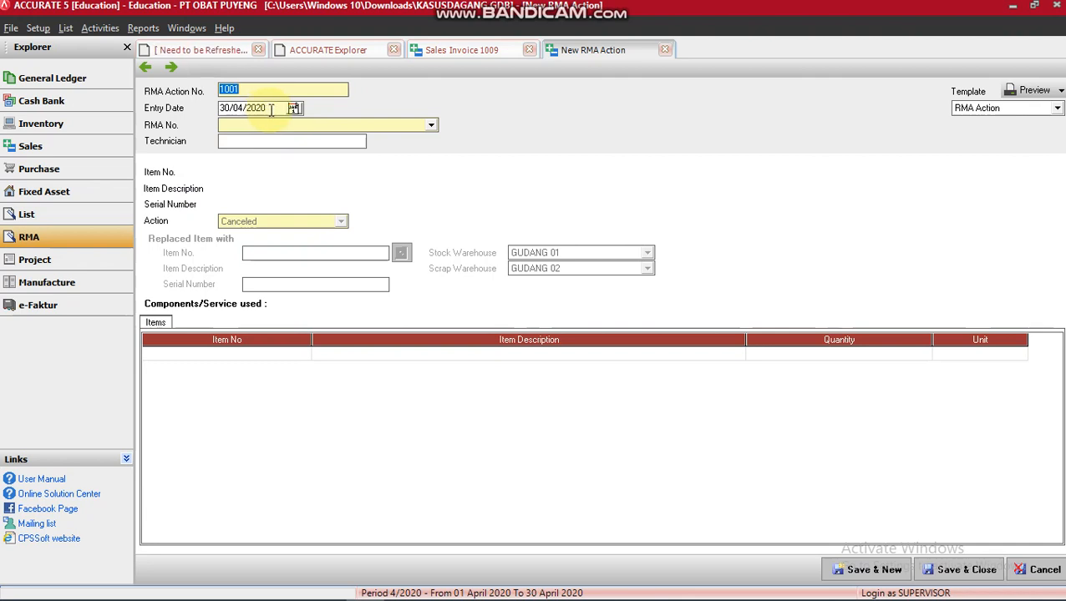
pyautogui.moveTo(273, 109); pyautogui.dragTo(176, 109)
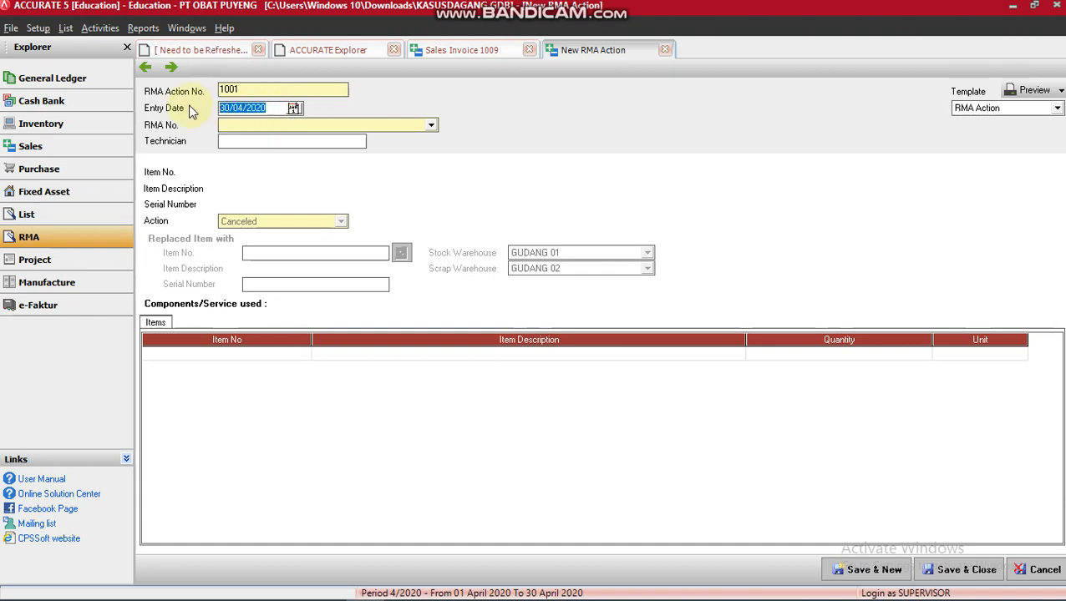
pyautogui.write('10/11/2010')
pyautogui.press('Tab')
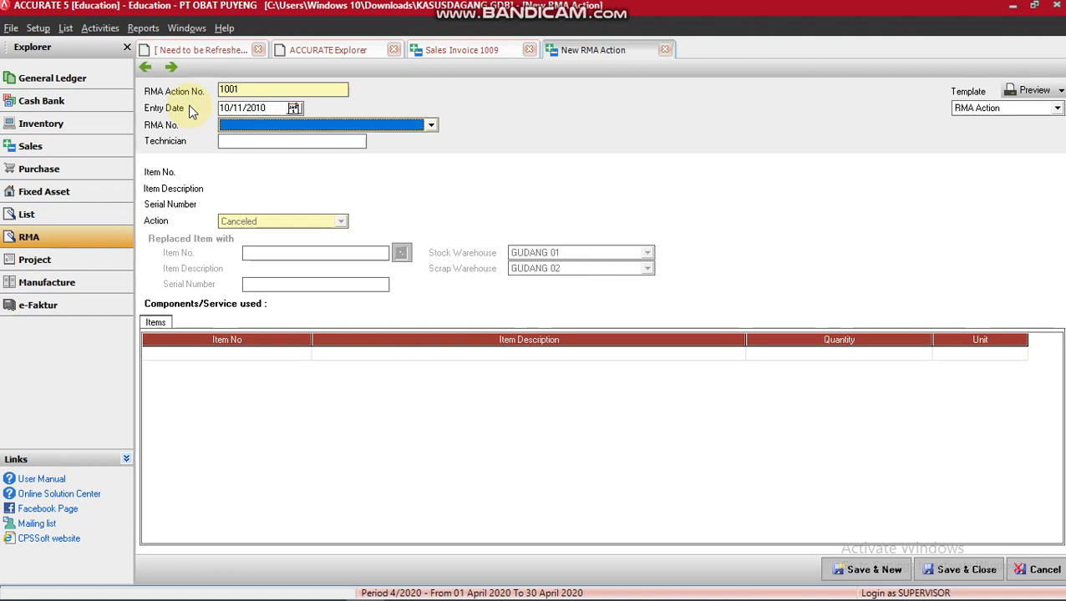
pyautogui.click(432, 124)
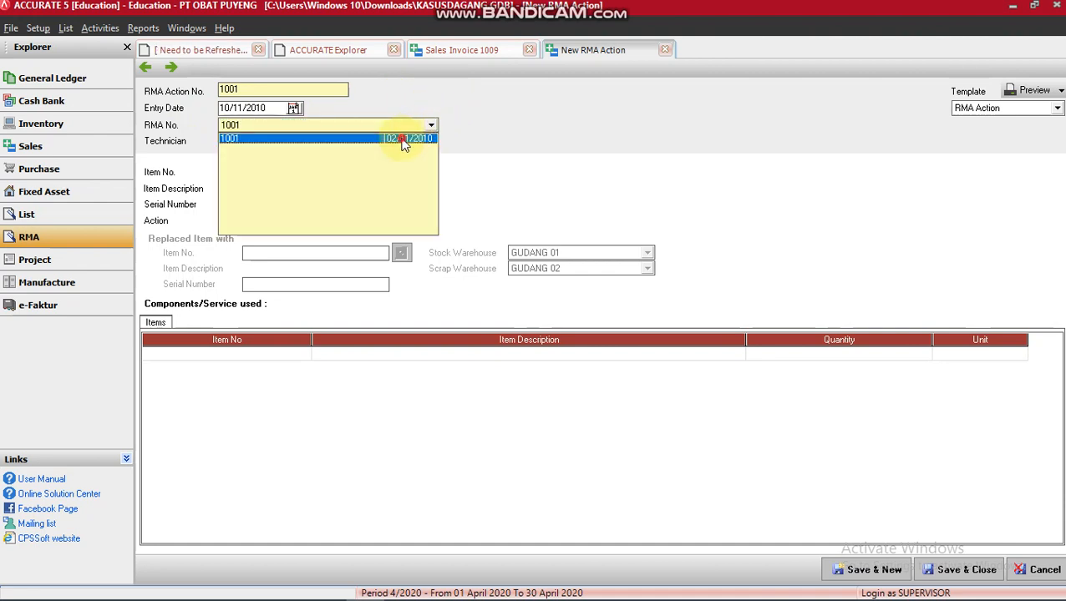
pyautogui.click(404, 139)
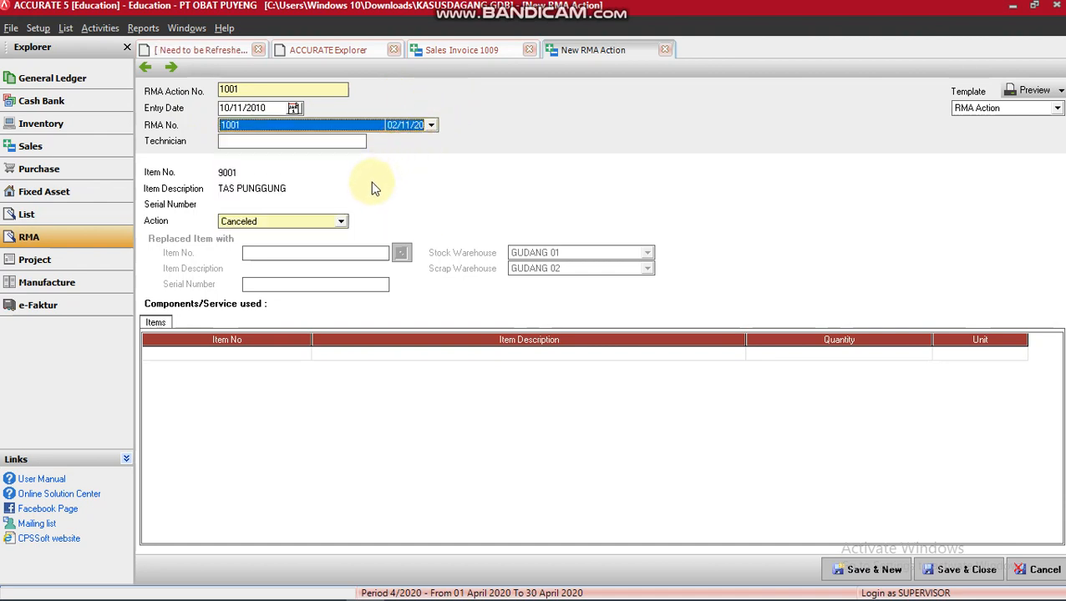
# Step: Set the RMA action for item 9001 TAS PUNGGUNG to Repaired
pyautogui.click(340, 221)
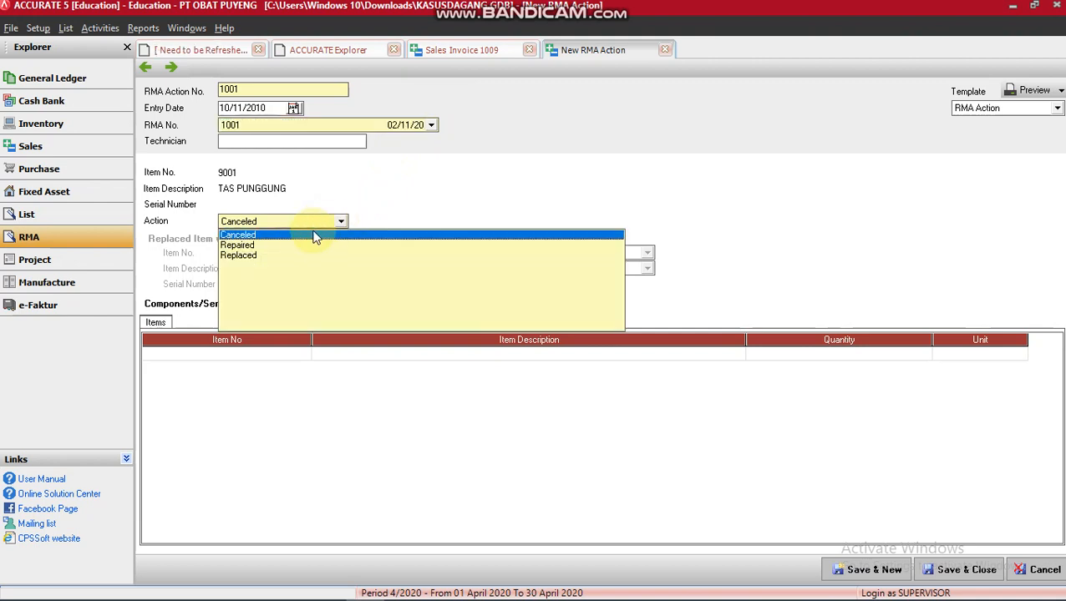
pyautogui.click(241, 247)
pyautogui.click(242, 247)
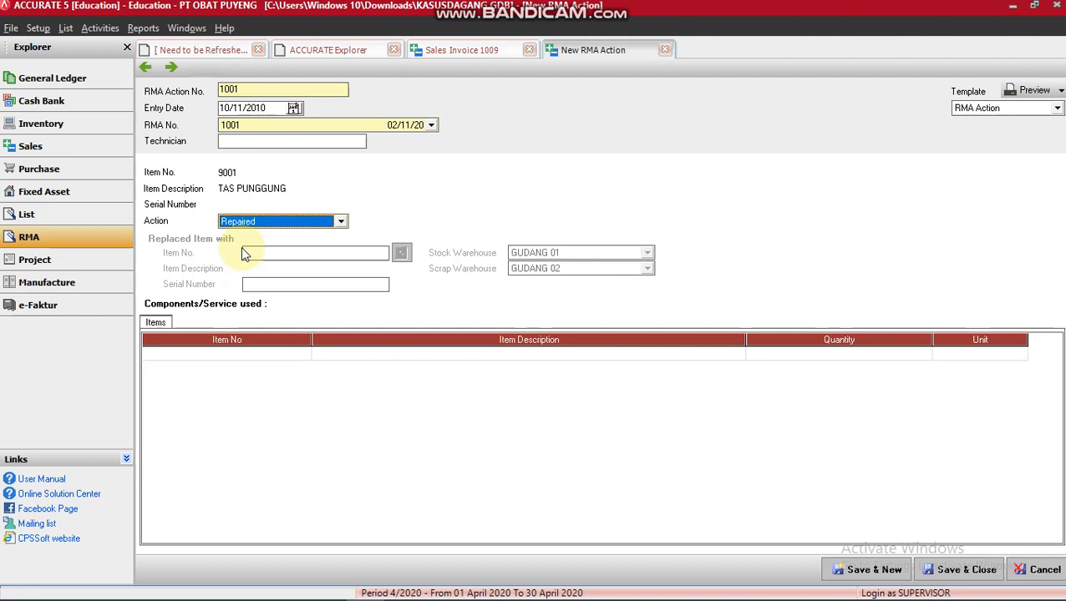
# Step: Add service item 9003 JASA PERBAIKAN with quantity 2 to the components used, and save and close the RMA Action
pyautogui.click(211, 358)
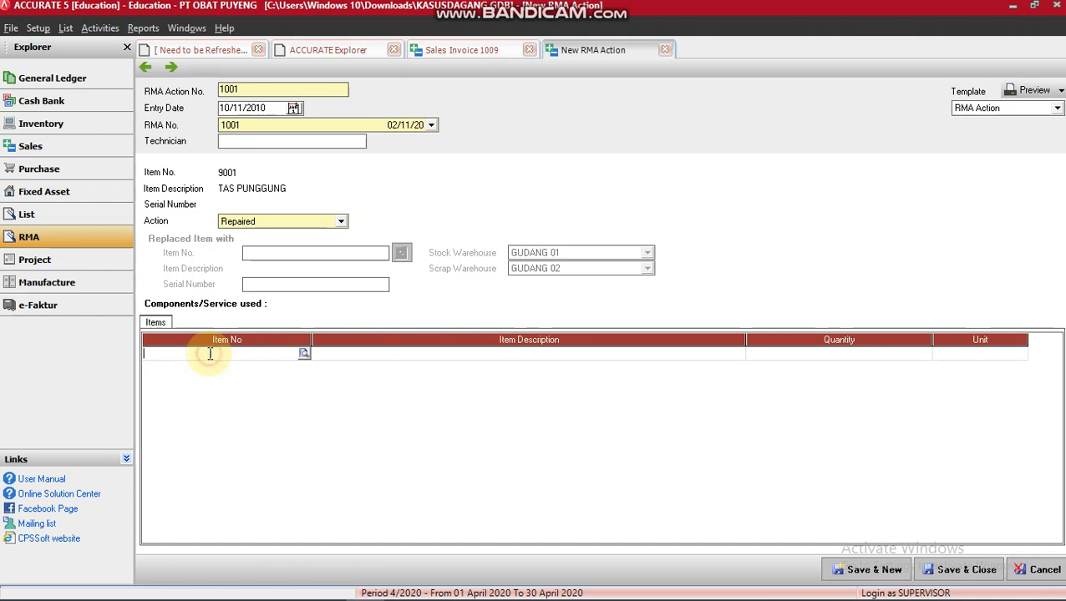
pyautogui.write('JASA')
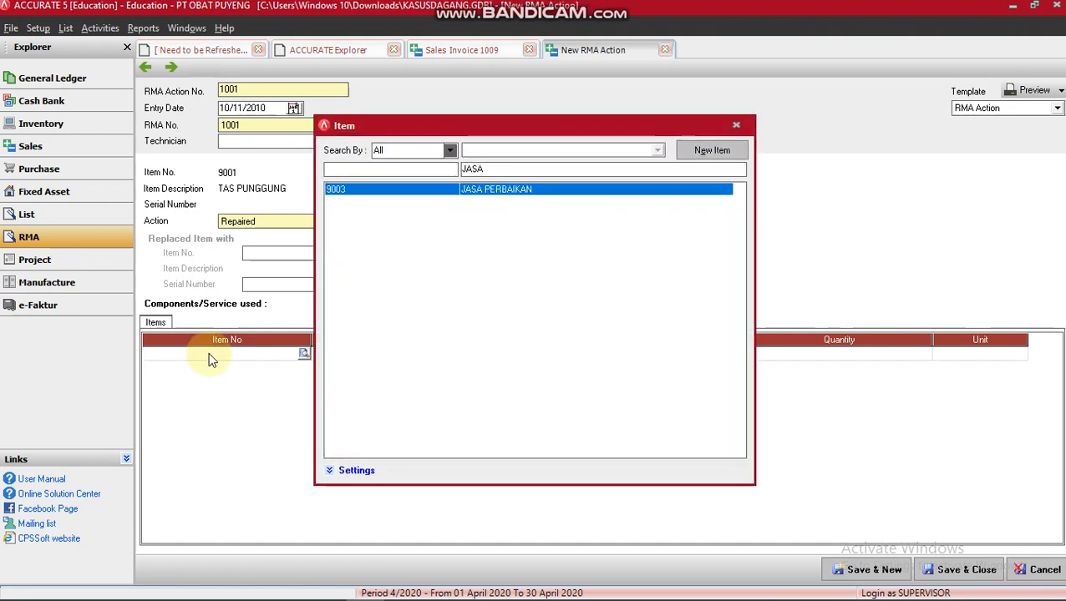
pyautogui.press('Return')
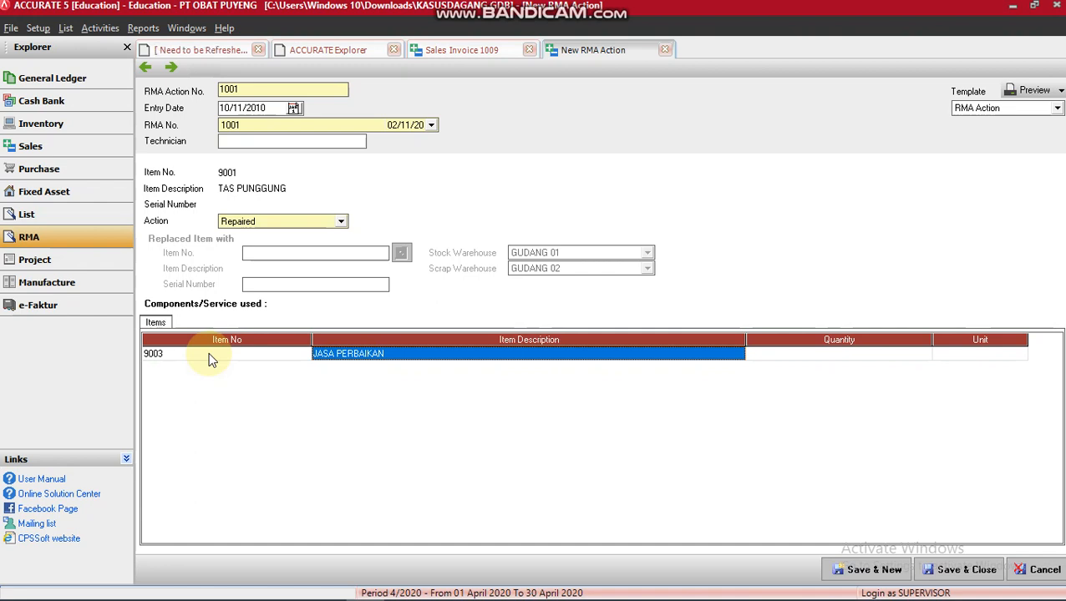
pyautogui.press('Tab')
pyautogui.write('2')
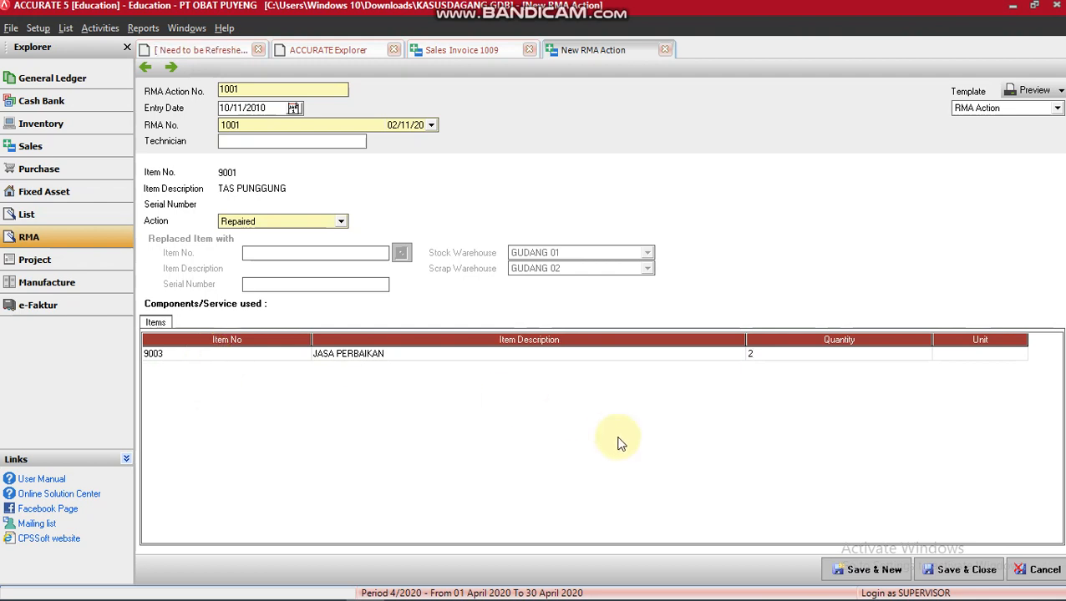
pyautogui.click(963, 576)
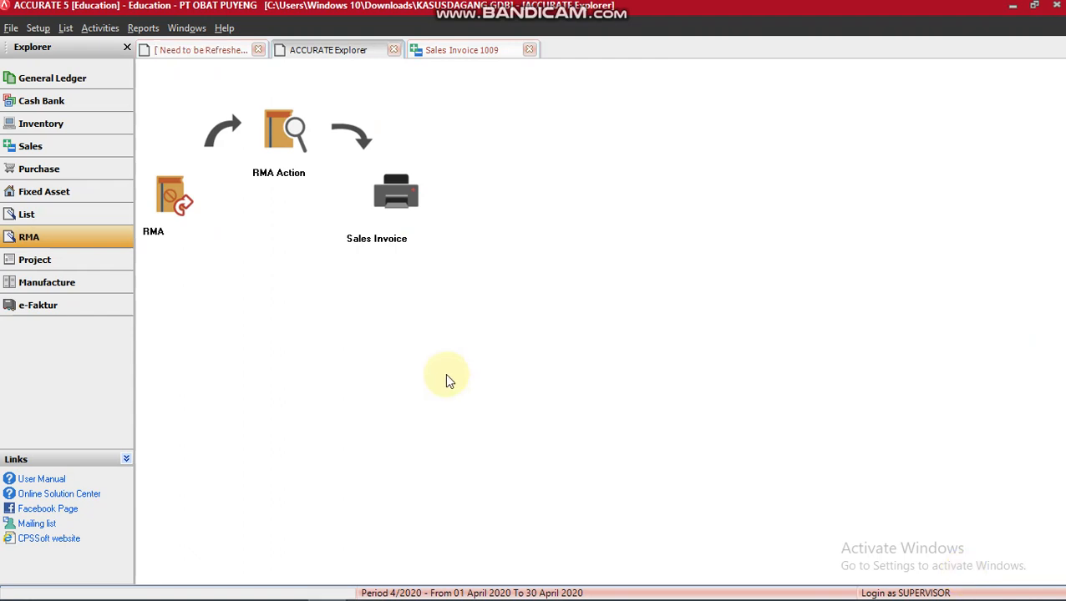
# Step: Check the delivery instructions in the module PDF in Chrome, and start a Delivery Order for PT PELANGGAN 01 in ACCURATE 5
pyautogui.moveTo(255, 585)
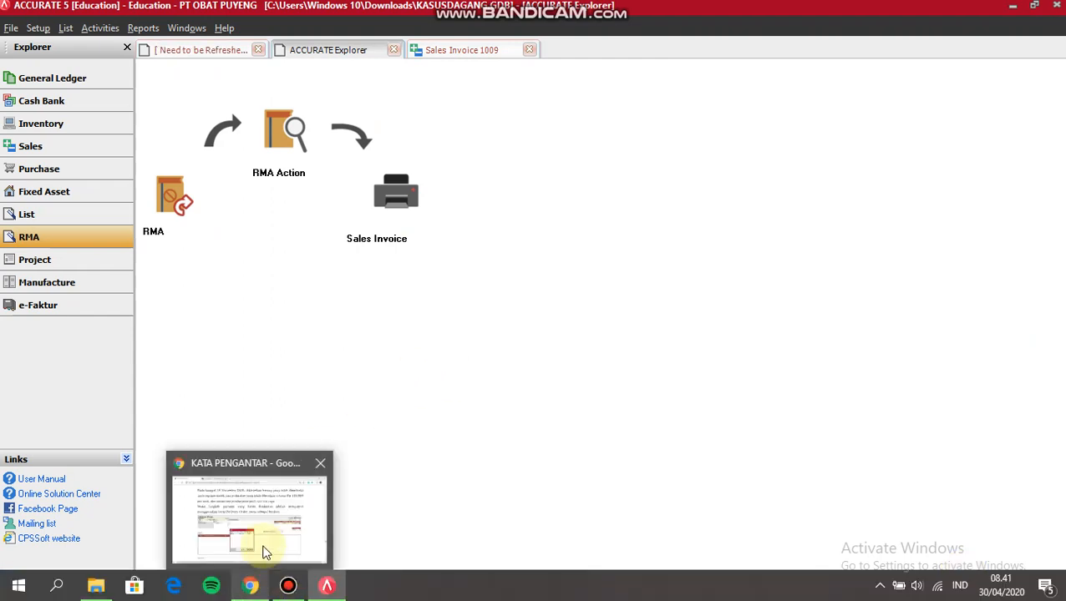
pyautogui.click(262, 537)
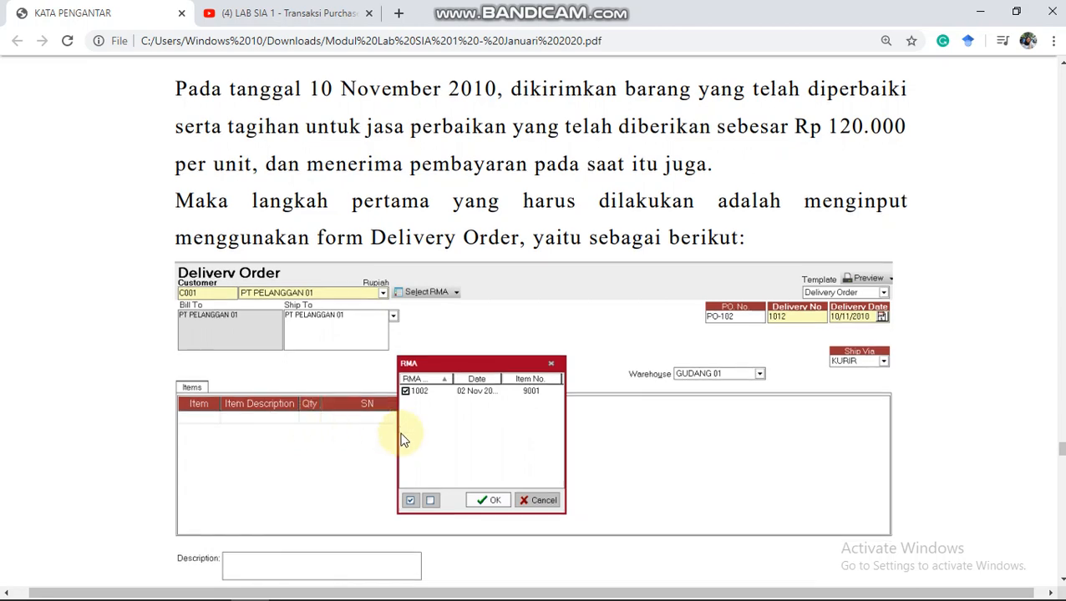
pyautogui.scroll(-1, 401, 440)
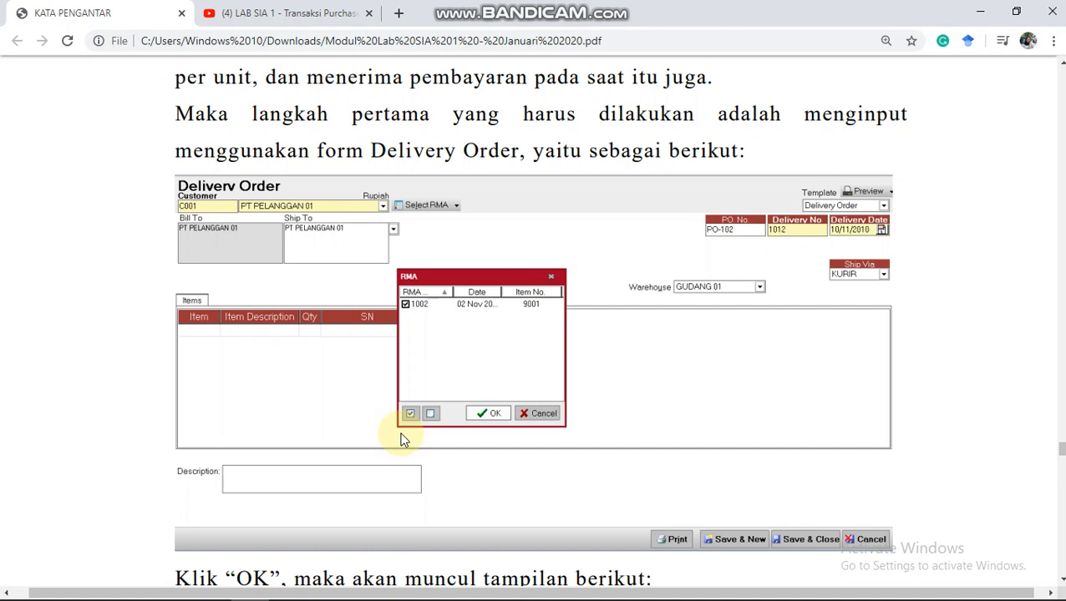
pyautogui.click(327, 585)
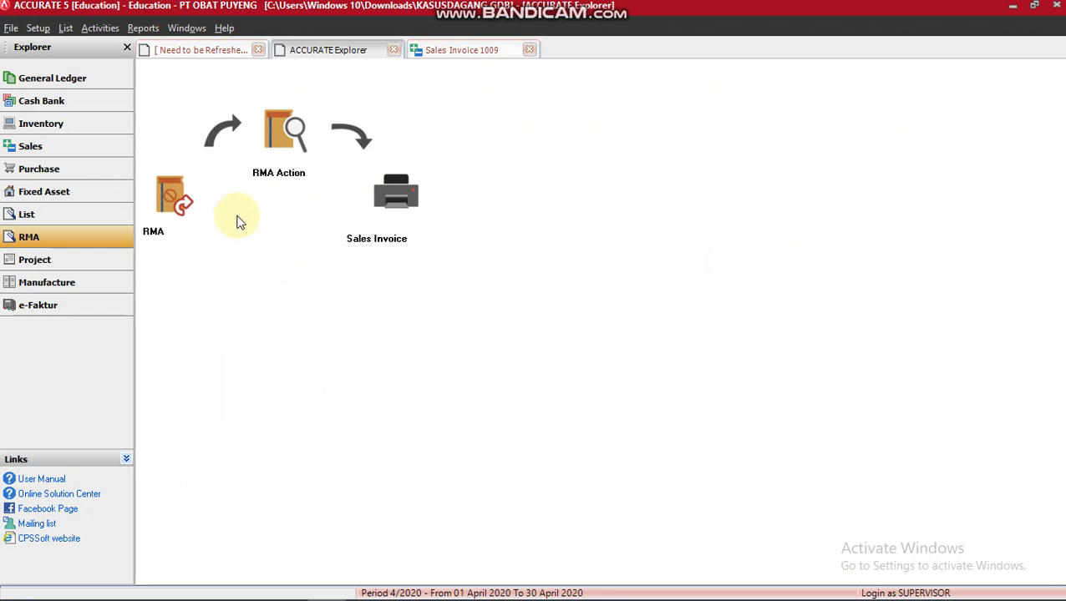
pyautogui.click(118, 147)
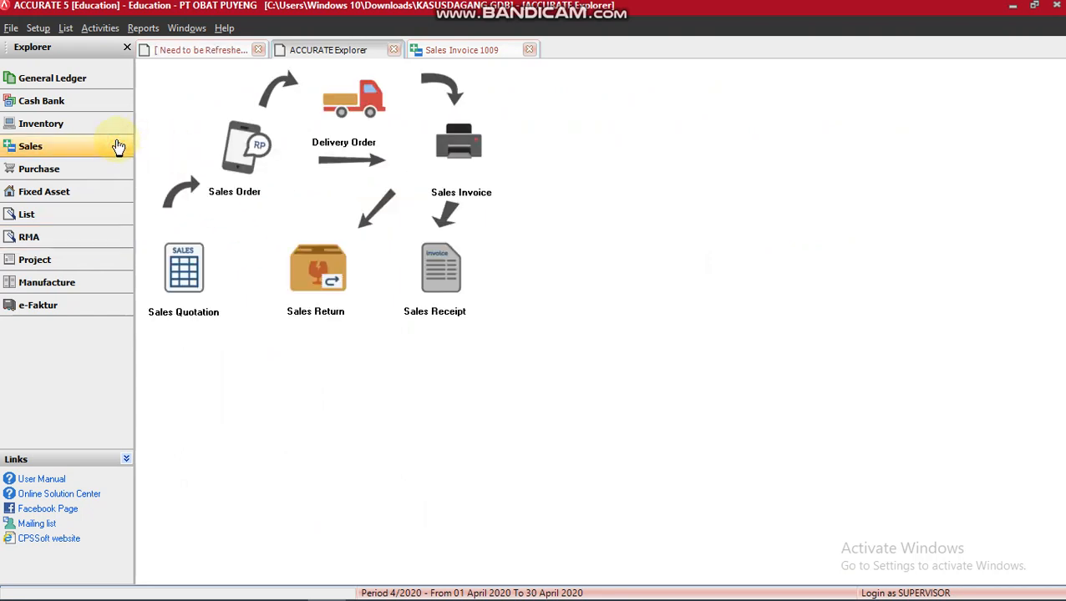
pyautogui.click(339, 107)
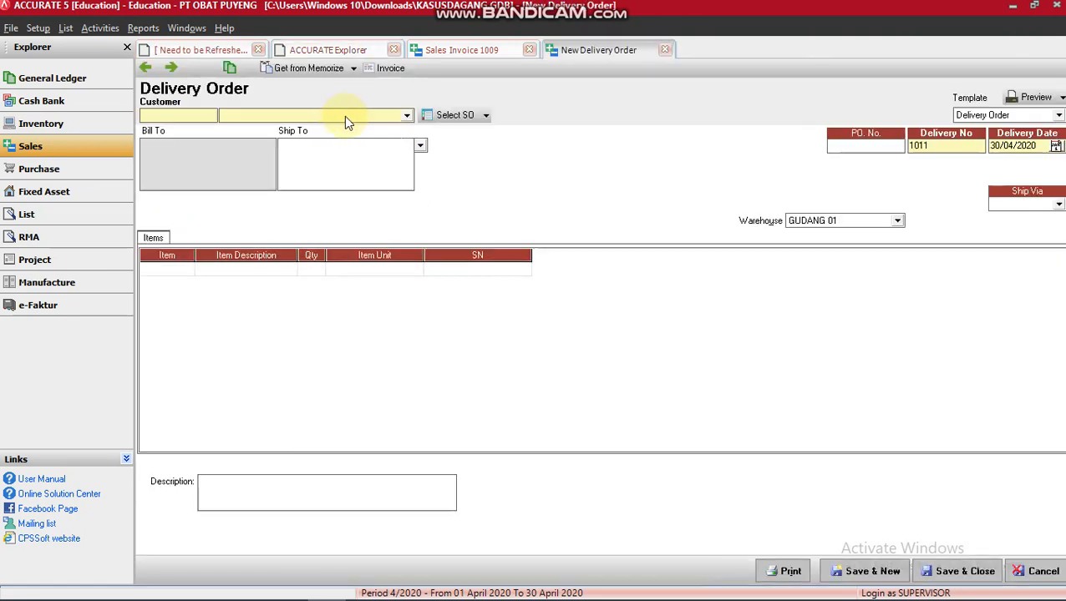
pyautogui.click(345, 116)
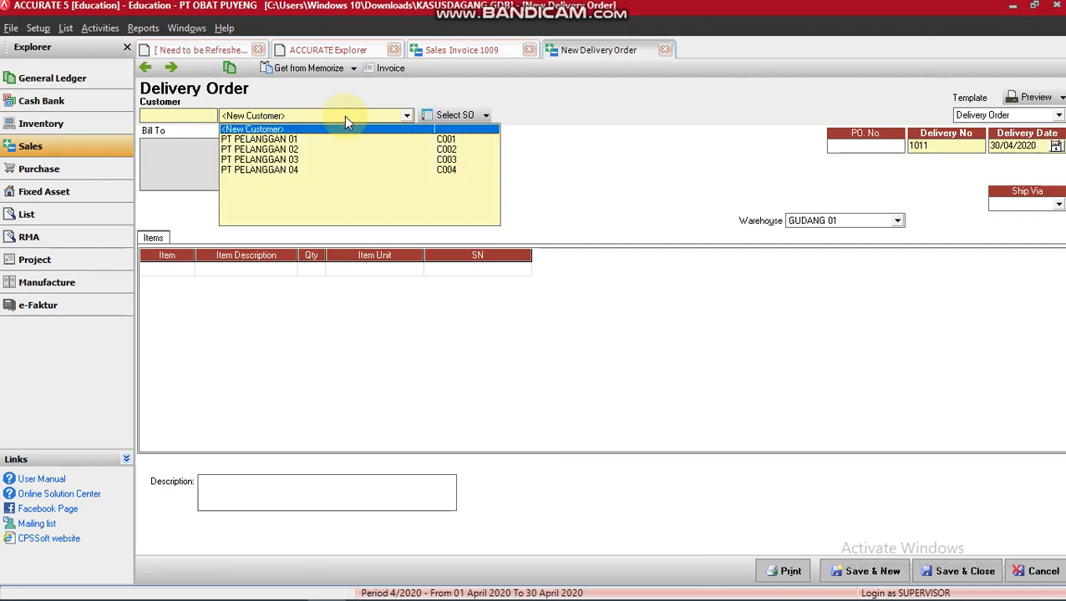
pyautogui.click(311, 140)
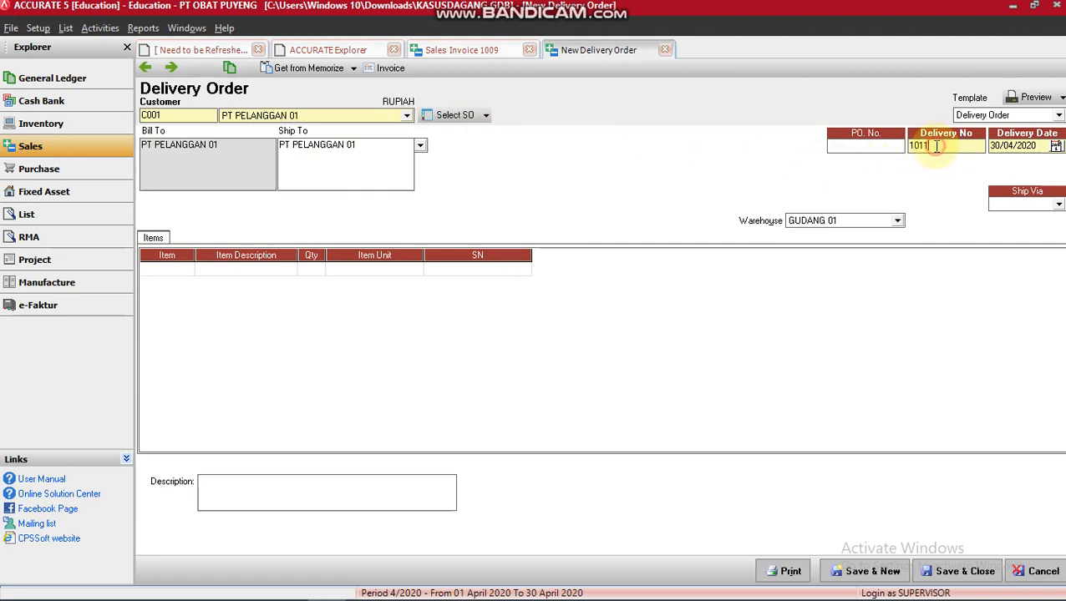
# Step: Set the delivery number to 1012, the delivery date to 10/11/2010 and the shipping method to KURIR
pyautogui.moveTo(935, 145); pyautogui.dragTo(887, 145)
pyautogui.write('1012')
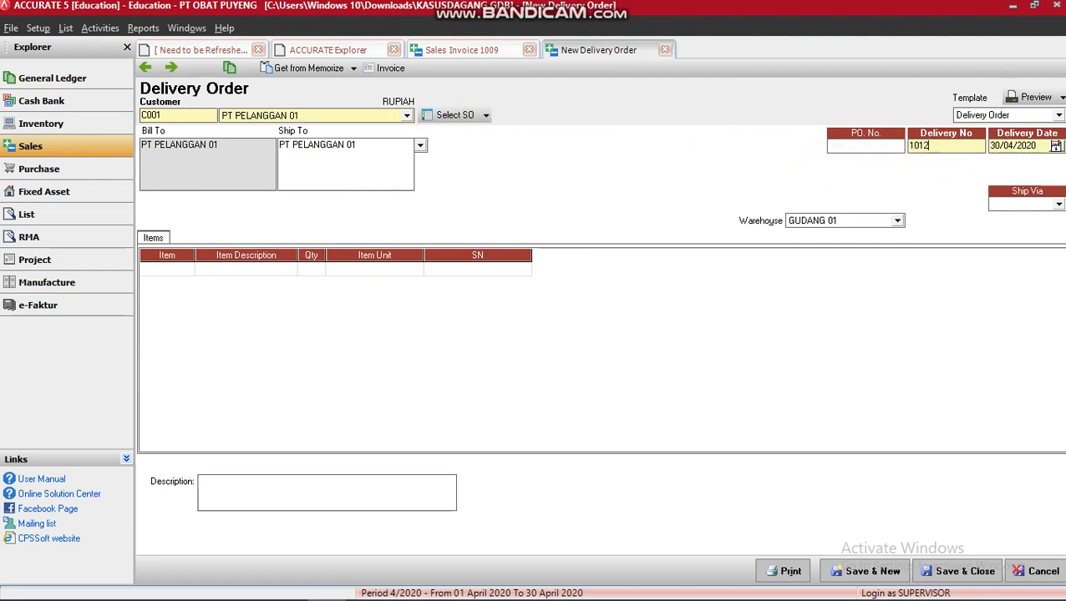
pyautogui.press('Tab')
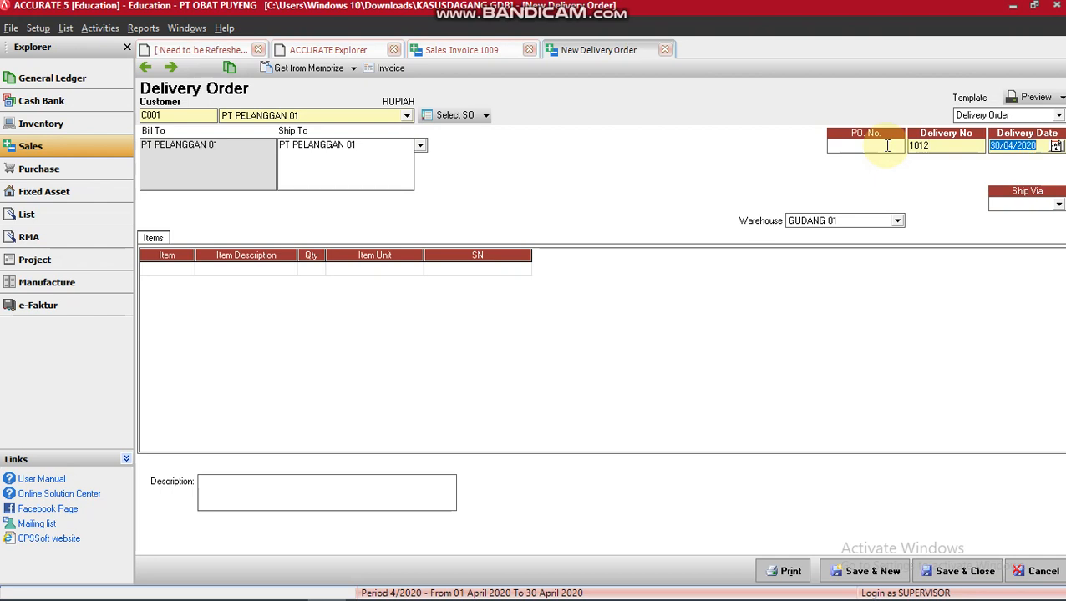
pyautogui.write('10/11/2010')
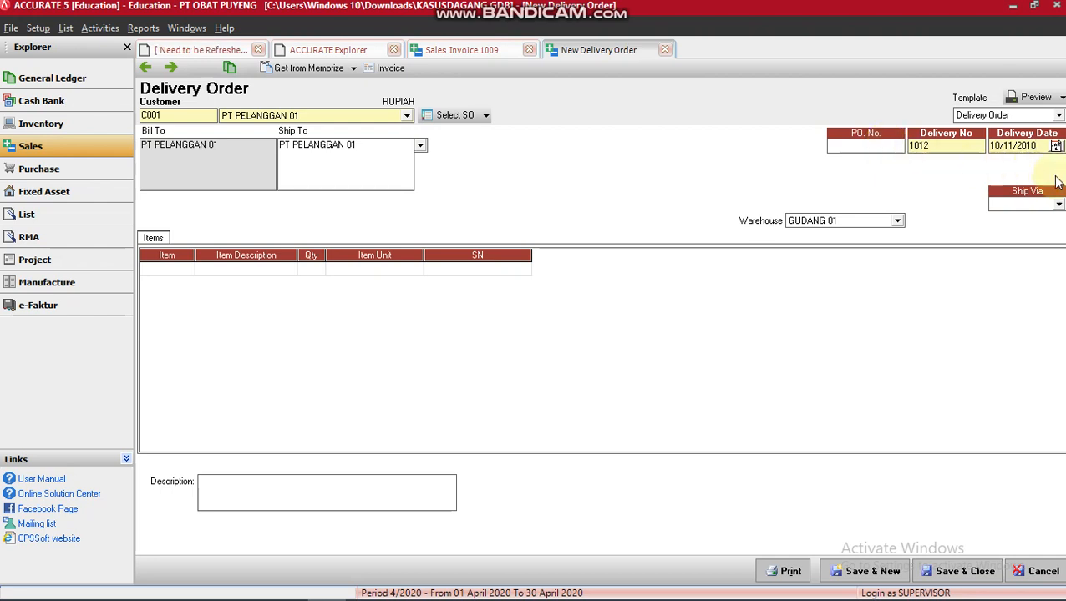
pyautogui.click(1056, 205)
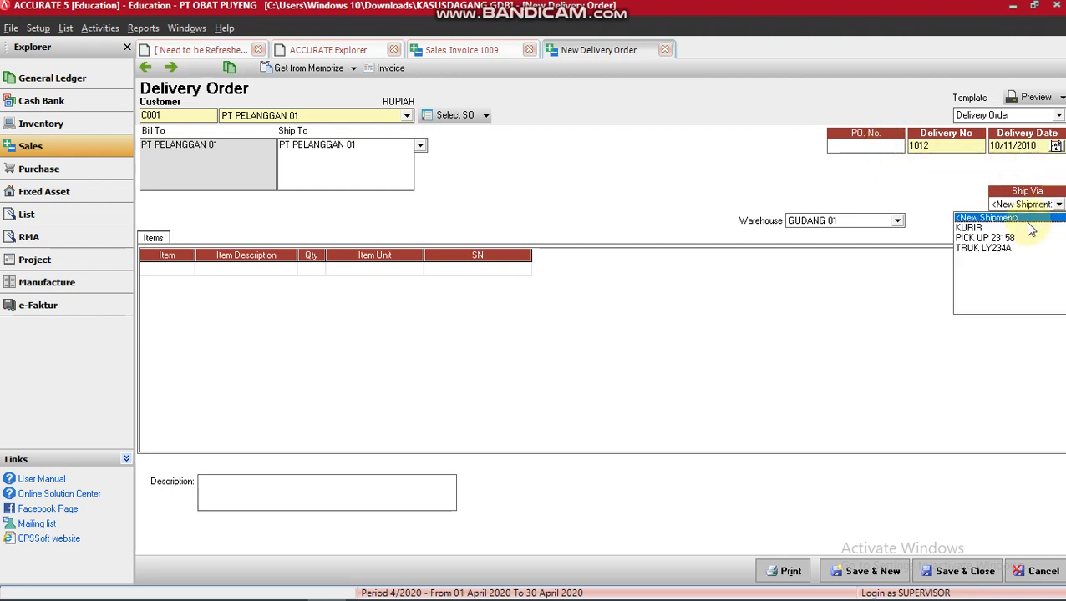
pyautogui.click(1030, 229)
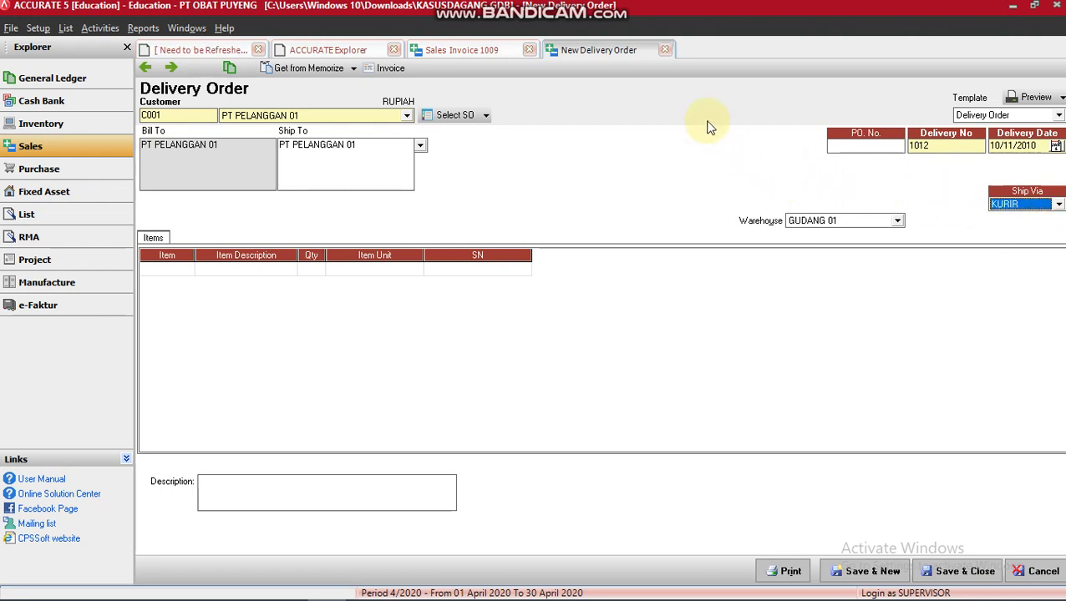
# Step: Load the repair service line from RMA 1001 into the Delivery Order
pyautogui.click(486, 116)
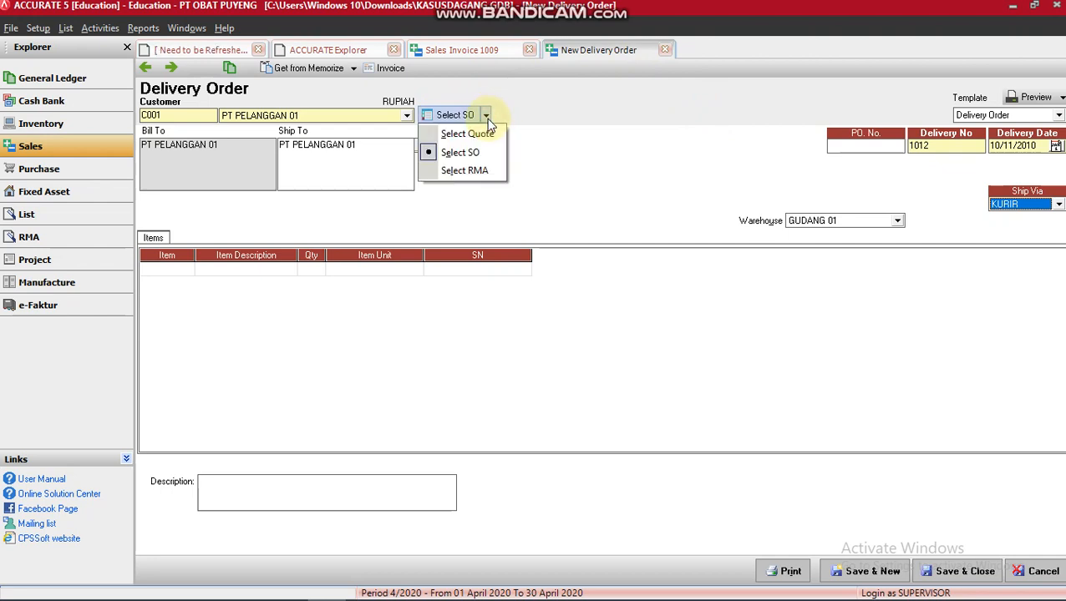
pyautogui.click(474, 170)
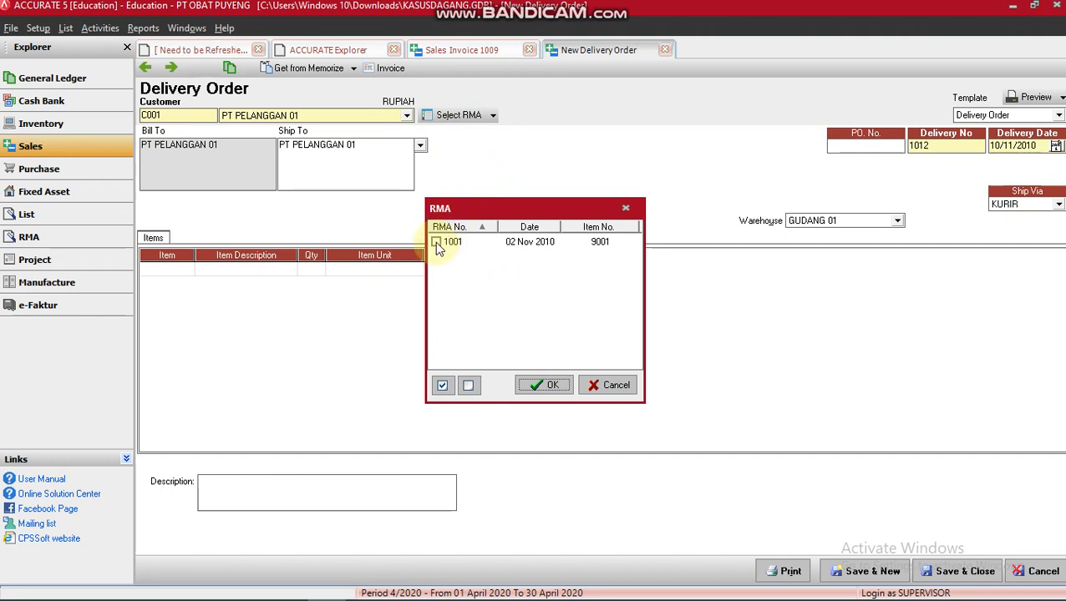
pyautogui.click(435, 242)
pyautogui.click(543, 387)
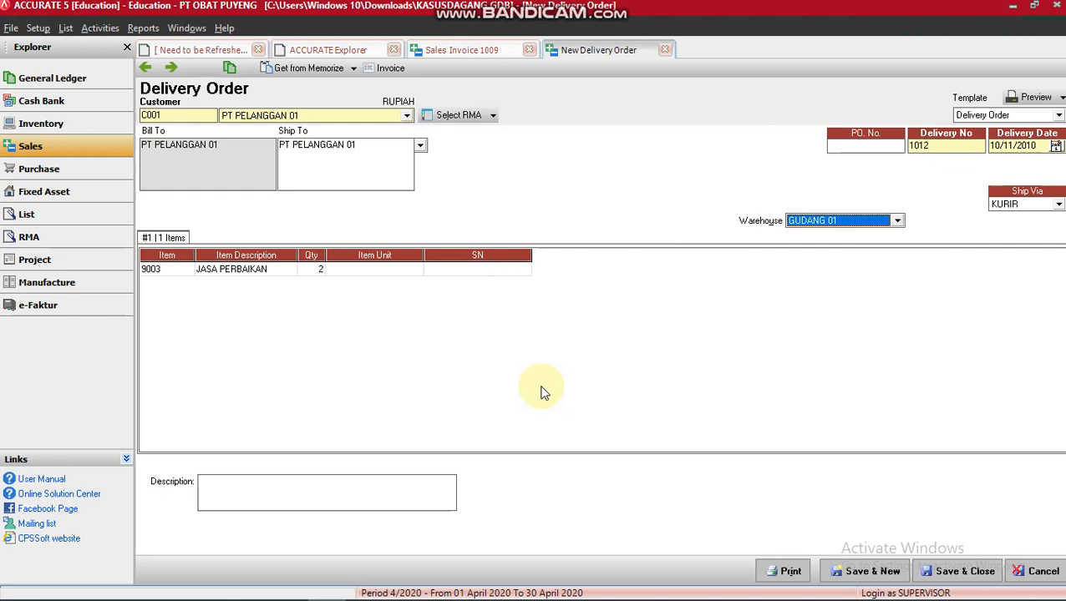
# Step: Create a Sales Invoice from the Delivery Order, dated 10/11/2010 with FOB Shipping Point
pyautogui.click(391, 68)
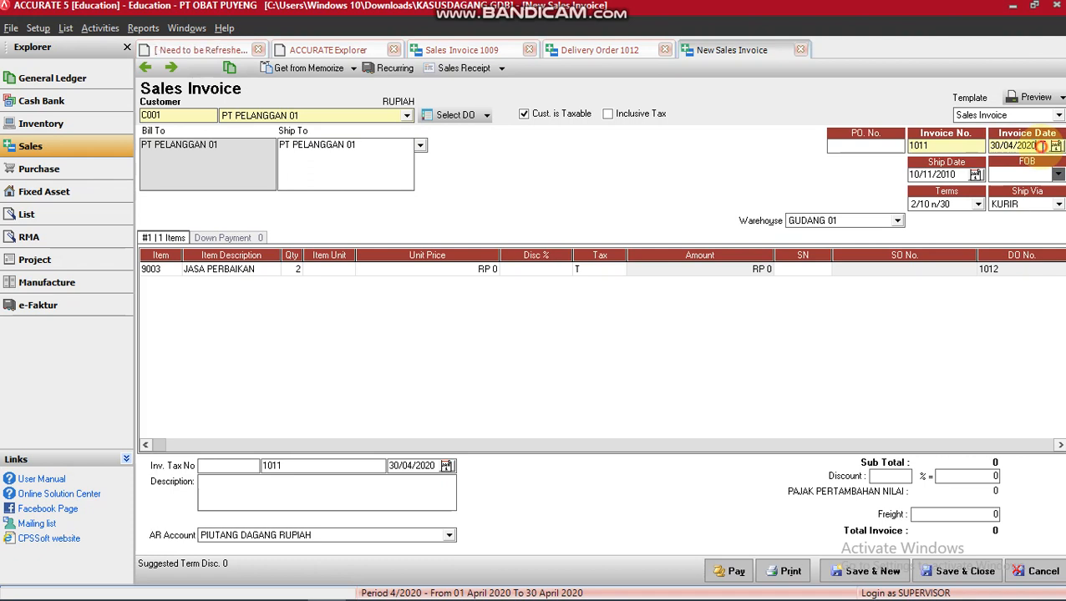
pyautogui.click(1040, 146)
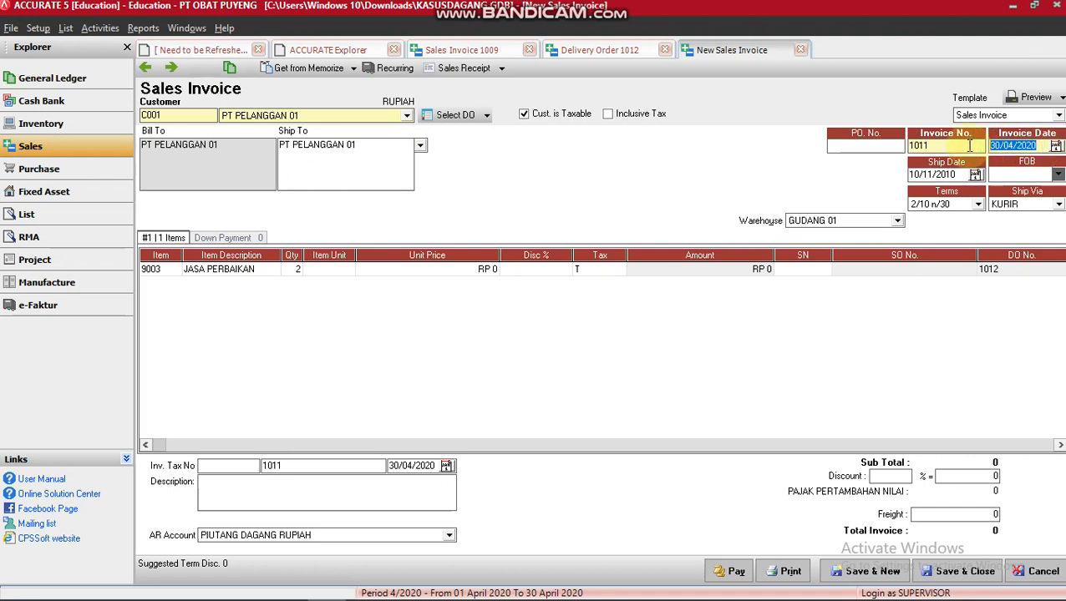
pyautogui.write('10/11/2010')
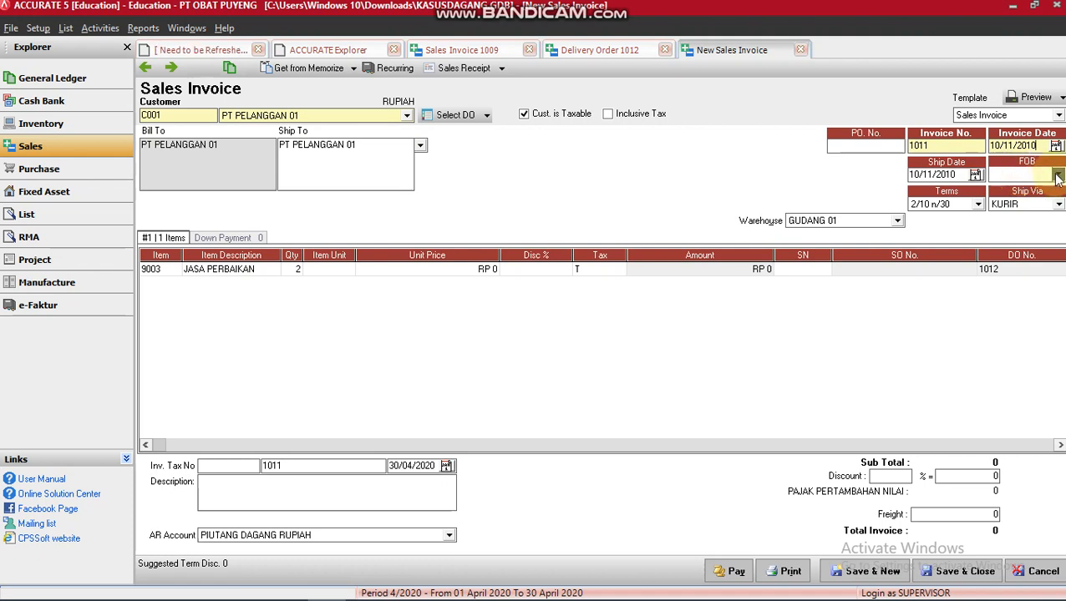
pyautogui.click(1024, 174)
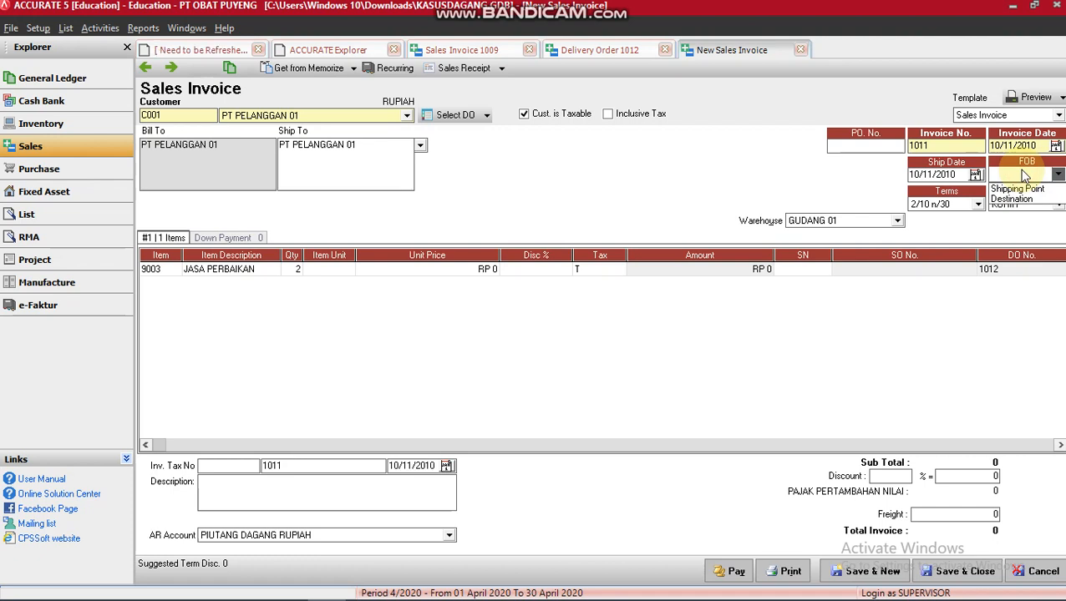
pyautogui.click(1024, 188)
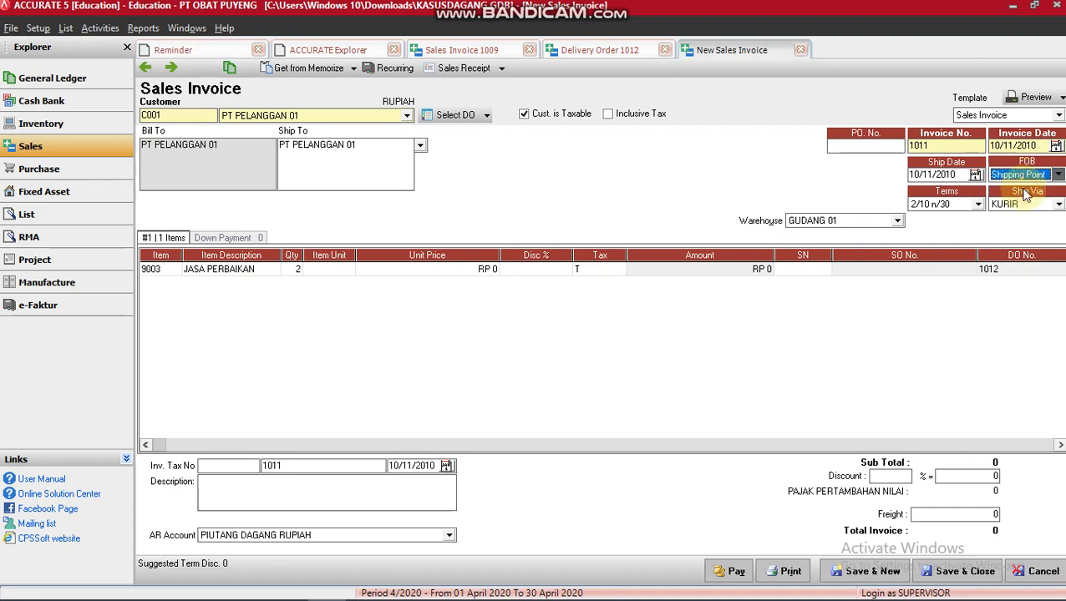
# Step: Set the invoice's payment terms to C.O.D and its shipping method to KURIR
pyautogui.click(977, 203)
pyautogui.click(923, 238)
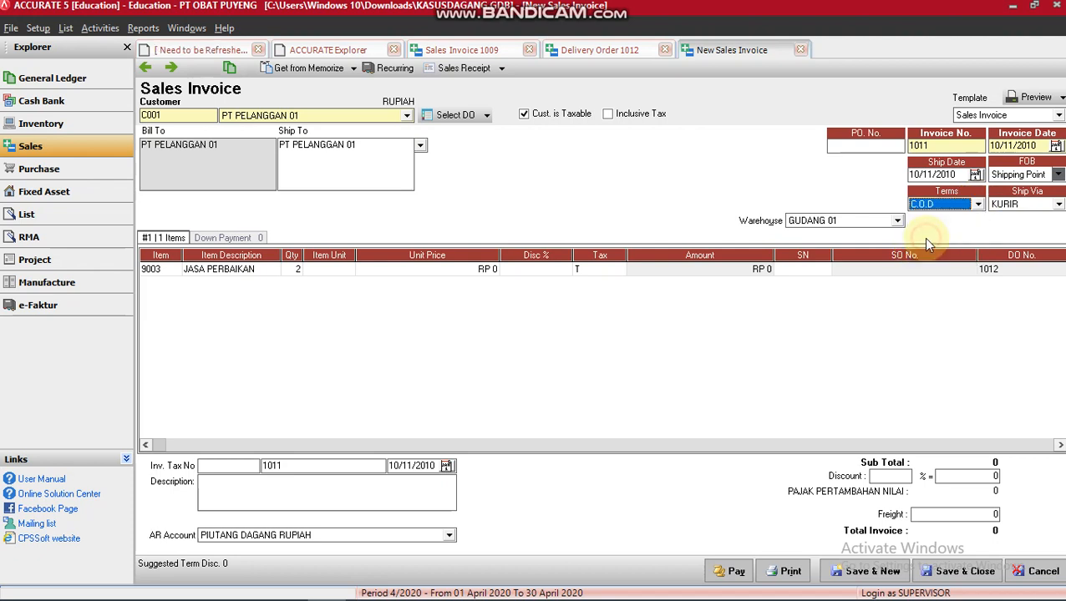
pyautogui.click(1051, 204)
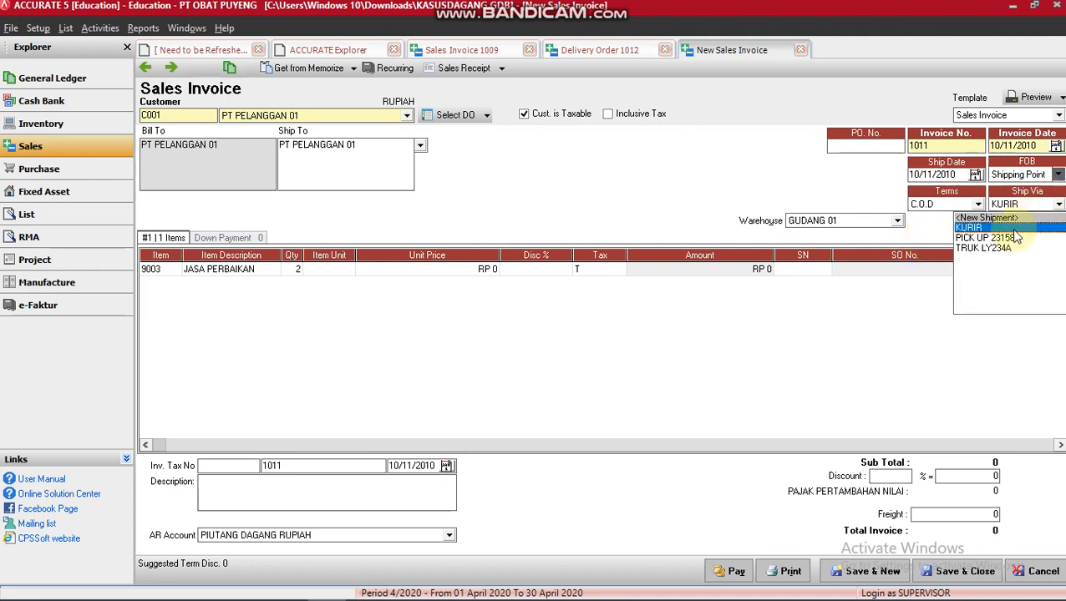
pyautogui.click(1016, 229)
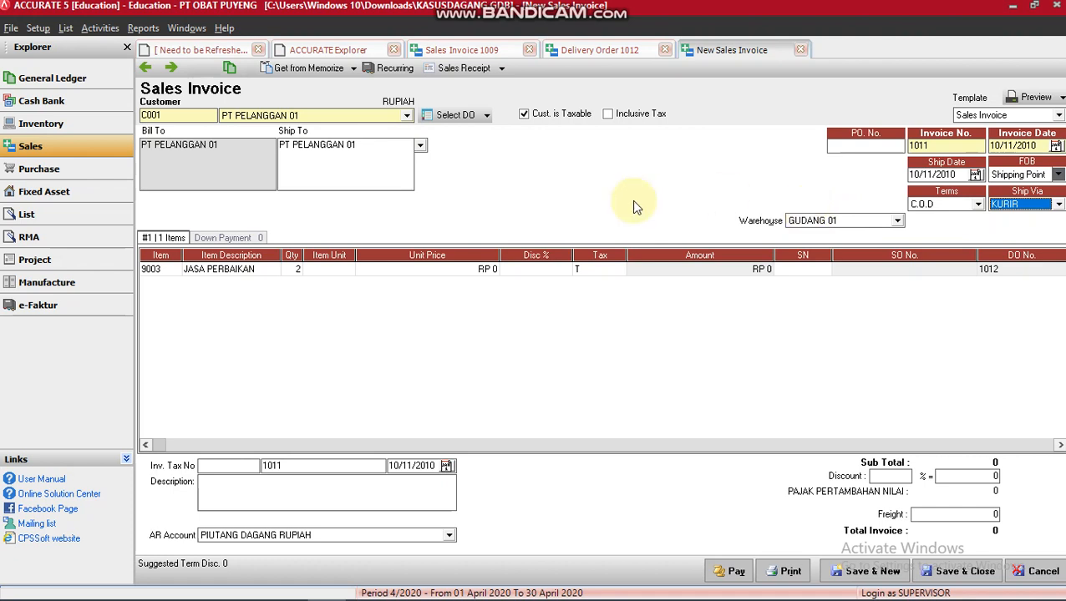
# Step: Set the unit price of JASA PERBAIKAN to 120000 and clear the tax code on that line
pyautogui.click(468, 270)
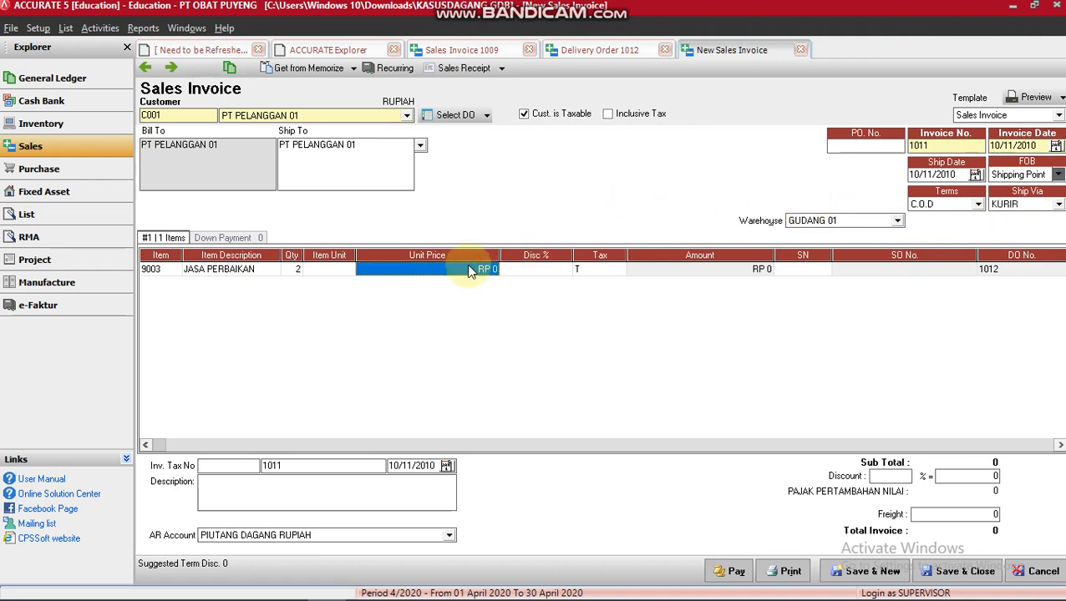
pyautogui.write('120000')
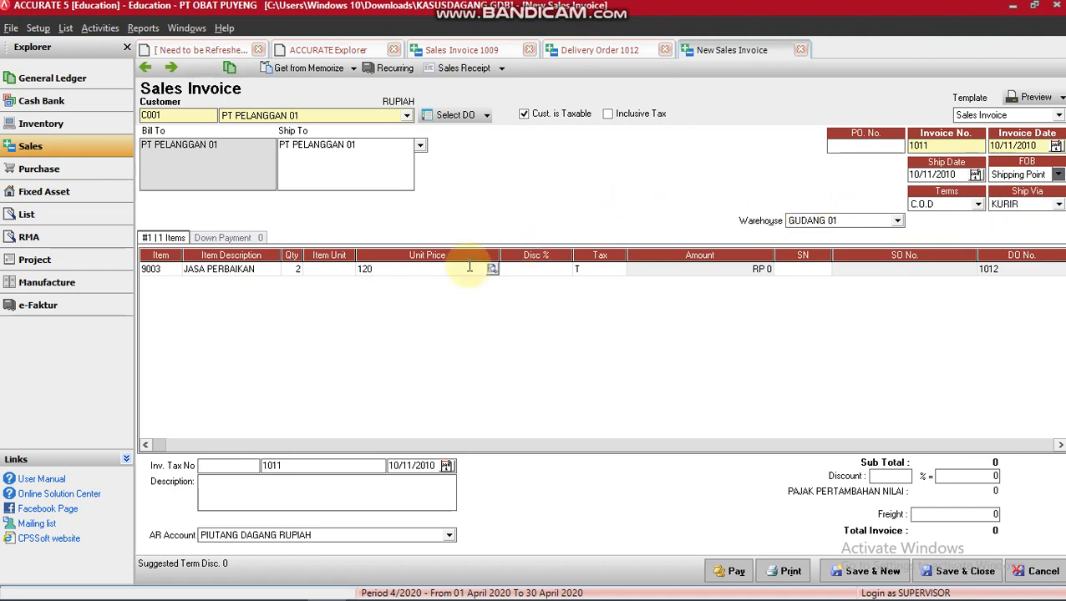
pyautogui.press('Tab')
pyautogui.press('Tab')
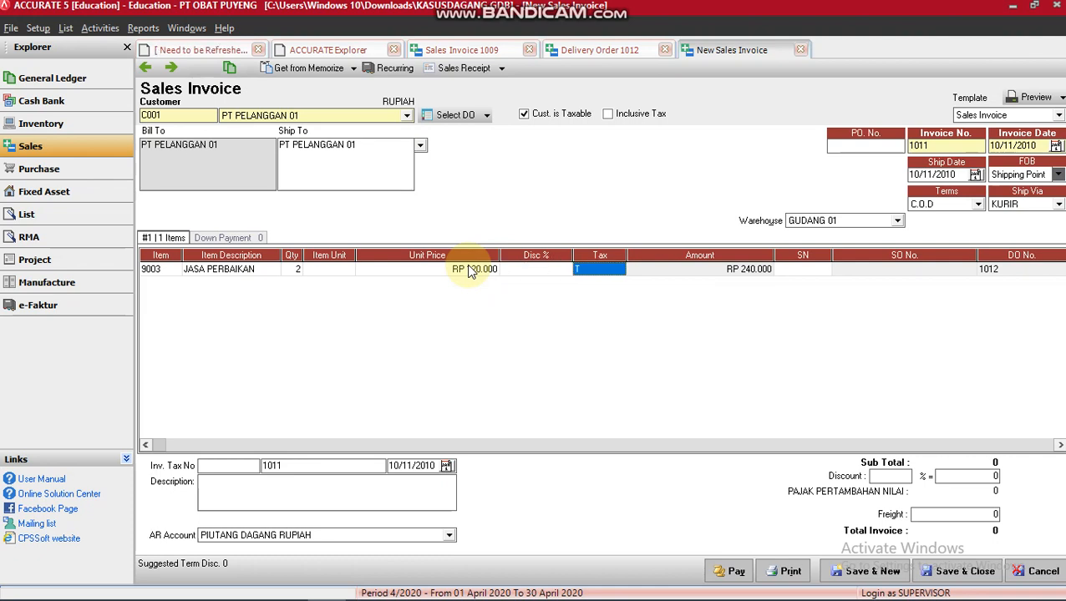
pyautogui.press('BackSpace')
pyautogui.press('Return')
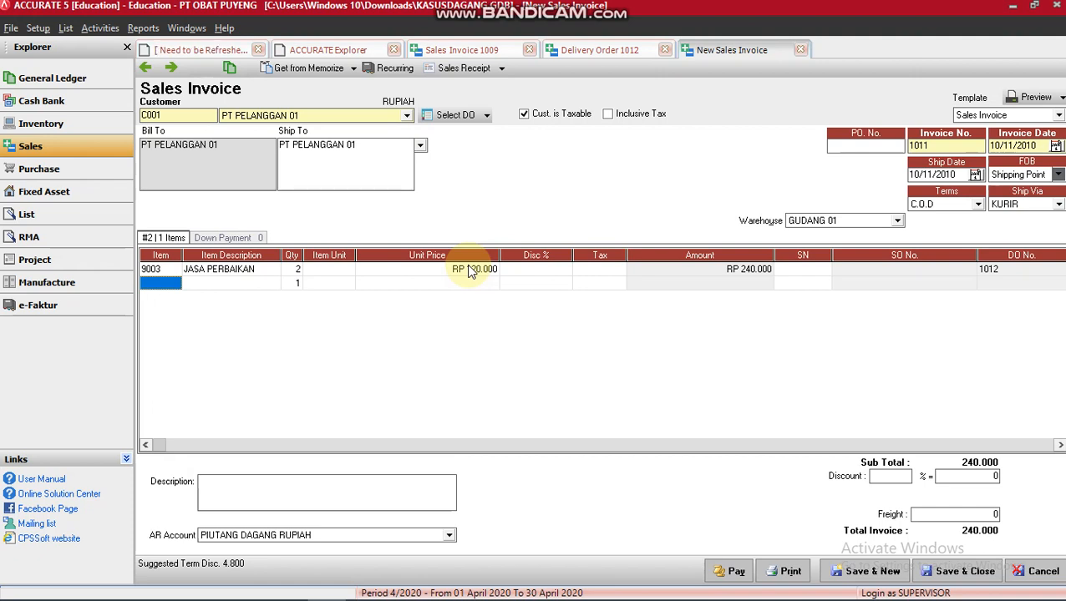
# Step: Create a Sales Receipt for the repair service invoice with payment and cheque dates of 10/11/2010, and save it
pyautogui.press('Up')
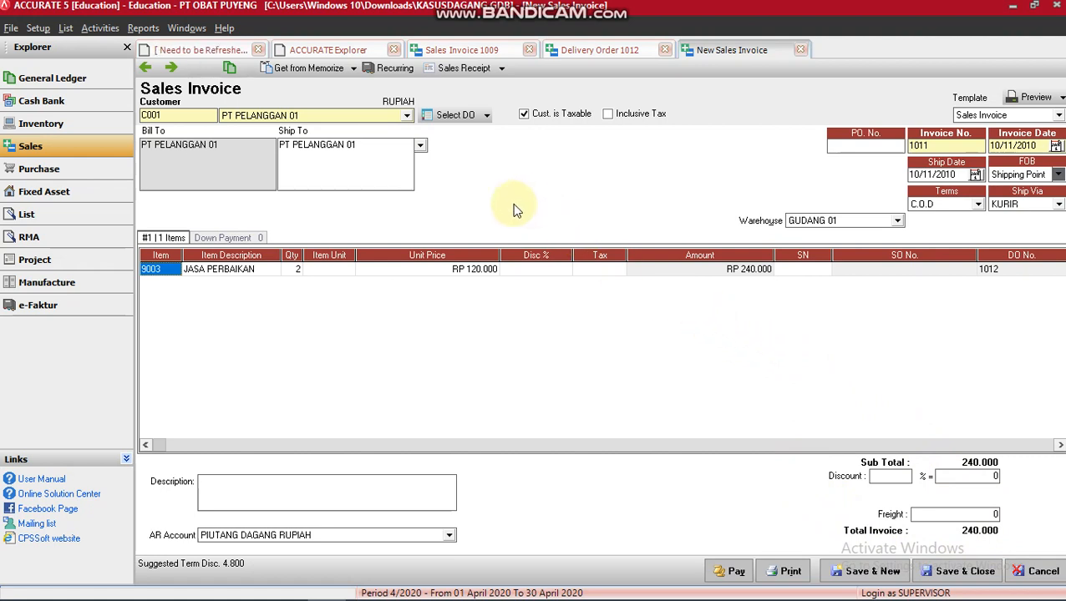
pyautogui.click(457, 70)
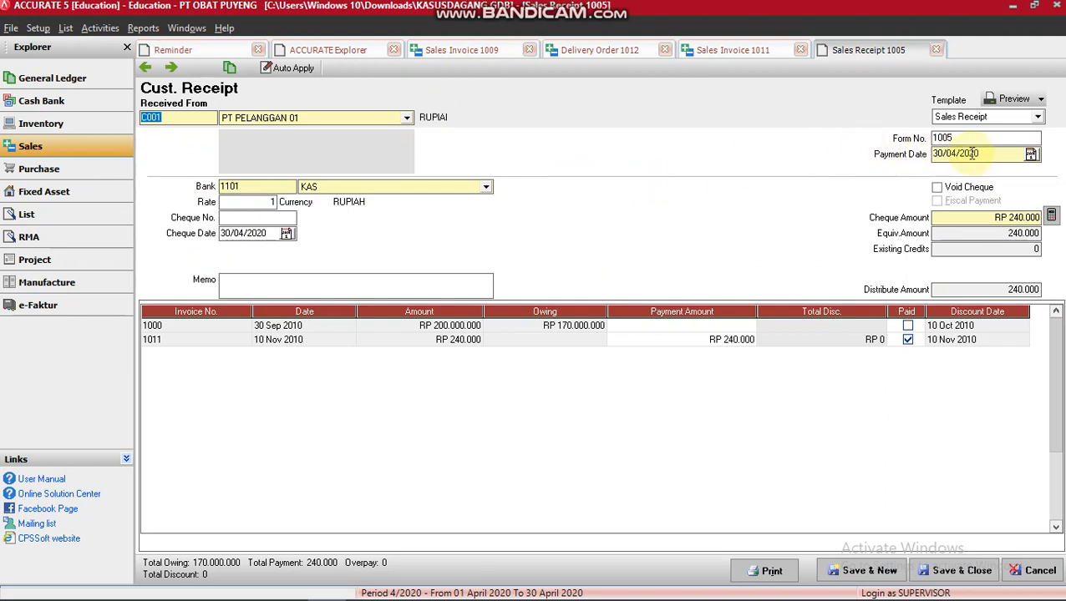
pyautogui.moveTo(987, 154); pyautogui.dragTo(898, 156)
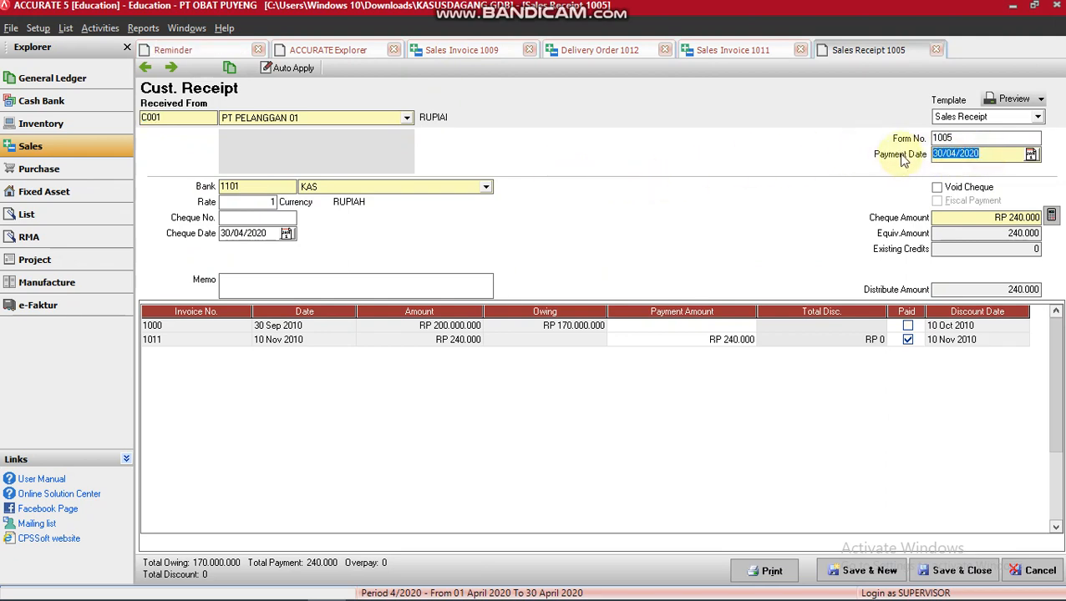
pyautogui.write('10/11/2010')
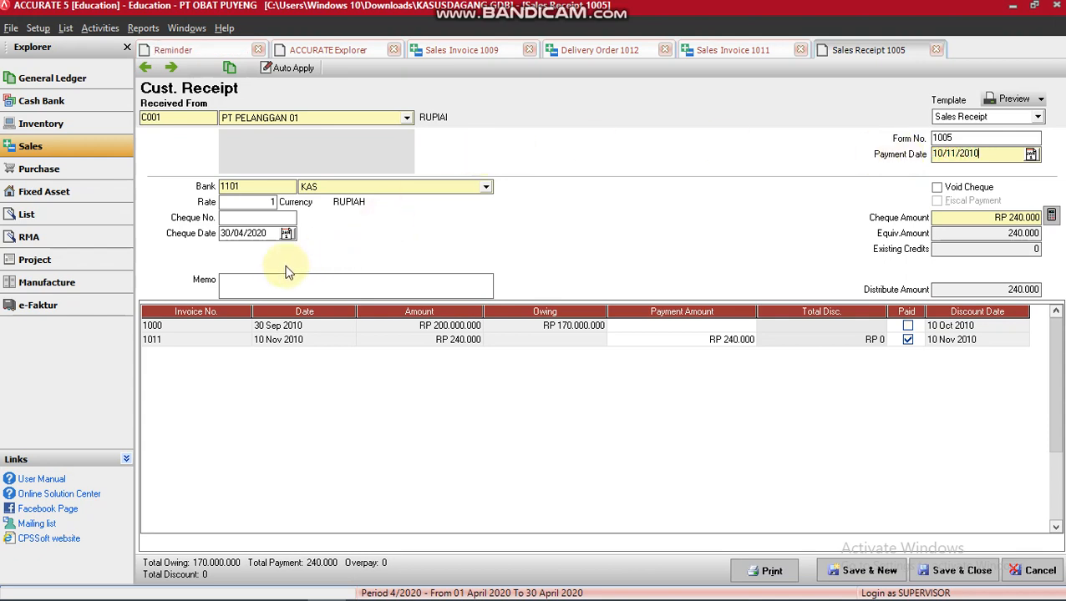
pyautogui.moveTo(267, 234); pyautogui.dragTo(182, 239)
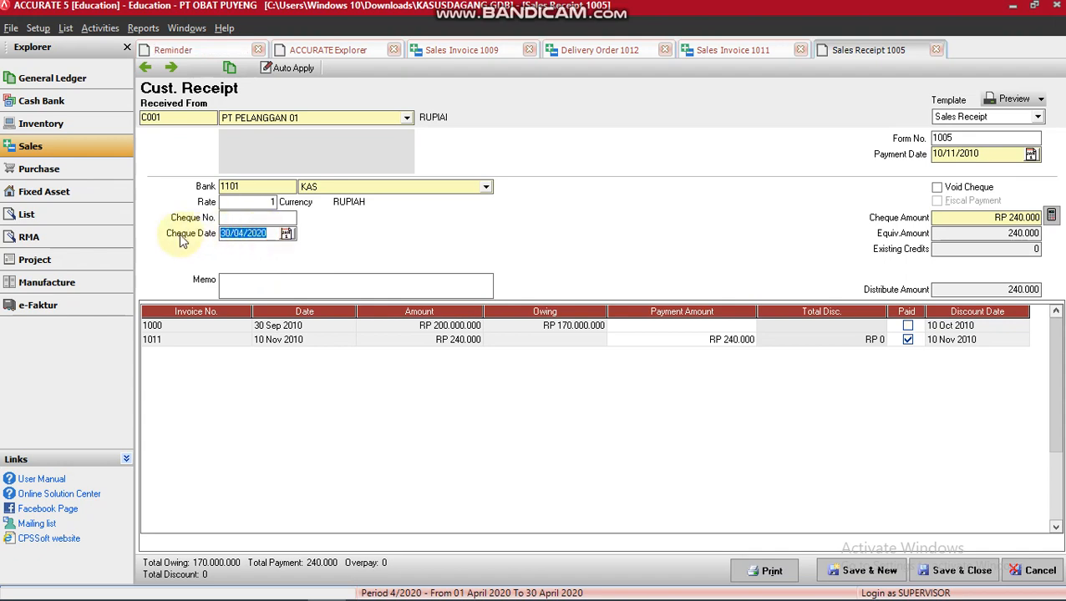
pyautogui.write('10/11/2010')
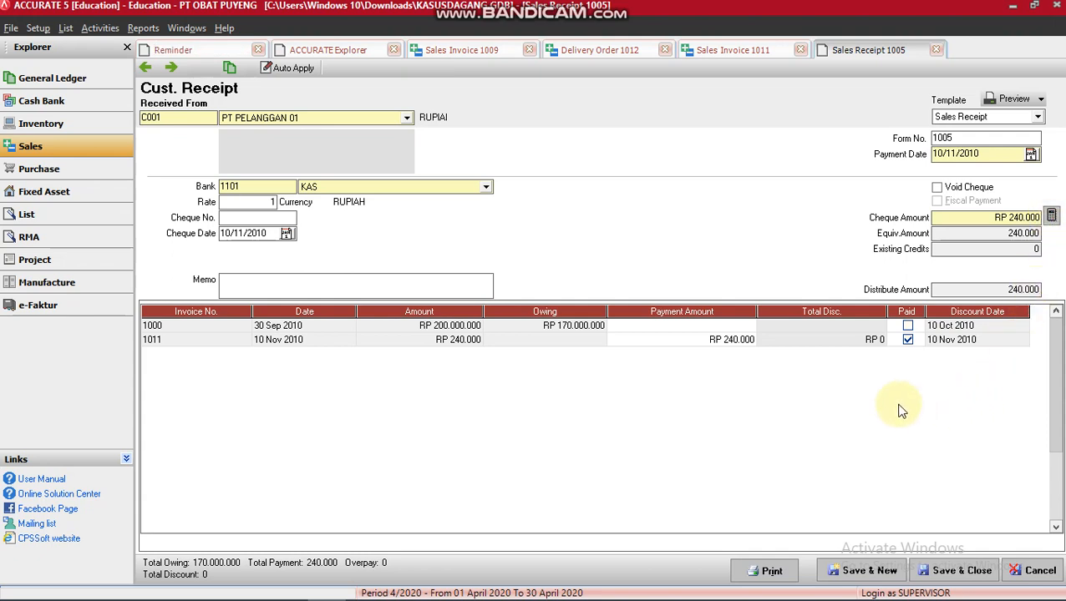
pyautogui.click(951, 582)
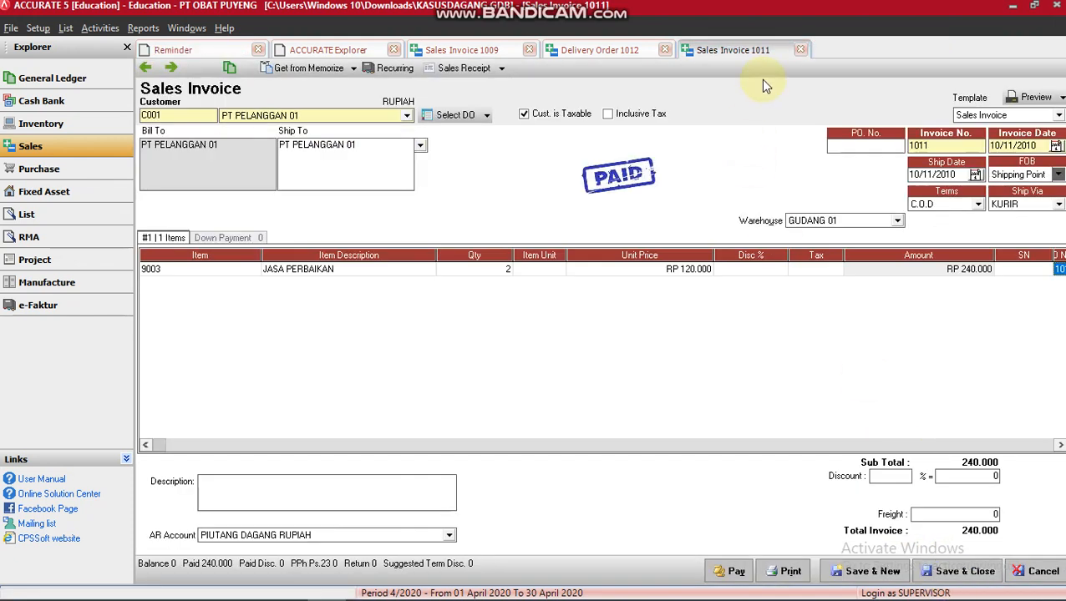
# Step: Close the repair service invoice, Delivery Order 1012 and Sales Invoice 1009
pyautogui.click(800, 50)
pyautogui.click(663, 50)
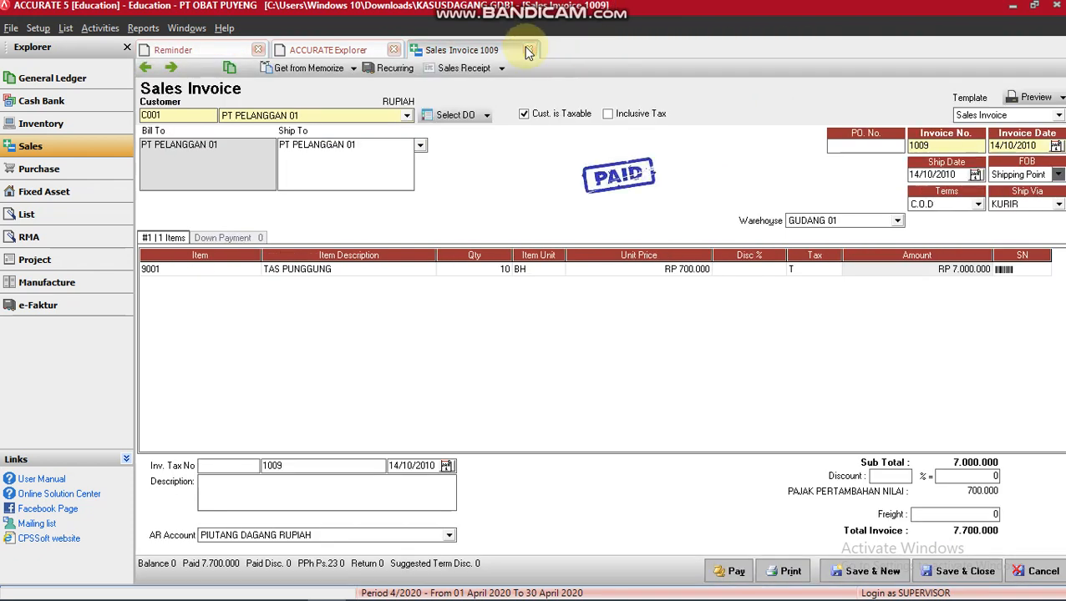
pyautogui.click(529, 51)
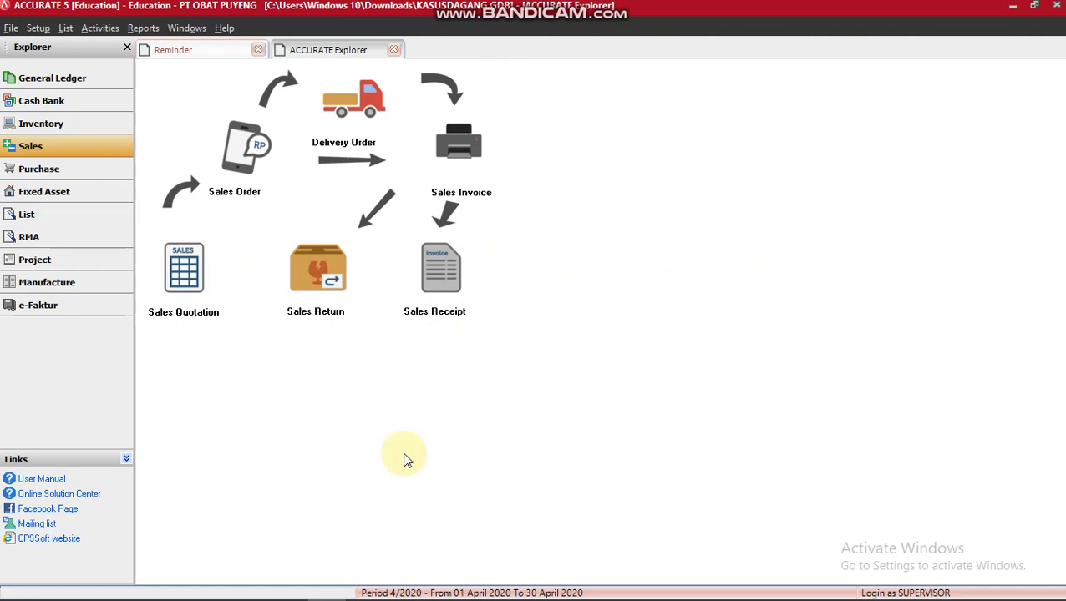
# Step: Read case c in the module PDF in Chrome, and start a Sales Invoice in ACCURATE for customer PT PELANGGAN 03
pyautogui.moveTo(330, 595)
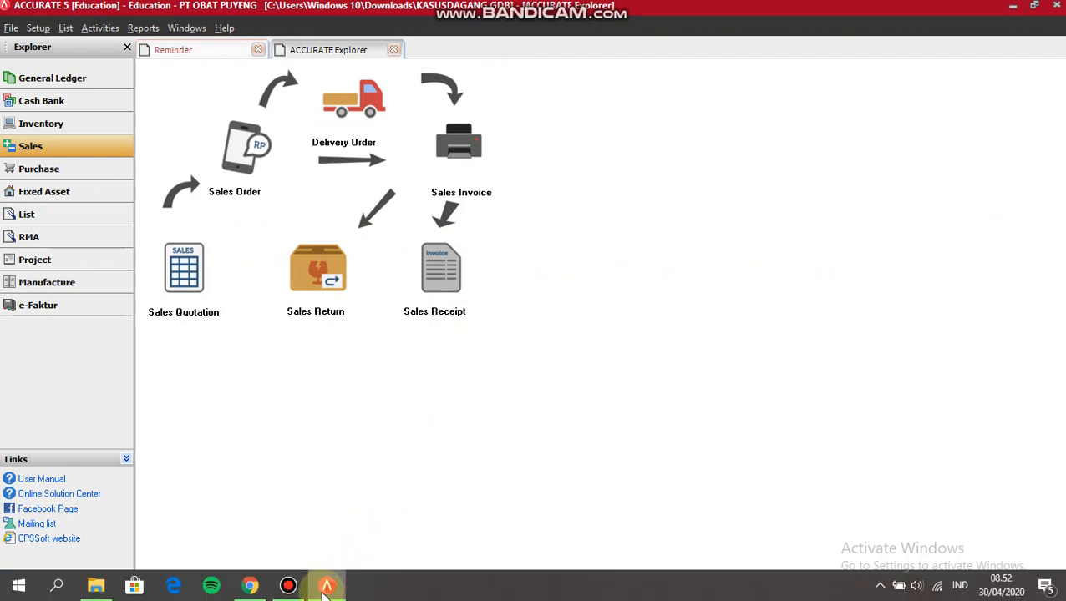
pyautogui.moveTo(253, 591)
pyautogui.click(250, 535)
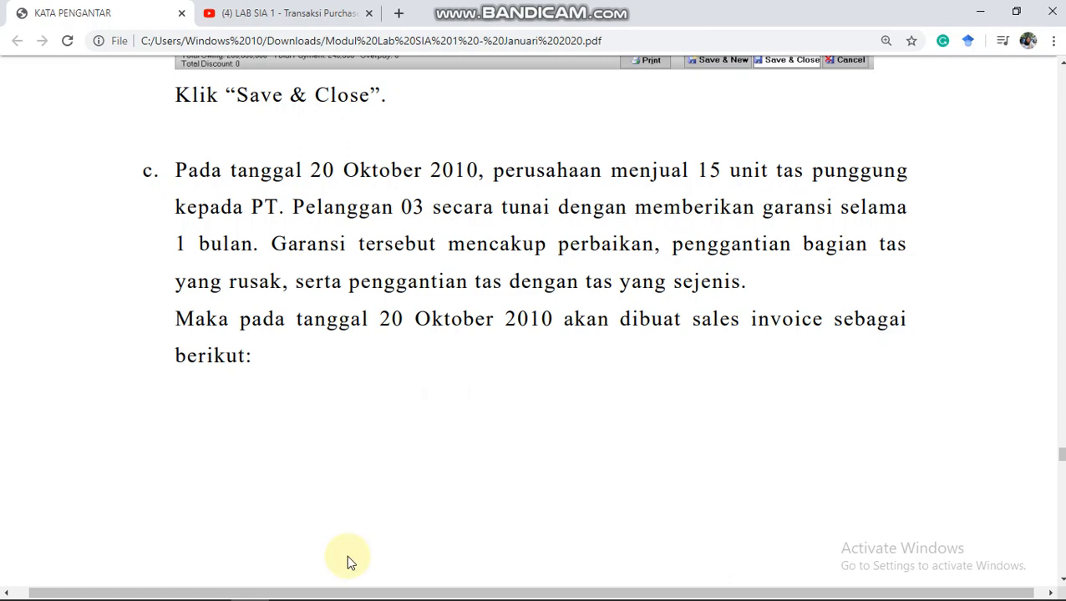
pyautogui.click(326, 587)
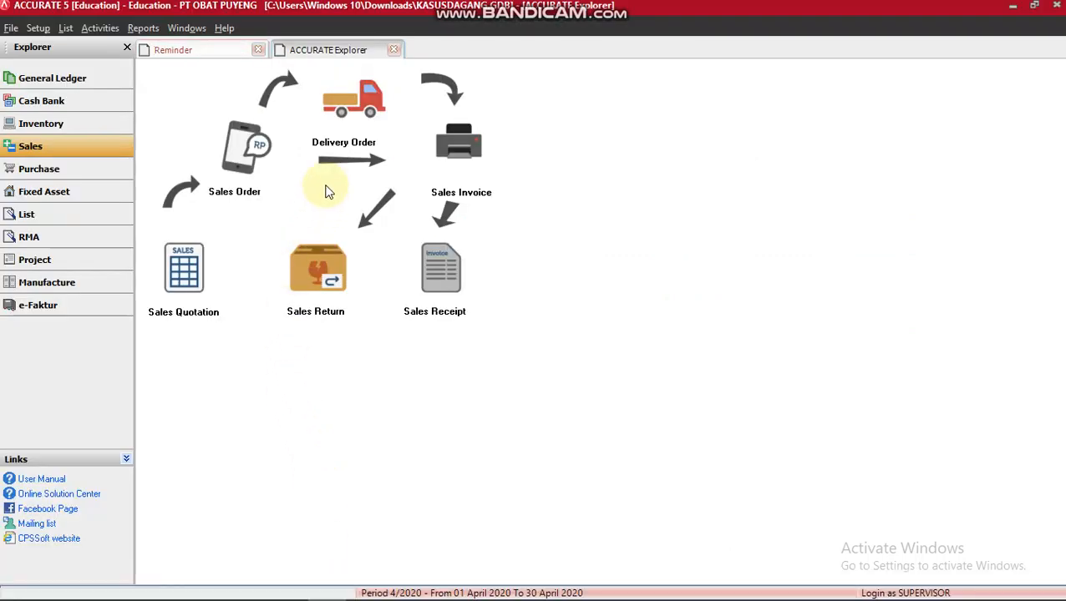
pyautogui.click(452, 159)
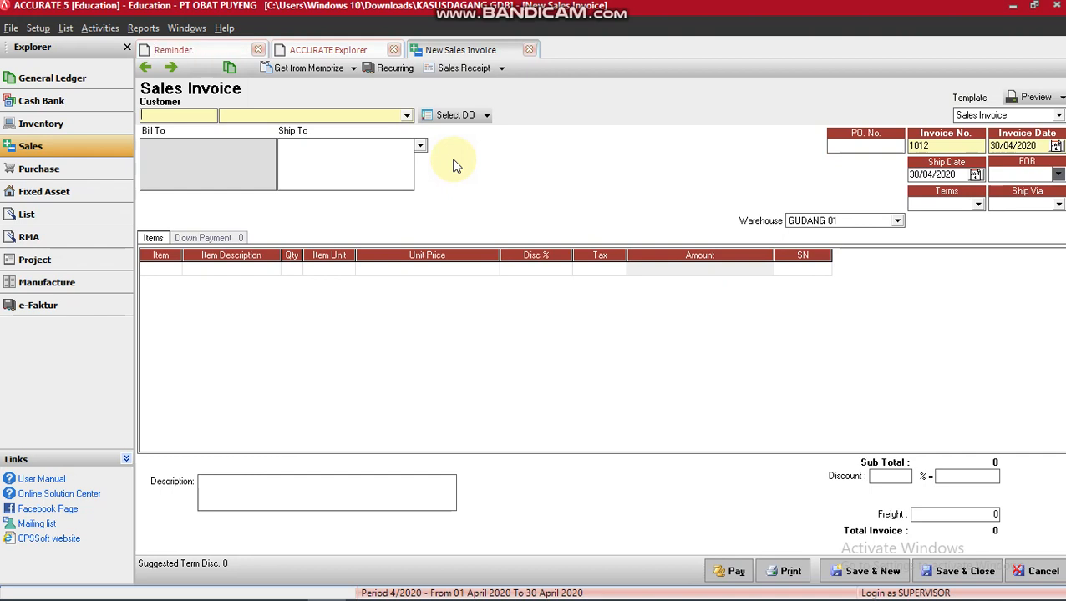
pyautogui.click(384, 115)
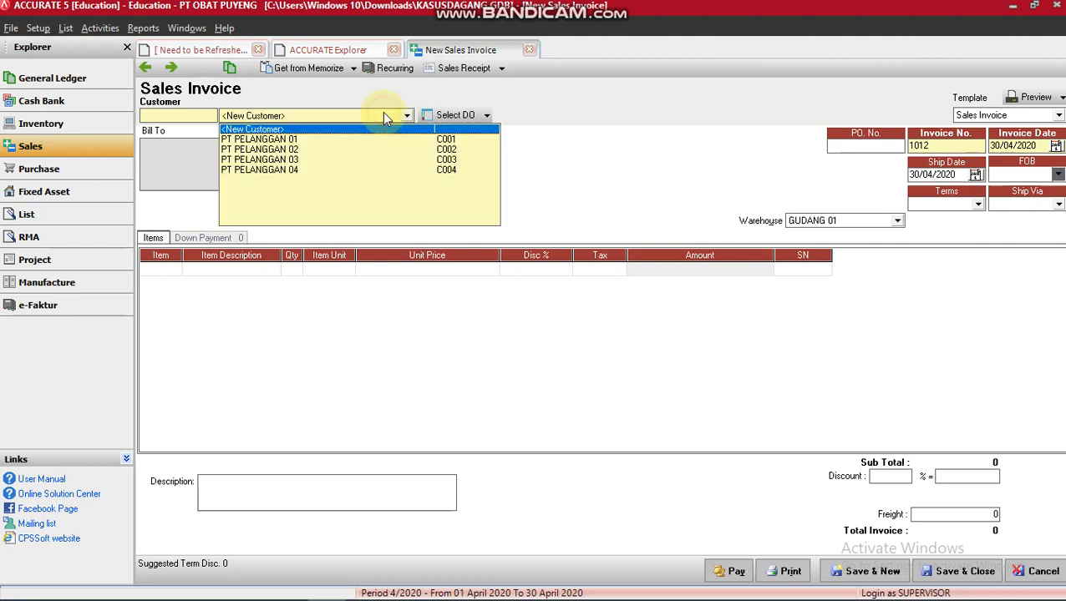
pyautogui.click(306, 159)
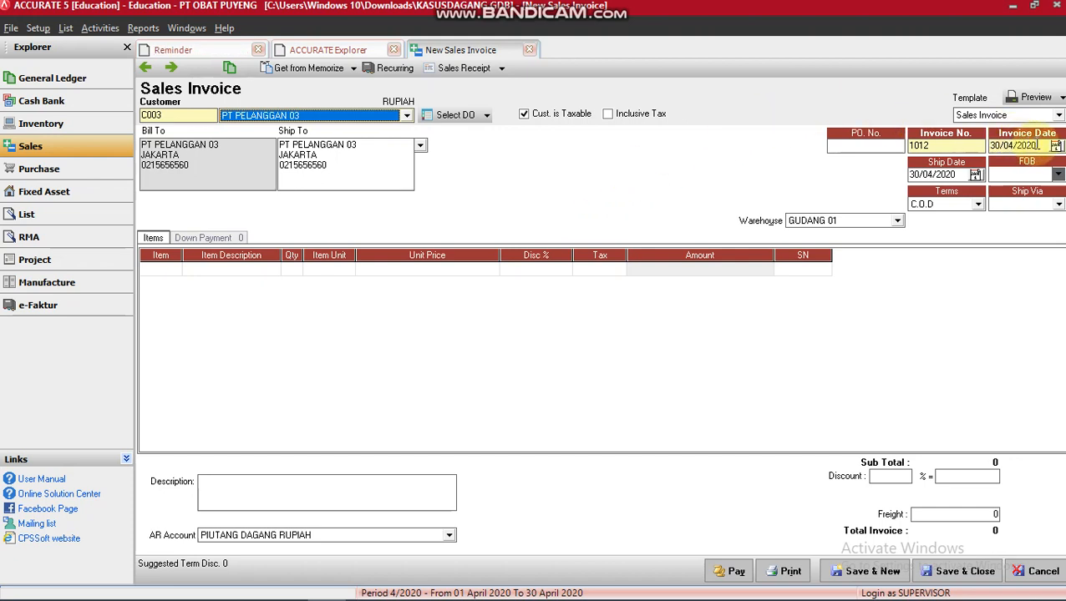
# Step: Set both the invoice date and the ship date to 20/10/2010
pyautogui.click(1024, 146)
pyautogui.write('20102010')
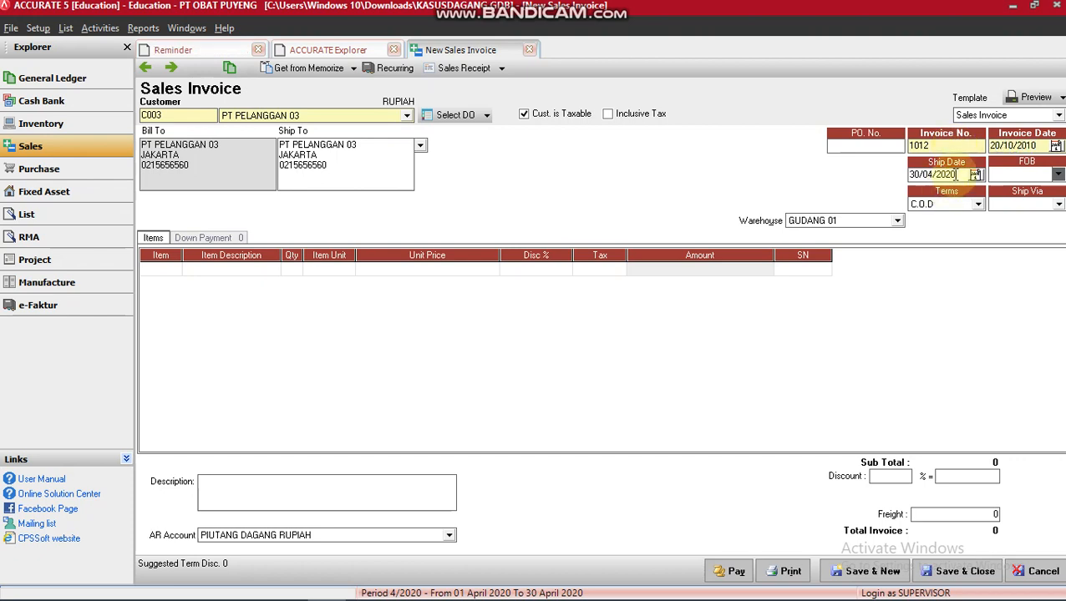
pyautogui.click(952, 174)
pyautogui.write('20102010')
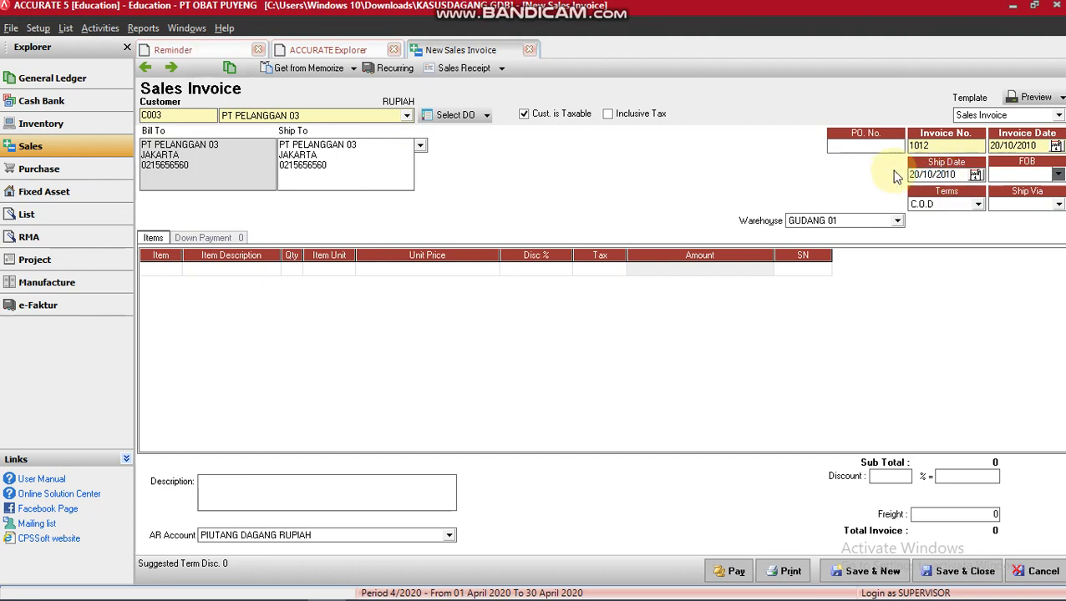
# Step: Set the invoice's FOB to Shipping Point and its shipping method to KURIR
pyautogui.press('Tab')
pyautogui.press('Down')
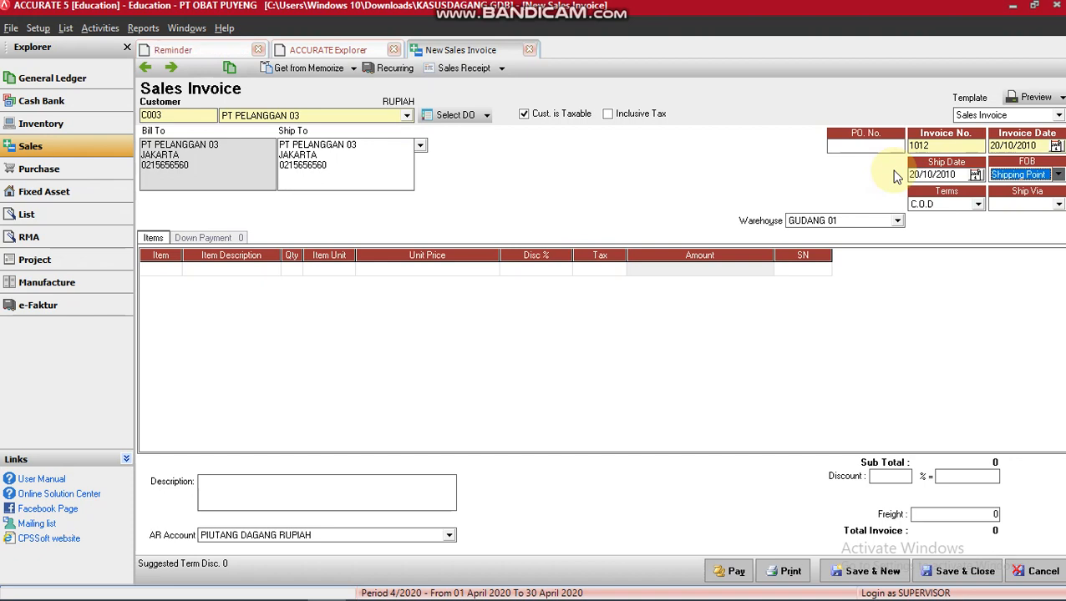
pyautogui.press('Tab')
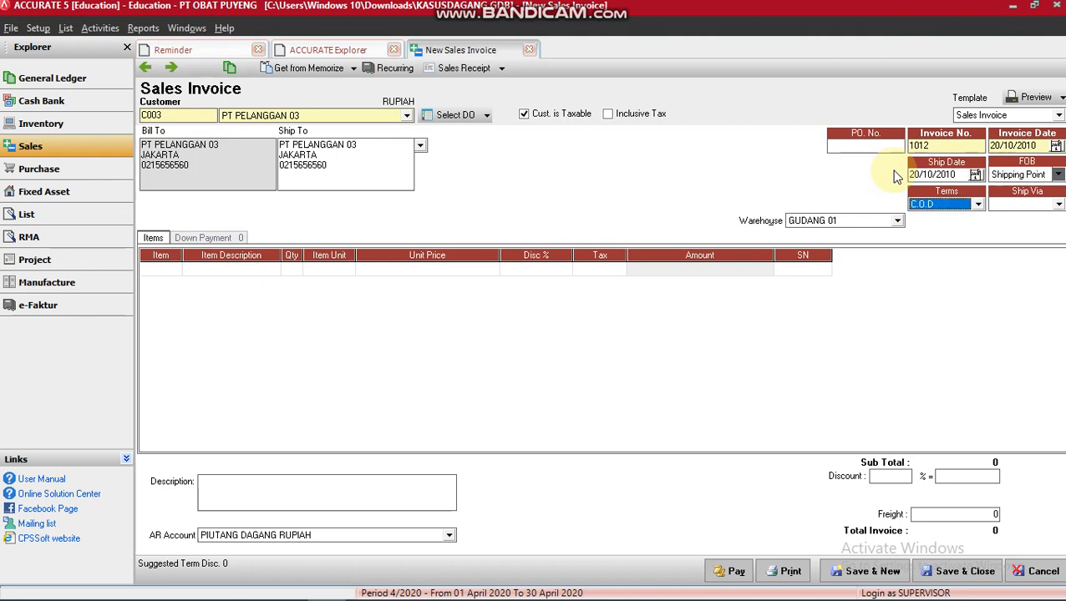
pyautogui.press('Tab')
pyautogui.write('KURIR')
pyautogui.press('Return')
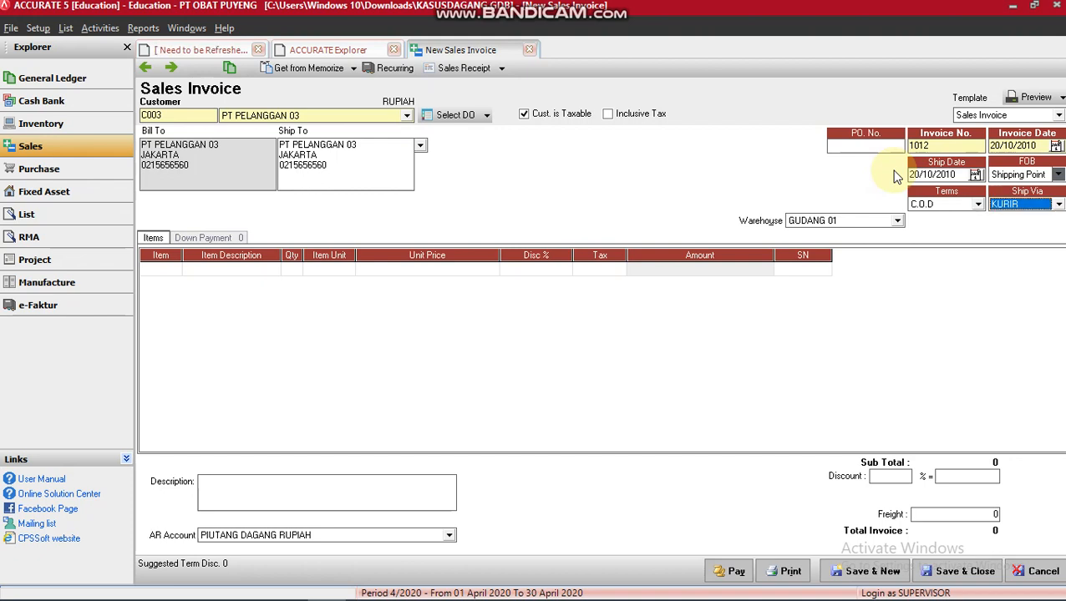
# Step: Add item TAS PUNGGUNG to the invoice with a quantity of 15
pyautogui.click(154, 273)
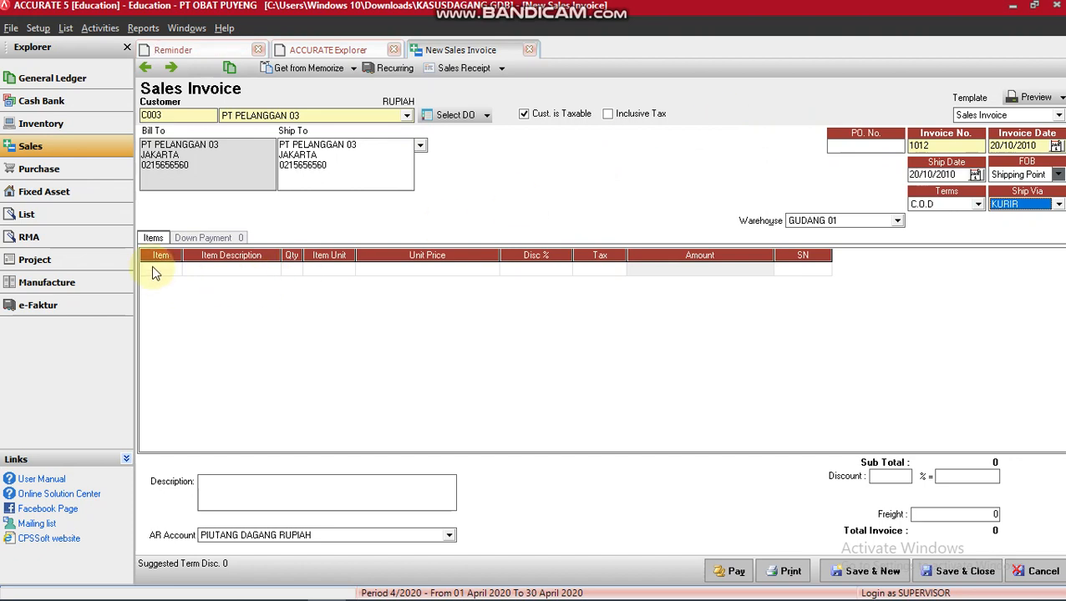
pyautogui.write('TAS')
pyautogui.press('Return')
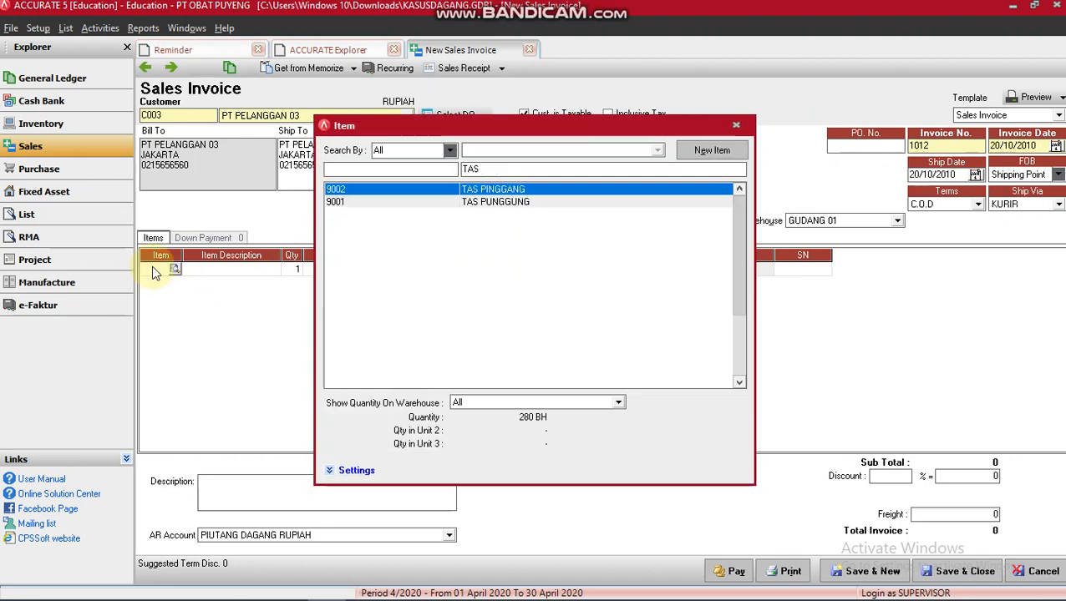
pyautogui.press('Down')
pyautogui.press('Return')
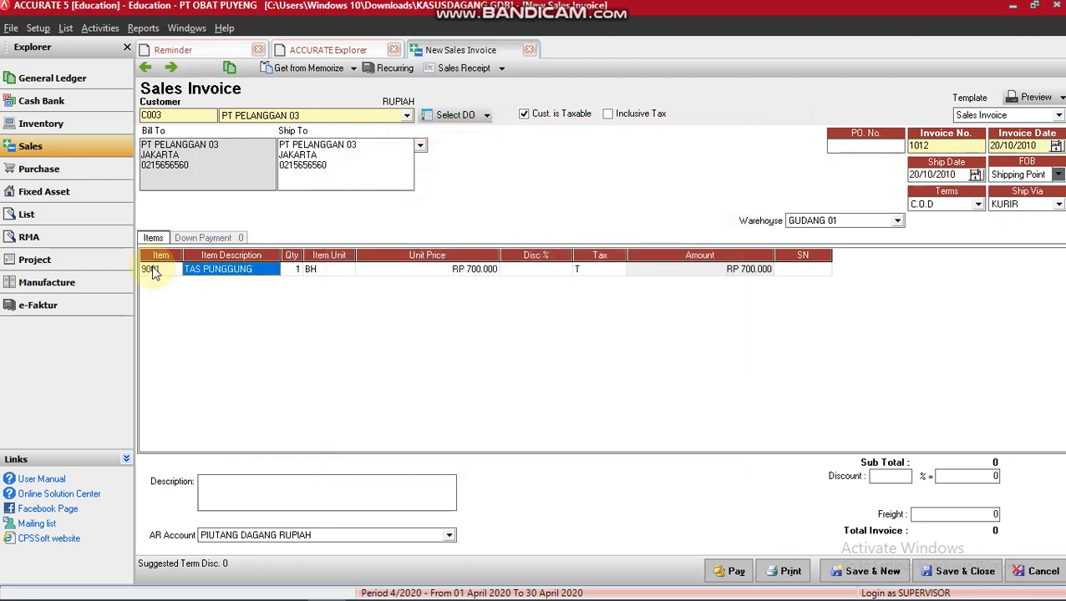
pyautogui.press('Tab')
pyautogui.write('15')
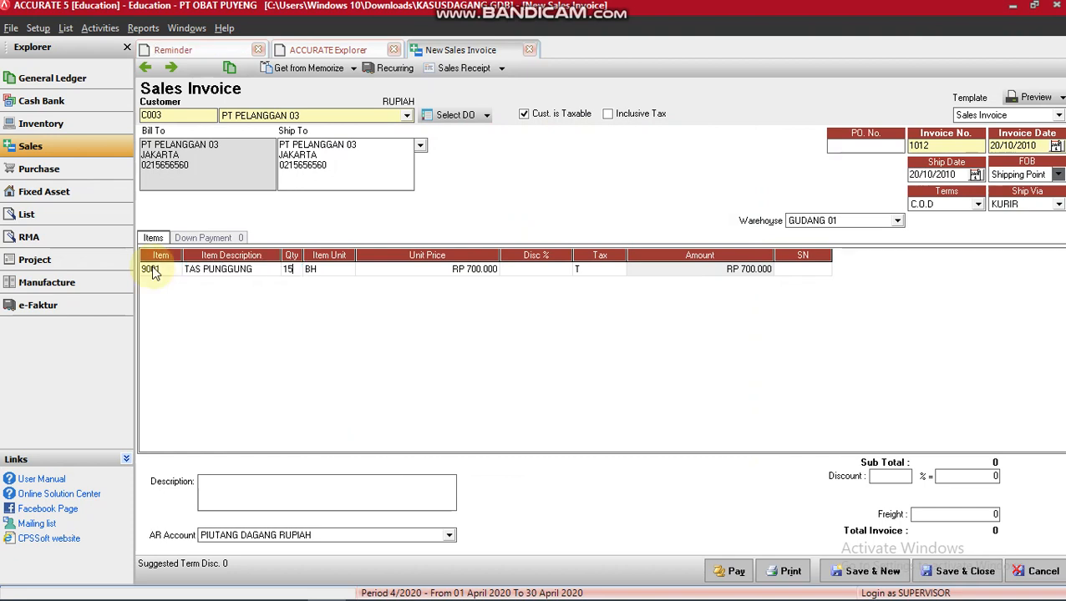
pyautogui.press('Tab')
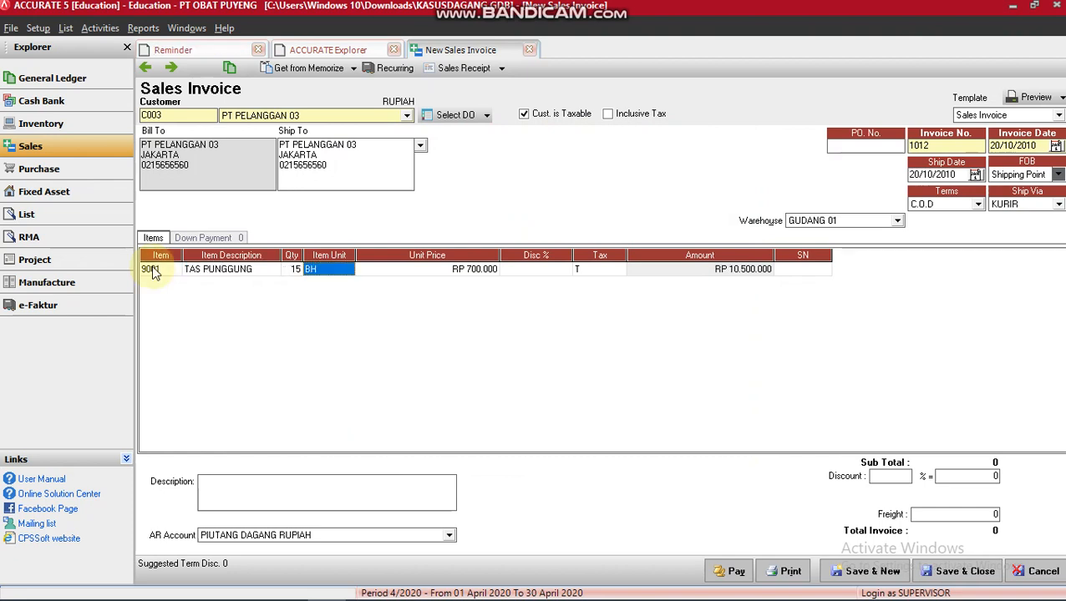
pyautogui.press('Tab')
pyautogui.press('Tab')
pyautogui.press('Tab')
pyautogui.press('Tab')
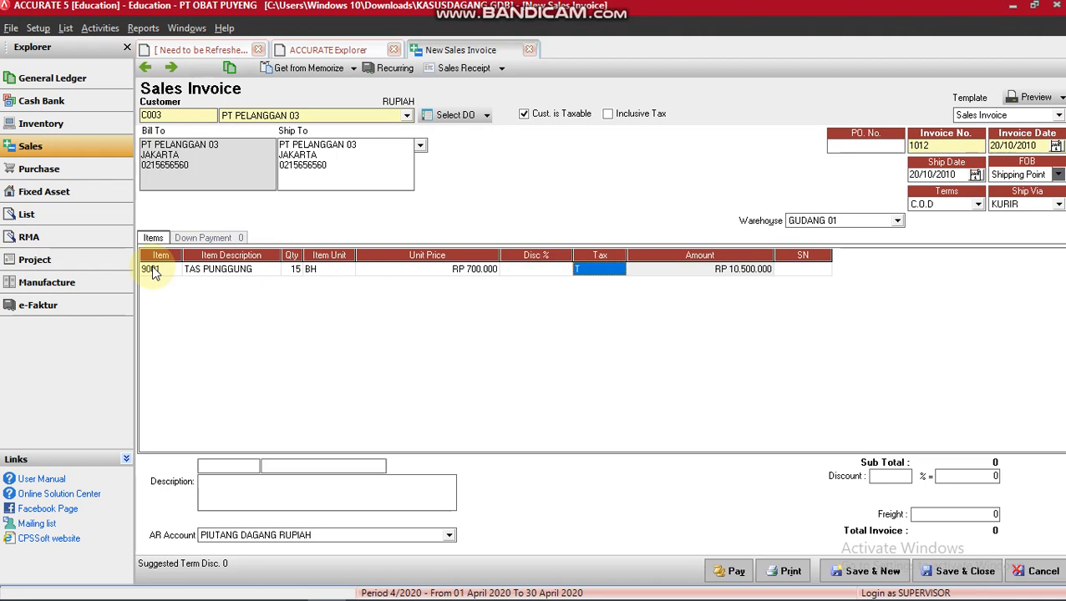
pyautogui.press('Up')
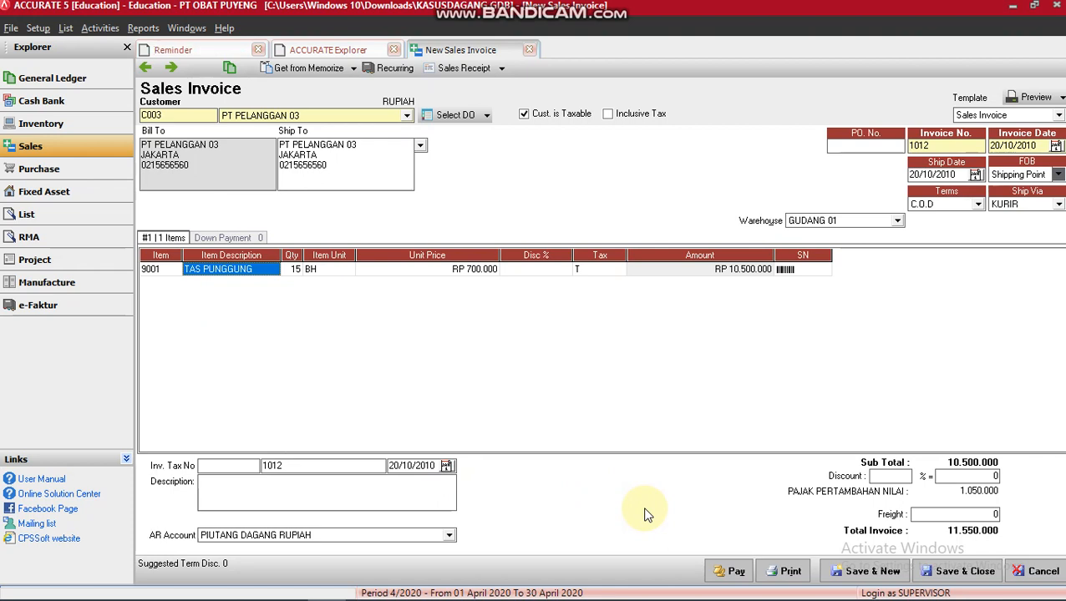
# Step: Create and save the invoice's Sales Receipt with payment and cheque dates of 20/10/2010, and save and close the invoice
pyautogui.click(465, 69)
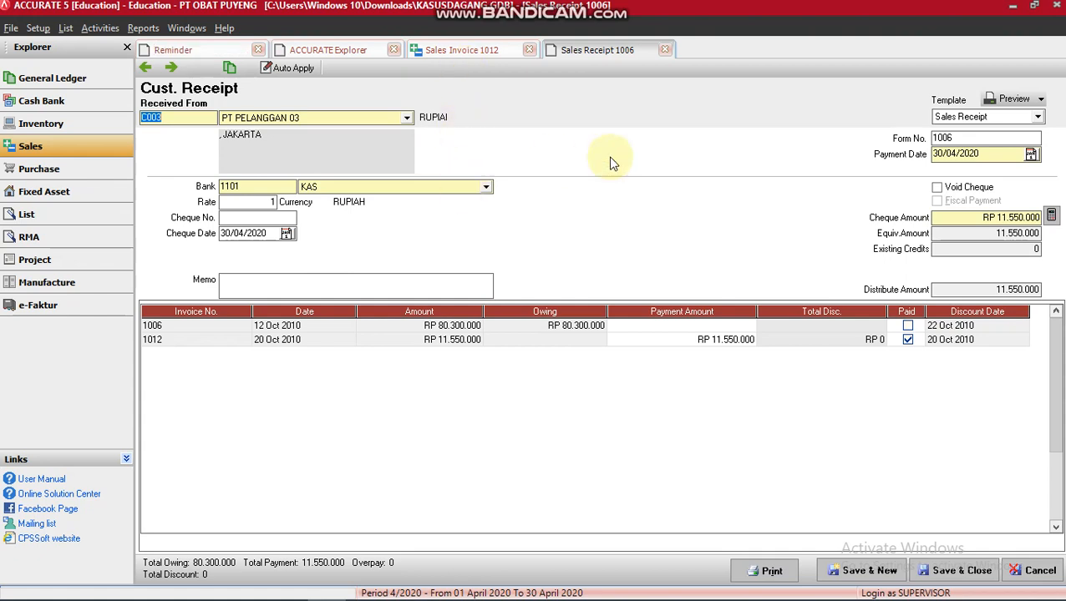
pyautogui.moveTo(998, 156); pyautogui.dragTo(913, 156)
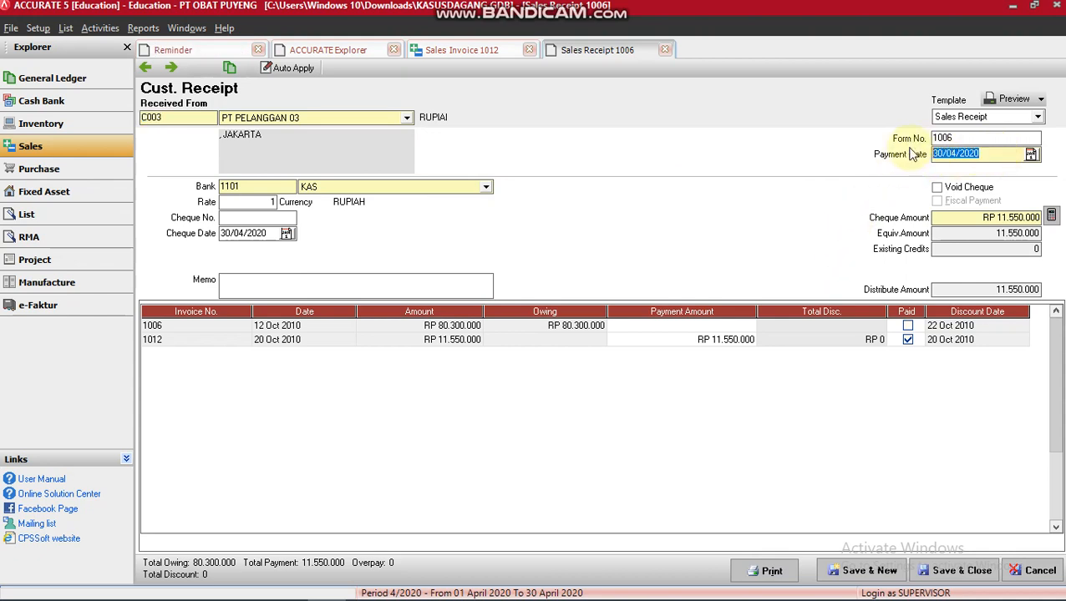
pyautogui.write('20/10/')
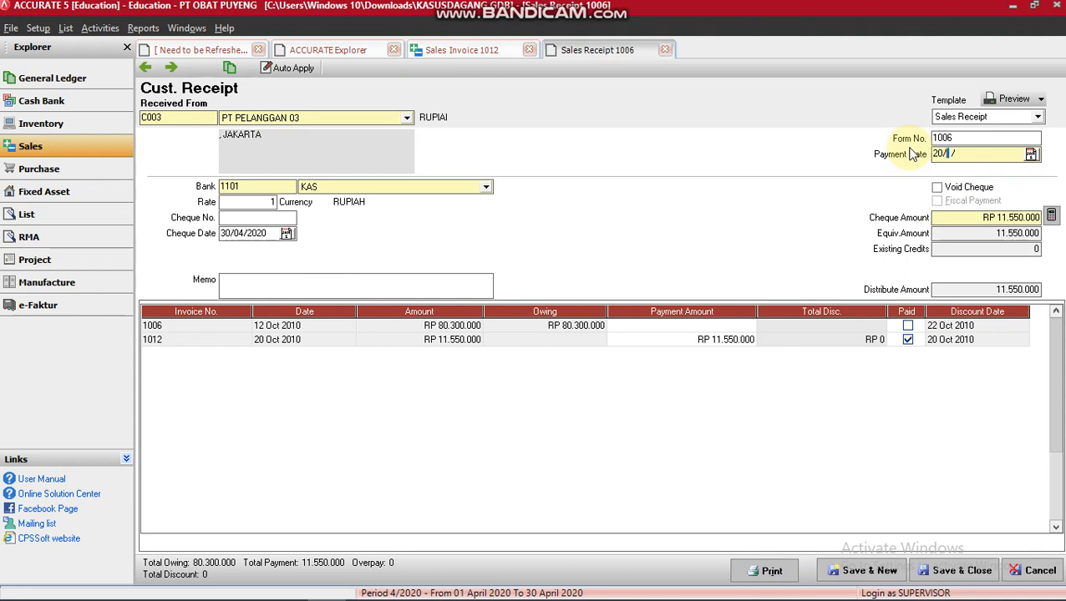
pyautogui.write('2010')
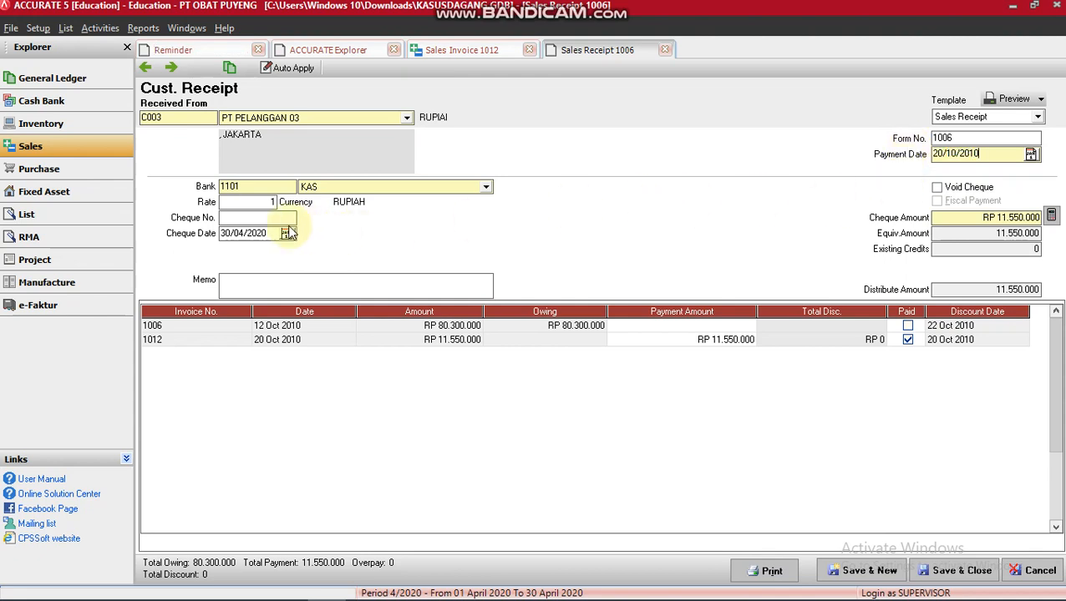
pyautogui.moveTo(266, 233); pyautogui.dragTo(195, 258)
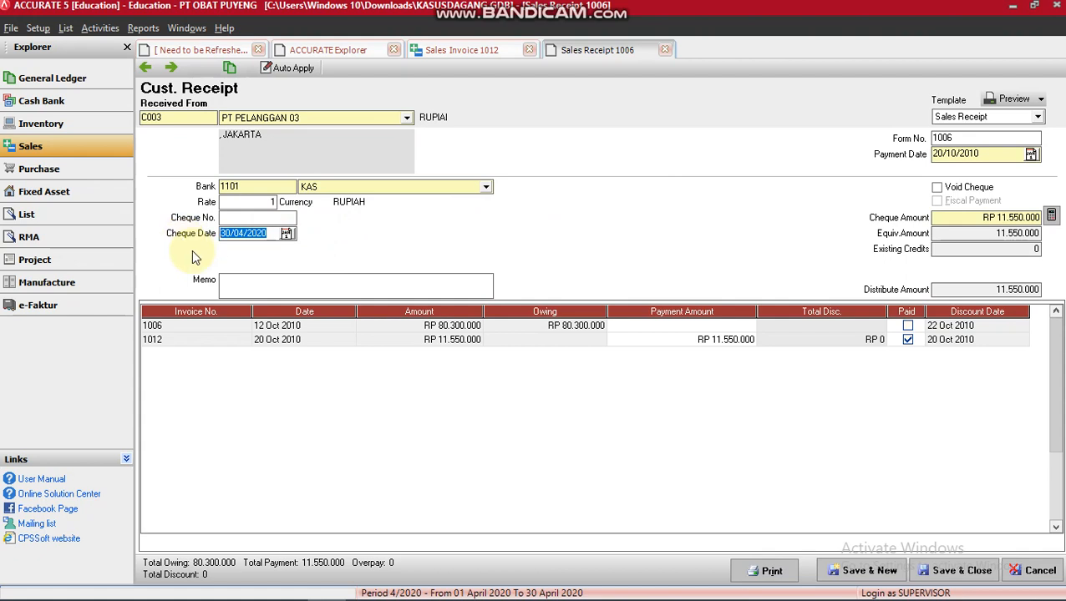
pyautogui.write('20/10/2010')
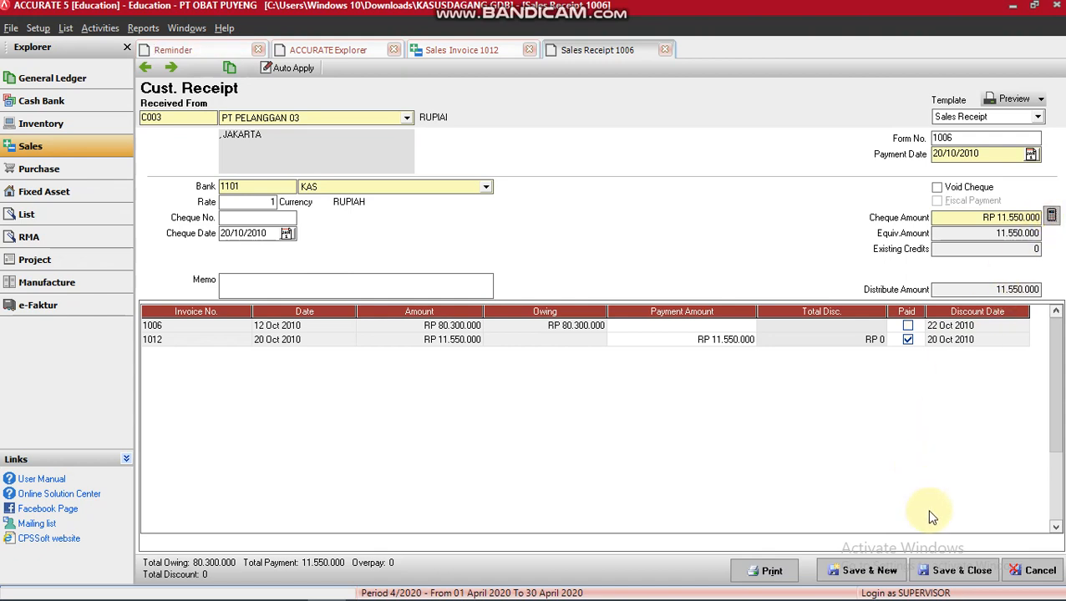
pyautogui.click(944, 572)
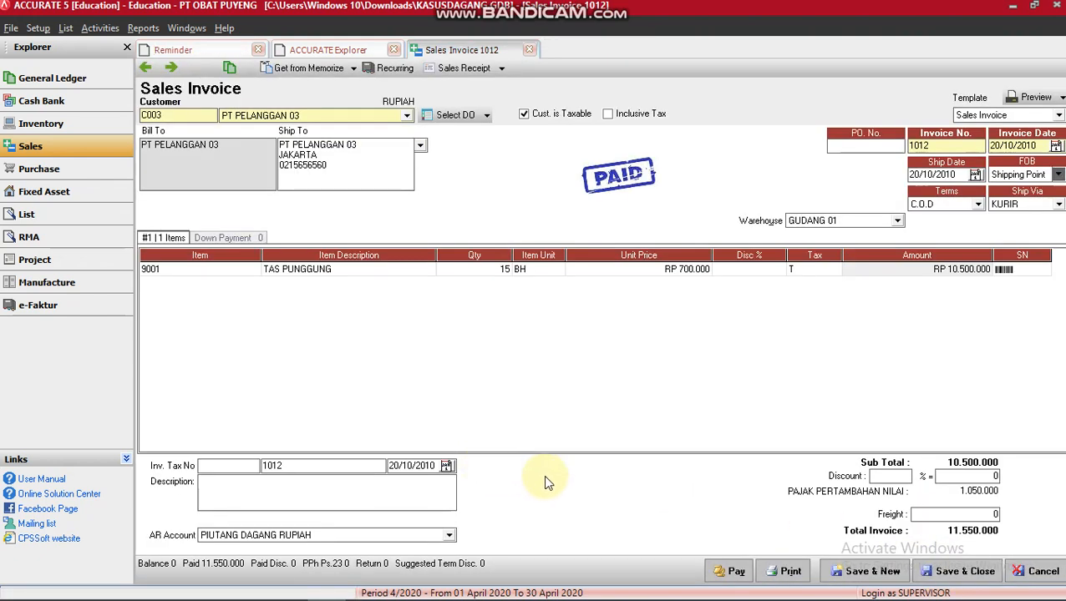
pyautogui.click(946, 565)
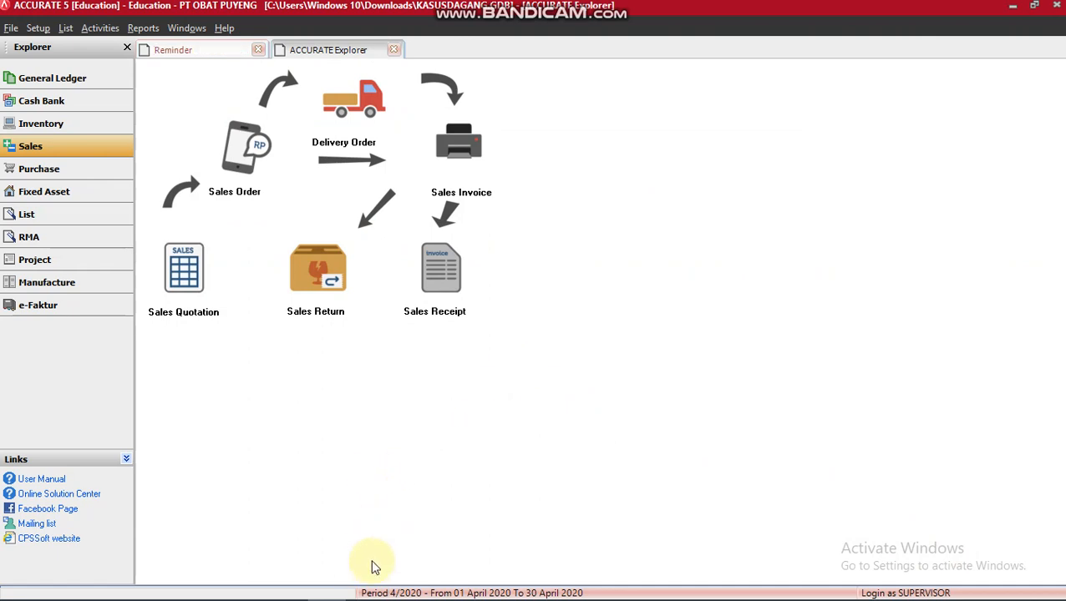
# Step: Check the module's PT Pelanggan 03 claim, then set the RMA's estimated fixed date to 17/11/2010 and its description to PENGEMBALIAN TAS PUNGGUNG
pyautogui.click(249, 587)
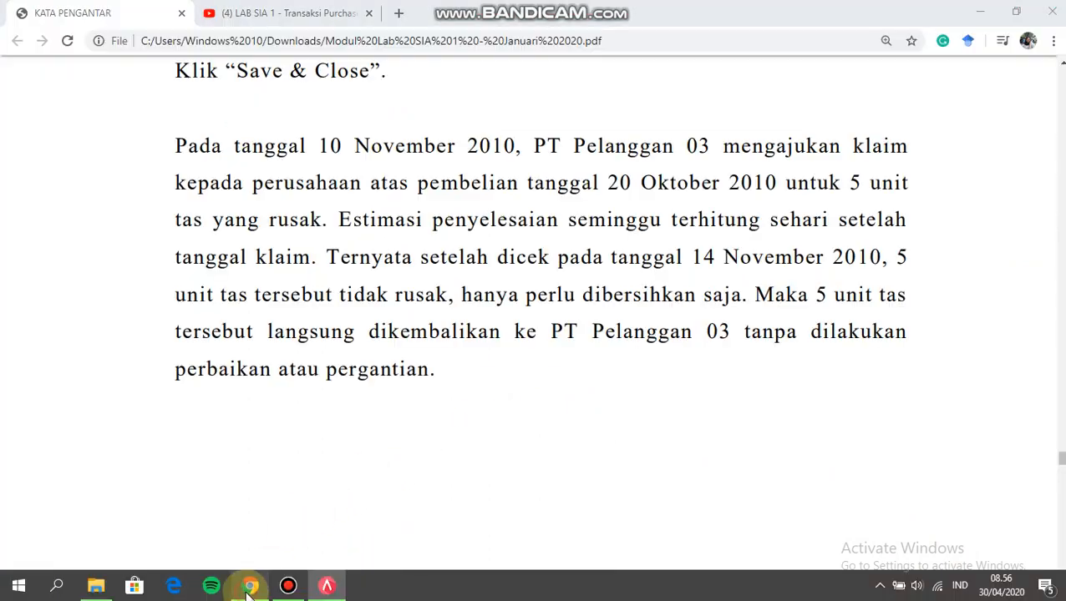
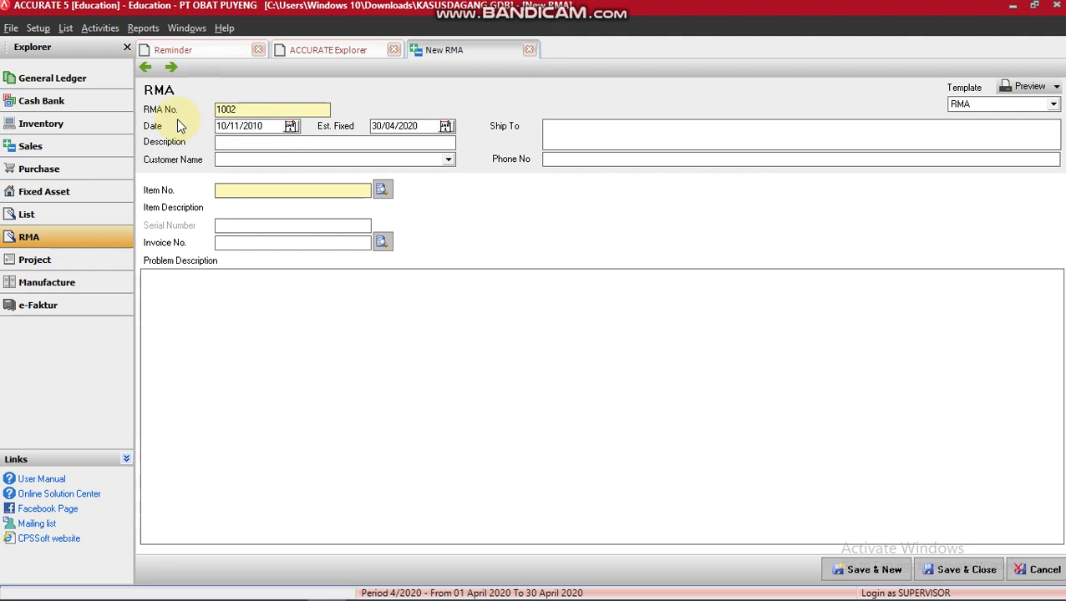
pyautogui.press('Tab')
pyautogui.write('1711')
pyautogui.write('2010')
pyautogui.write('PENG')
pyautogui.write('EMBALIA')
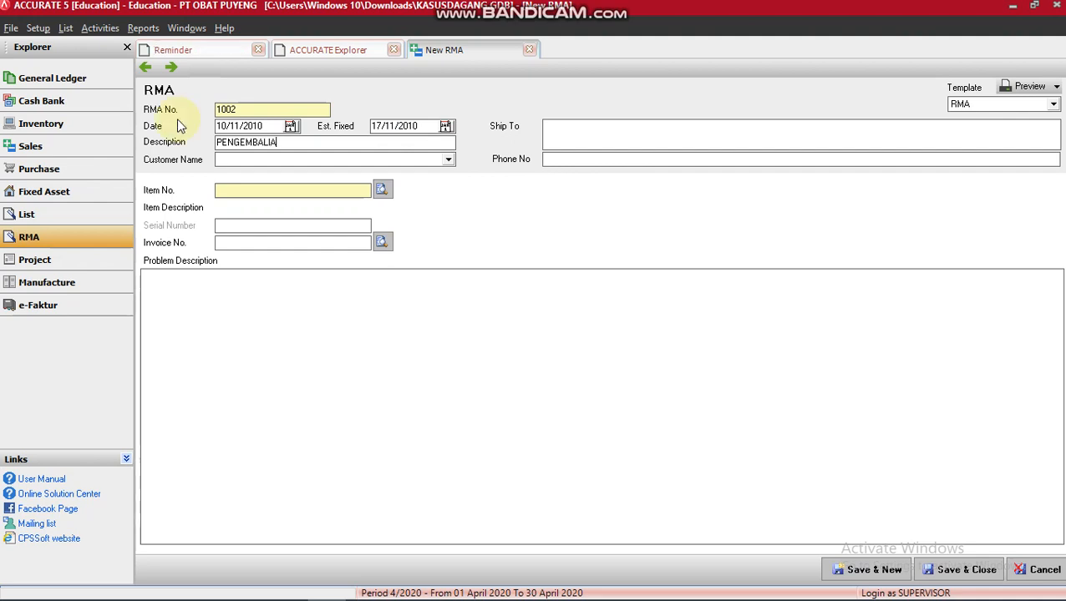
pyautogui.write('N TAS ')
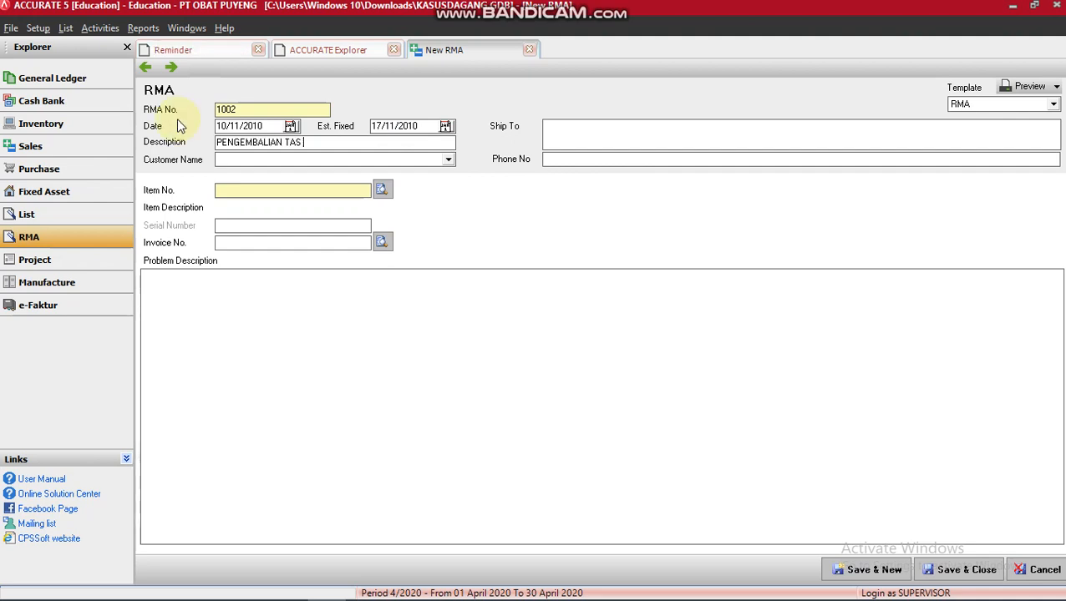
pyautogui.write('PUNGGUNG')
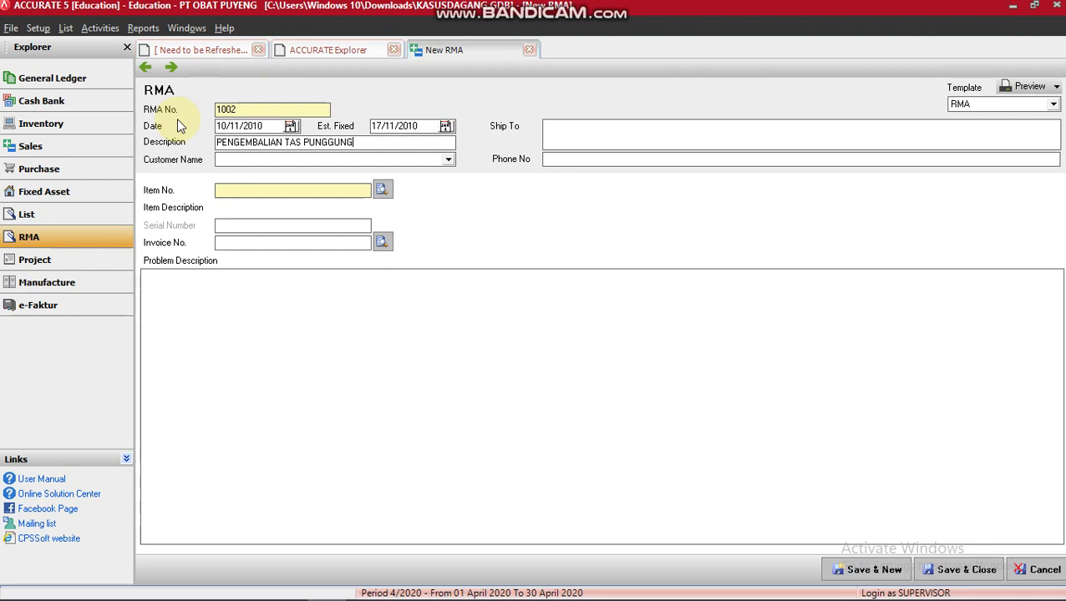
# Step: Set the customer of the new RMA to PT PELANGGAN 03
pyautogui.press('Tab')
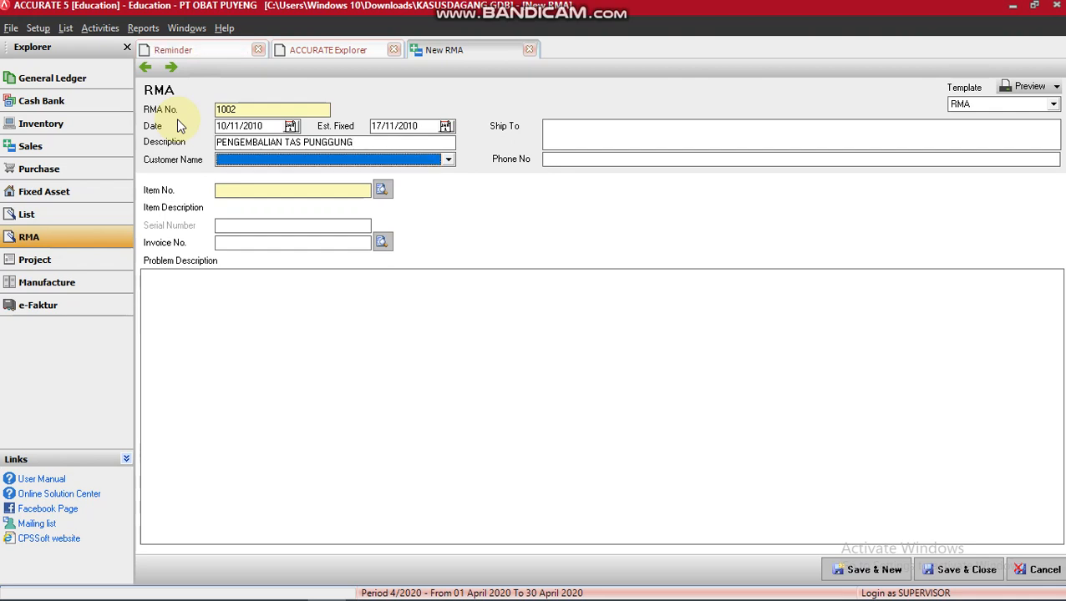
pyautogui.write('PT')
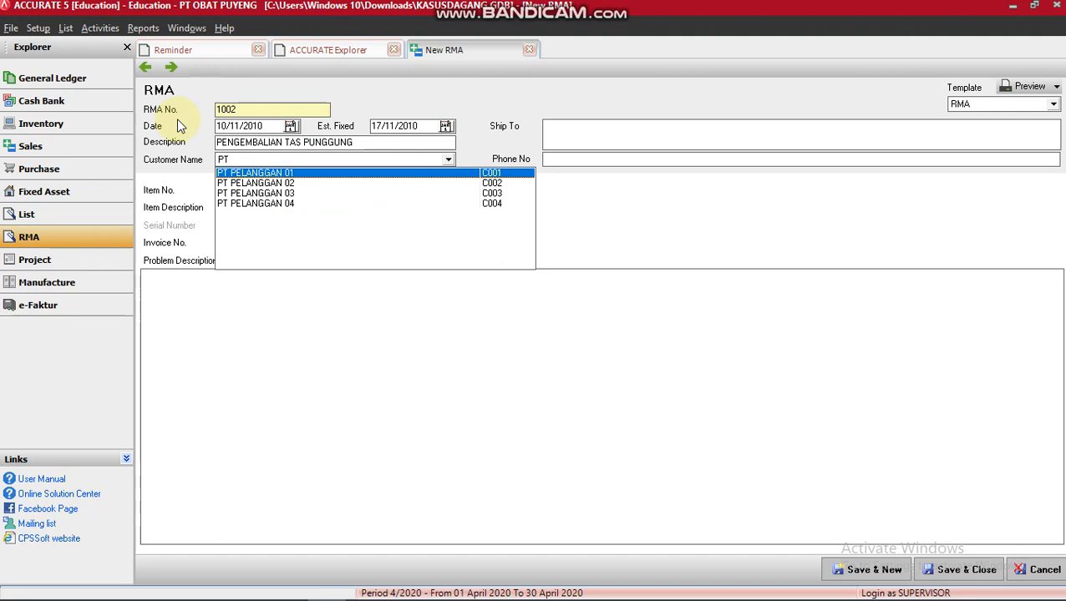
pyautogui.press('Down')
pyautogui.press('Down')
pyautogui.press('Return')
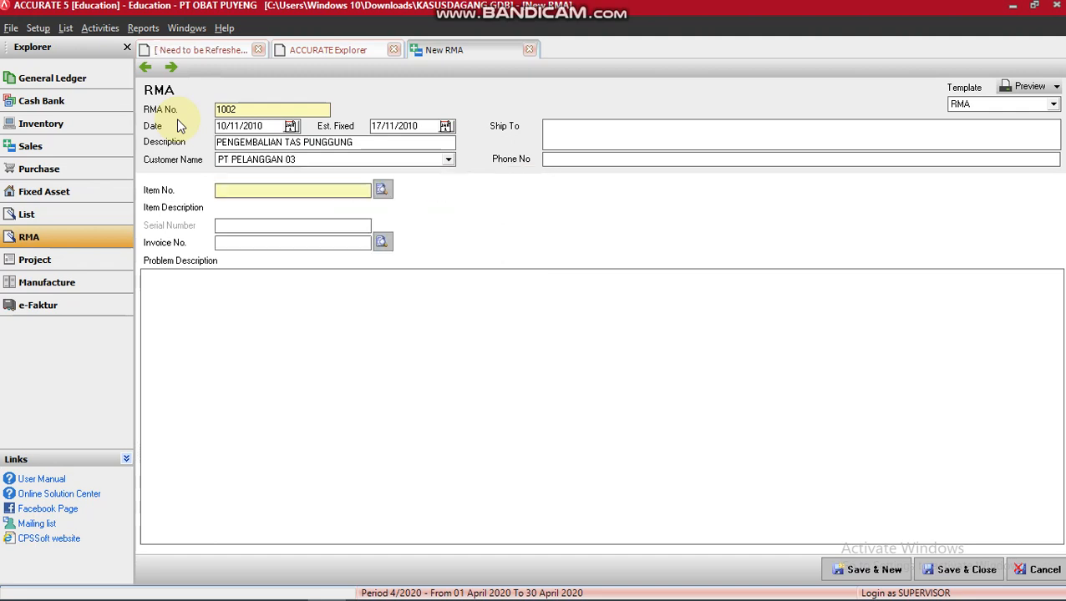
pyautogui.press('Tab')
pyautogui.press('Tab')
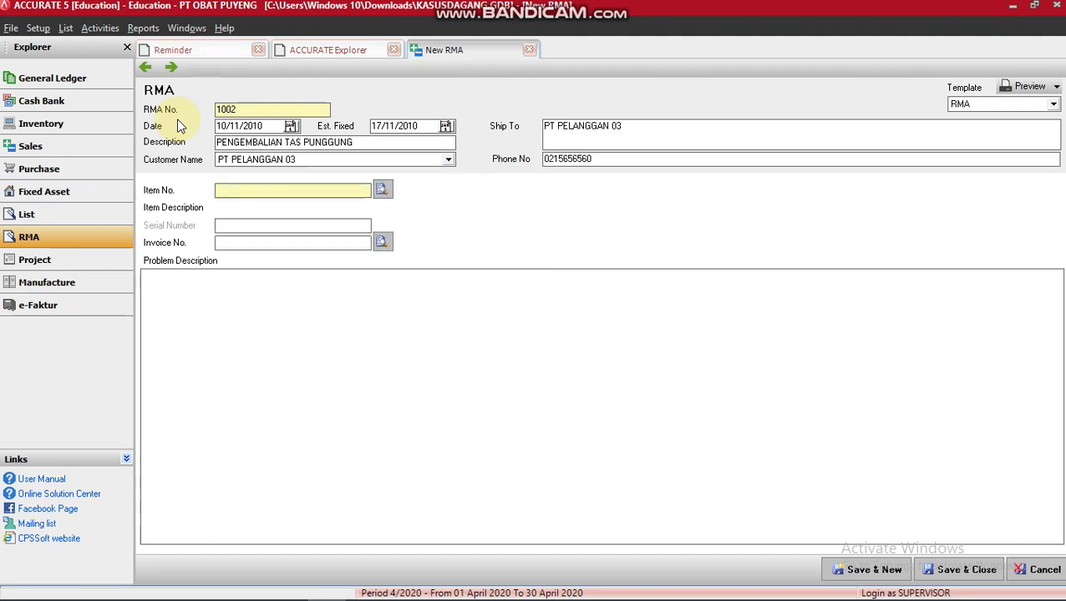
# Step: Assign item TAS PUNGGUNG to the RMA and link it to the invoice dated 20/10/2010
pyautogui.click(382, 191)
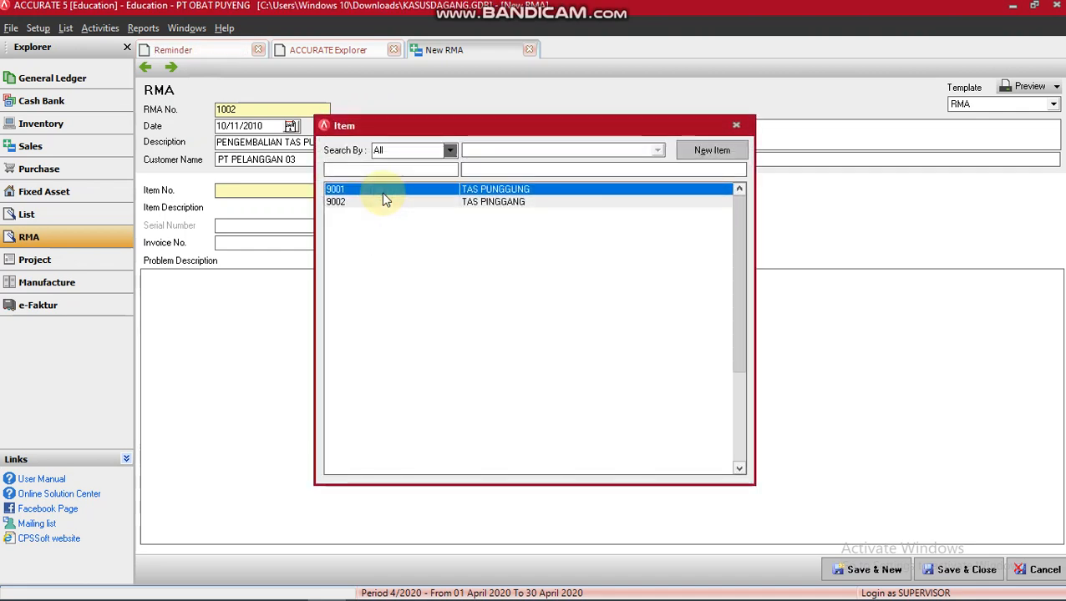
pyautogui.click(381, 192)
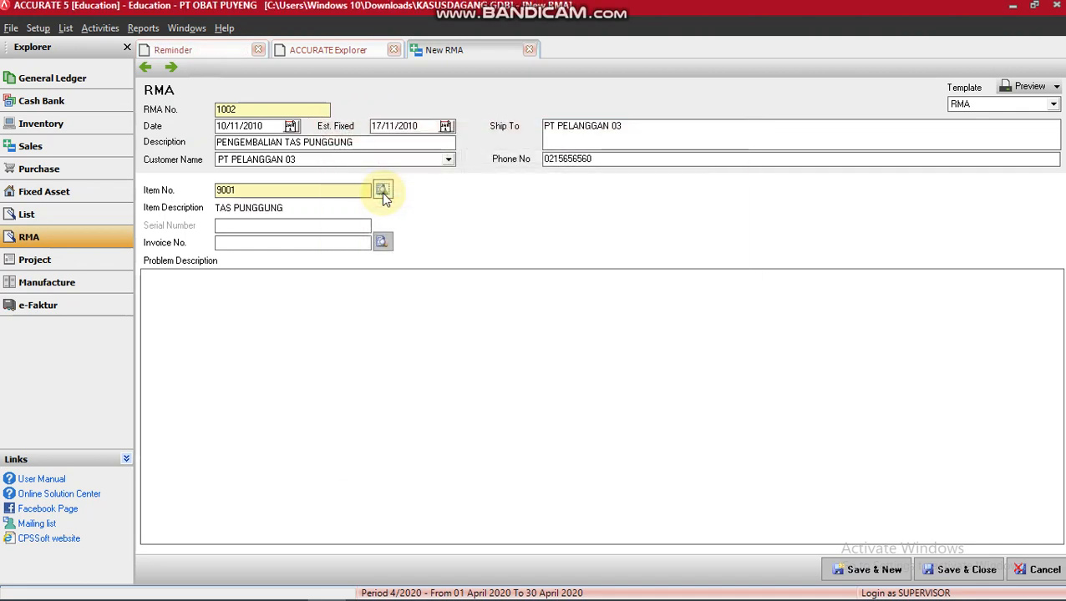
pyautogui.click(382, 244)
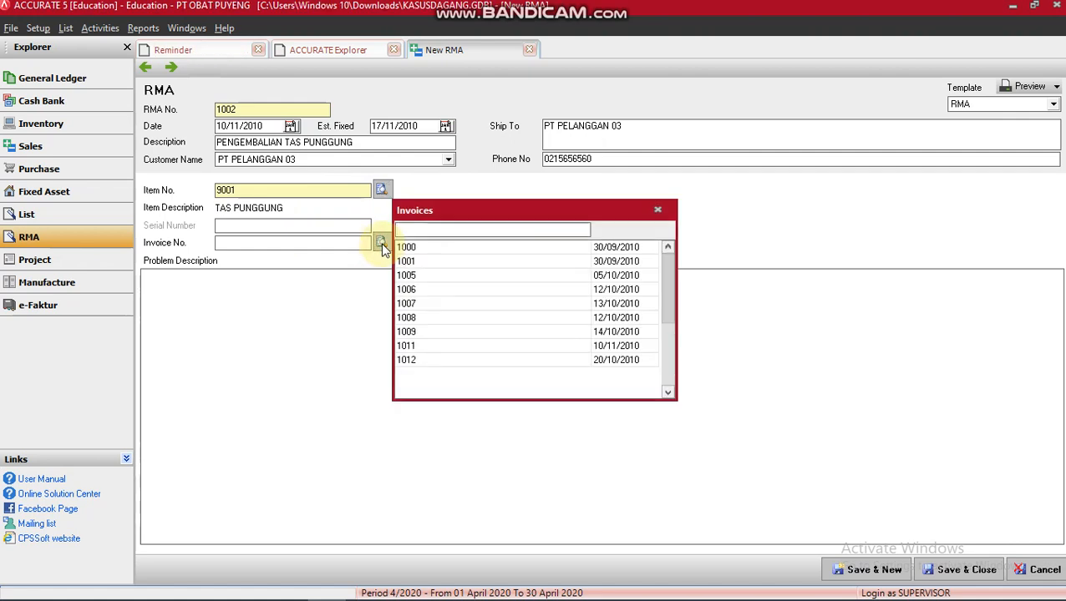
pyautogui.click(434, 360)
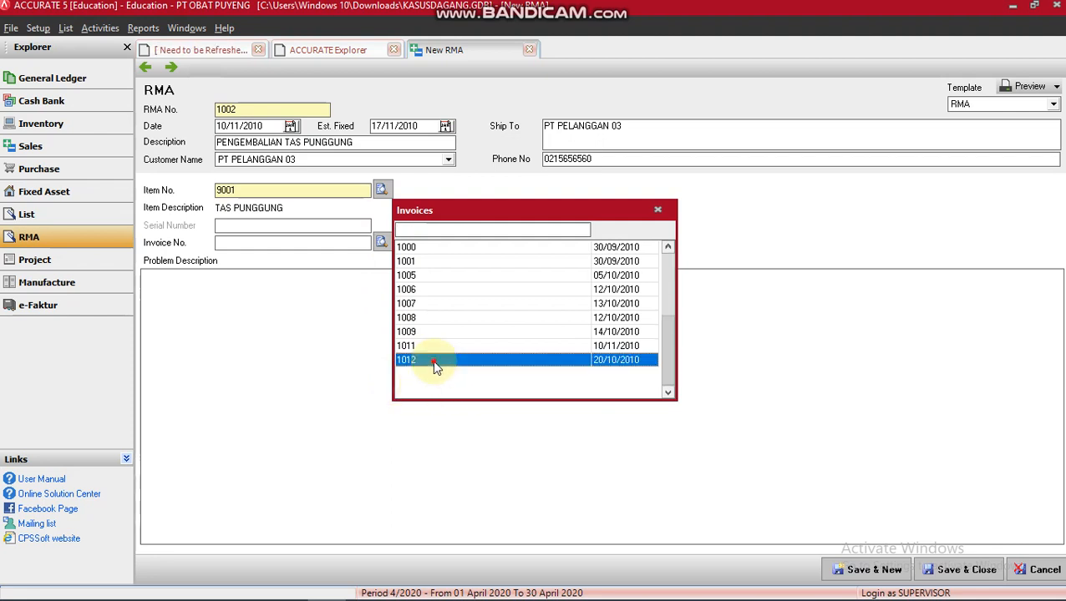
pyautogui.doubleClick(434, 364)
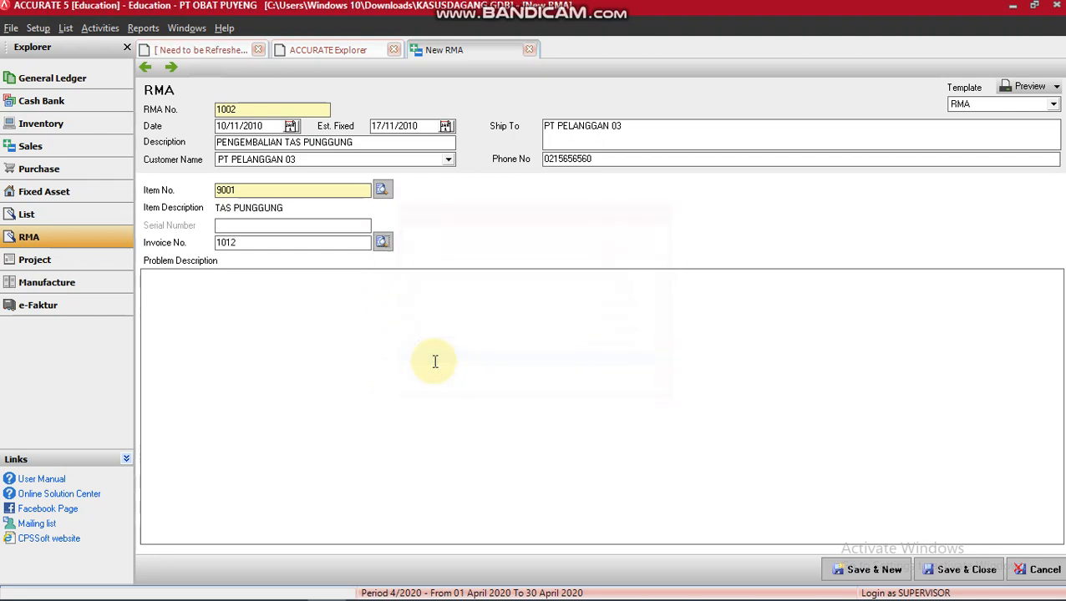
# Step: Enter the problem description PENGEMBALIAN 5 UNIT TAS PUNGGUNG, and save and close the RMA
pyautogui.click(165, 291)
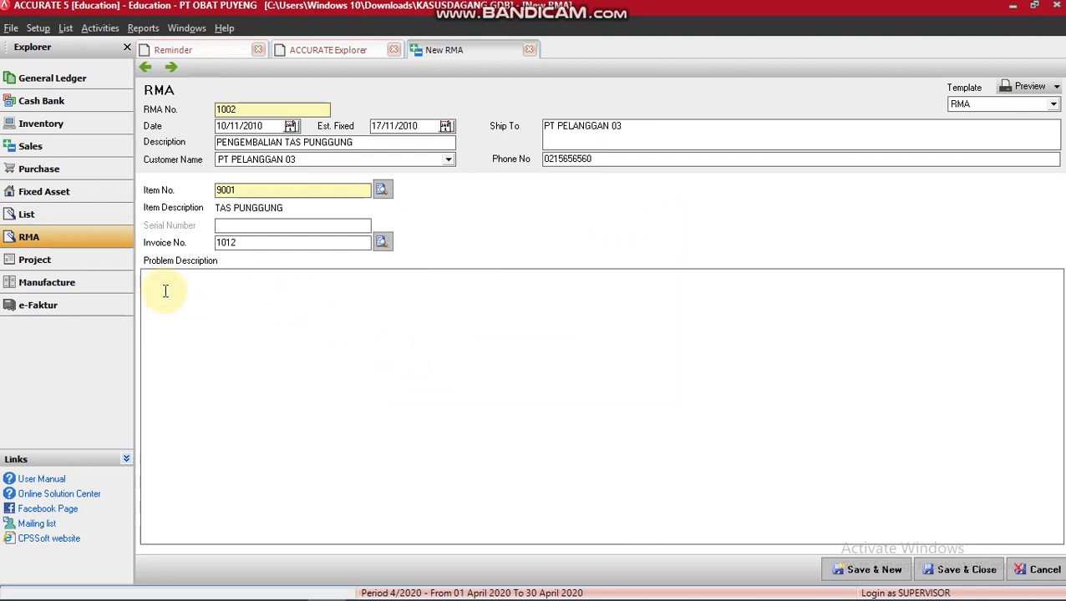
pyautogui.write('PENGEMBALIAN 5 UNIT TAS PUNGGUNG')
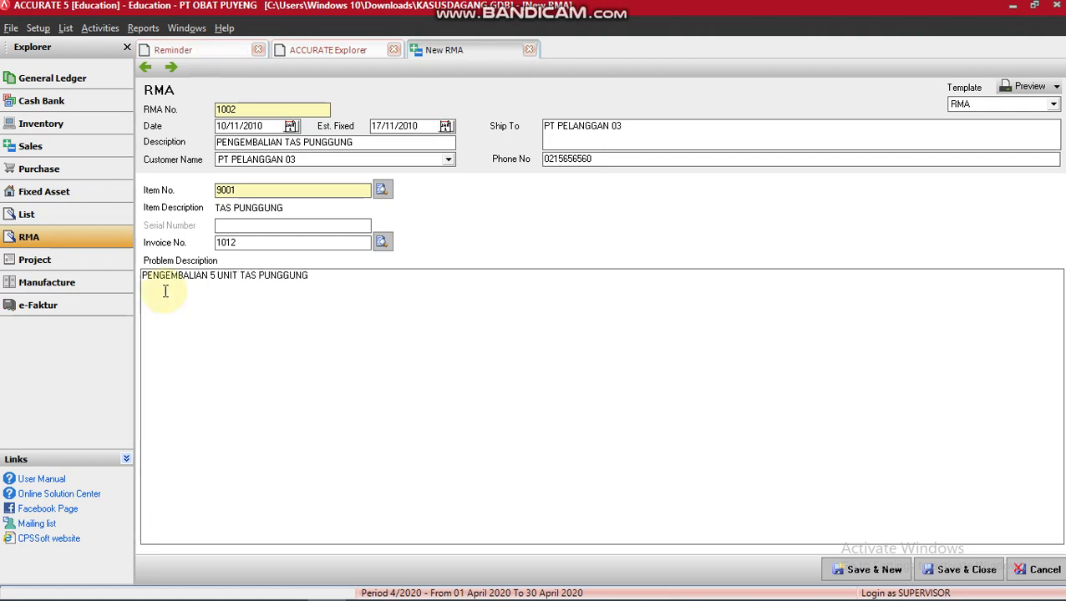
pyautogui.click(961, 571)
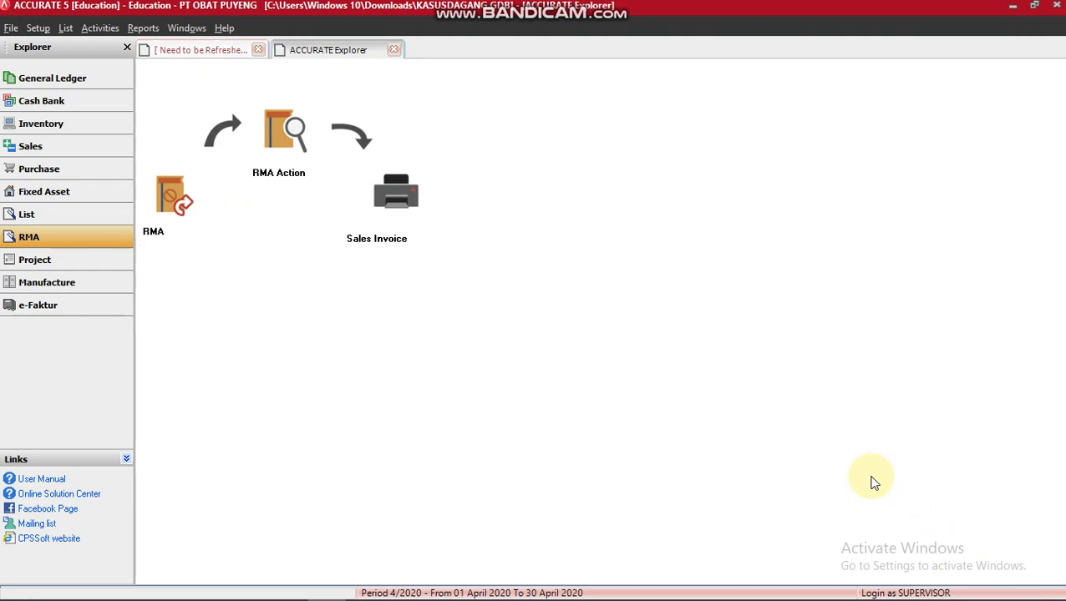
# Step: Create an RMA action dated 14/11/2010 for the RMA of 10/11/2010 with the action Canceled, and save and close it
pyautogui.click(289, 137)
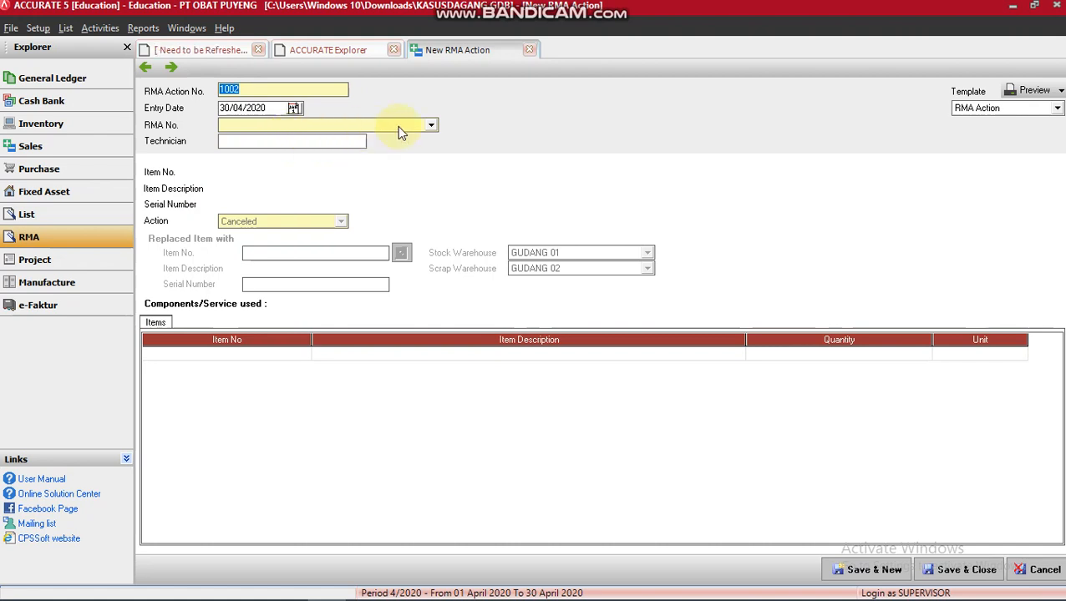
pyautogui.click(272, 108)
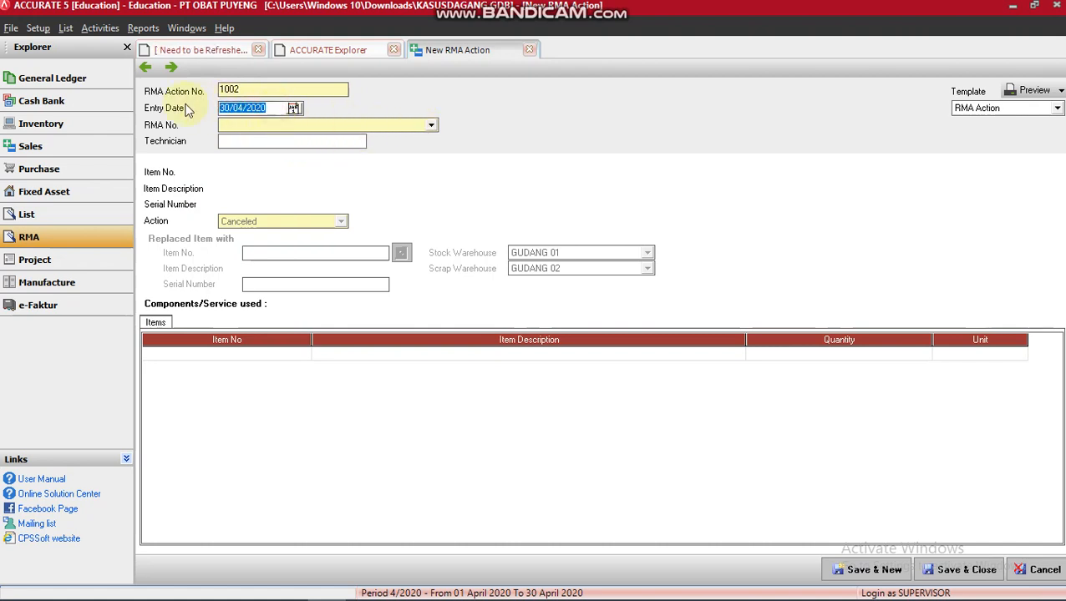
pyautogui.write('14/11/2010')
pyautogui.click(251, 127)
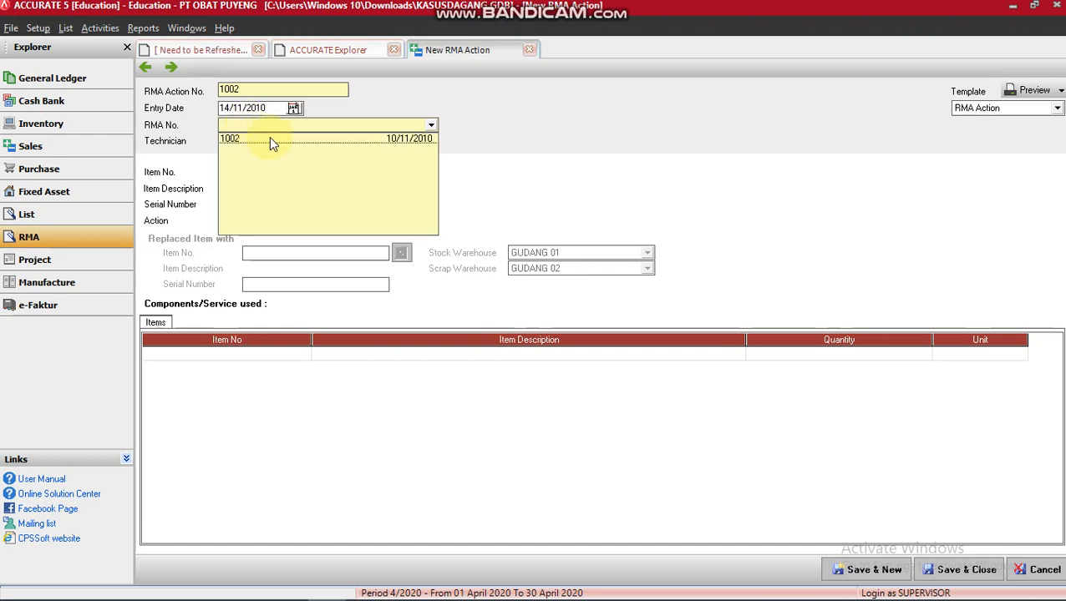
pyautogui.click(269, 137)
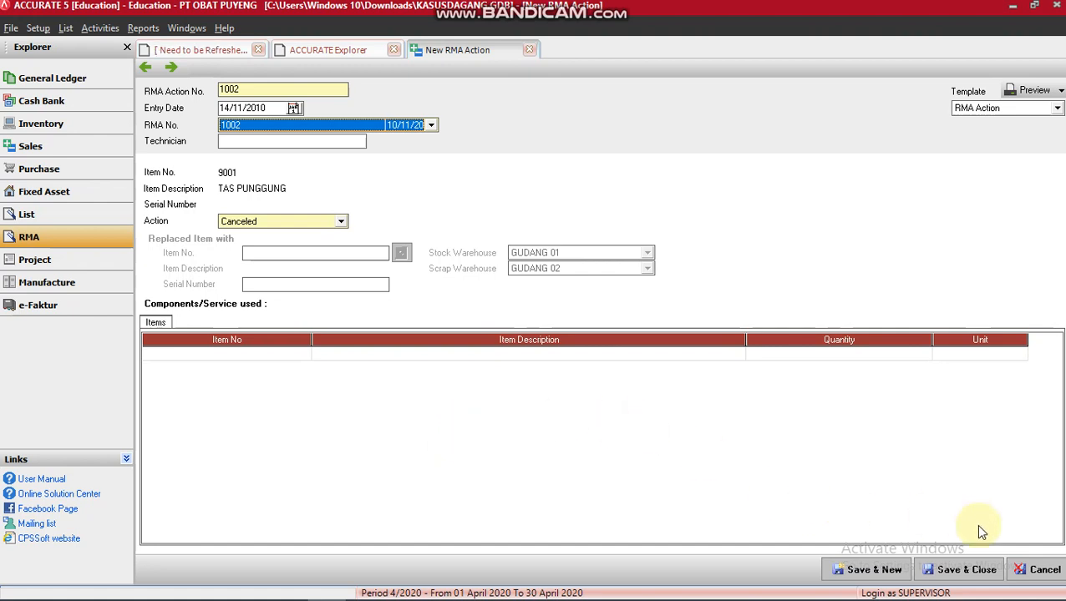
pyautogui.click(974, 573)
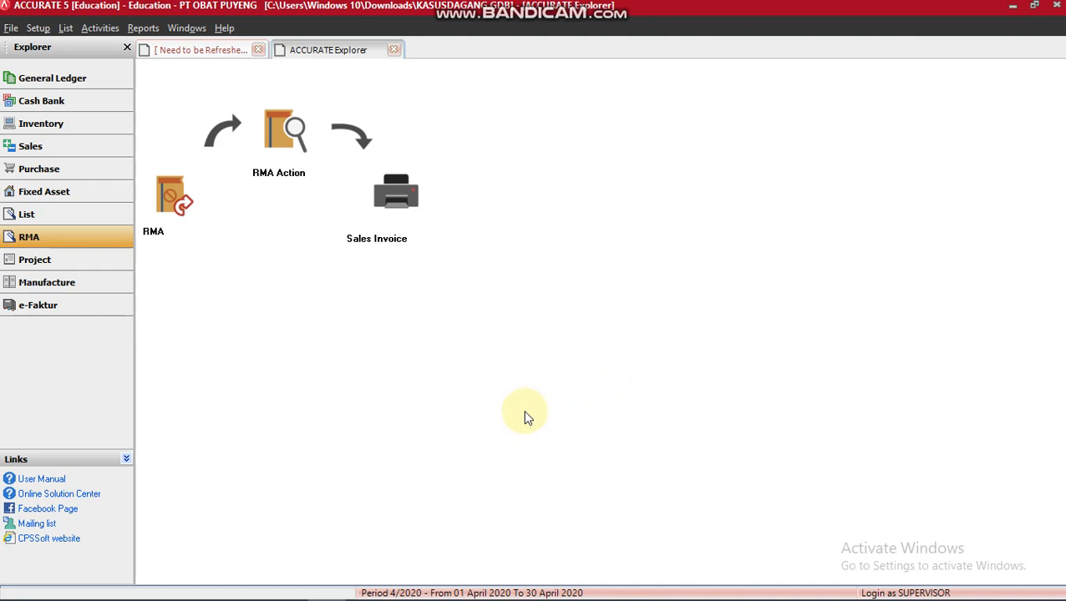
# Step: Switch to the module PDF in Chrome and read chapter XII on cash/bank payments, including Kasus I and its Other Payment entry procedure
pyautogui.hotkey('alt', 'Tab')
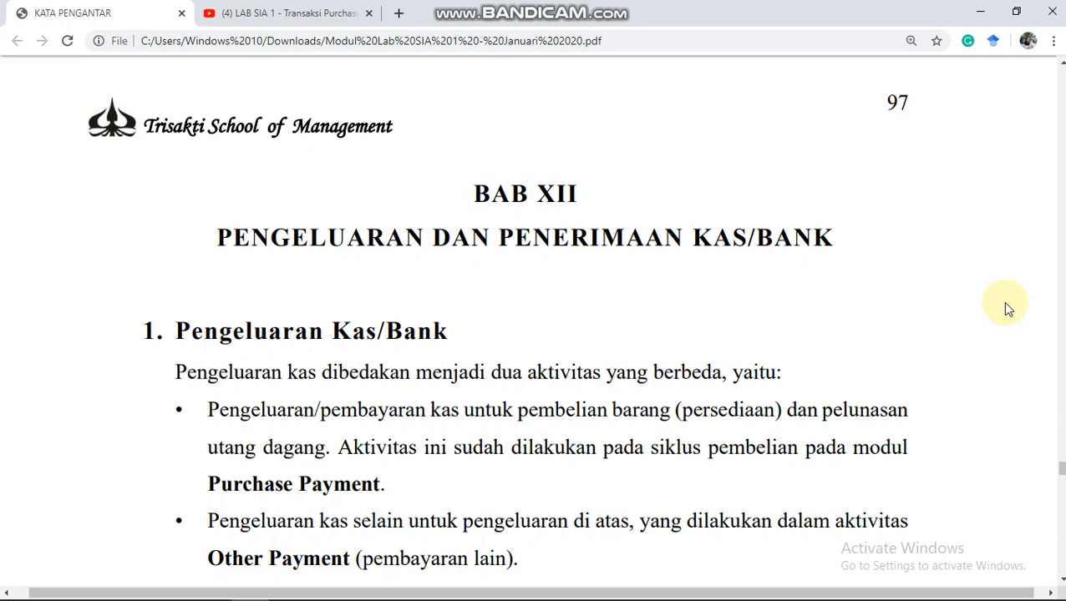
pyautogui.scroll(-2, 1006, 307)
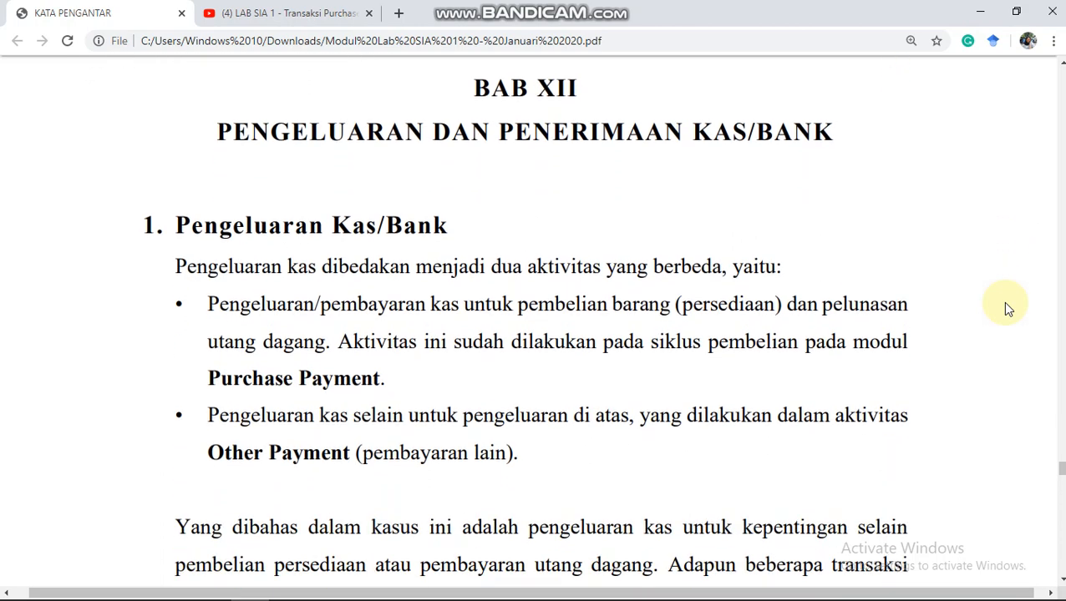
pyautogui.scroll(-2, 1007, 307)
pyautogui.scroll(-2, 1006, 308)
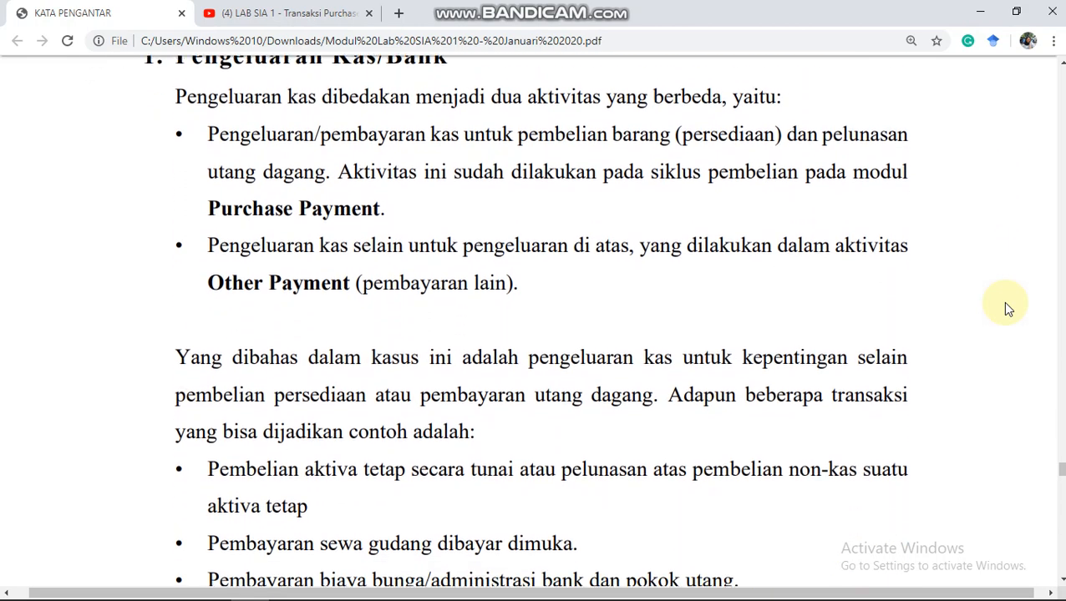
pyautogui.scroll(-1, 1006, 307)
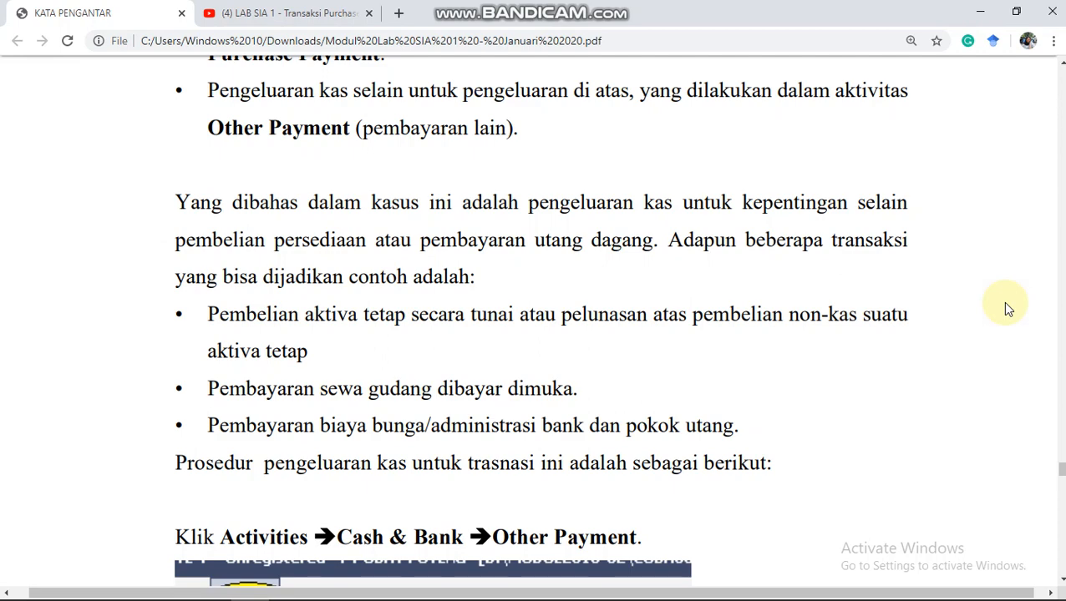
pyautogui.scroll(-3, 1006, 304)
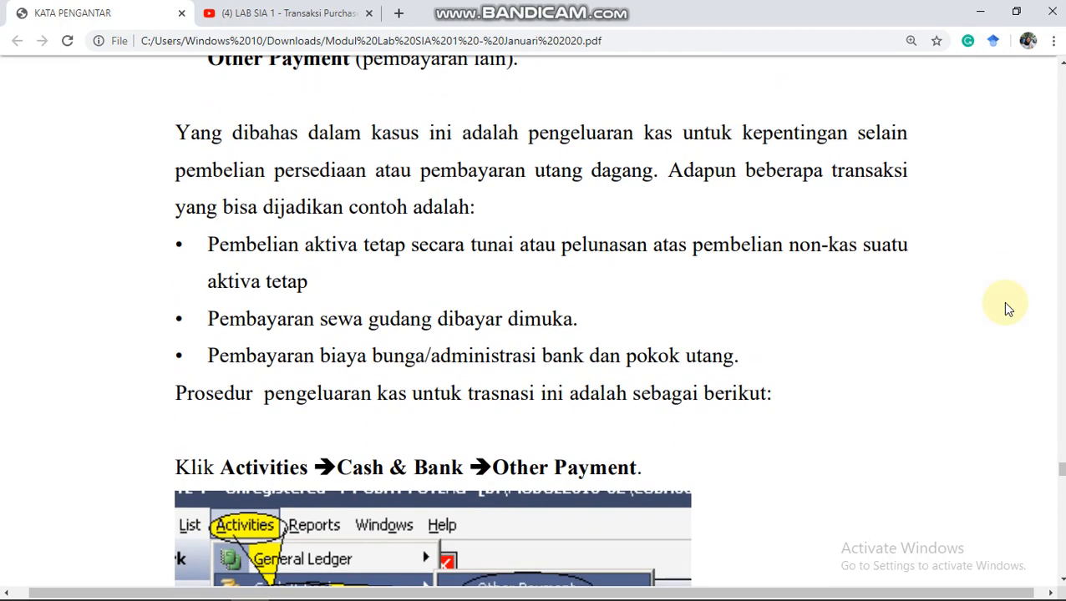
pyautogui.scroll(-3, 1005, 308)
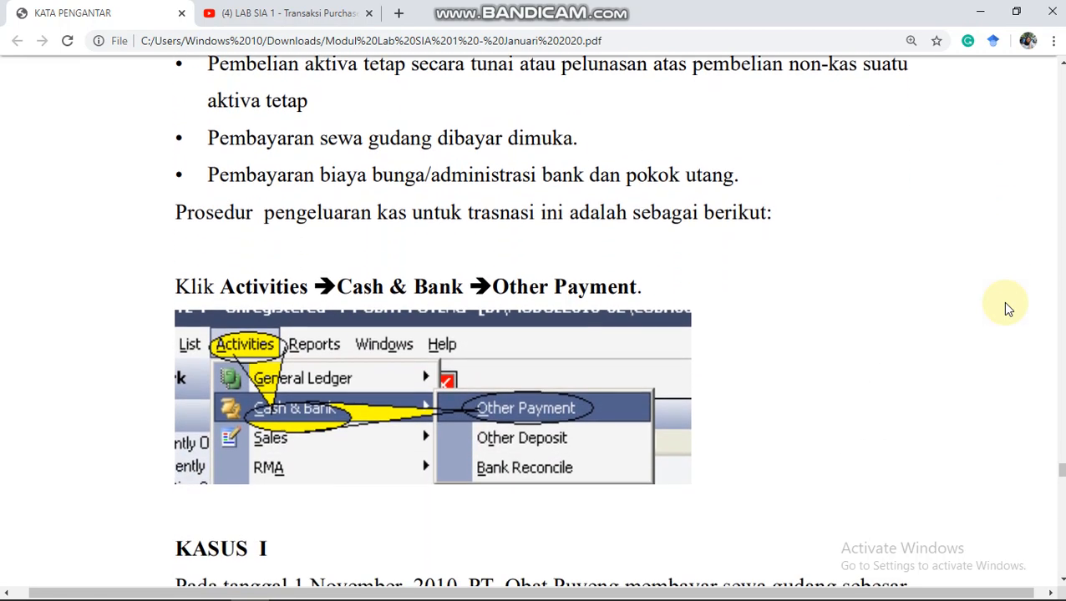
pyautogui.scroll(-5, 1005, 308)
pyautogui.scroll(-3, 1008, 309)
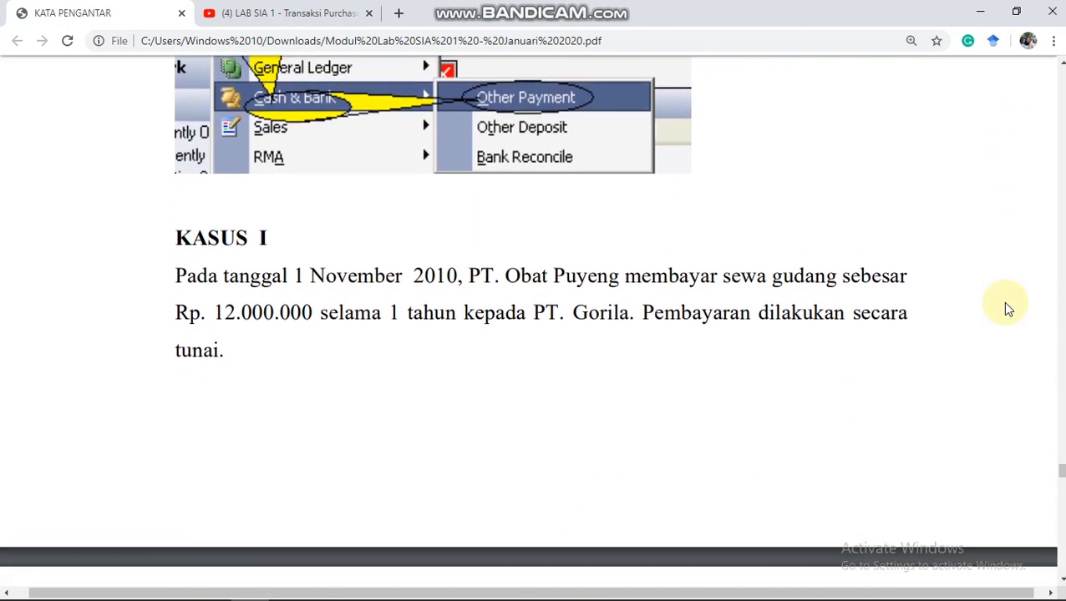
pyautogui.scroll(-2, 1008, 309)
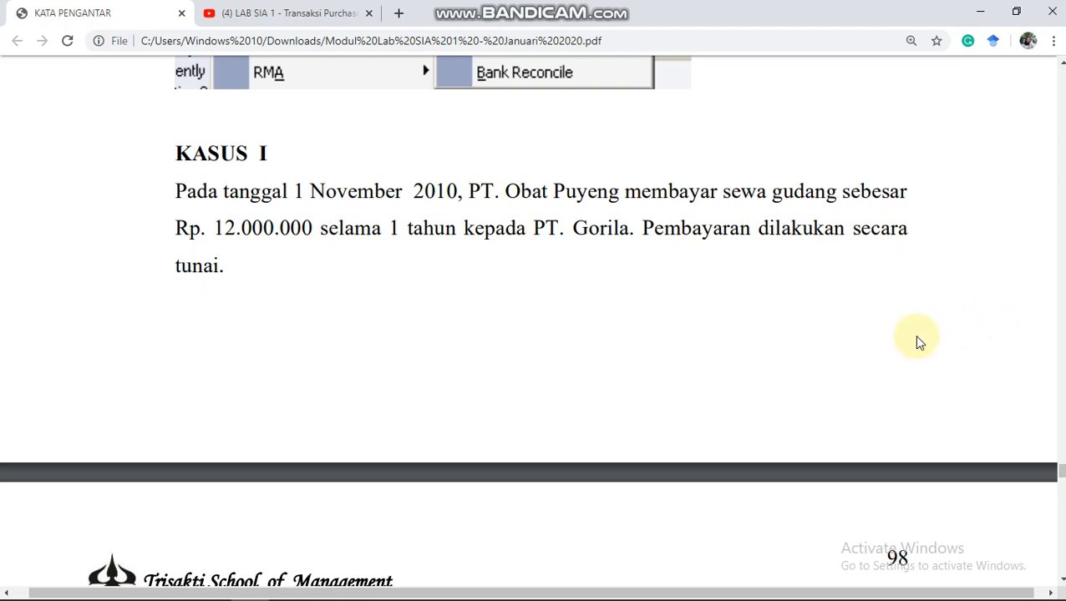
pyautogui.scroll(-2, 917, 343)
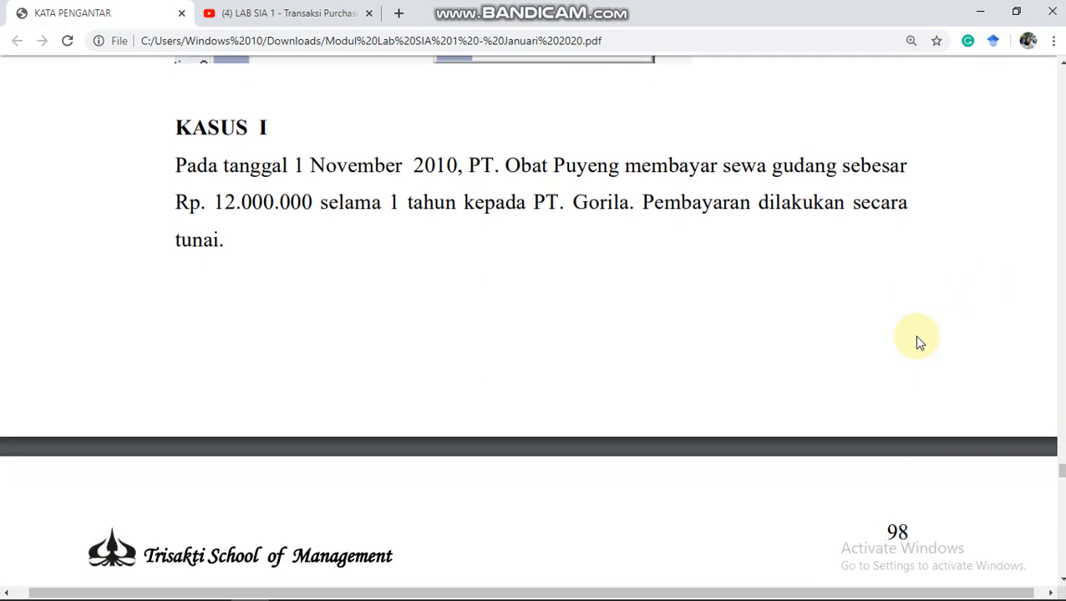
pyautogui.scroll(-4, 916, 338)
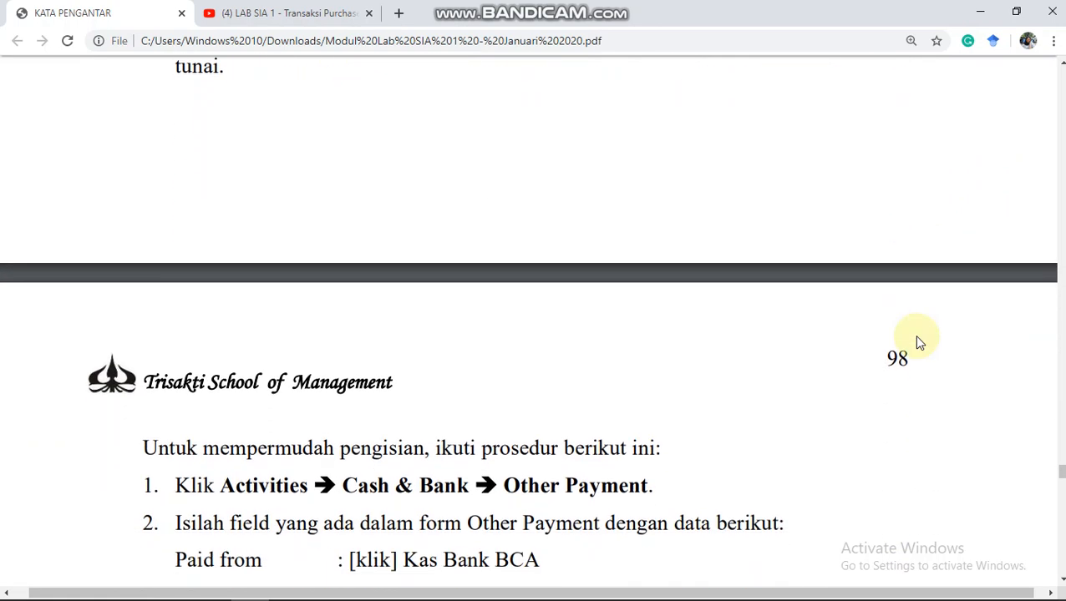
pyautogui.scroll(-2, 917, 342)
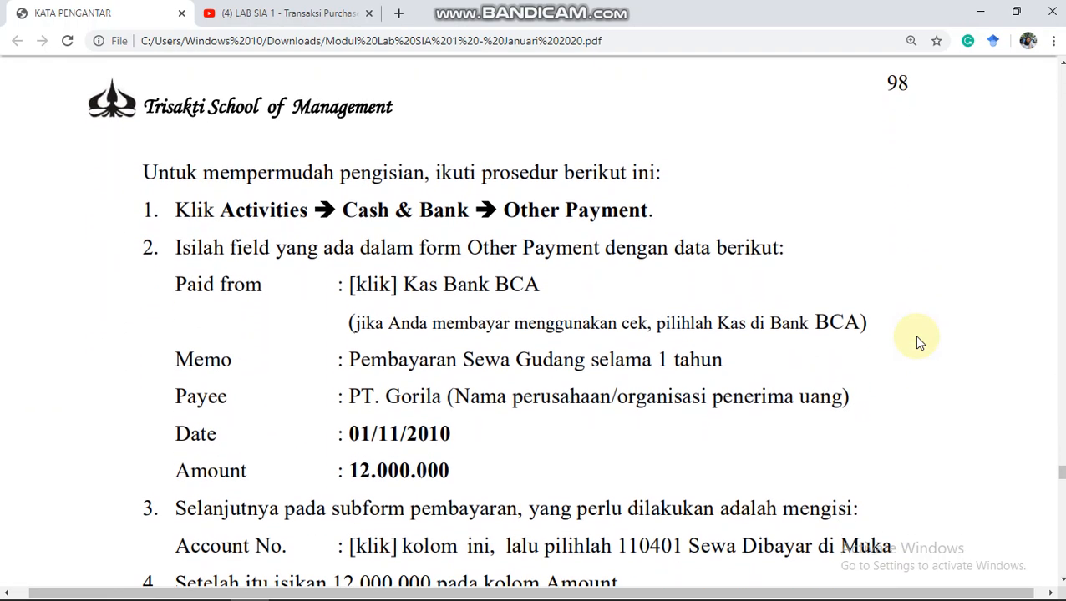
pyautogui.scroll(-1, 917, 342)
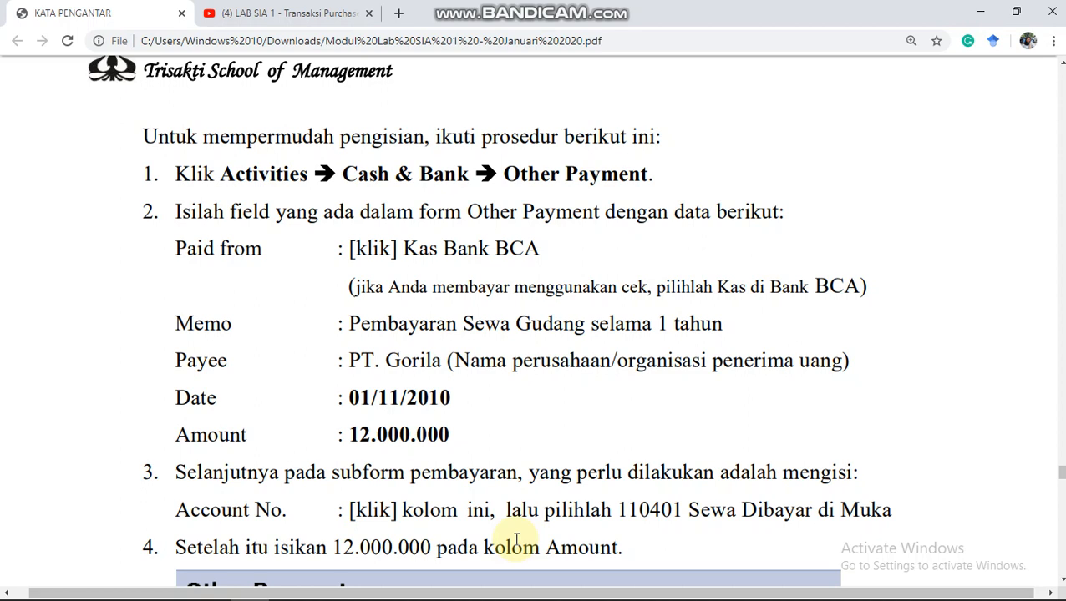
pyautogui.moveTo(327, 583)
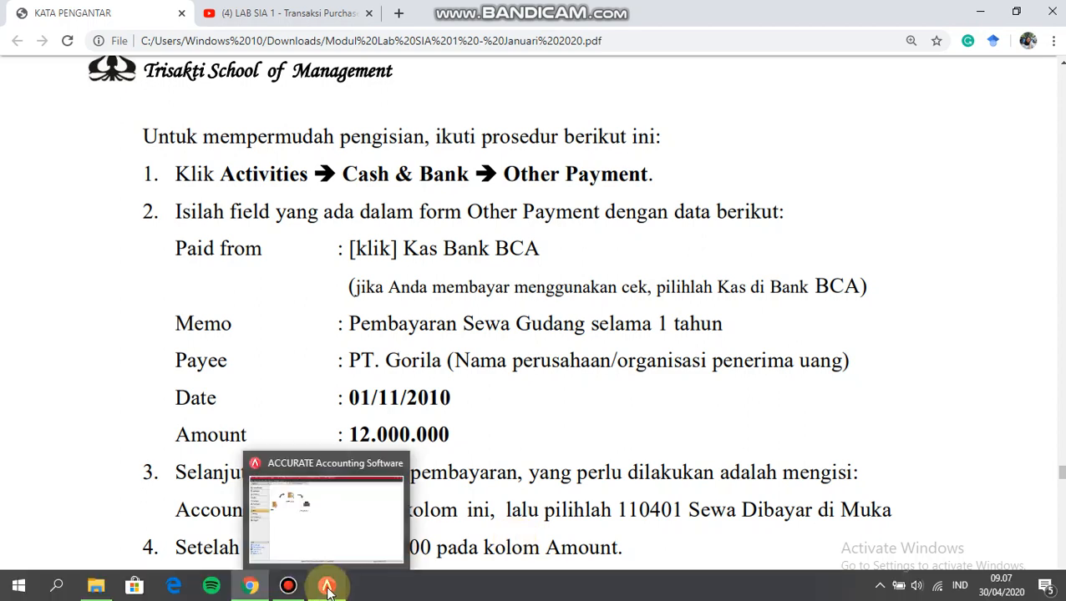
# Step: Switch to ACCURATE and start a new Cash Bank Other Payment paid from the KAS account
pyautogui.click(347, 514)
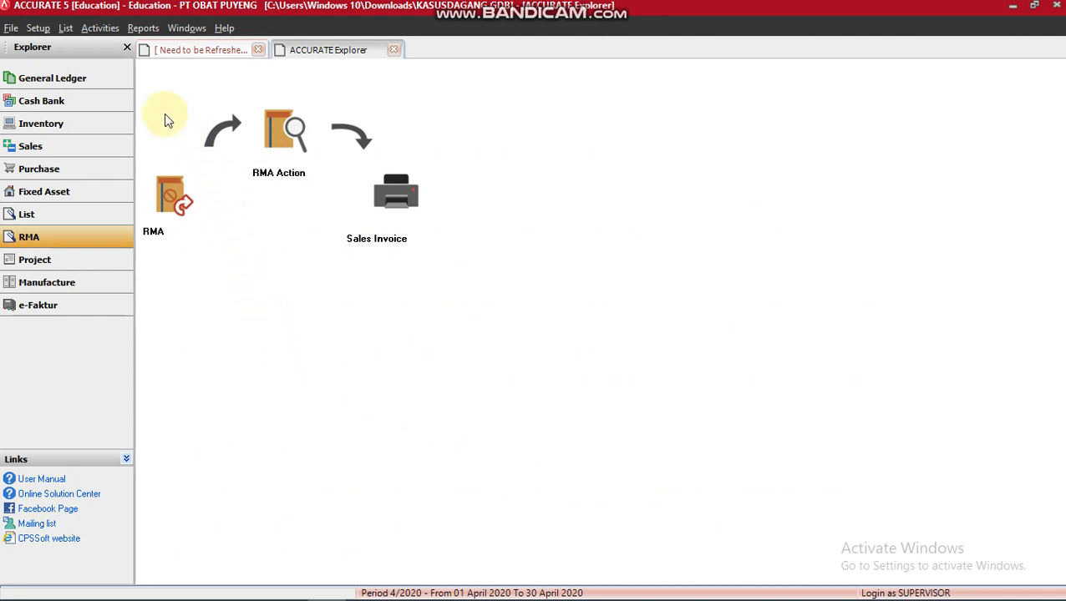
pyautogui.click(87, 106)
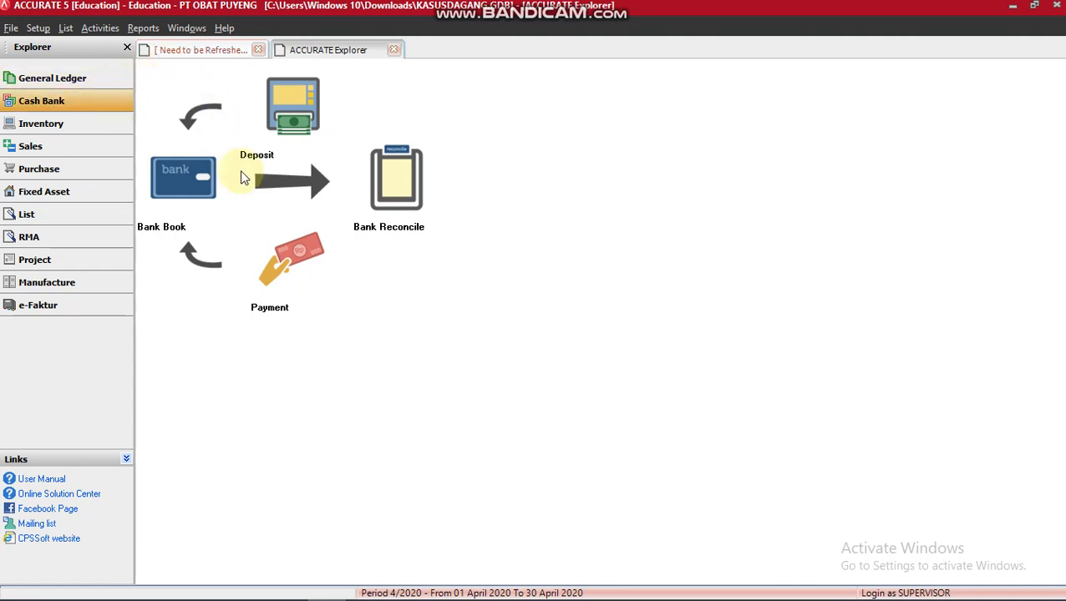
pyautogui.click(293, 269)
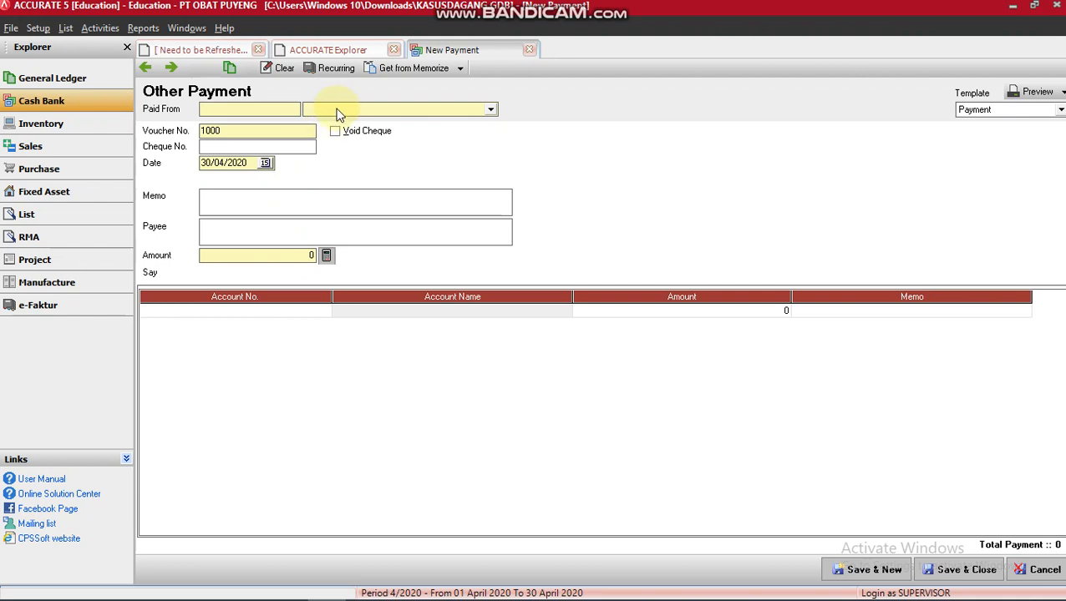
pyautogui.click(338, 110)
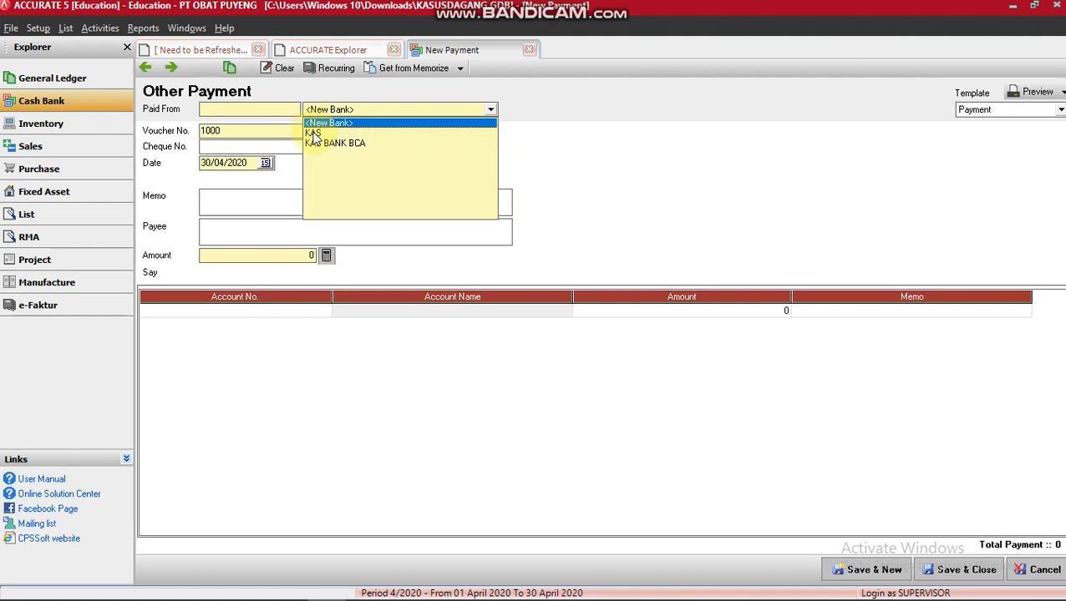
pyautogui.click(314, 135)
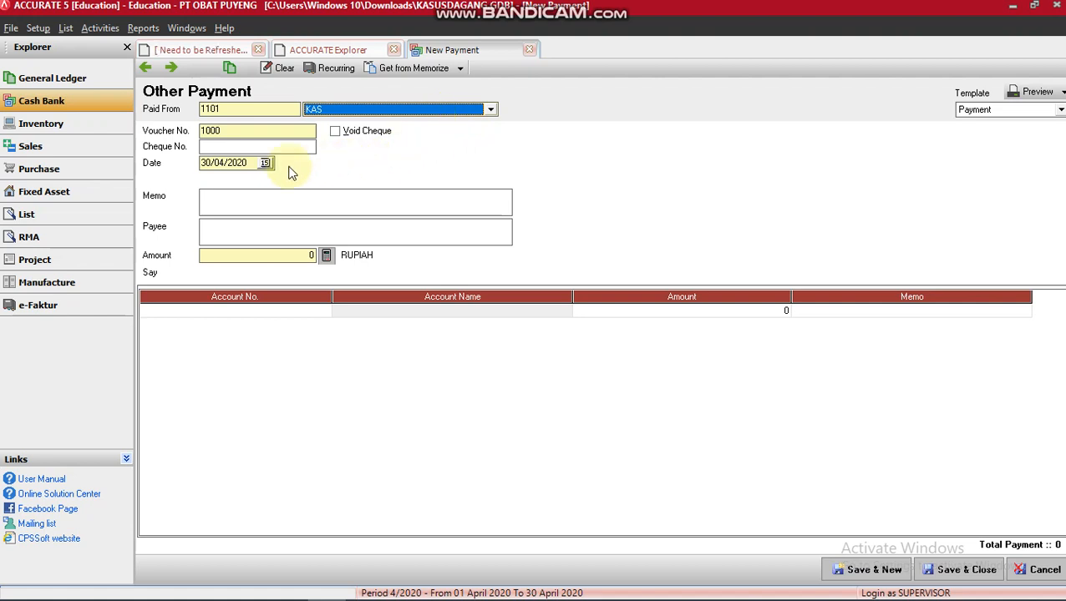
# Step: Set the Other Payment's transaction date to 01/11/2010
pyautogui.click(229, 164)
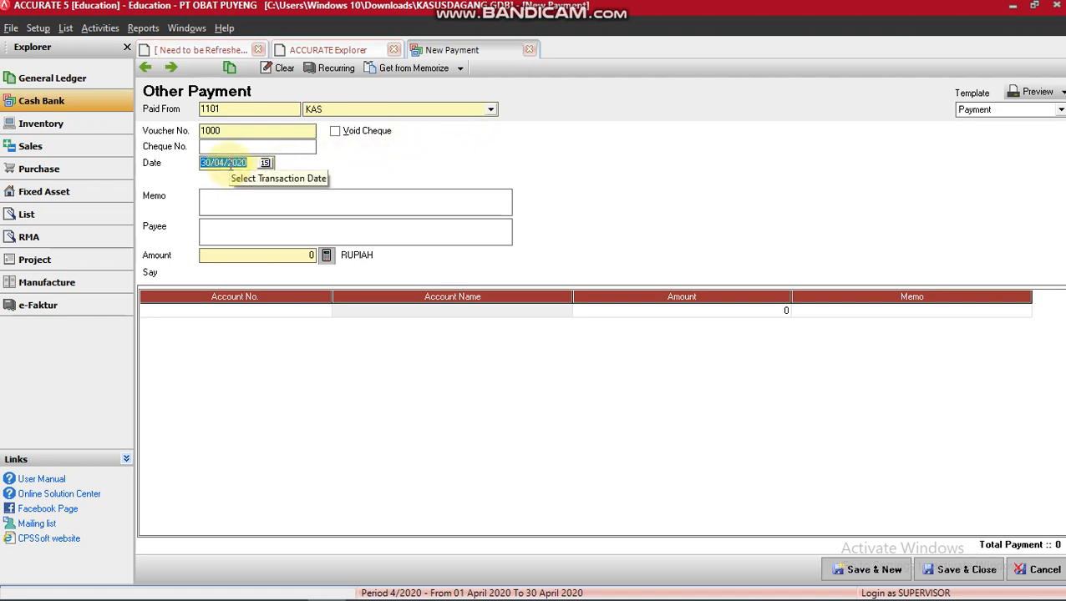
pyautogui.press('BackSpace')
pyautogui.write('01/11/2010')
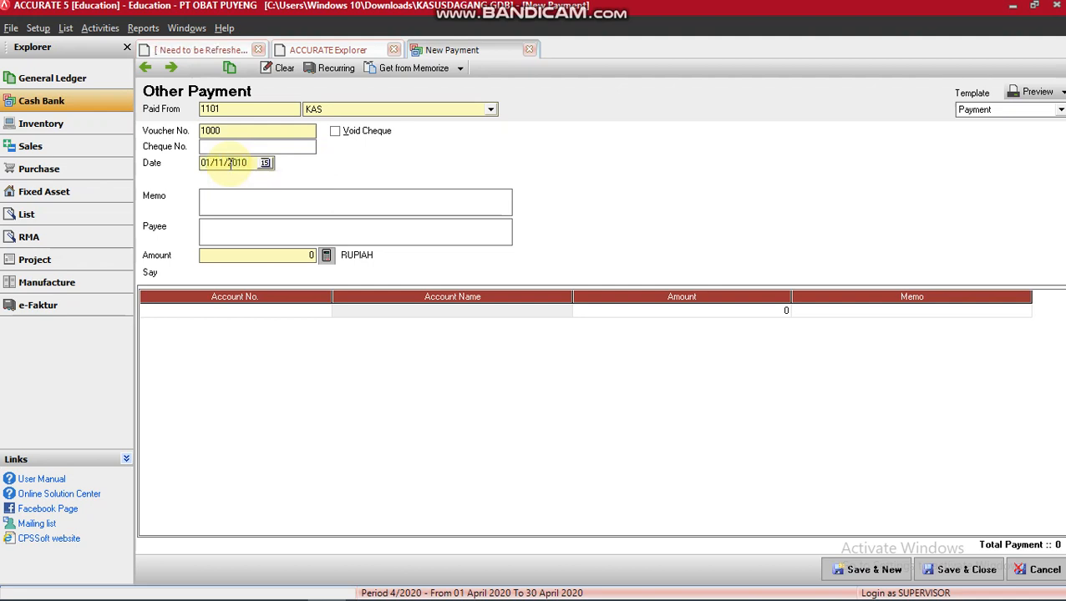
# Step: Enter the memo "PEMBAYARAN SEWA GUDANG SELAMA 1 TAHUN" on the payment from KAS
pyautogui.click(228, 200)
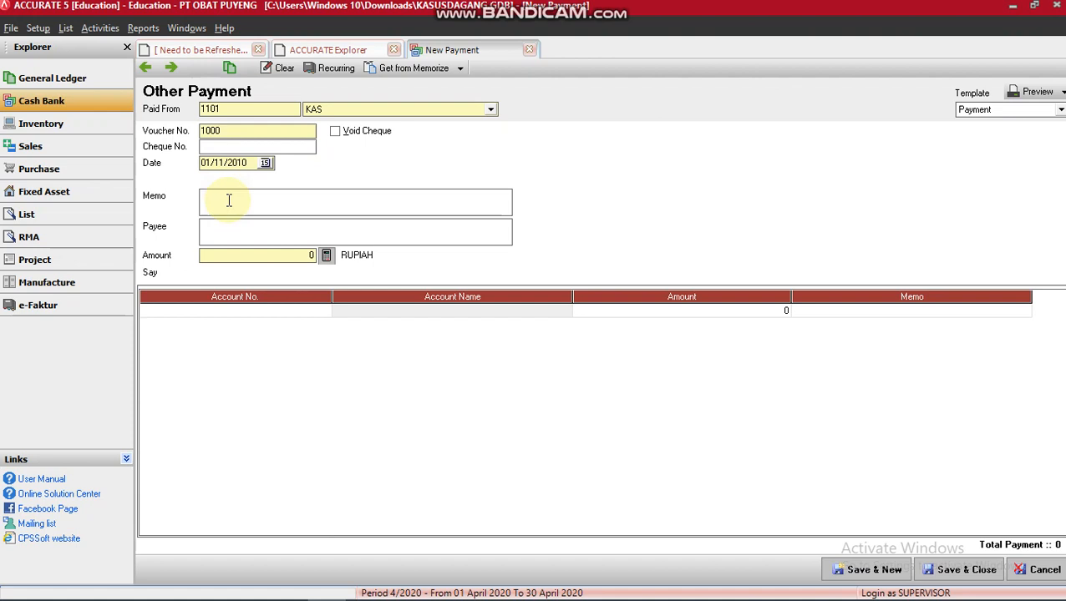
pyautogui.write('PEMBAYARAN SEWA GUDANG SELAMA 1 TAHUN')
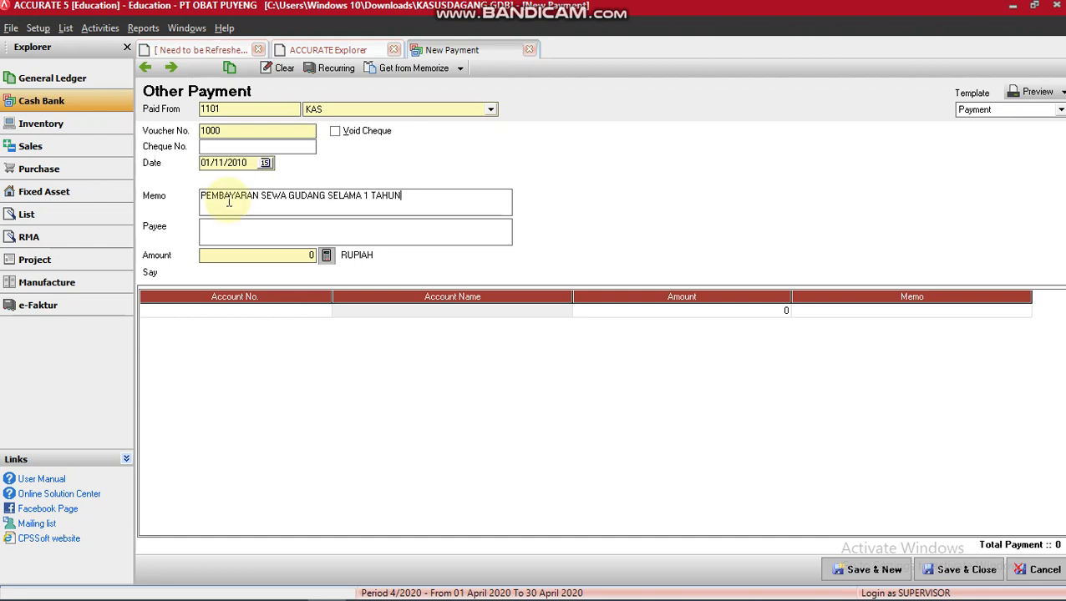
pyautogui.press('Tab')
# Step: Switch to the lab module PDF in Chrome and read the warehouse rent instructions and the Kasus II loan repayment case
pyautogui.moveTo(250, 585)
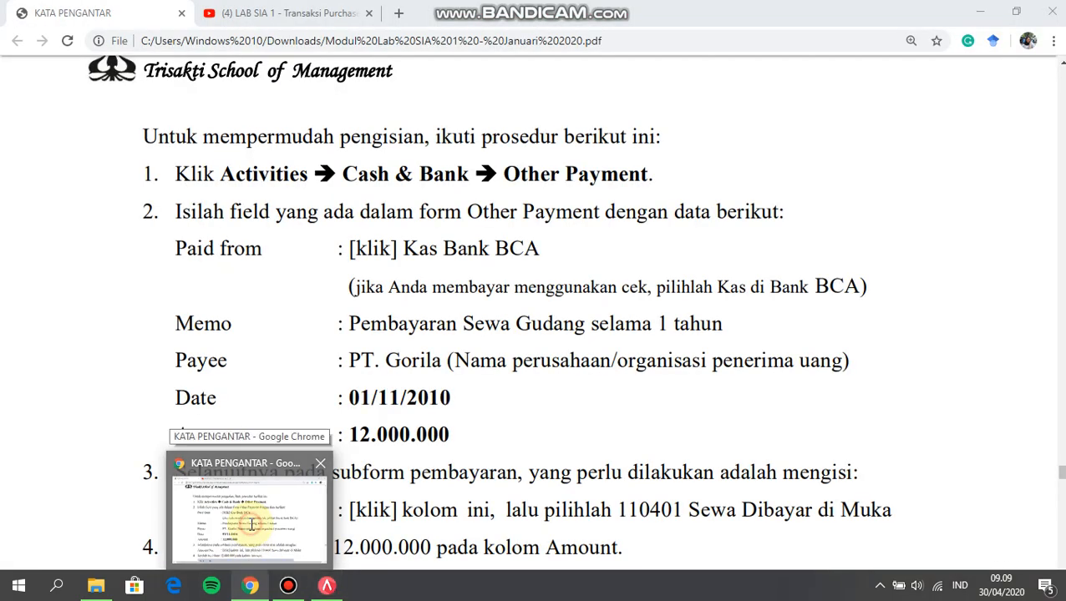
pyautogui.click(251, 522)
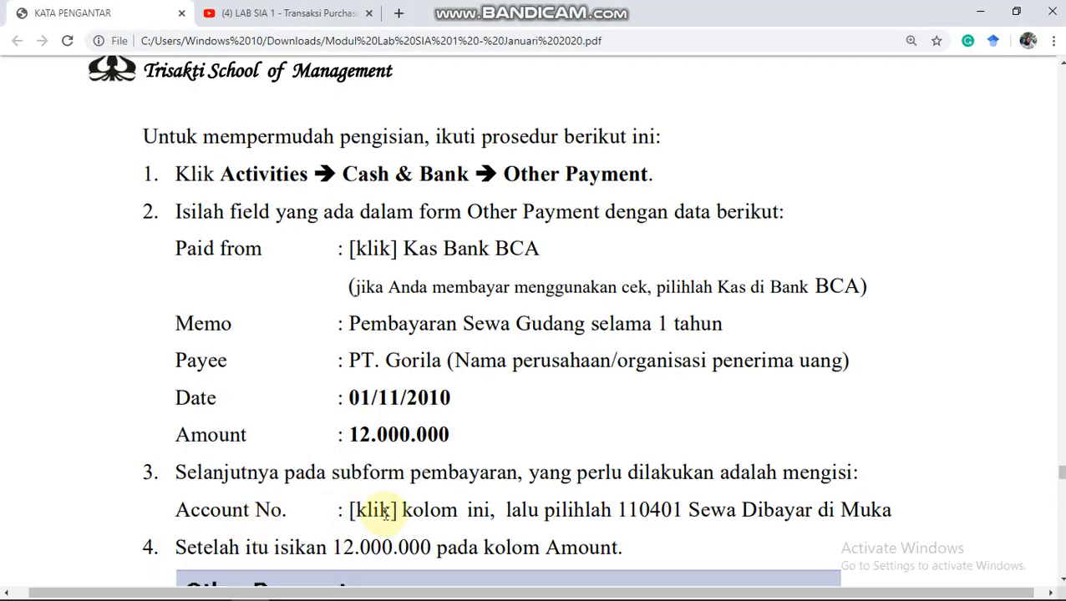
pyautogui.scroll(-4, 375, 513)
pyautogui.scroll(-10, 390, 514)
pyautogui.scroll(3, 389, 514)
pyautogui.scroll(-2, 389, 515)
pyautogui.scroll(1, 389, 515)
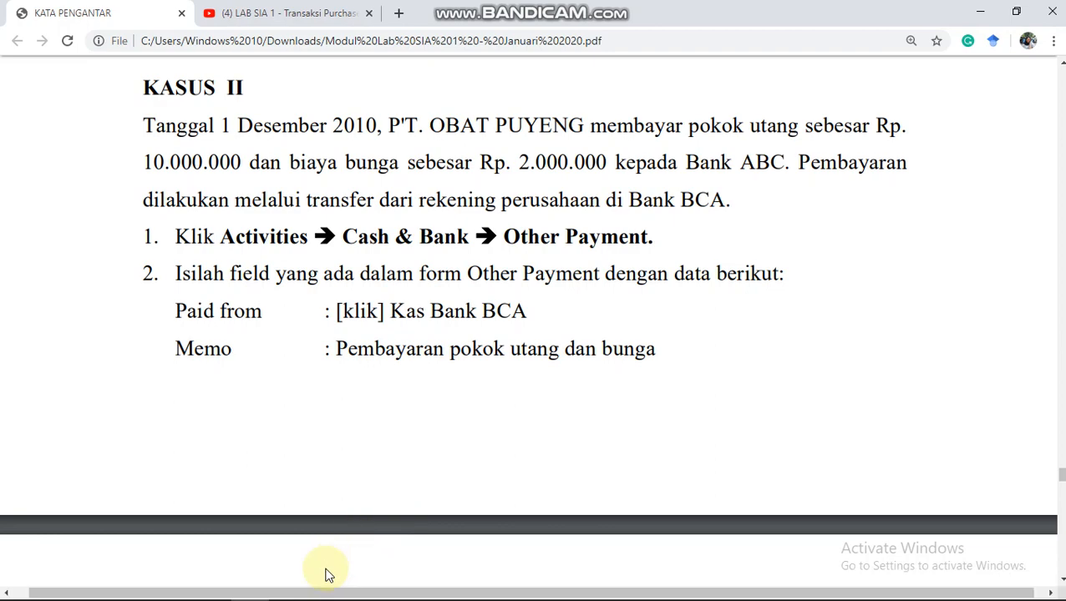
pyautogui.moveTo(294, 590)
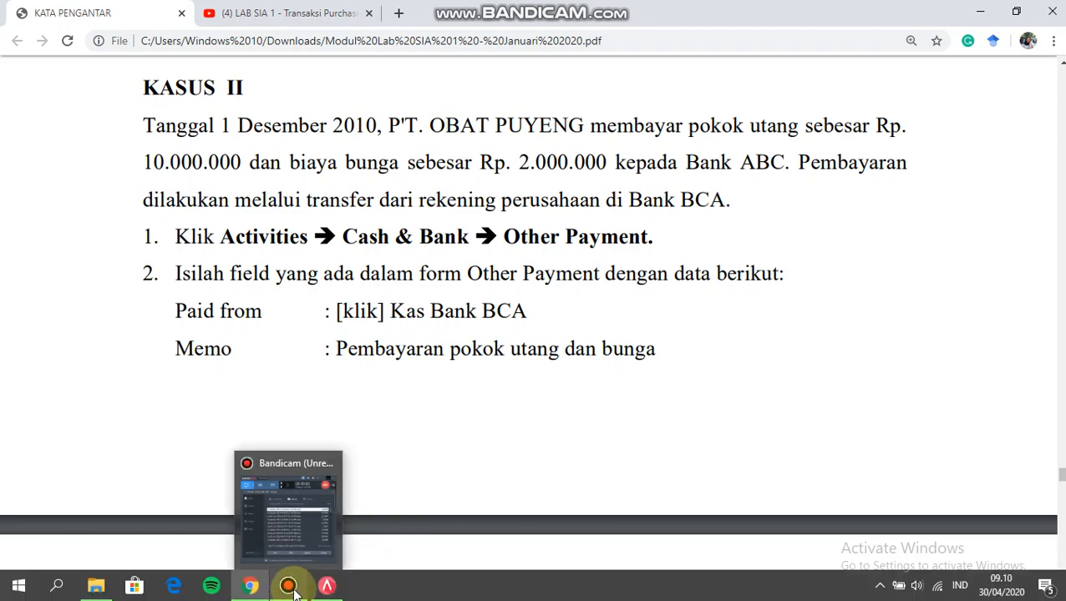
pyautogui.moveTo(293, 521)
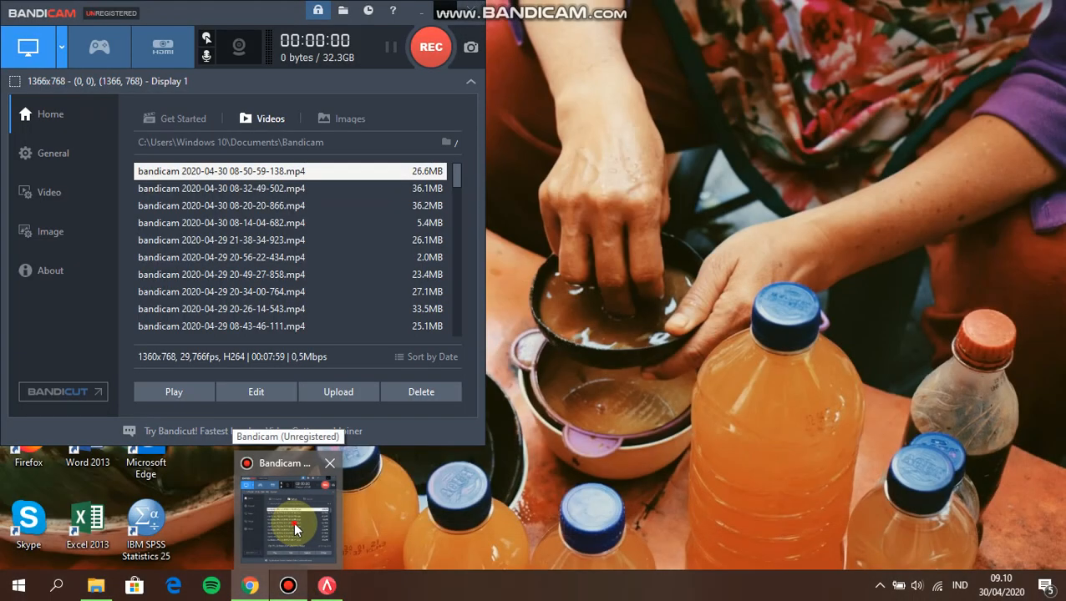
pyautogui.click(294, 526)
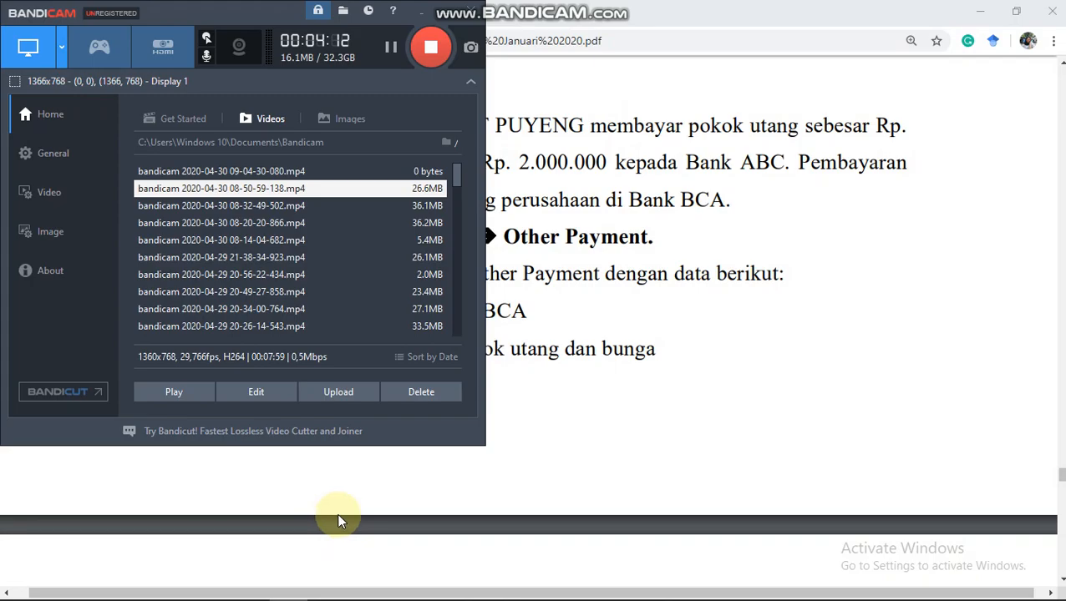
# Step: Switch to ACCURATE and set the new payment's source account to KAS BANK BCA and its date to 01/12/2010
pyautogui.click(322, 585)
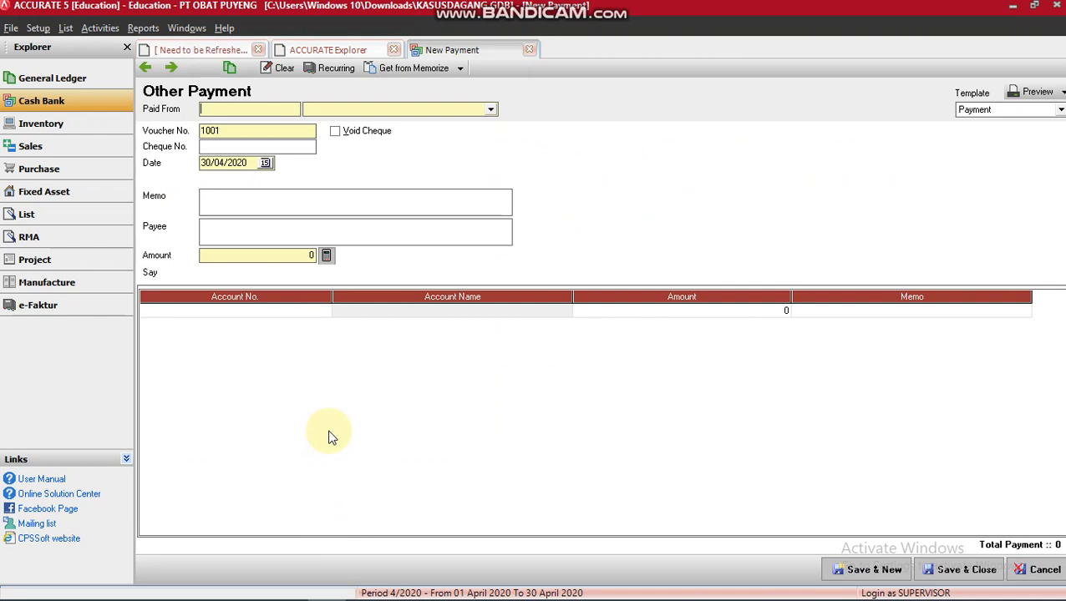
pyautogui.click(406, 109)
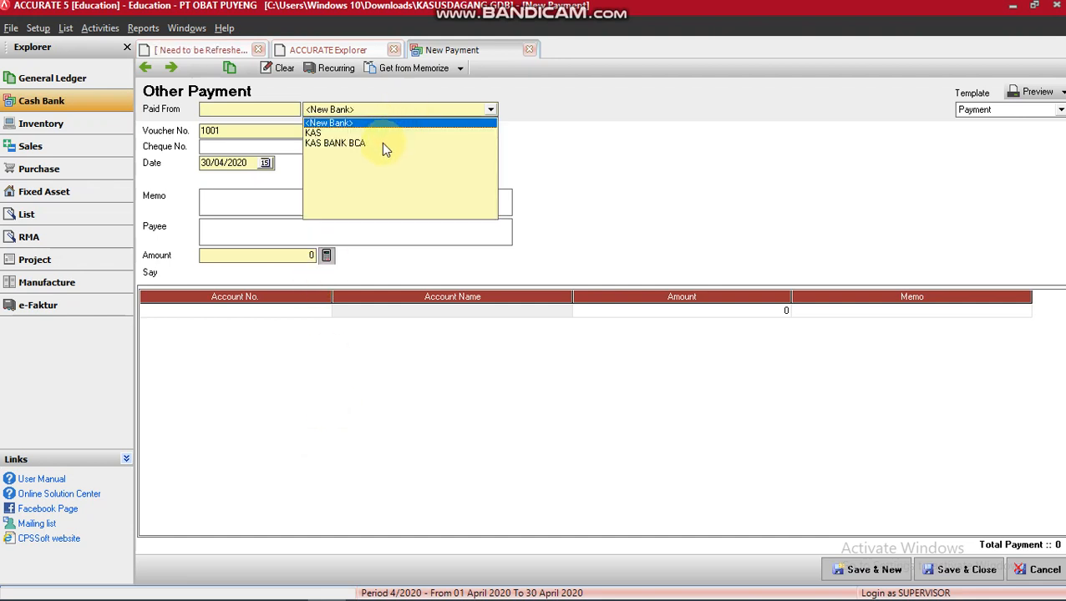
pyautogui.click(383, 144)
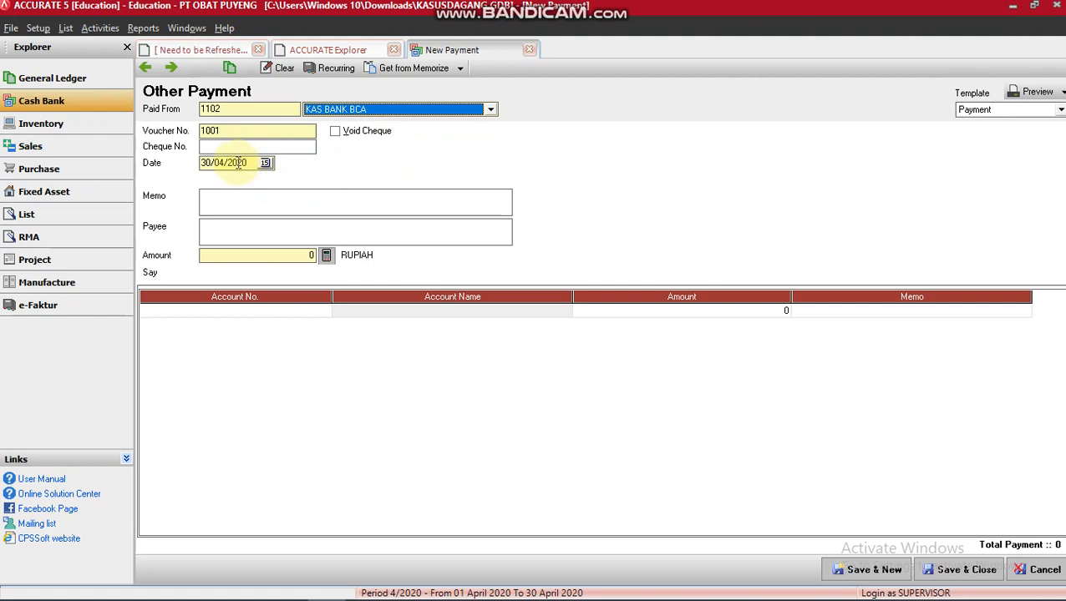
pyautogui.moveTo(250, 163); pyautogui.dragTo(192, 168)
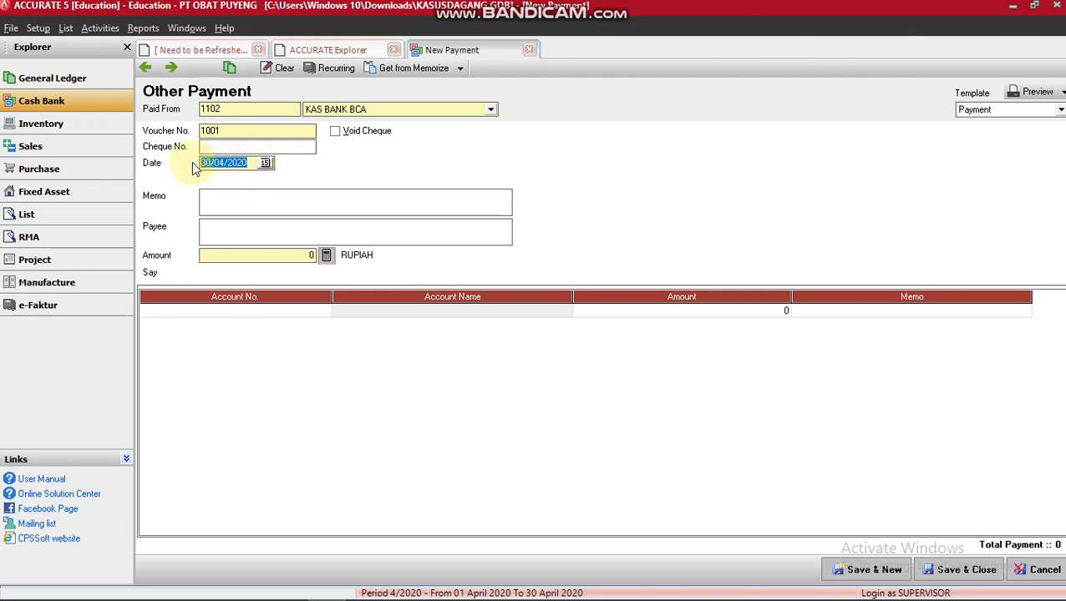
pyautogui.write('01/12/2010')
# Step: Enter the payment memo "PEMBAYARAN POKOK UTANG DAN BUNGA" and the payee BANK ABC
pyautogui.click(215, 197)
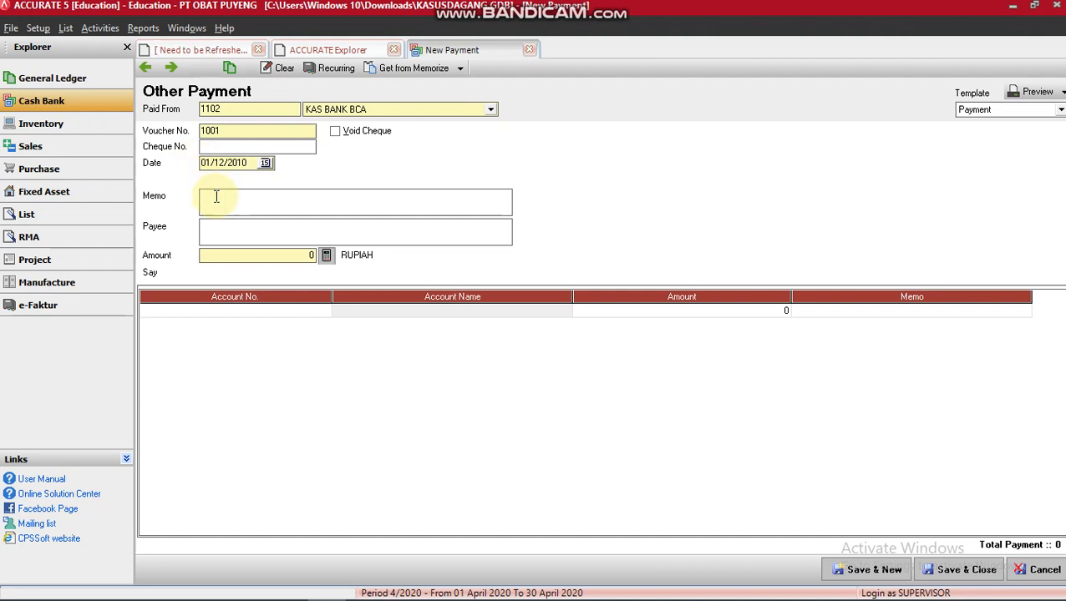
pyautogui.write('P')
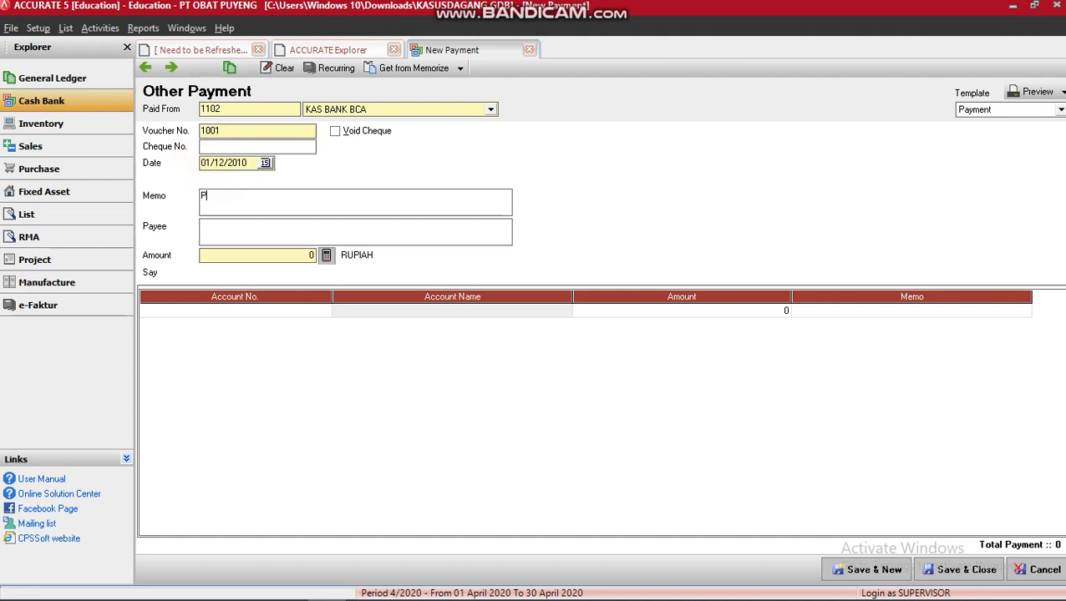
pyautogui.write('EMBAYARAN POKOK UTANG ')
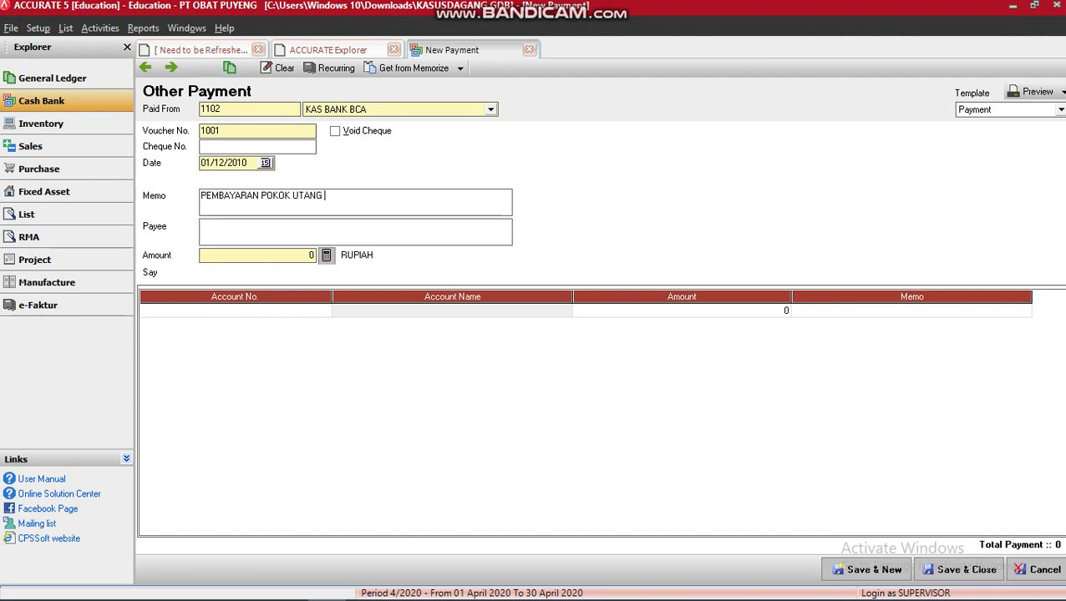
pyautogui.write('DAN BUNGA')
pyautogui.press('Tab')
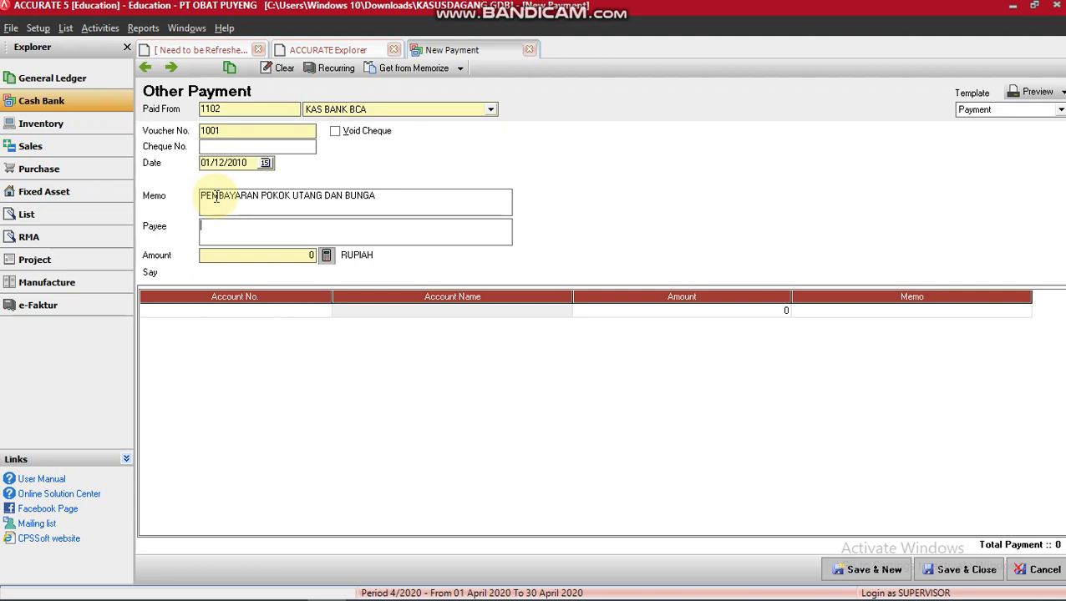
pyautogui.write('BANK ABC')
pyautogui.press('Tab')
pyautogui.press('Tab')
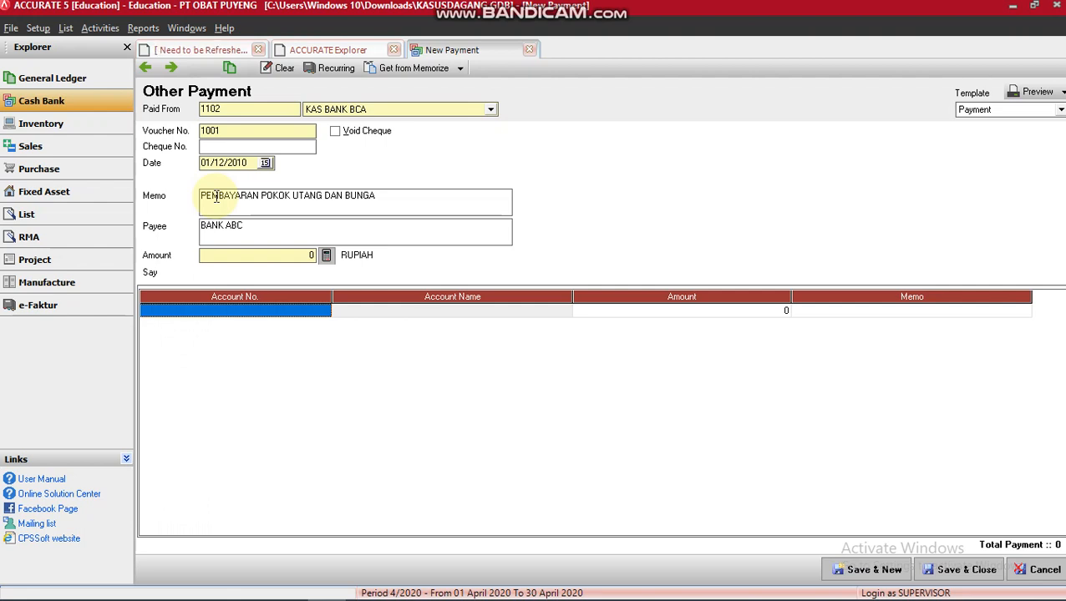
# Step: Add a payment line for the UTANG BANK ABC account with an amount of 10,000,000
pyautogui.write('UTANG')
pyautogui.press('Return')
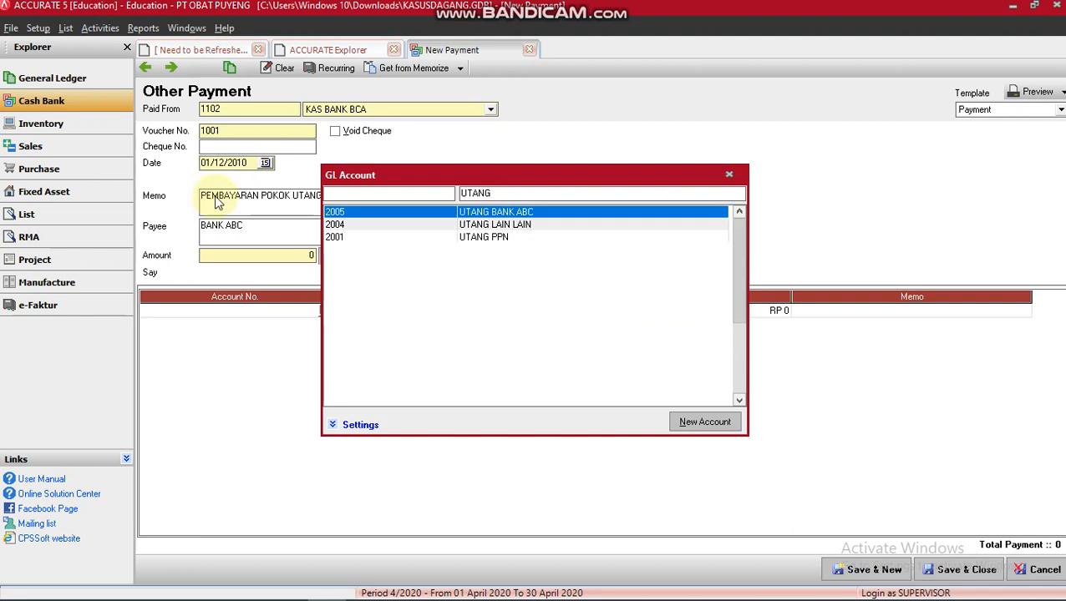
pyautogui.press('Return')
pyautogui.press('Tab')
pyautogui.press('Tab')
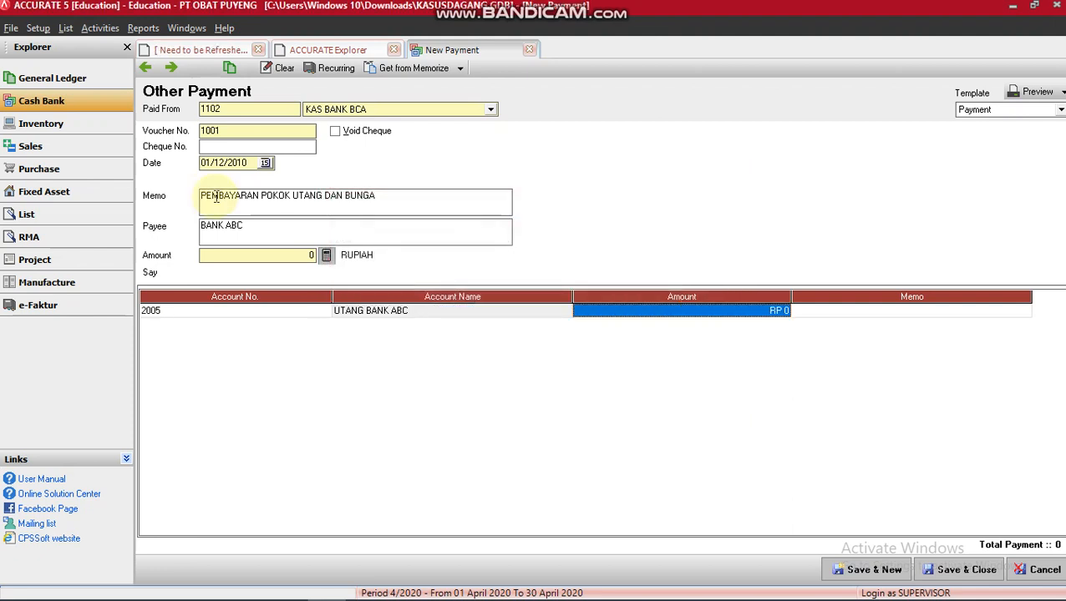
pyautogui.write('10000000')
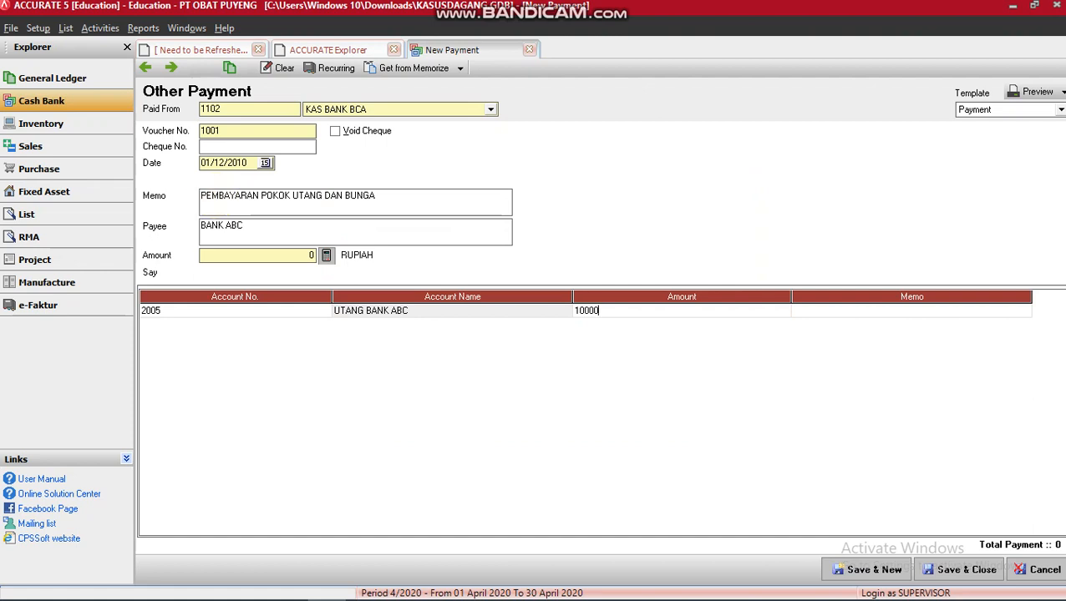
pyautogui.press('Tab')
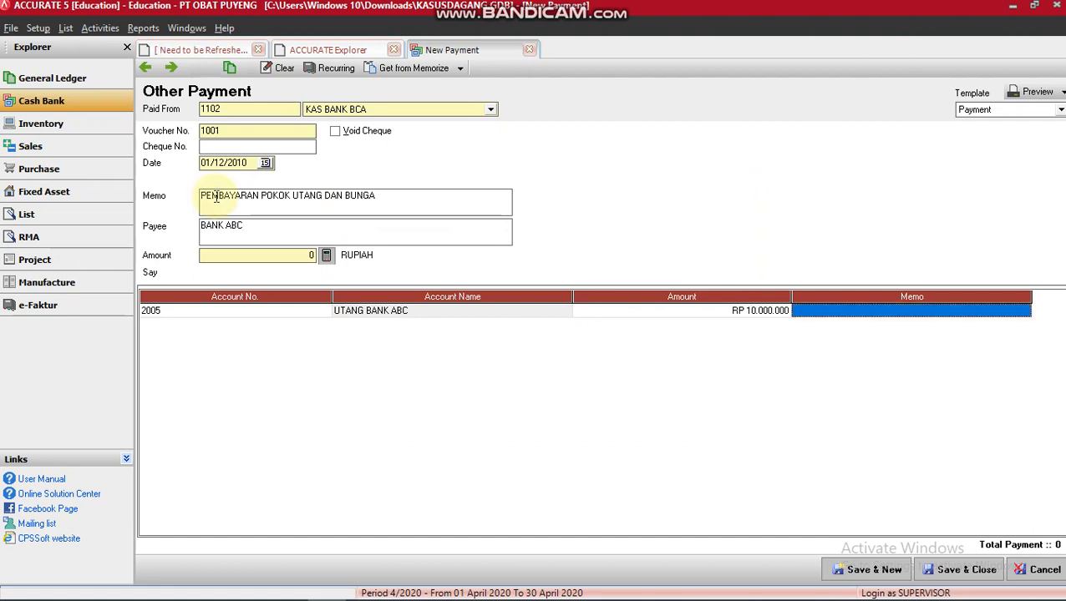
pyautogui.press('Tab')
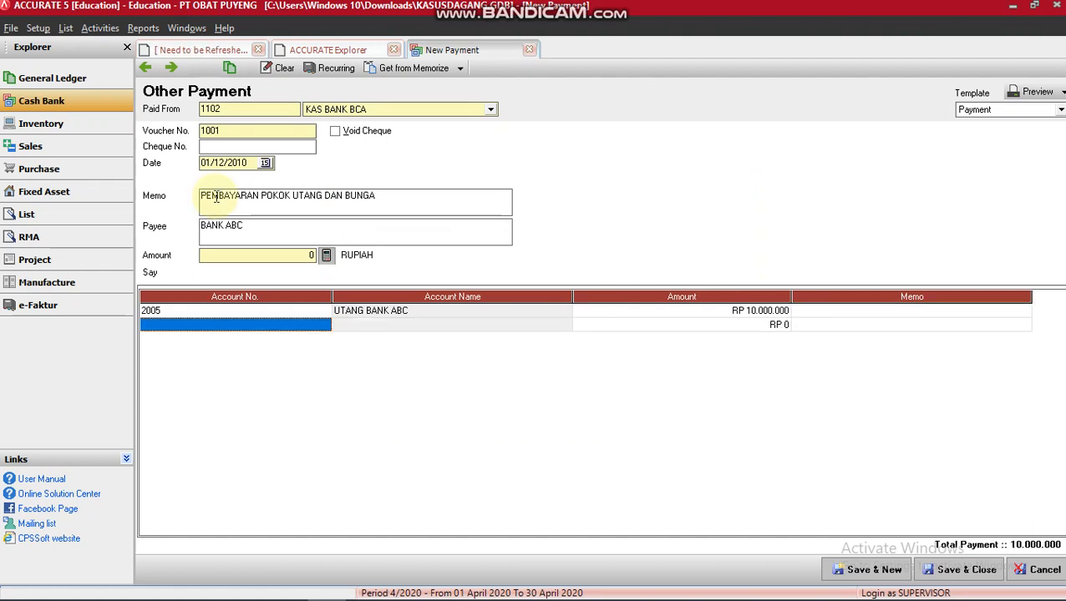
# Step: Add a second payment line for the BEBAN BUNGA account with an amount of 2,000,000
pyautogui.write('BEBAN')
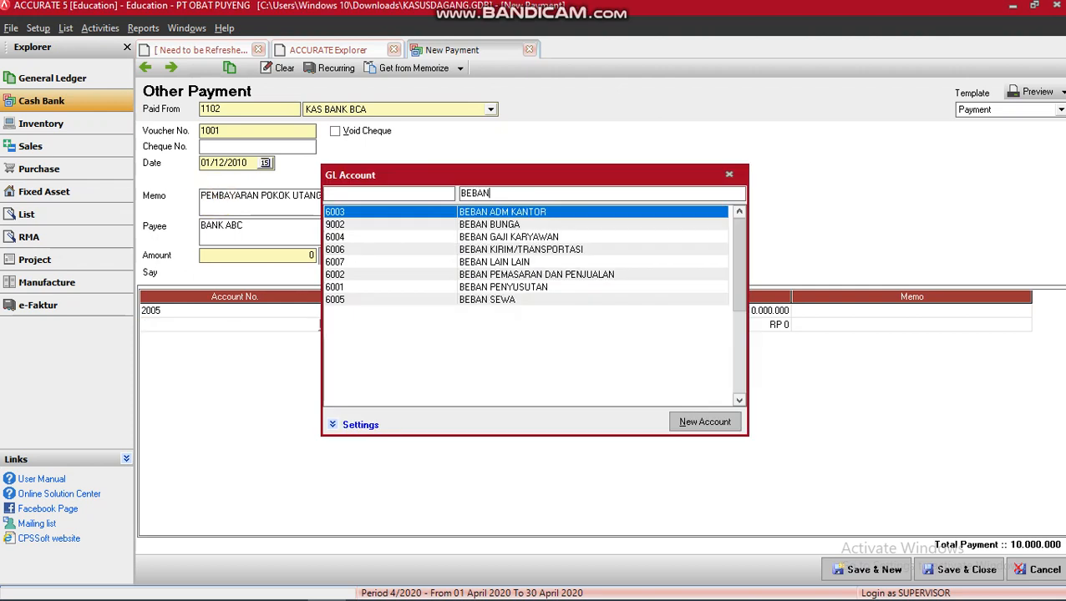
pyautogui.press('Down')
pyautogui.press('Return')
pyautogui.press('Tab')
pyautogui.write('2000000')
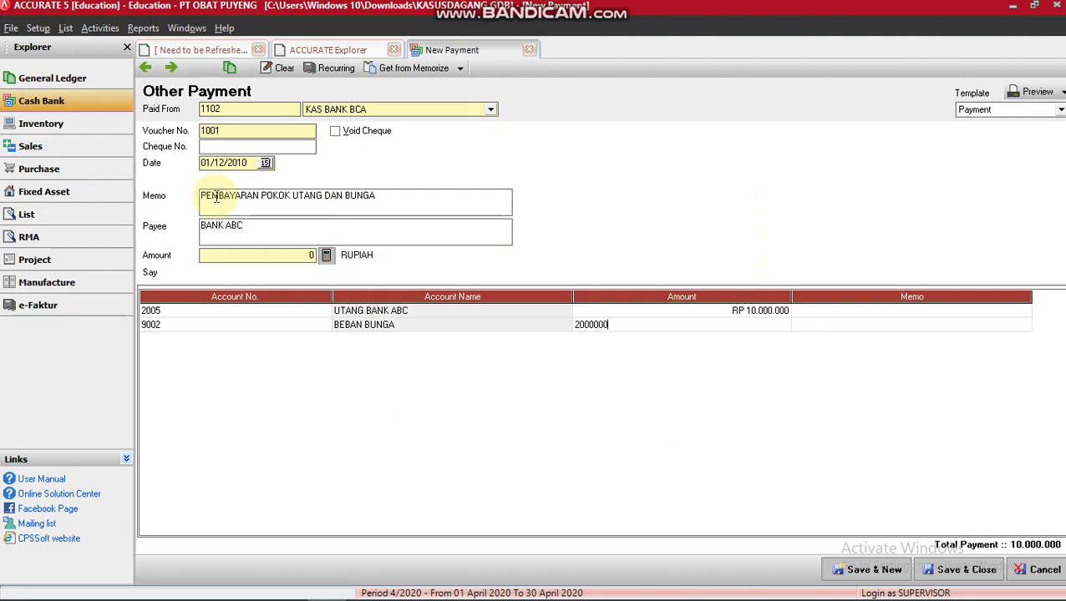
pyautogui.press('Tab')
pyautogui.press('Tab')
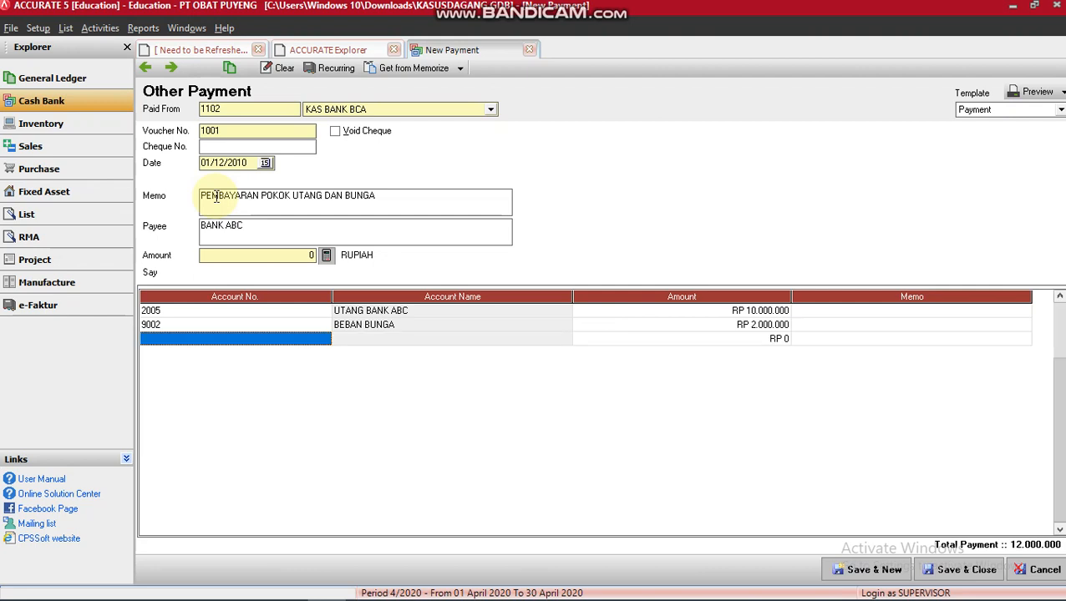
# Step: Remove the empty third line, calculate the payment amount from the lines, and save and close the payment
pyautogui.press('Up')
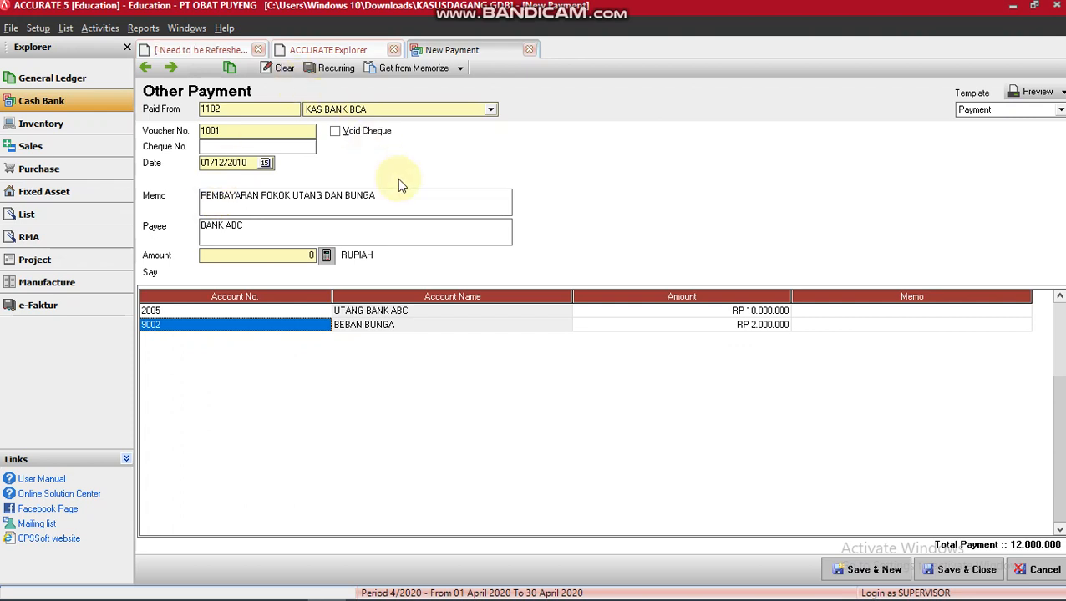
pyautogui.click(327, 255)
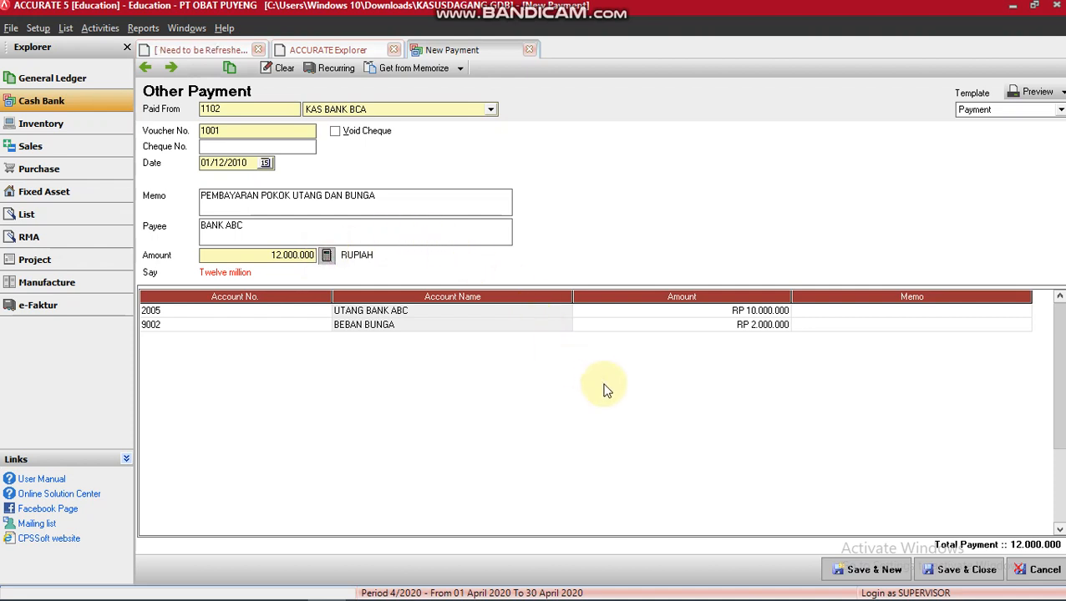
pyautogui.click(950, 574)
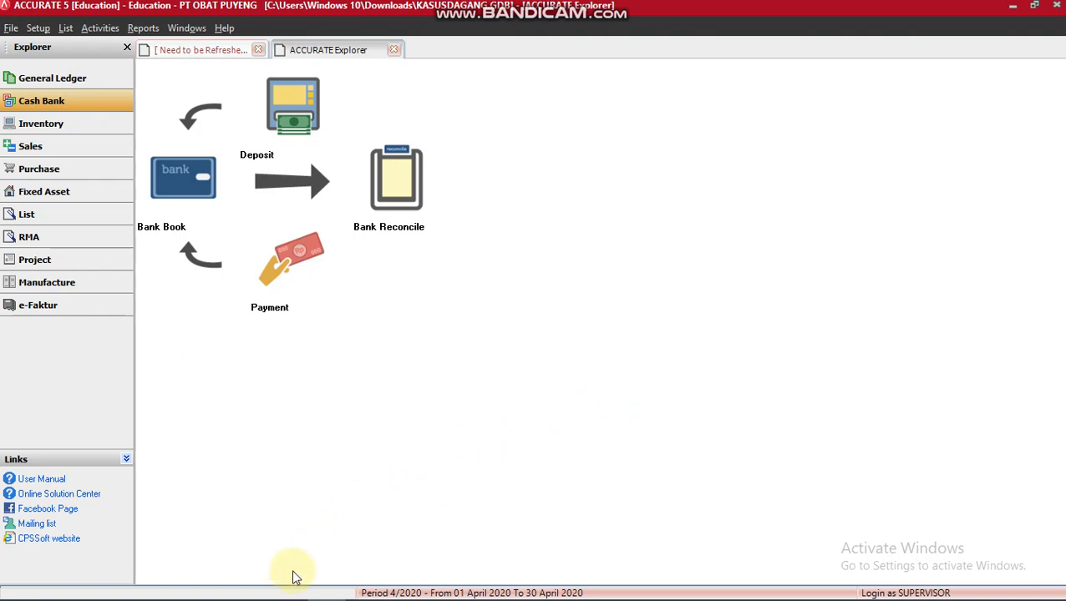
# Step: Switch to the module PDF in Chrome and read the cash receipts section and the interest income deposit case
pyautogui.moveTo(265, 597)
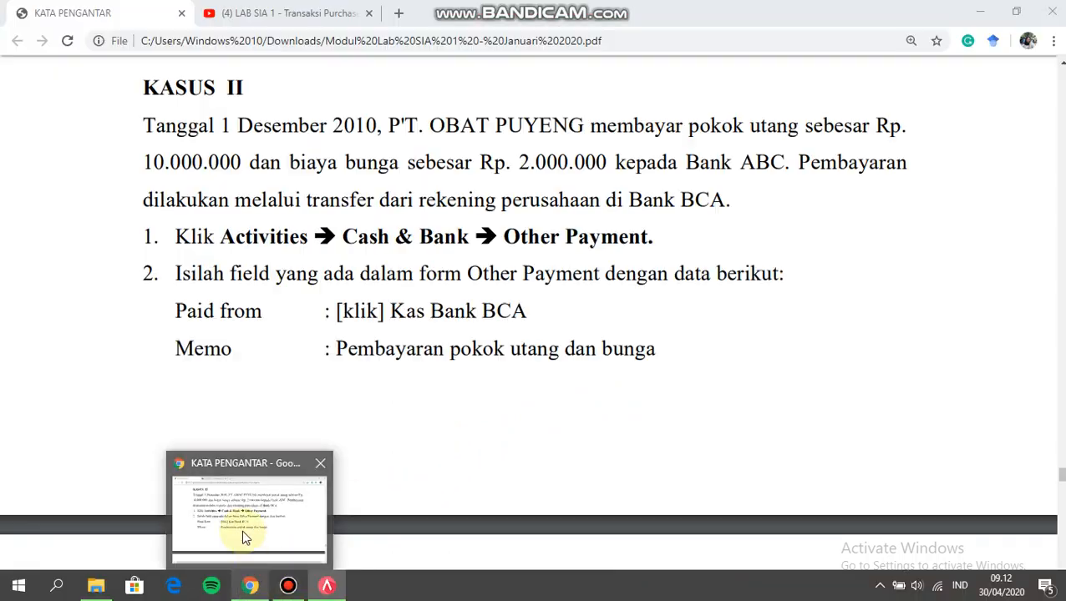
pyautogui.click(242, 531)
pyautogui.scroll(-5, 608, 516)
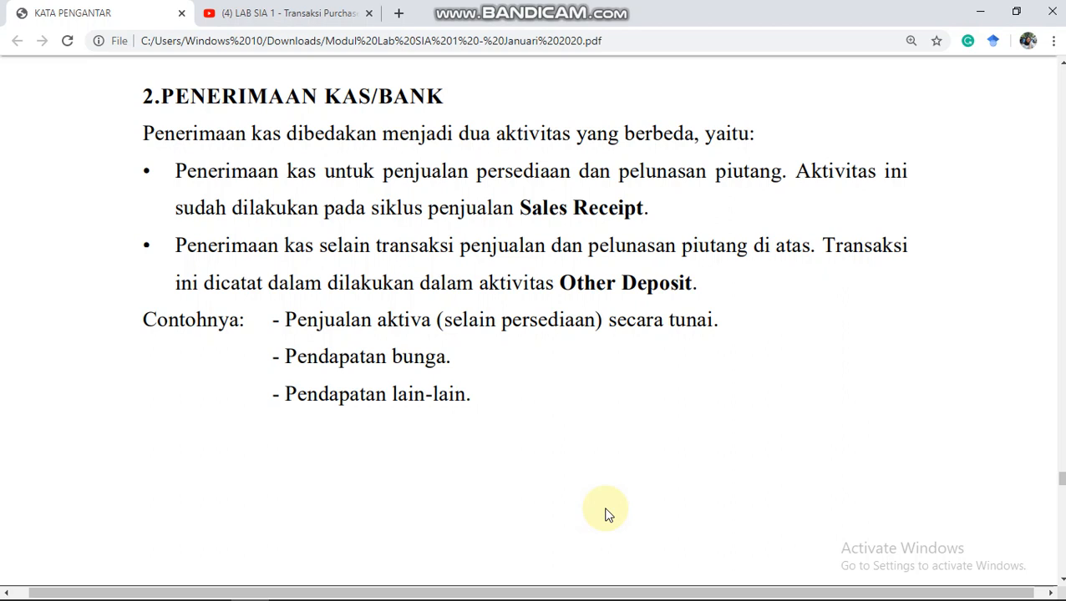
pyautogui.scroll(-5, 608, 515)
pyautogui.scroll(-3, 608, 514)
pyautogui.scroll(-1, 607, 515)
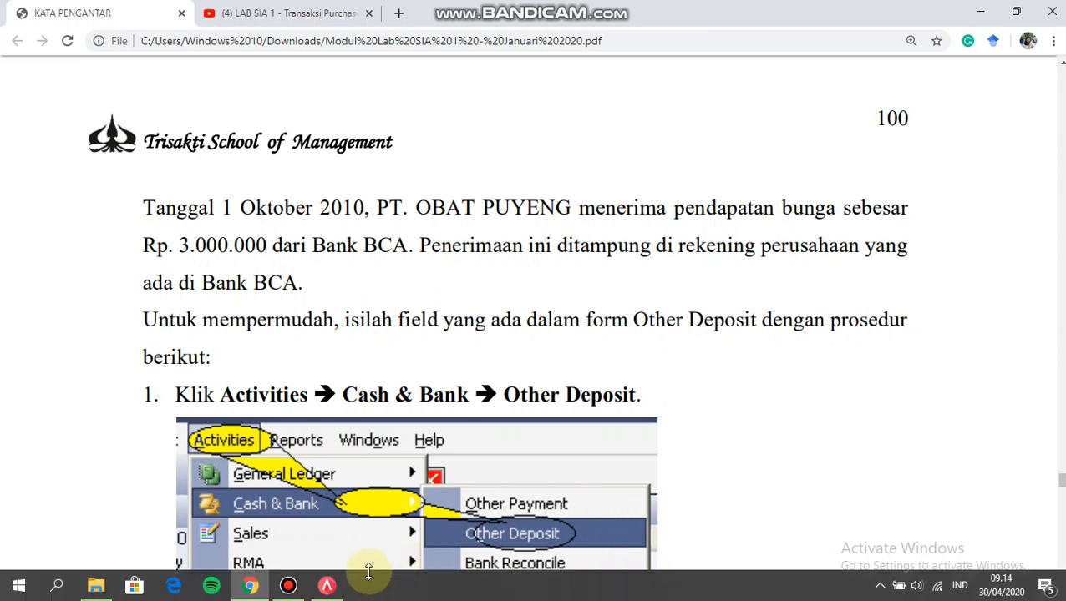
# Step: Switch to ACCURATE and start a new Other Deposit with KAS BANK BCA as the receiving account
pyautogui.click(325, 586)
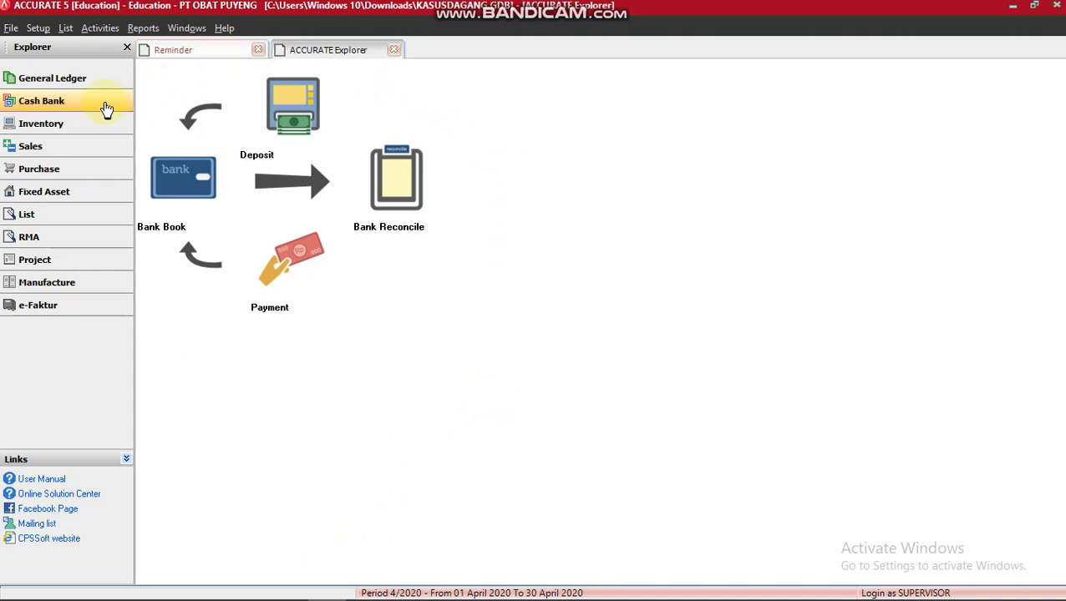
pyautogui.click(292, 104)
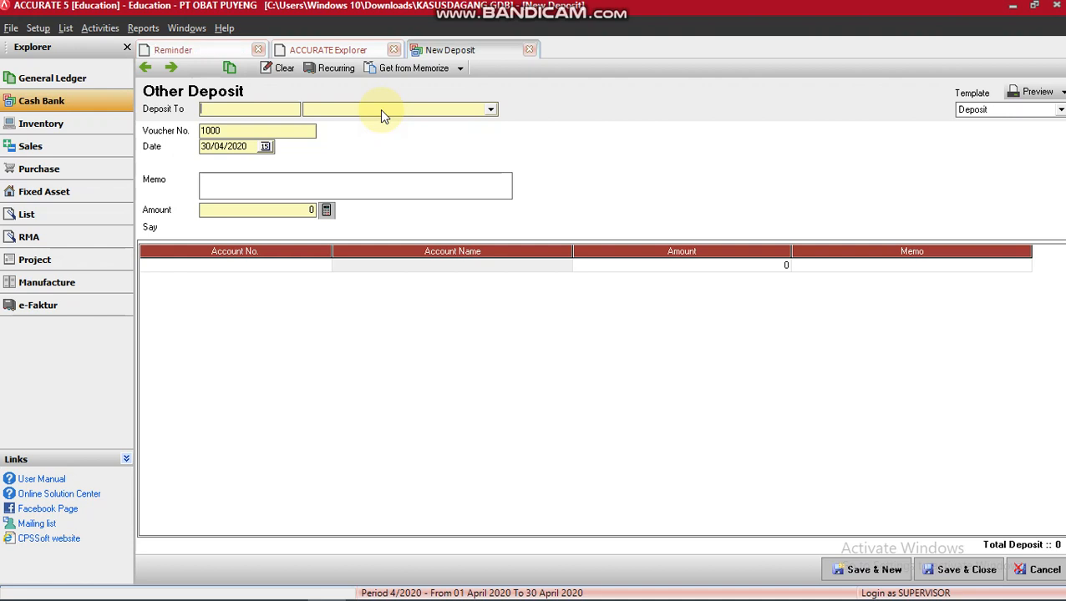
pyautogui.click(380, 110)
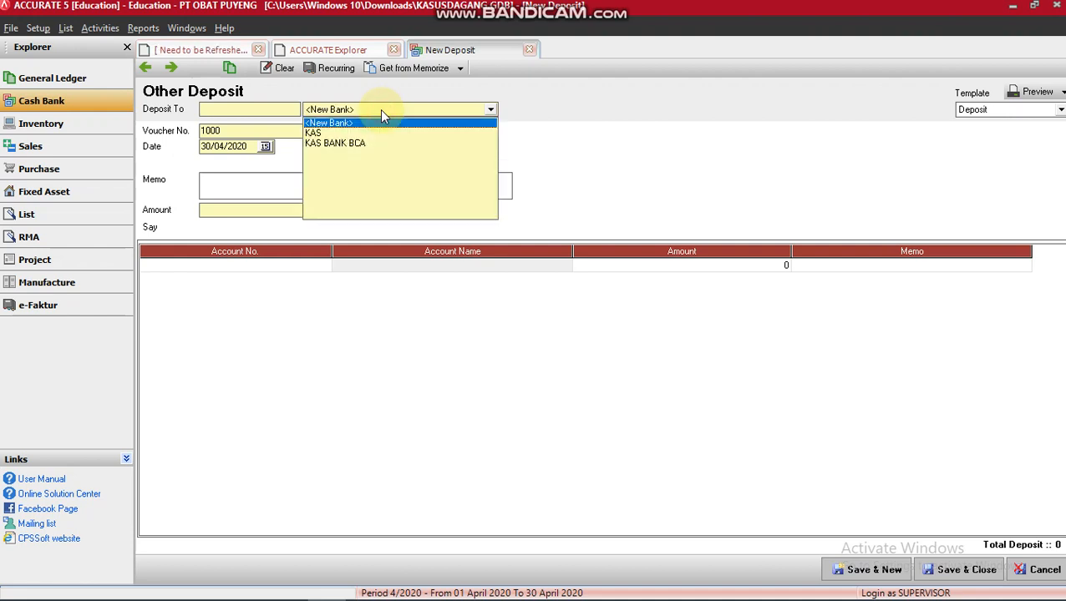
pyautogui.click(346, 145)
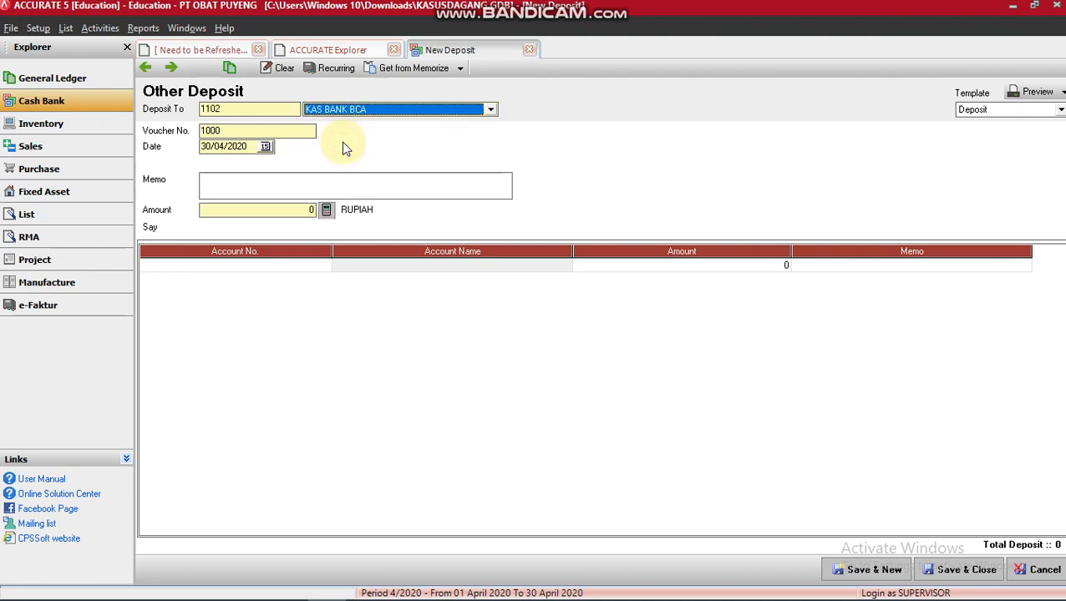
# Step: Date the deposit 01/10/2010 and enter the memo PENERIMAAN BUNGA BANK BCA
pyautogui.click(252, 146)
pyautogui.write('01/10/2010')
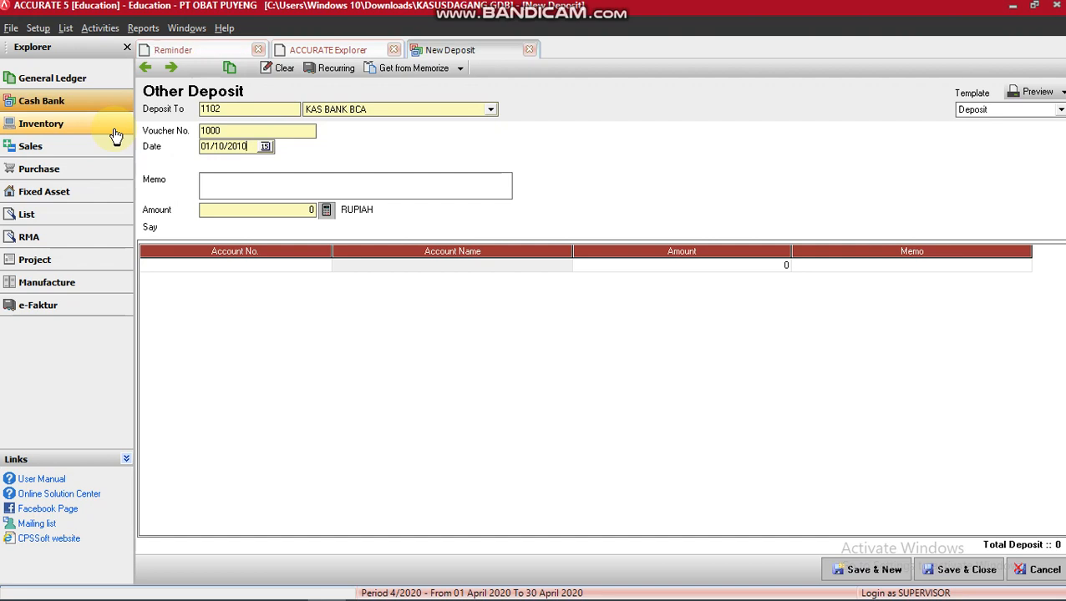
pyautogui.click(245, 181)
pyautogui.write('PENERIMAAN B')
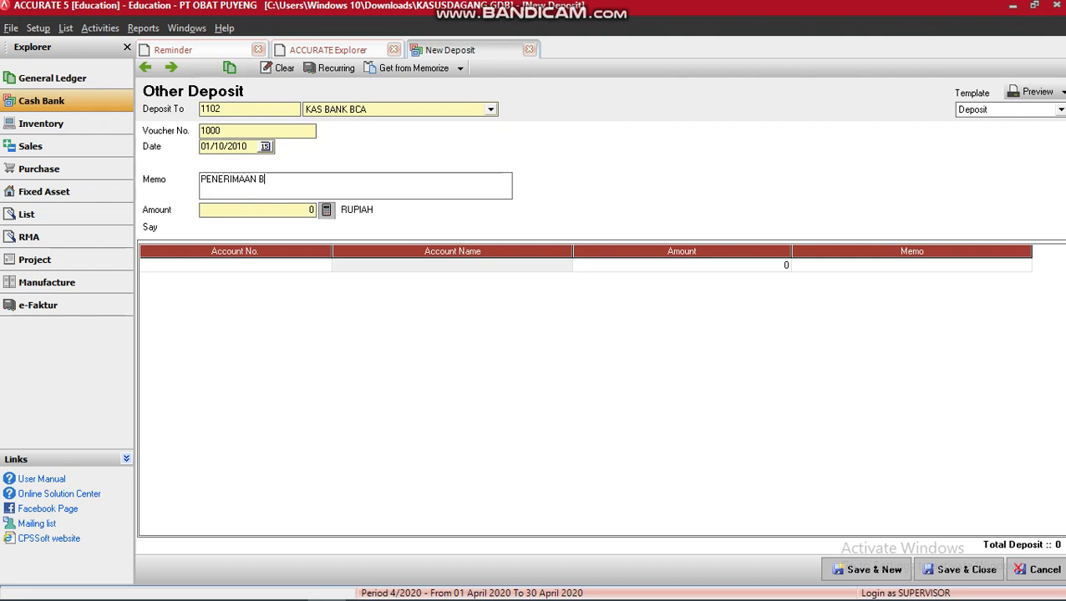
pyautogui.write('UNGA BANK BCA')
# Step: Add a deposit line for the PENDAPATAN LAIN LAIN account with an amount of 3,000,000
pyautogui.click(227, 267)
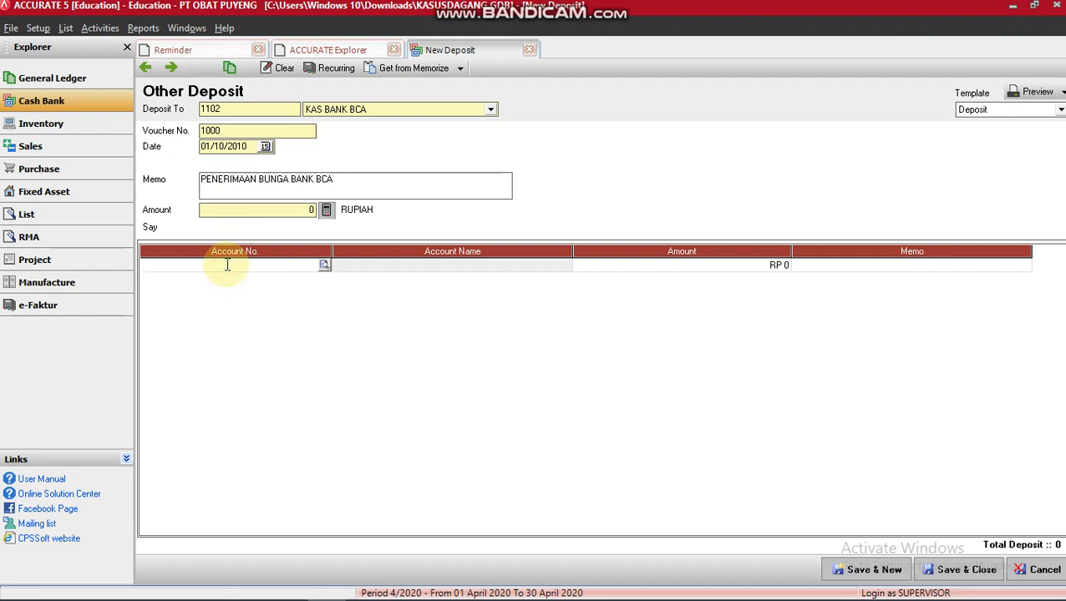
pyautogui.write('PENDAPATAN')
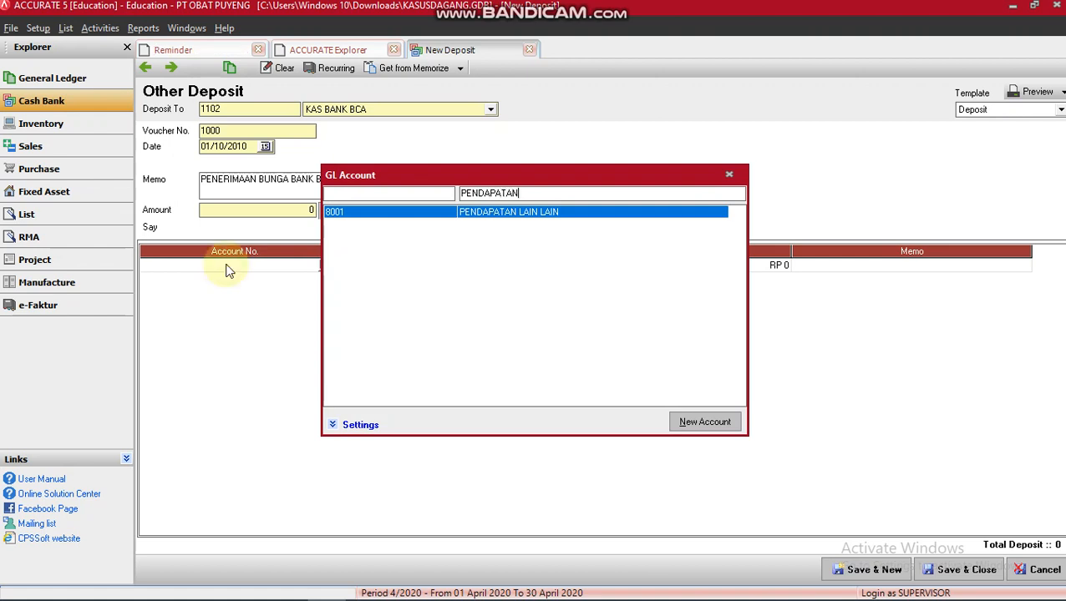
pyautogui.press('Return')
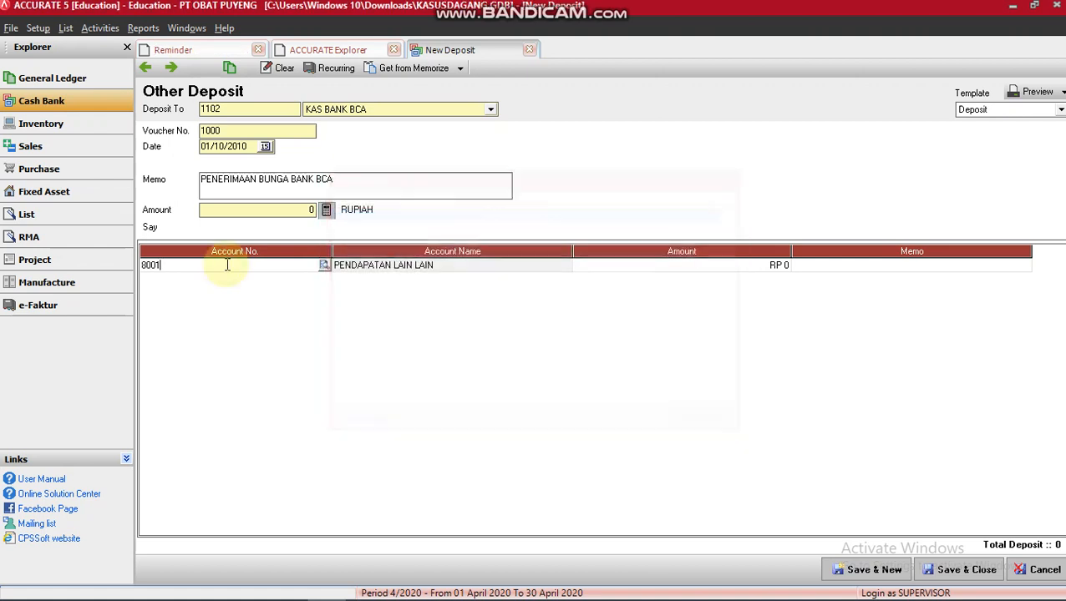
pyautogui.press('Tab')
pyautogui.press('Tab')
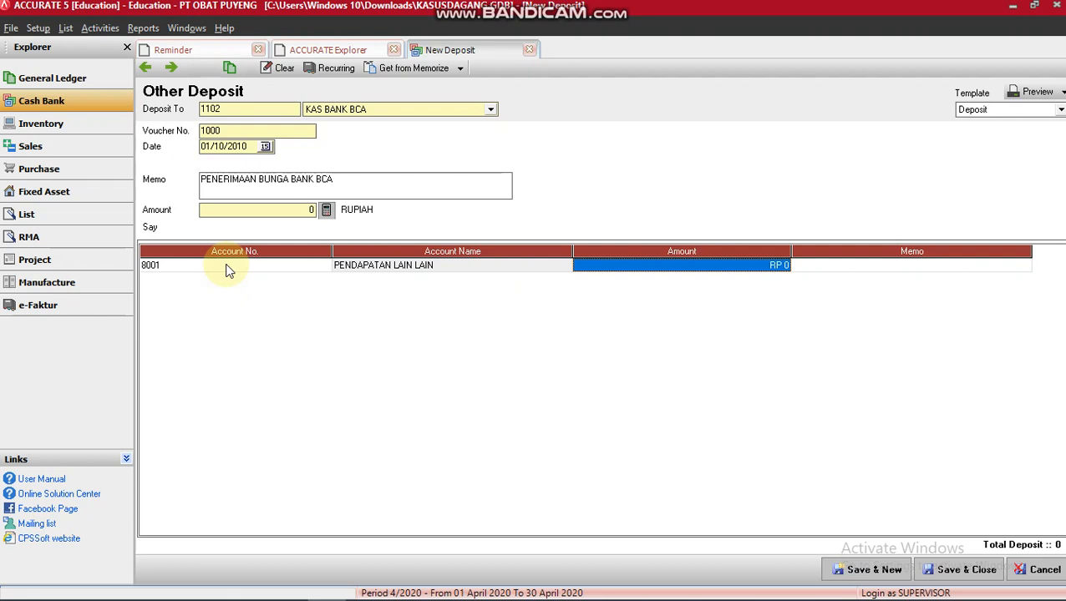
pyautogui.write('30')
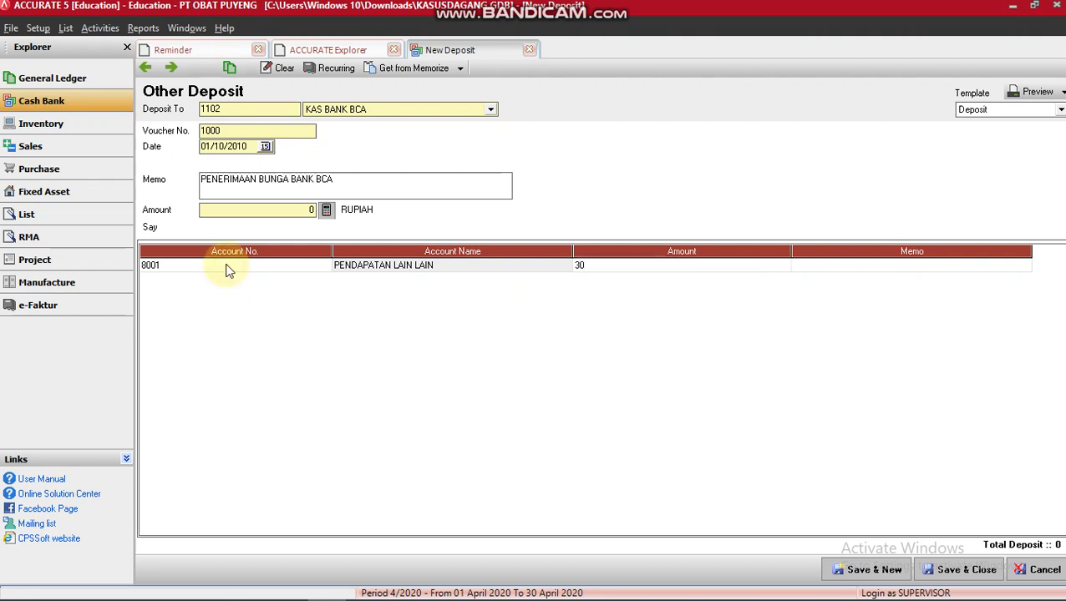
pyautogui.write('00000')
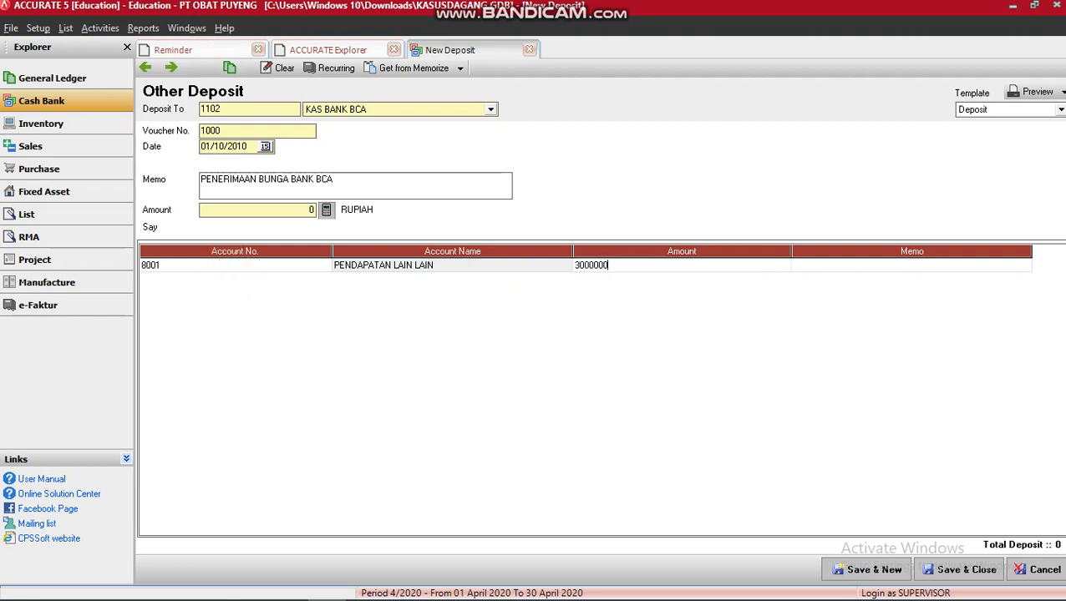
pyautogui.press('Tab')
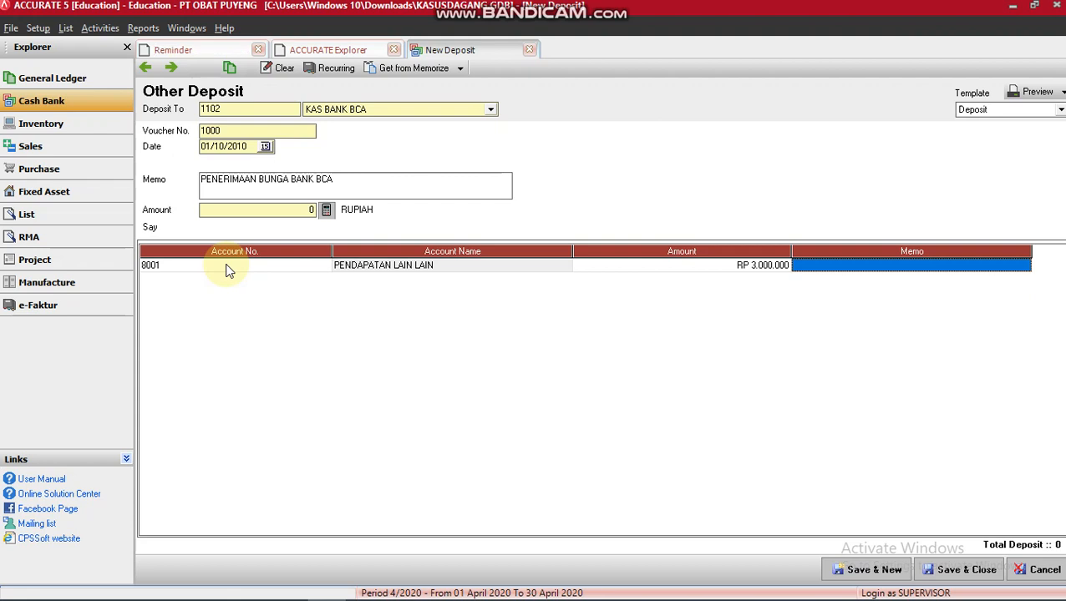
pyautogui.press('Tab')
# Step: Calculate the deposit amount from the line, and save and close the deposit
pyautogui.click(226, 266)
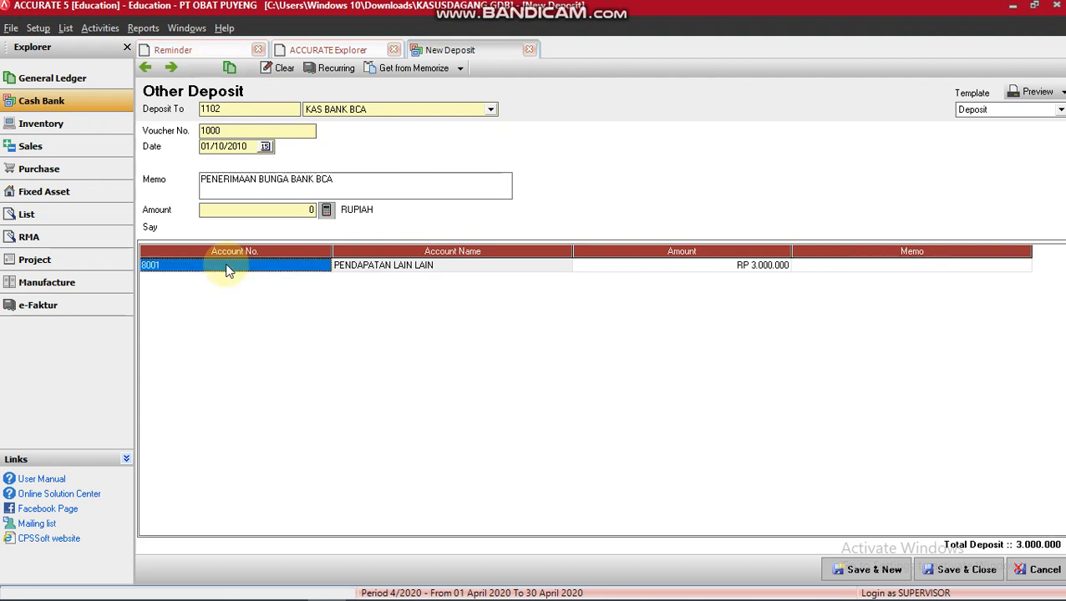
pyautogui.click(328, 210)
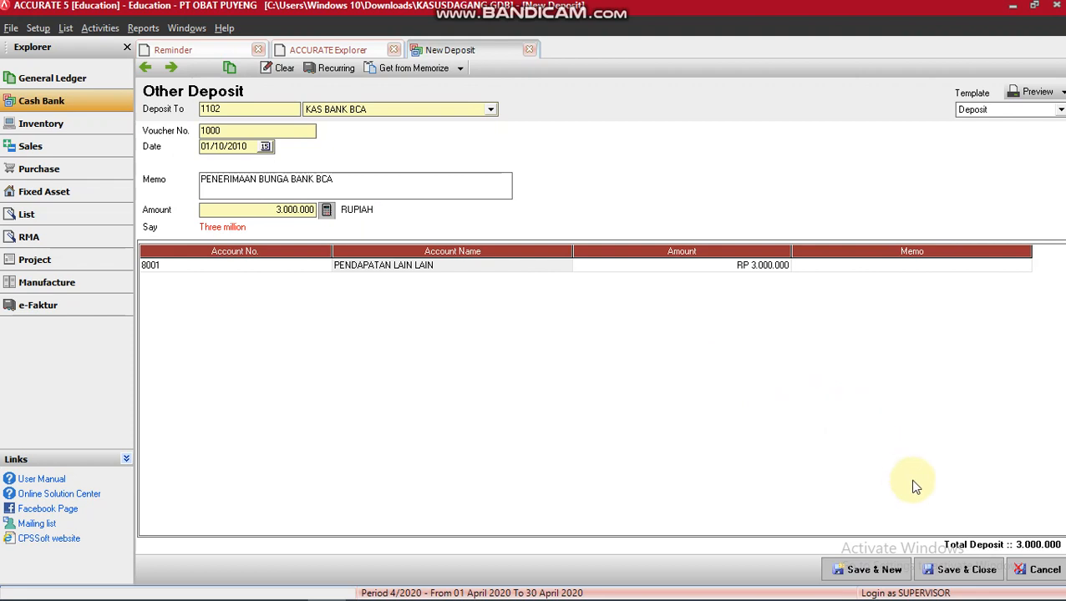
pyautogui.click(949, 571)
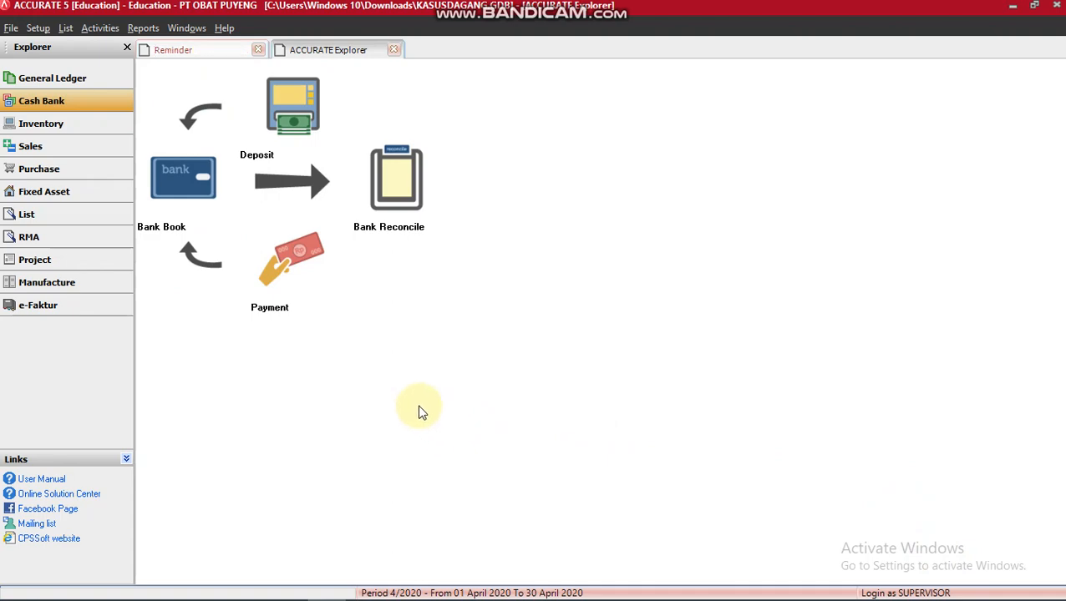
# Step: Switch to the module PDF in Chrome and read the Transaksi Aktiva Tetap account setup and the cash purchase case for the Sonda car
pyautogui.hotkey('alt', 'Tab')
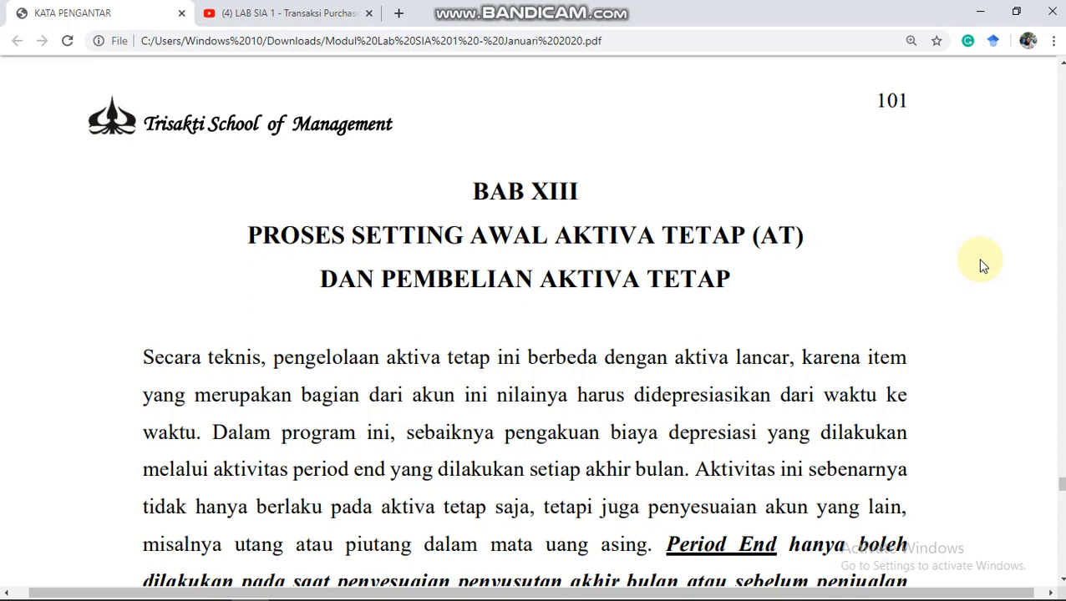
pyautogui.scroll(-4, 982, 266)
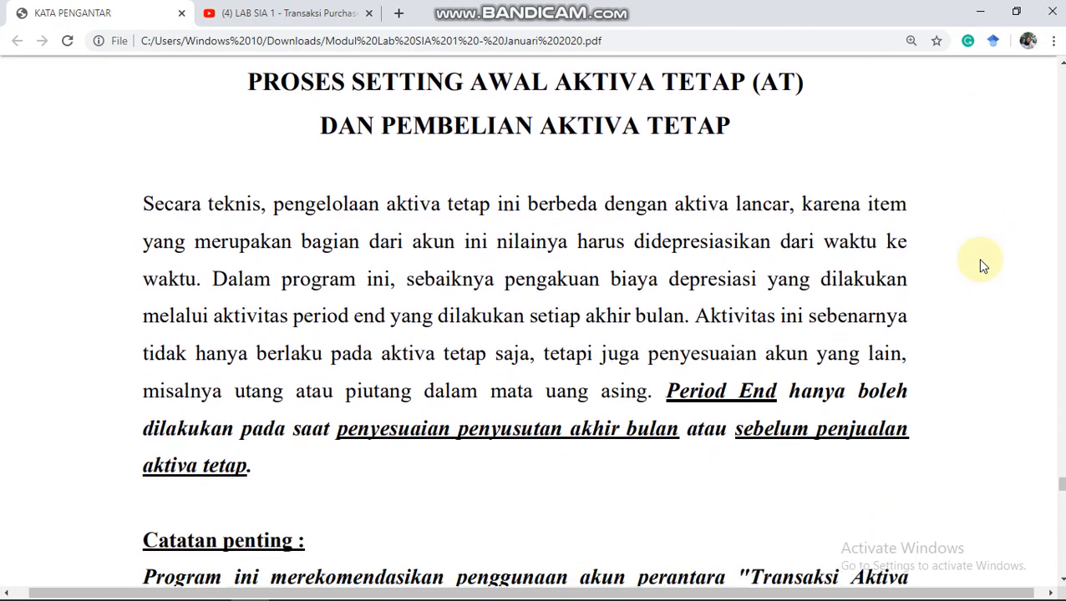
pyautogui.scroll(-5, 982, 265)
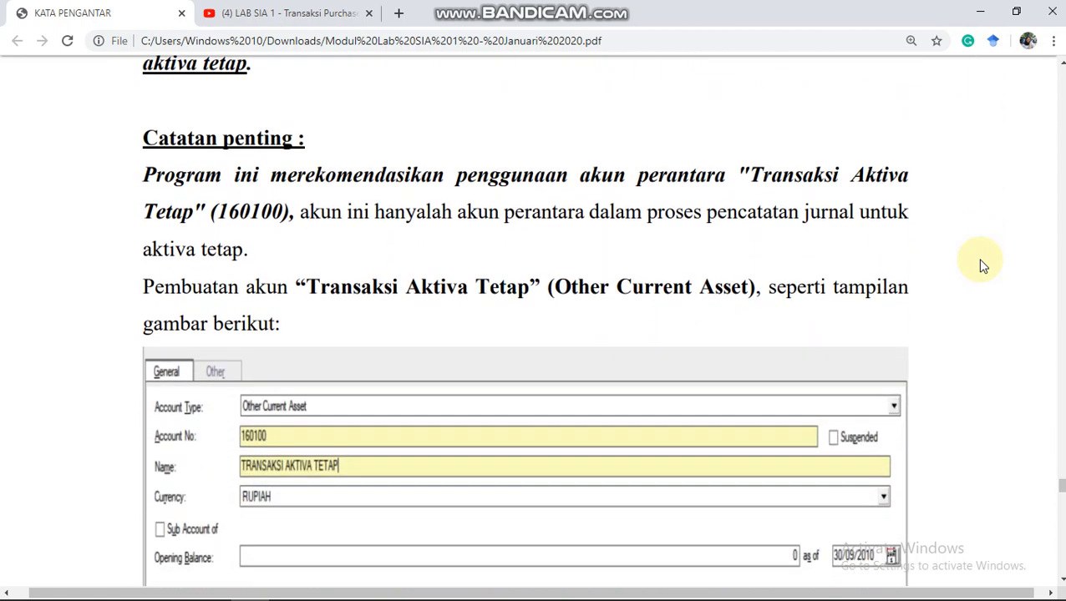
pyautogui.scroll(-4, 982, 265)
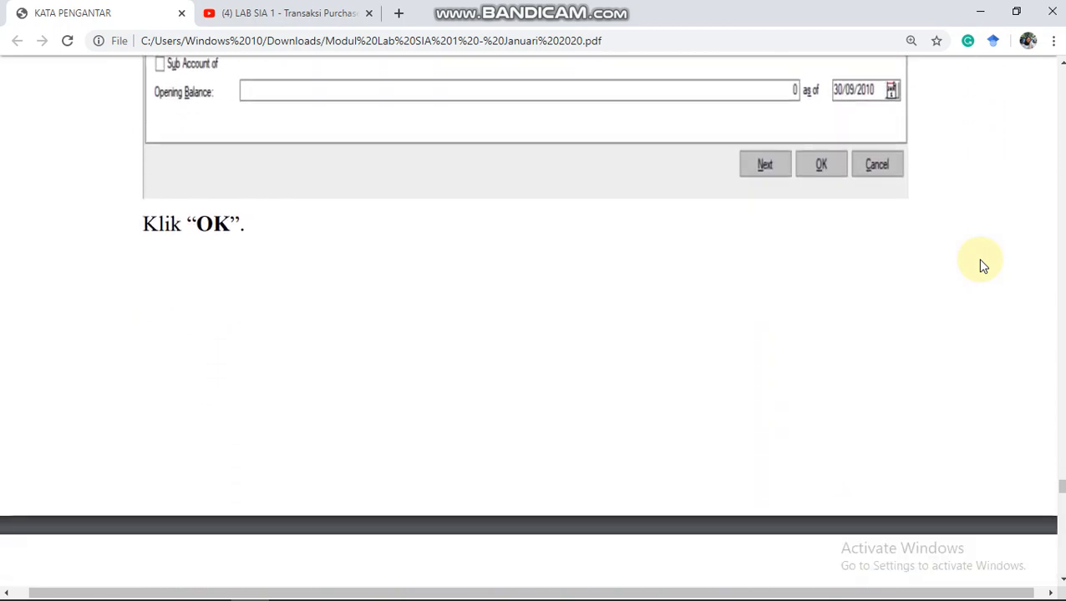
pyautogui.scroll(-3, 982, 266)
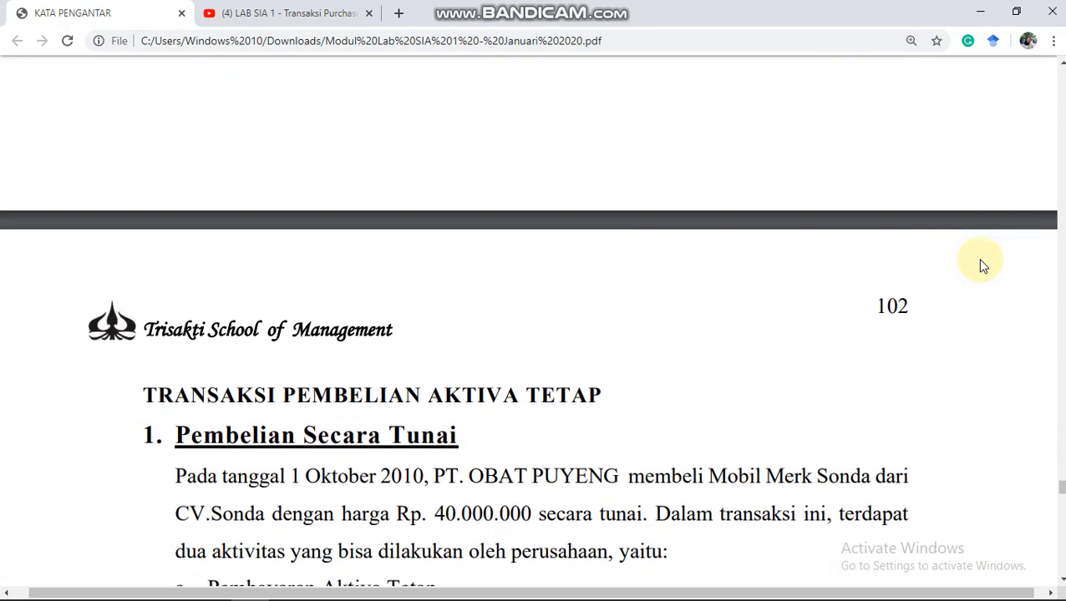
pyautogui.scroll(-1, 982, 266)
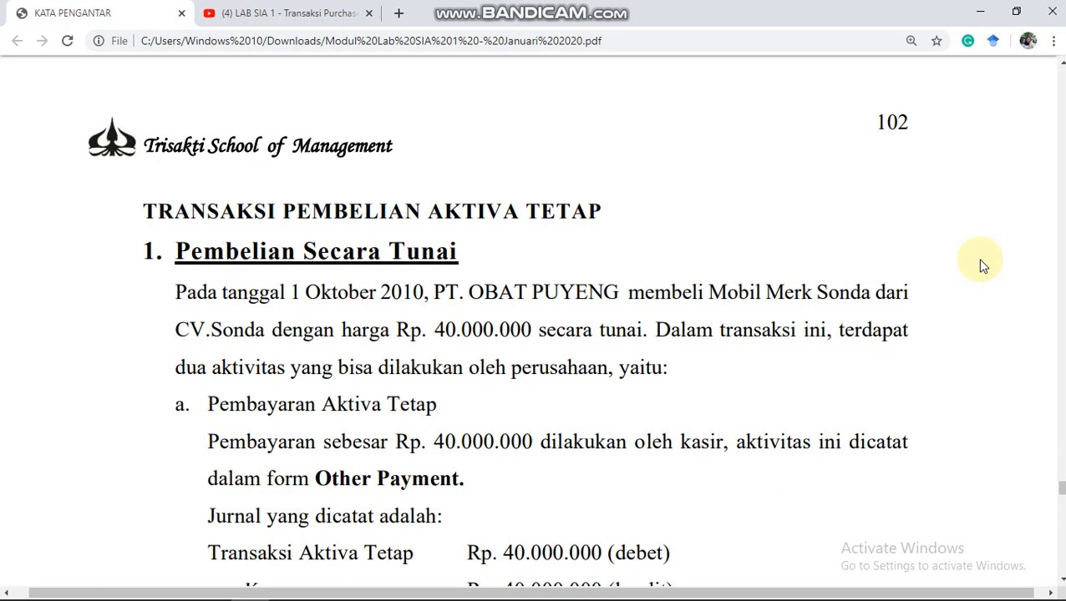
pyautogui.scroll(-1, 982, 265)
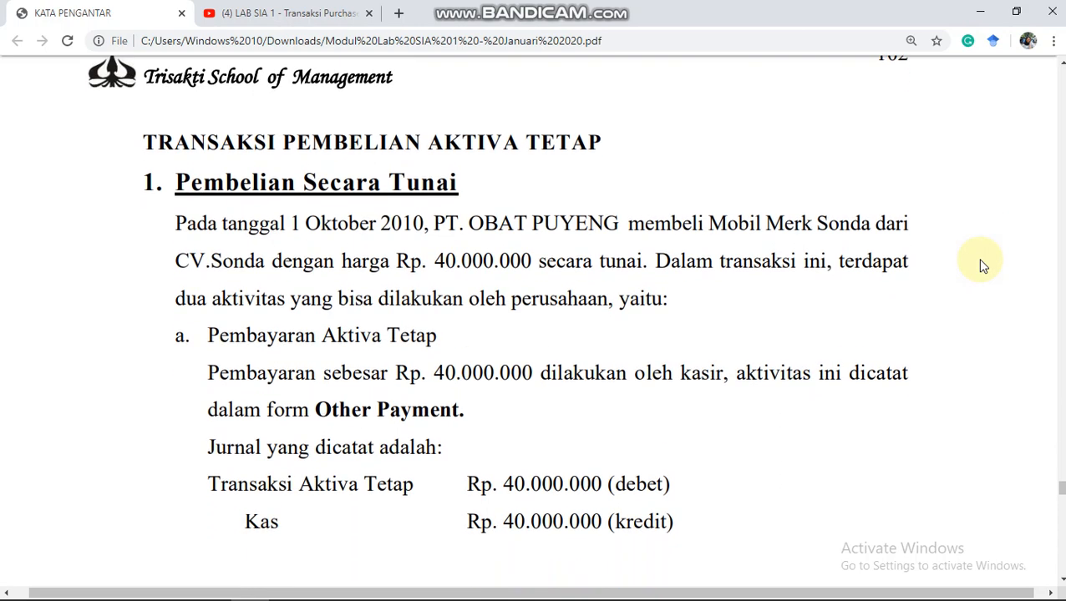
pyautogui.scroll(-1, 982, 265)
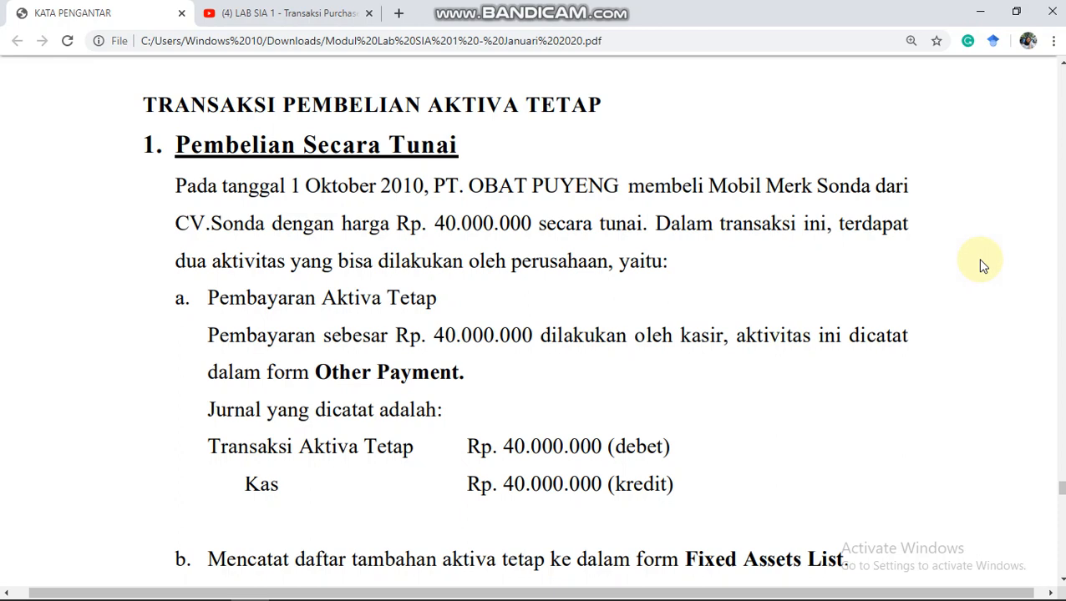
pyautogui.scroll(-3, 983, 265)
pyautogui.scroll(-1, 983, 265)
pyautogui.scroll(1, 983, 265)
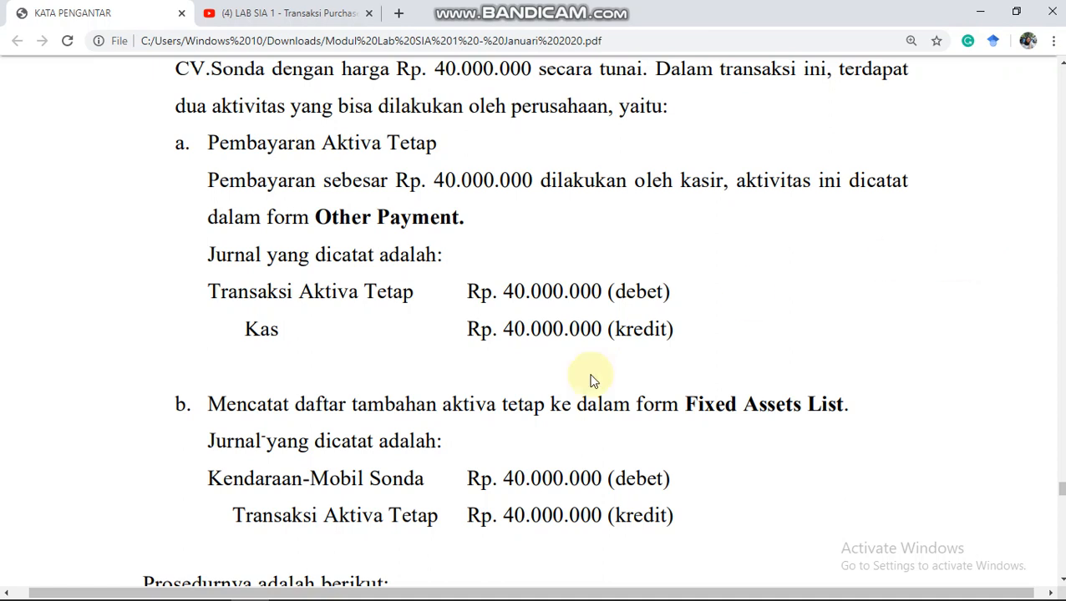
# Step: Switch to ACCURATE and start a new Other Payment paid from KAS, dated 01/10/2010
pyautogui.moveTo(360, 594)
pyautogui.click(328, 586)
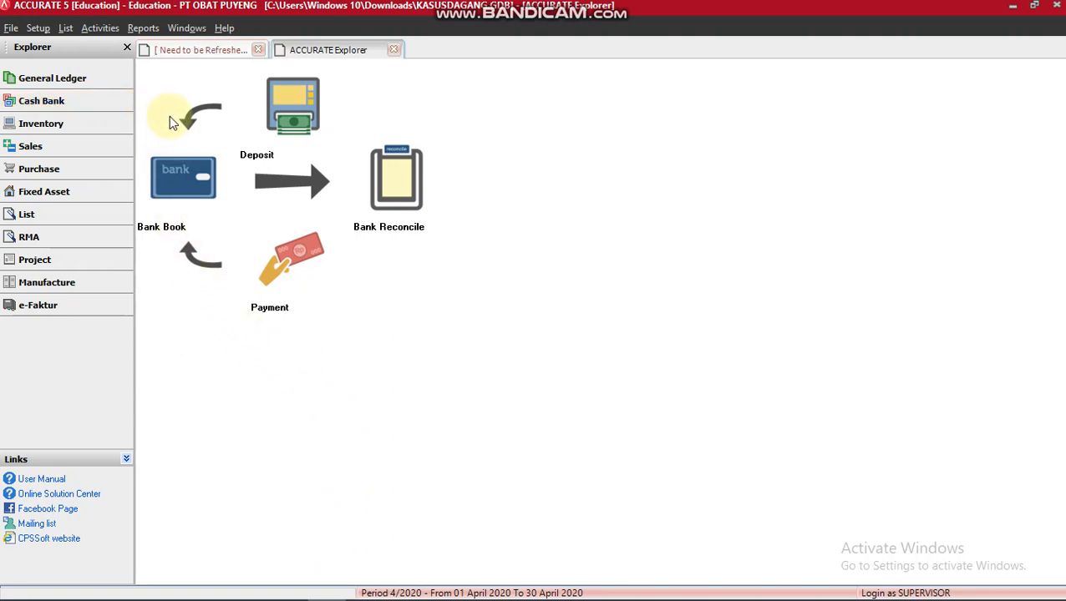
pyautogui.click(282, 269)
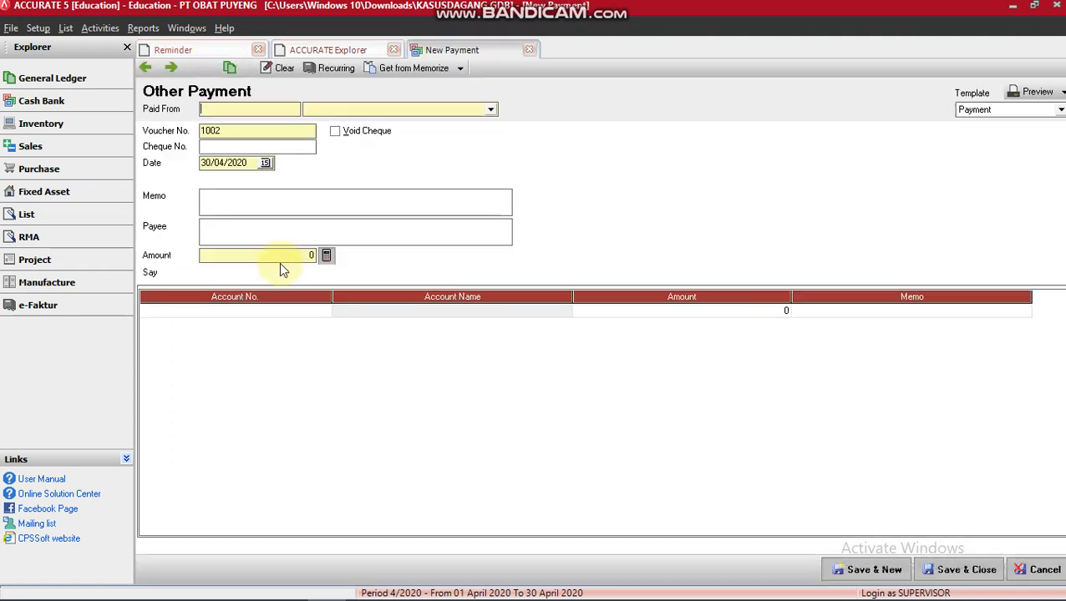
pyautogui.click(466, 112)
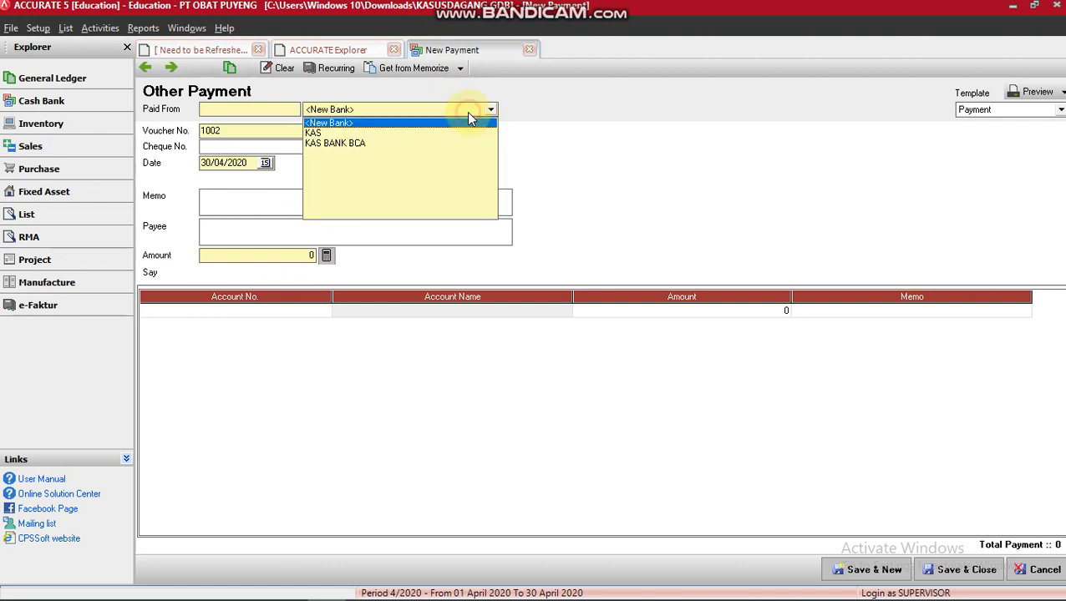
pyautogui.click(409, 134)
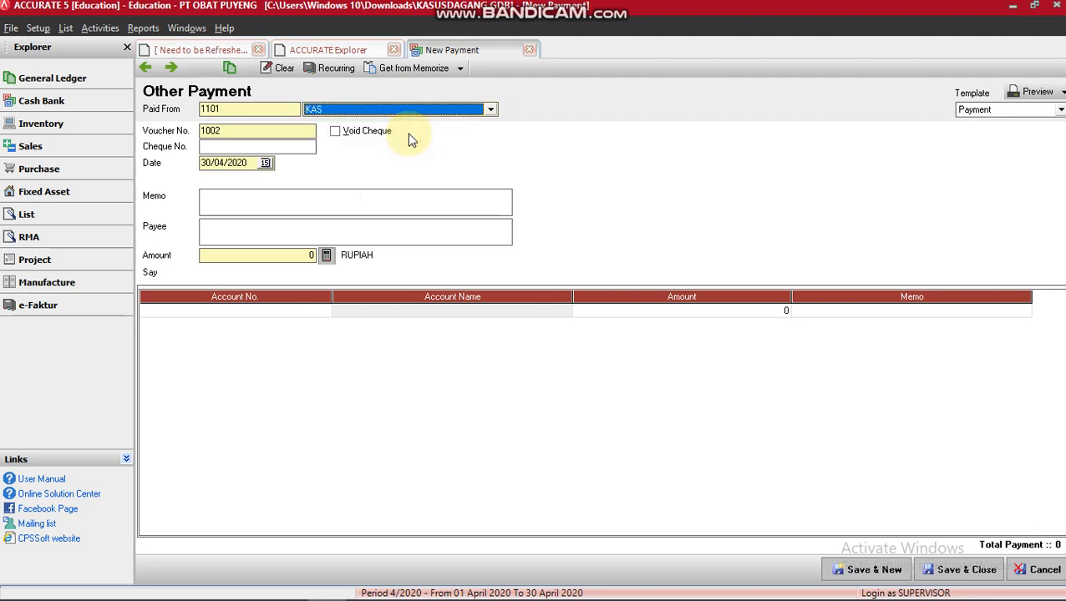
pyautogui.moveTo(247, 162); pyautogui.dragTo(177, 163)
pyautogui.write('01/10/2010')
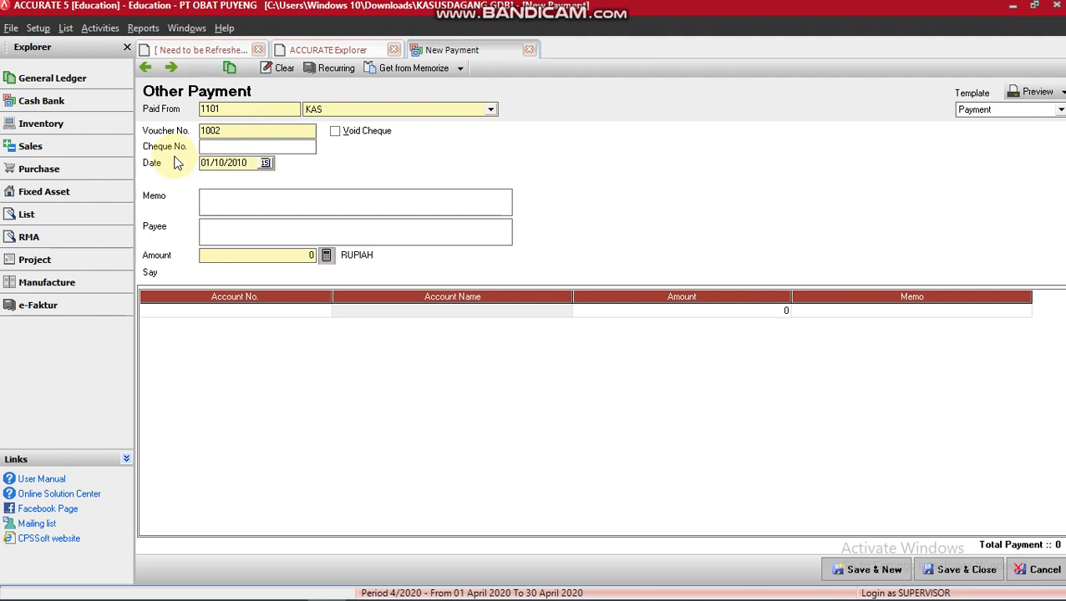
# Step: Enter the payment memo MEMBELI MOVIL MERK SONDA DARI CV SONDA and the payee CV SONDA
pyautogui.click(235, 207)
pyautogui.write('MEMBELI ')
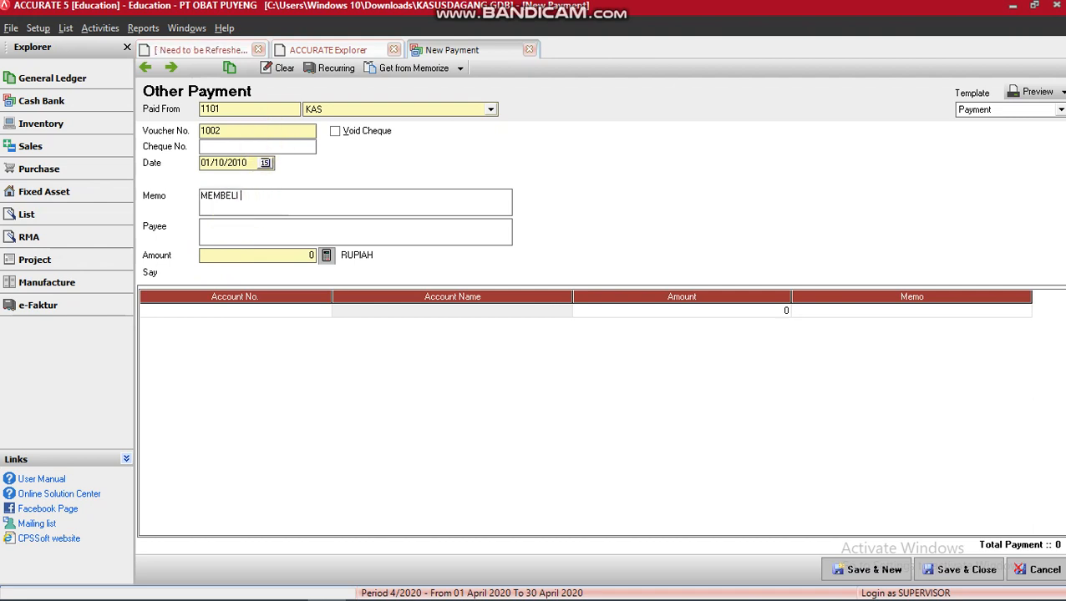
pyautogui.write('MOVIL MERK SONDA')
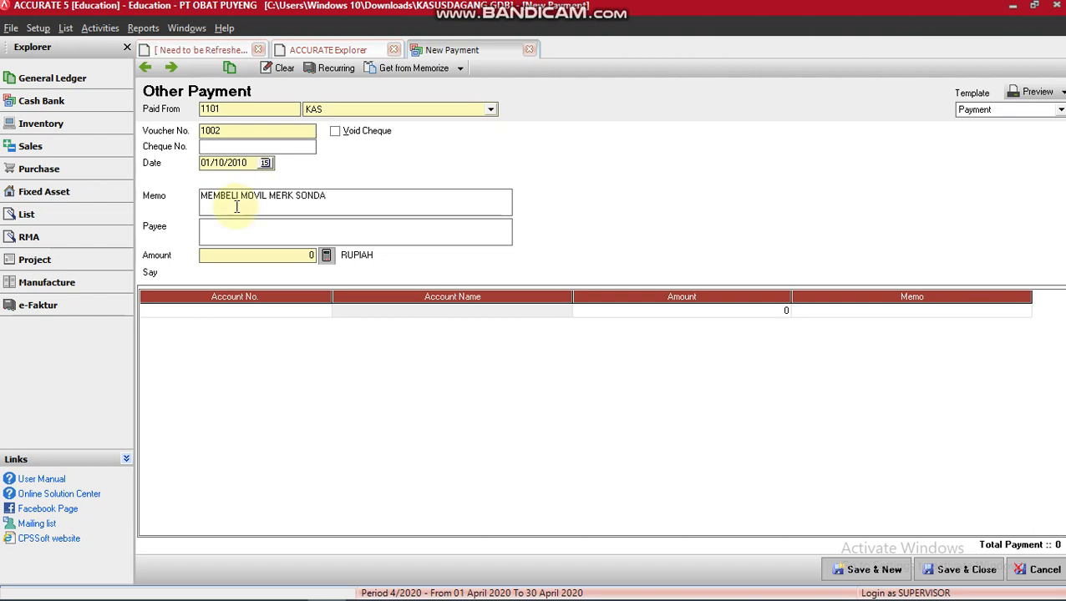
pyautogui.write(' DARI CV SONDA')
pyautogui.press('Tab')
pyautogui.write('CV')
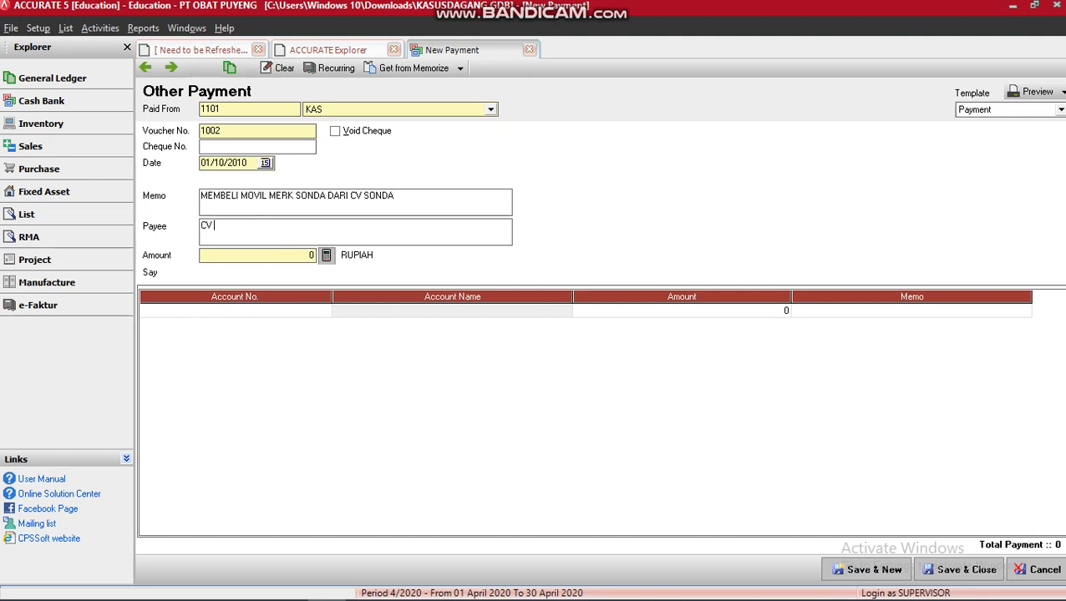
pyautogui.write(' SONDA')
# Step: Search the GL accounts for TRANSAKSI on the first payment line and start a new account
pyautogui.press('Tab')
pyautogui.press('Tab')
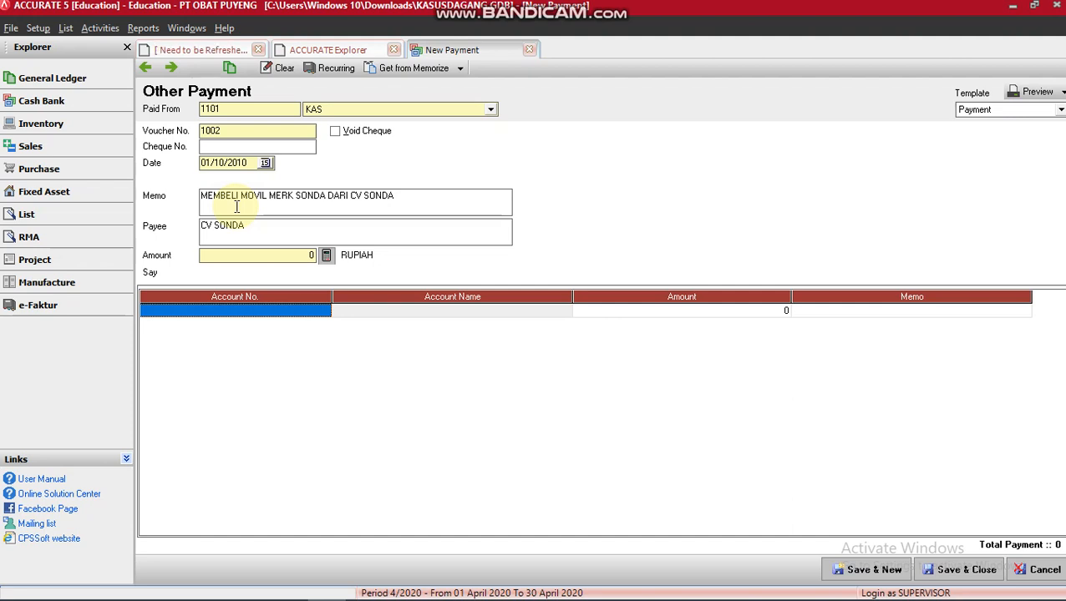
pyautogui.write('TRANS')
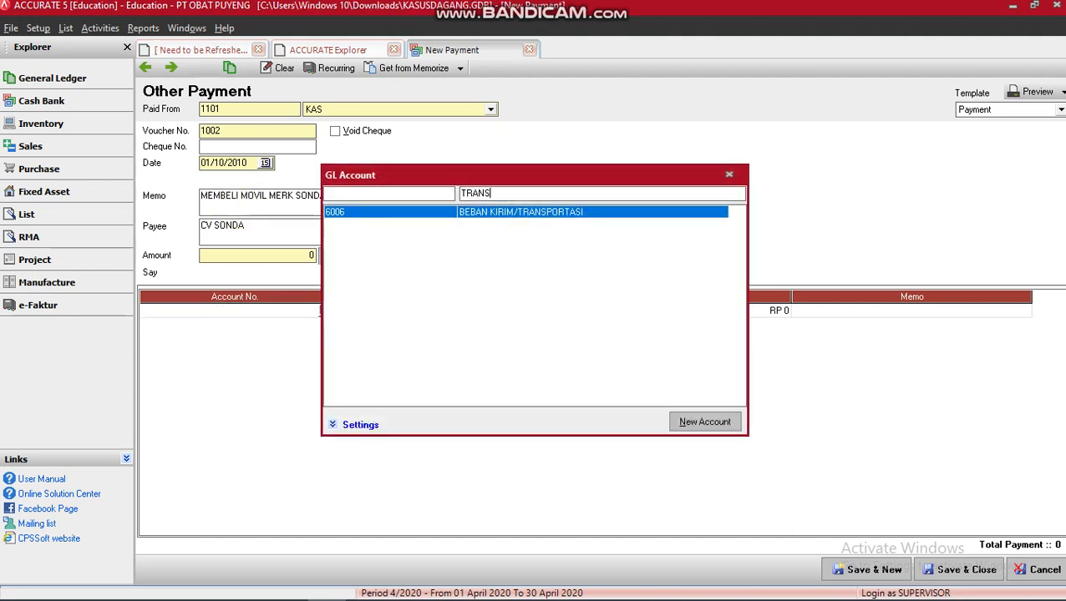
pyautogui.write('AKSI')
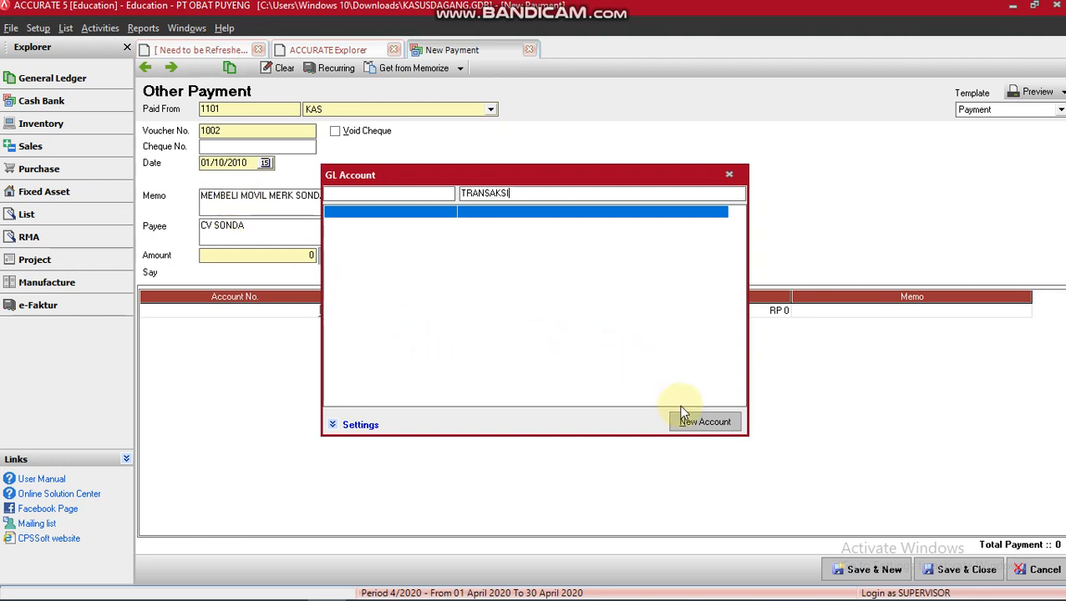
pyautogui.click(699, 426)
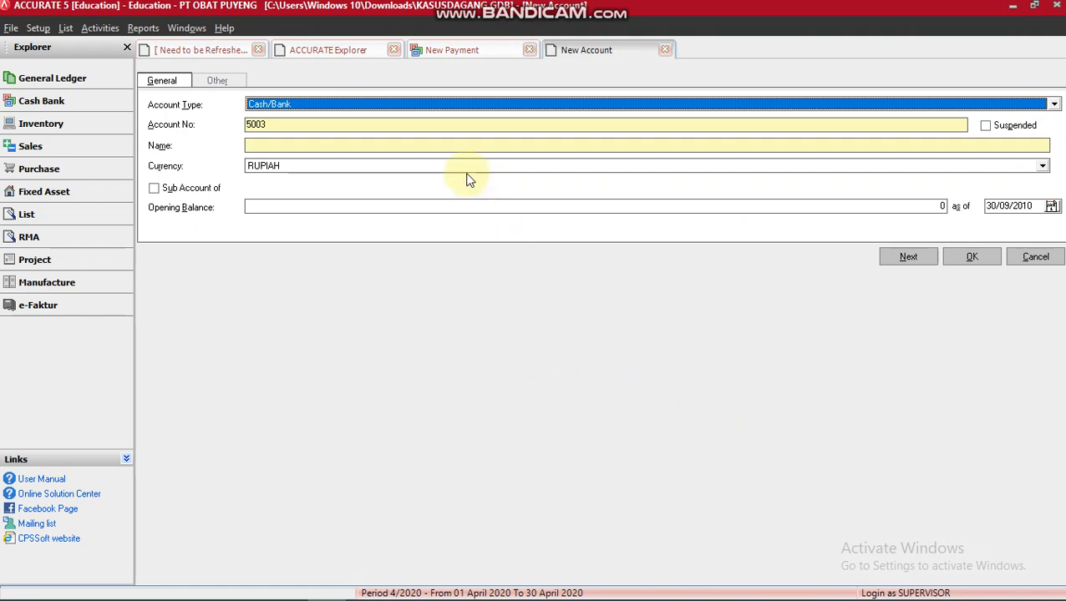
# Step: Create the Other Current Asset account 1003 named TRANSAKSI AKTIVA TETAP for the payment line
pyautogui.click(338, 104)
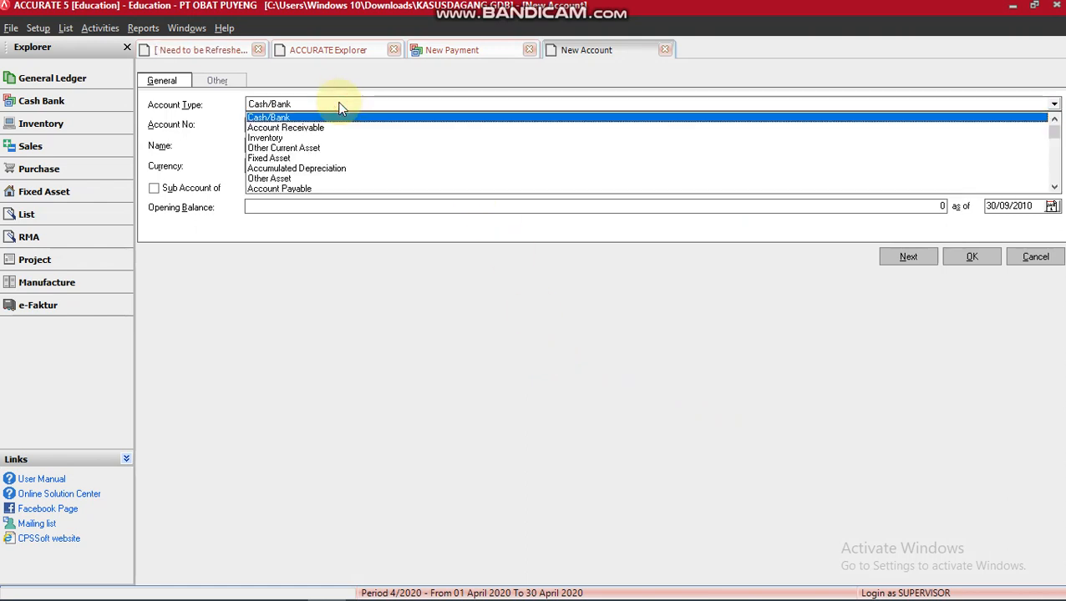
pyautogui.write('Oth')
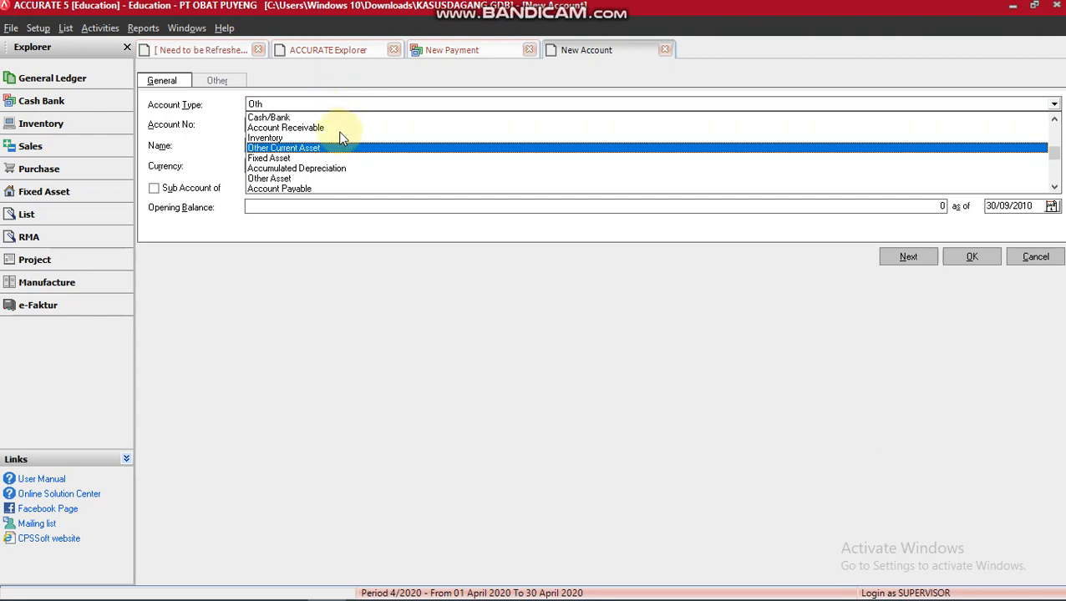
pyautogui.click(342, 147)
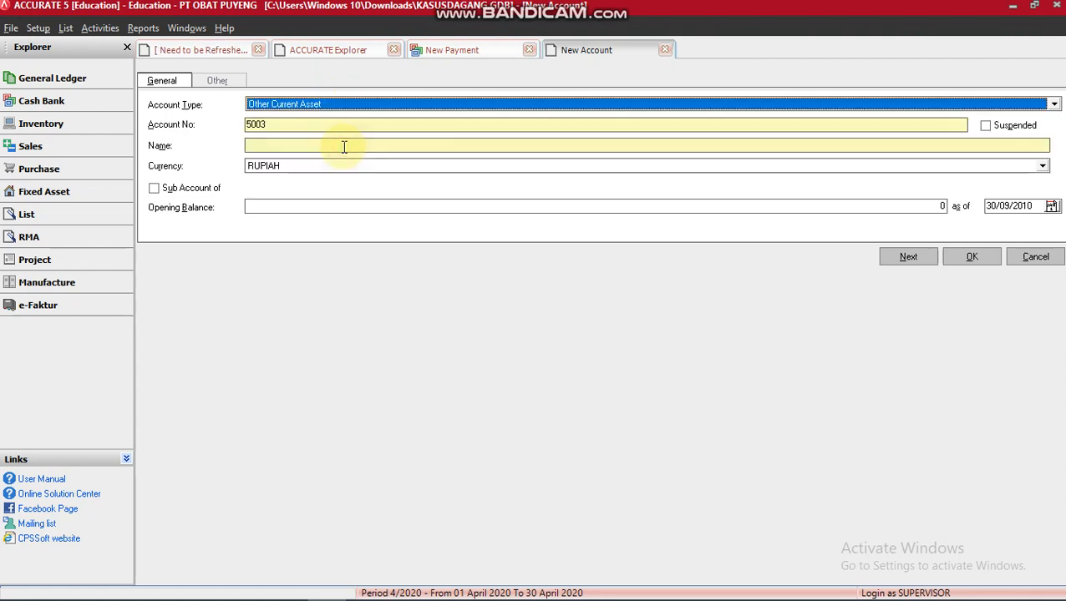
pyautogui.click(250, 125)
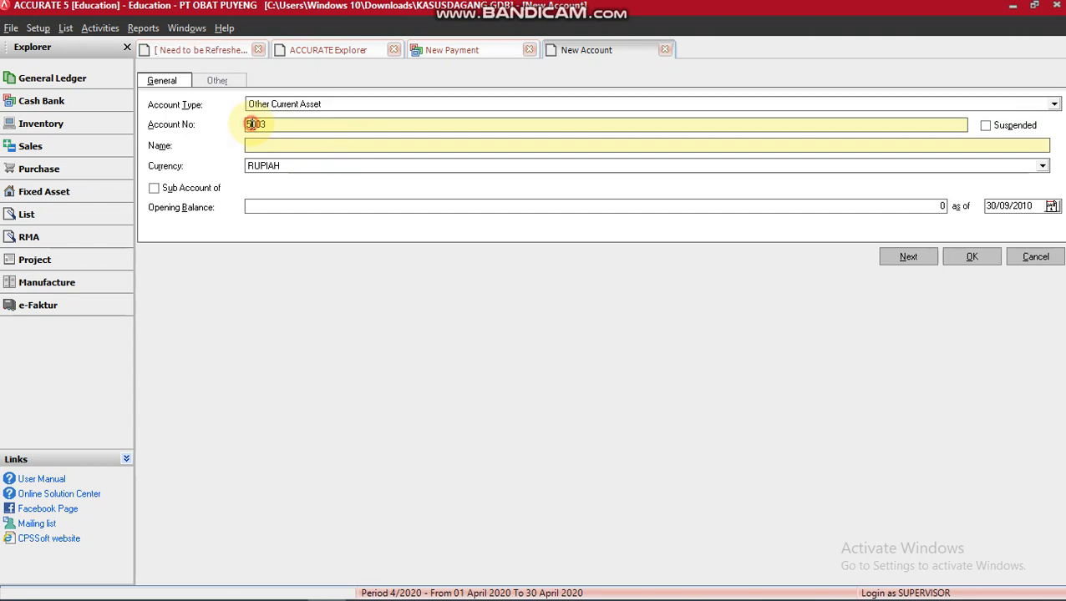
pyautogui.press('BackSpace')
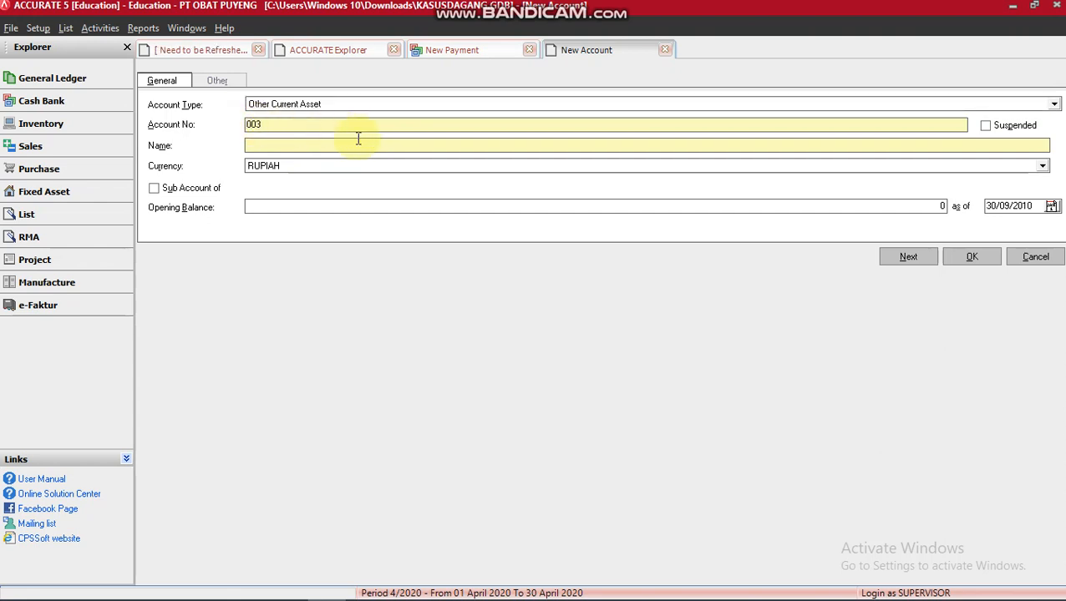
pyautogui.write('1')
pyautogui.click(276, 145)
pyautogui.write('TRANSAKSI AKTIVA TETAP')
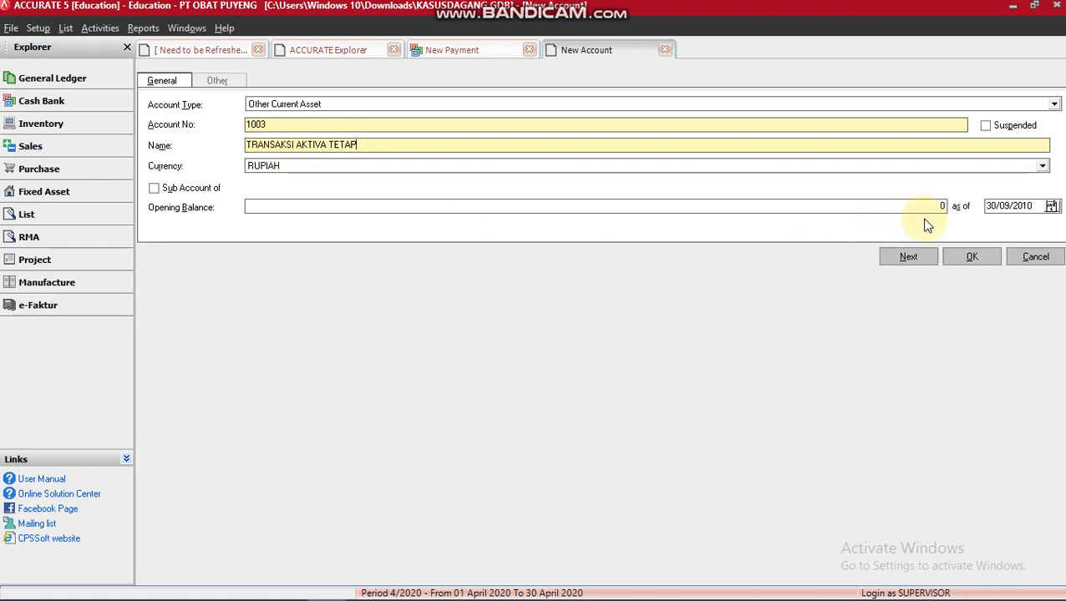
pyautogui.click(965, 256)
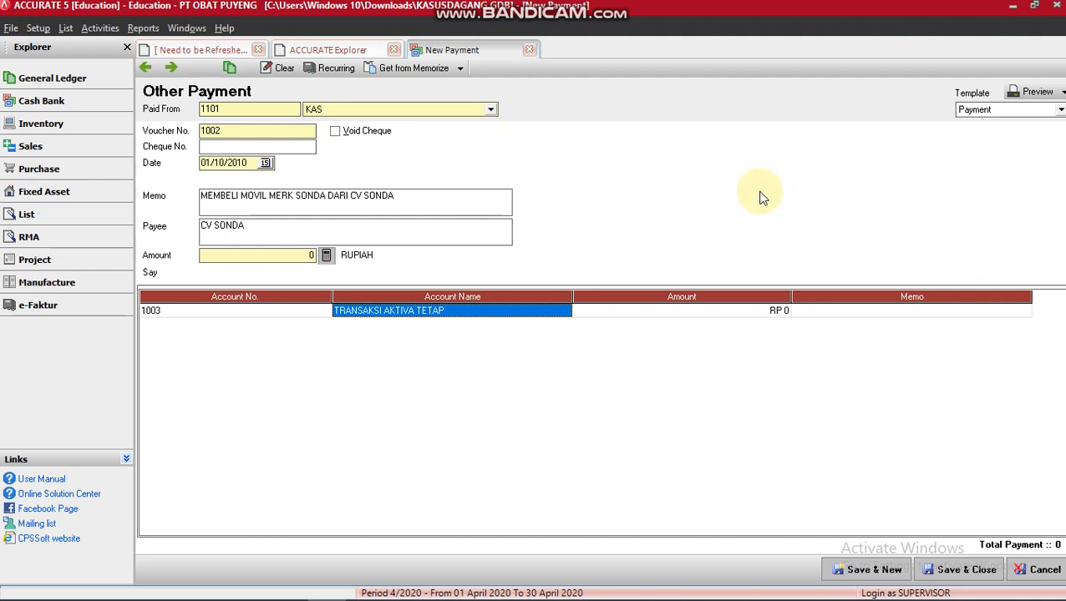
# Step: Enter 40.000.000 on the TRANSAKSI AKTIVA TETAP line, calculate the payment amount from it, and save and close the payment
pyautogui.press('Tab')
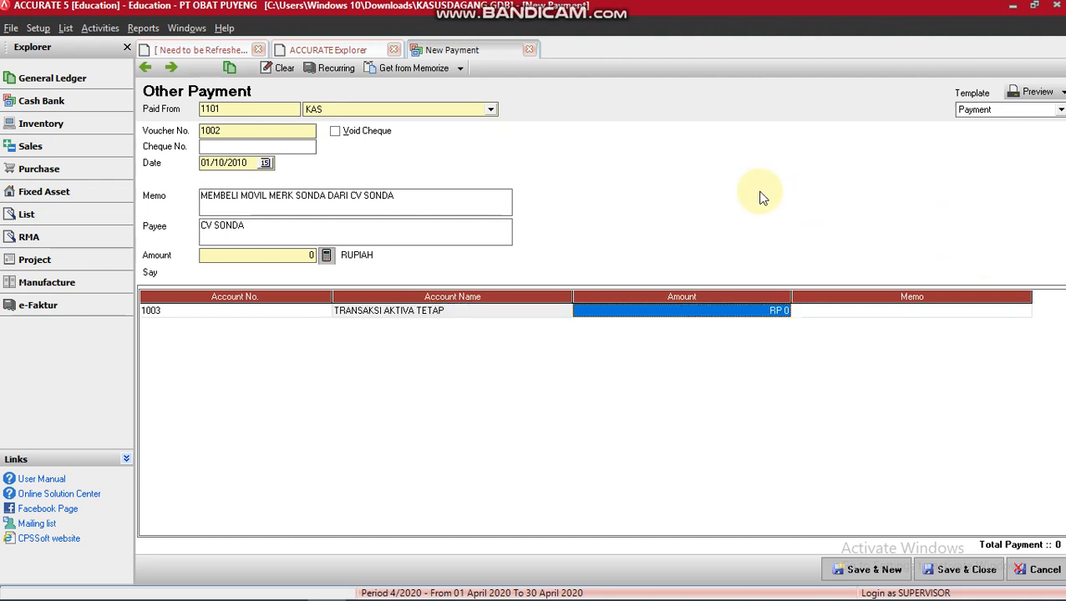
pyautogui.write('40')
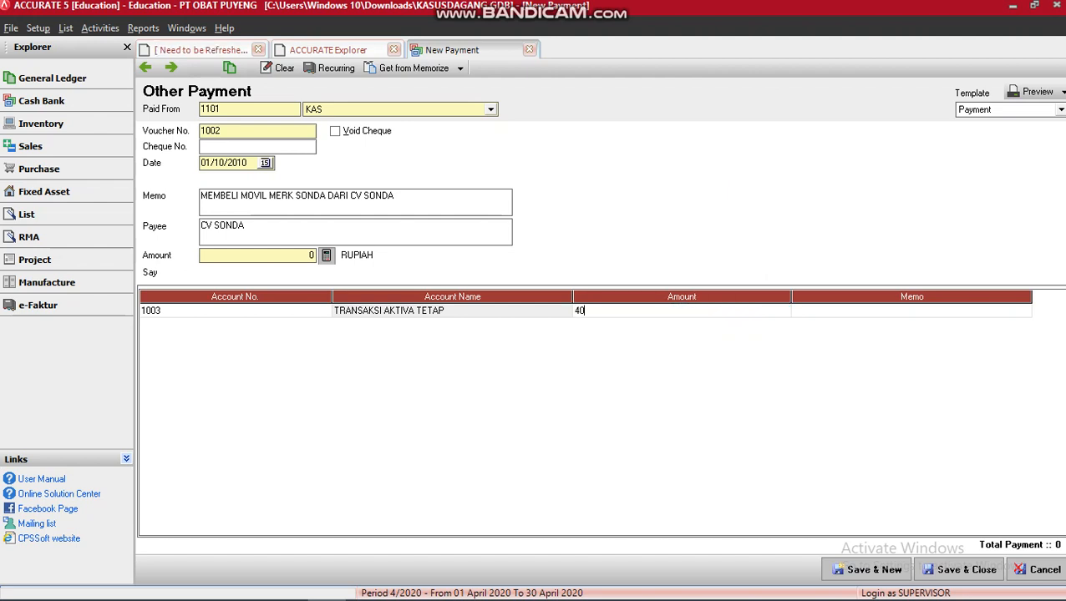
pyautogui.write('.000.0000')
pyautogui.press('Tab')
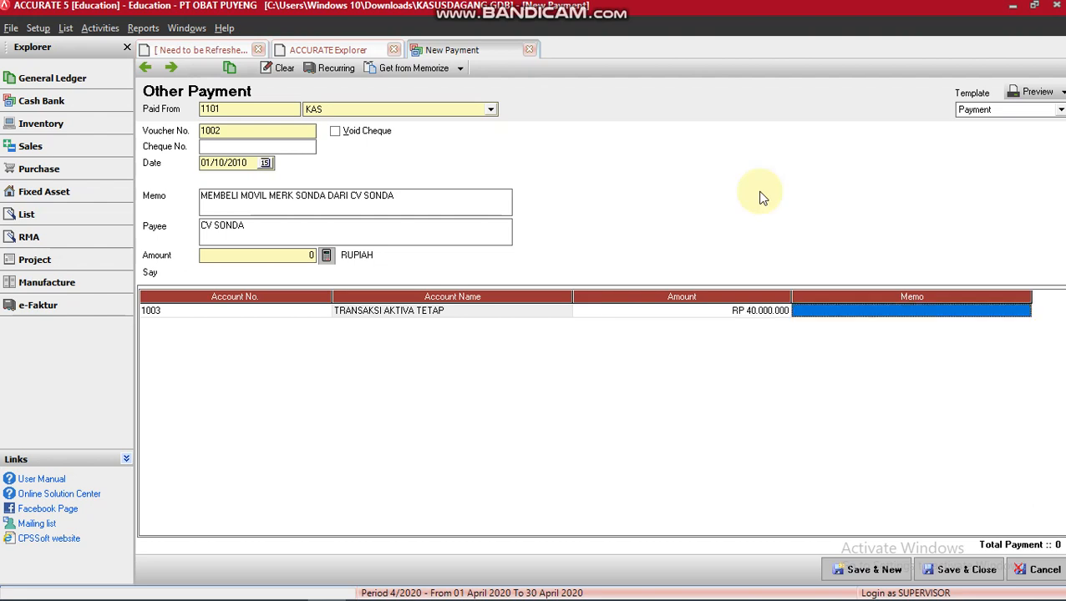
pyautogui.press('Tab')
pyautogui.press('Up')
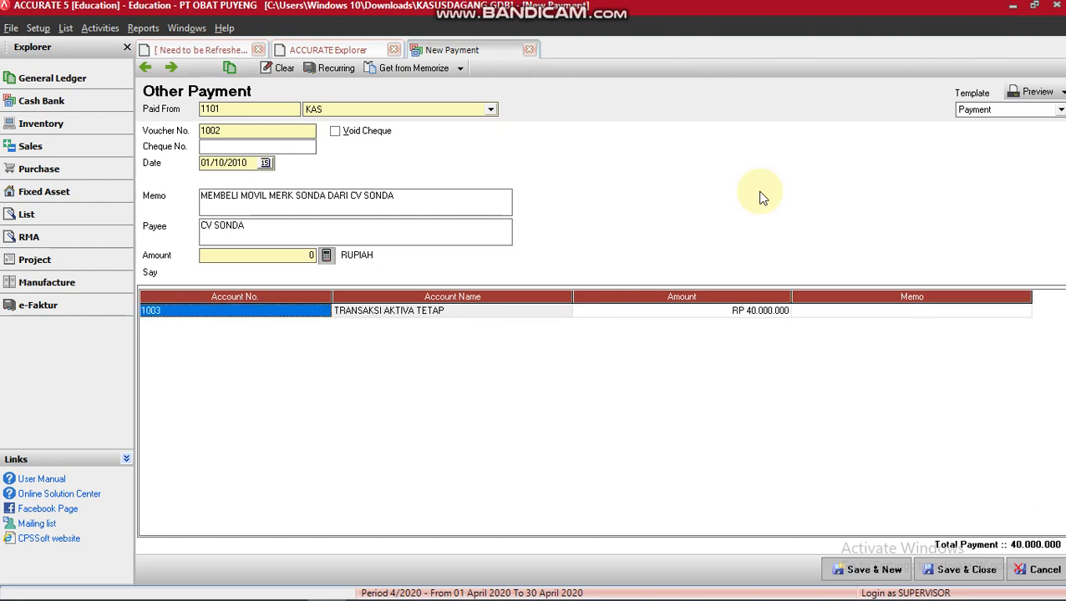
pyautogui.click(327, 256)
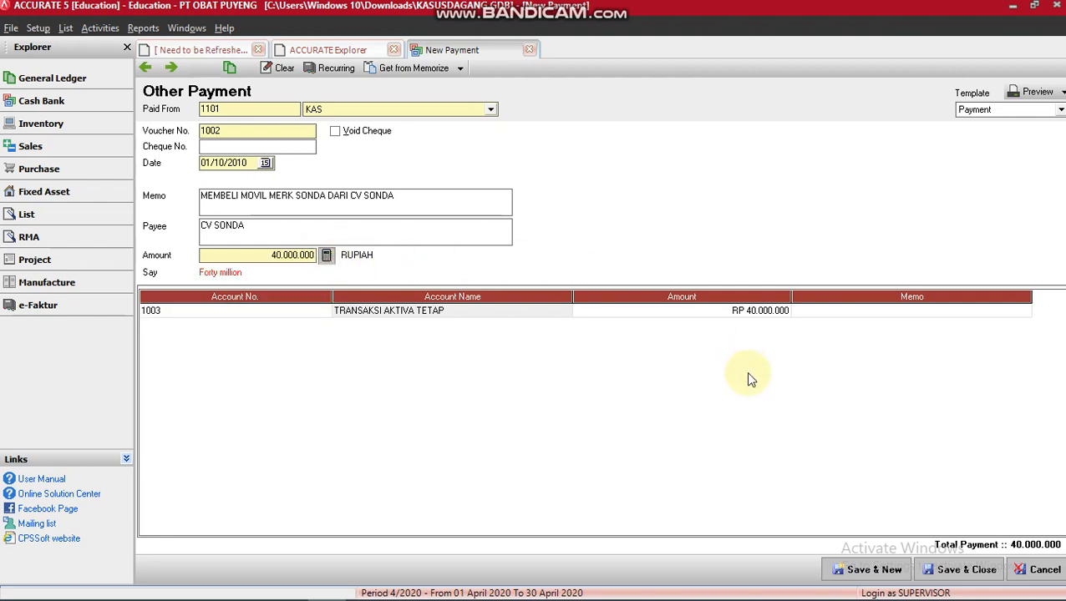
pyautogui.click(953, 571)
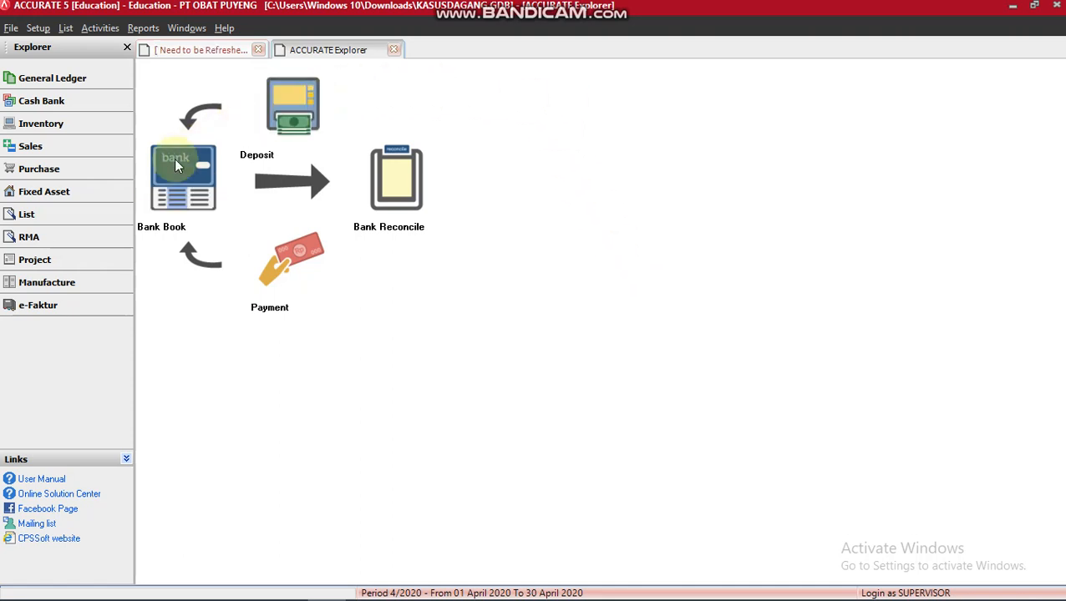
# Step: Start a new fixed asset, and switch to the module PDF in Chrome to read its asset and depreciation settings
pyautogui.click(124, 198)
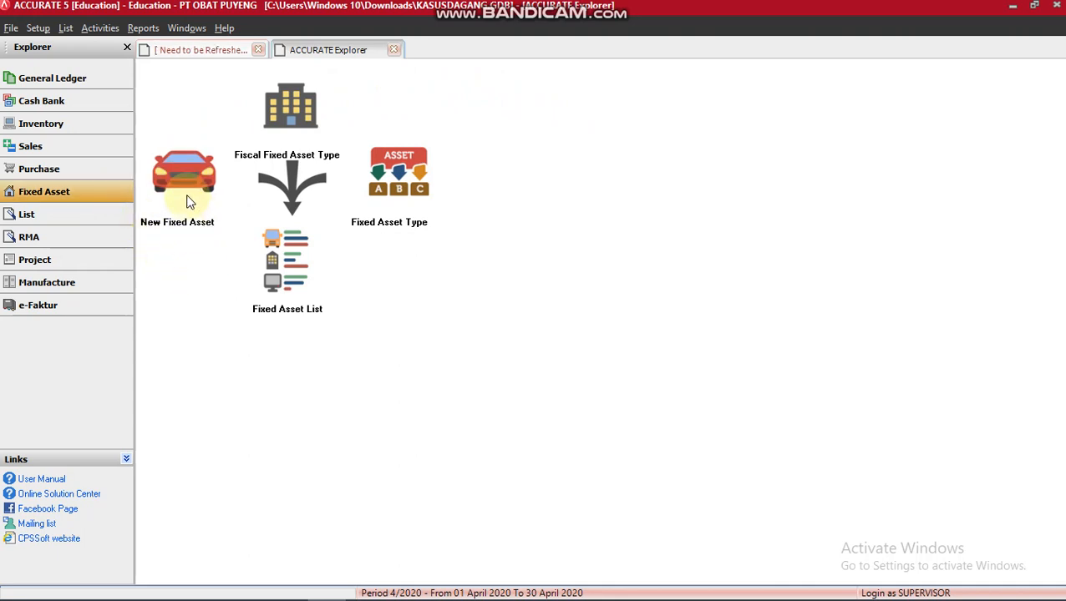
pyautogui.click(183, 173)
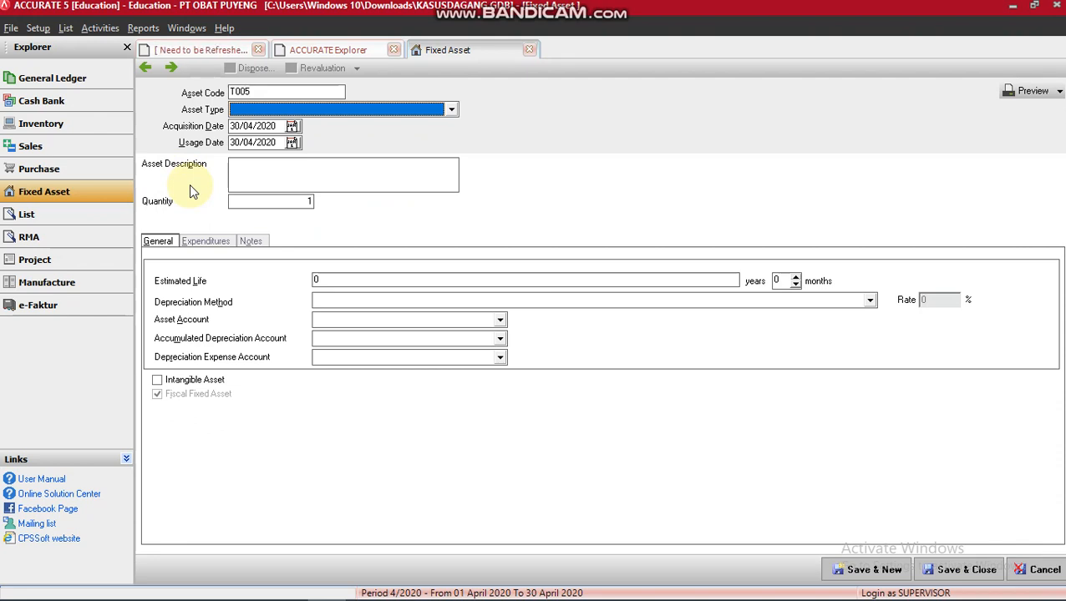
pyautogui.moveTo(253, 589)
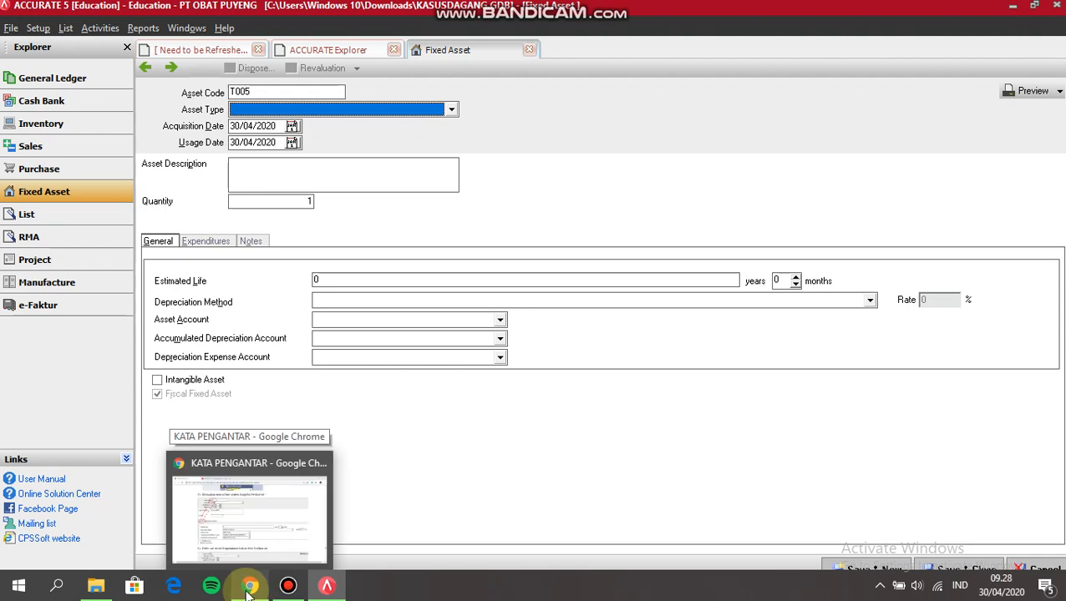
pyautogui.click(249, 591)
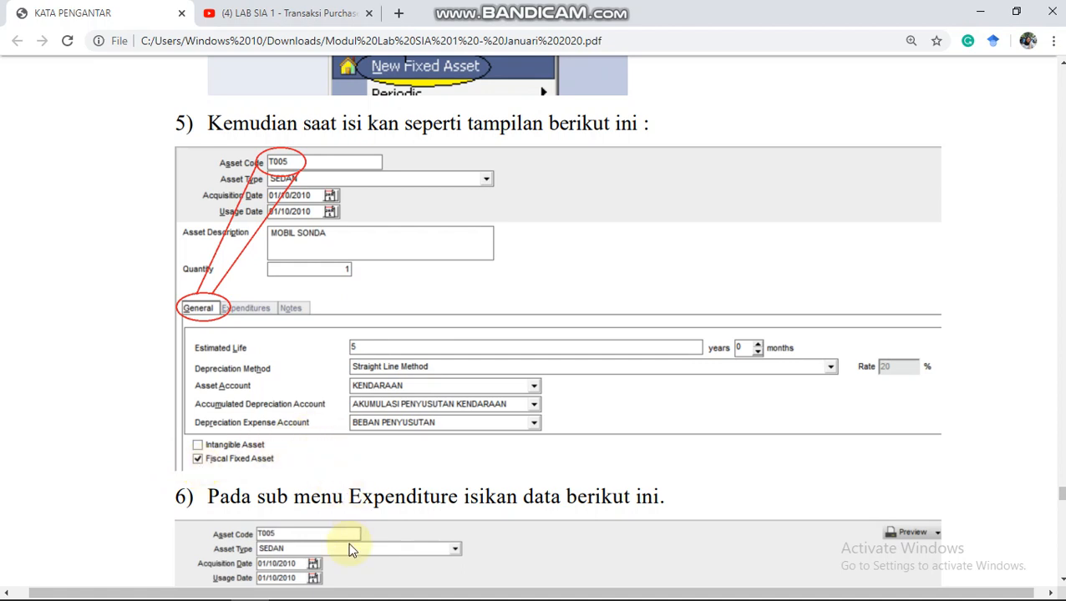
# Step: Switch to ACCURATE and set the new asset's type to SEDAN, with acquisition and usage dates of 01/10/2010
pyautogui.click(326, 586)
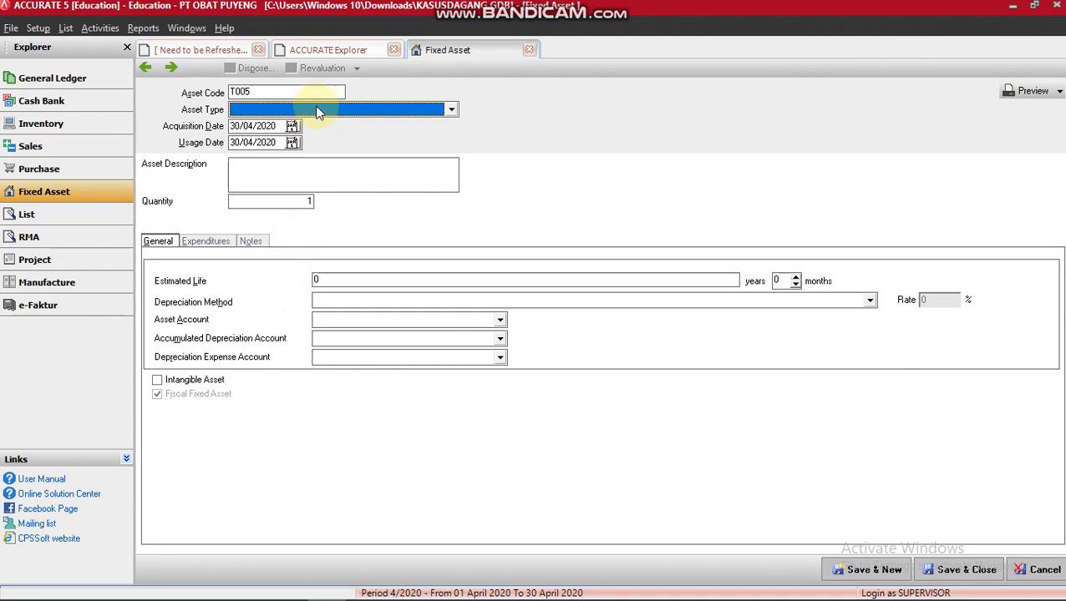
pyautogui.click(316, 110)
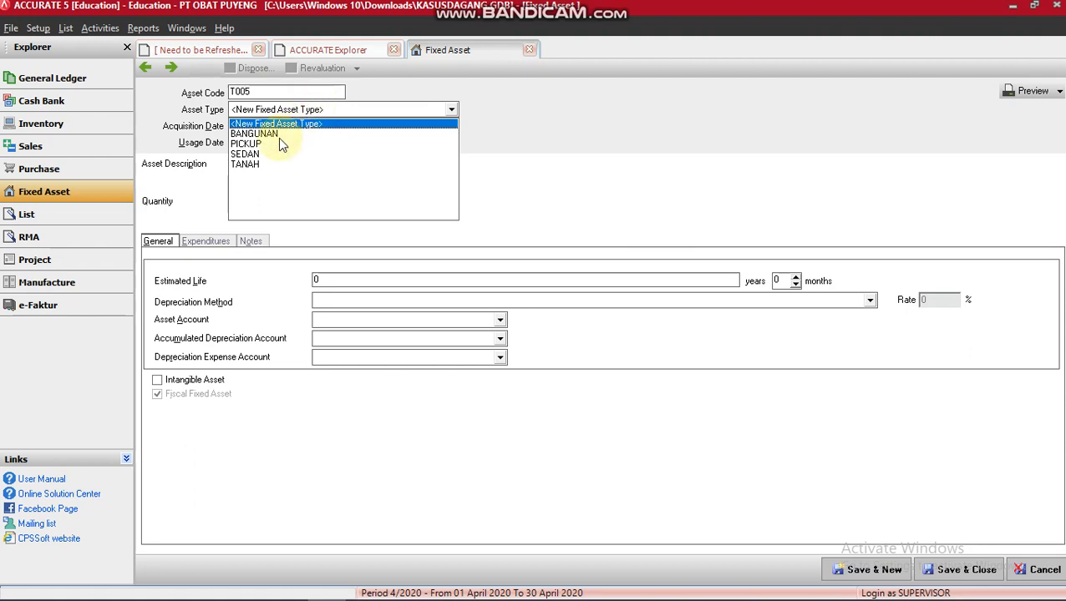
pyautogui.click(255, 155)
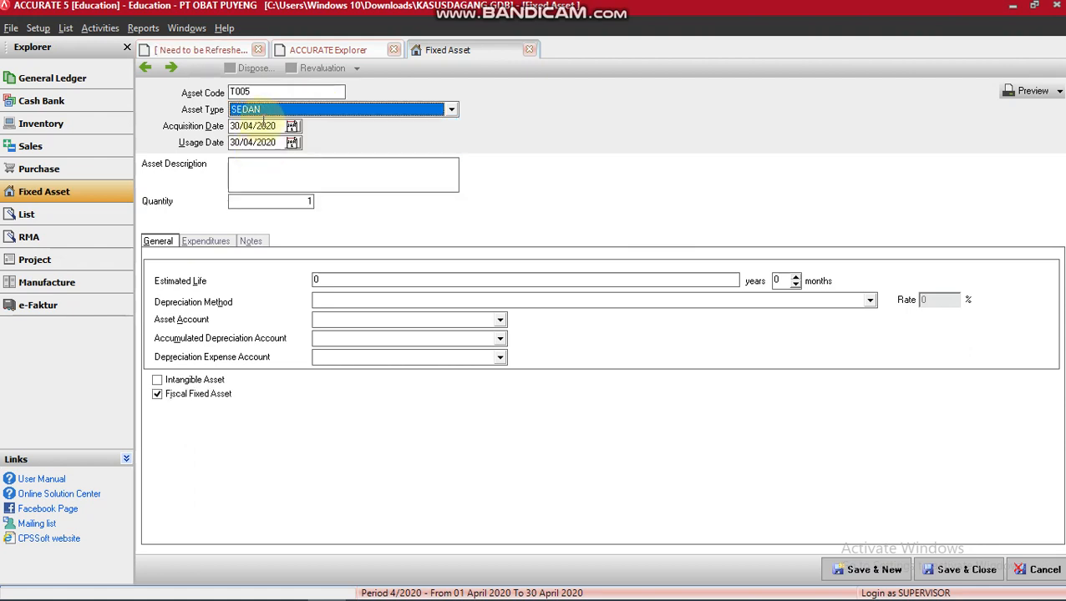
pyautogui.press('Tab')
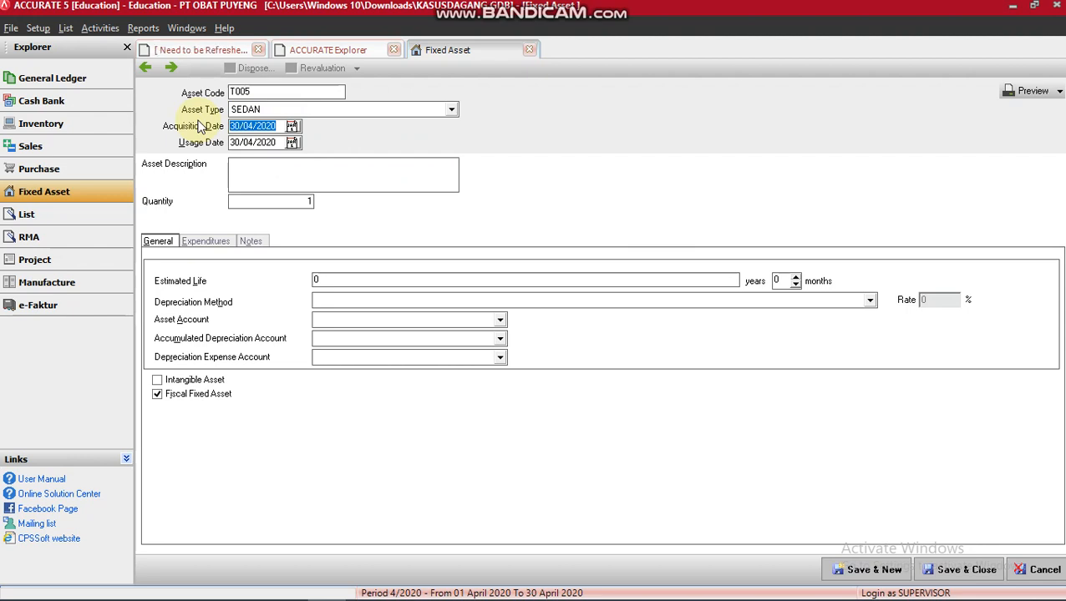
pyautogui.write('01/10/2010')
pyautogui.press('Tab')
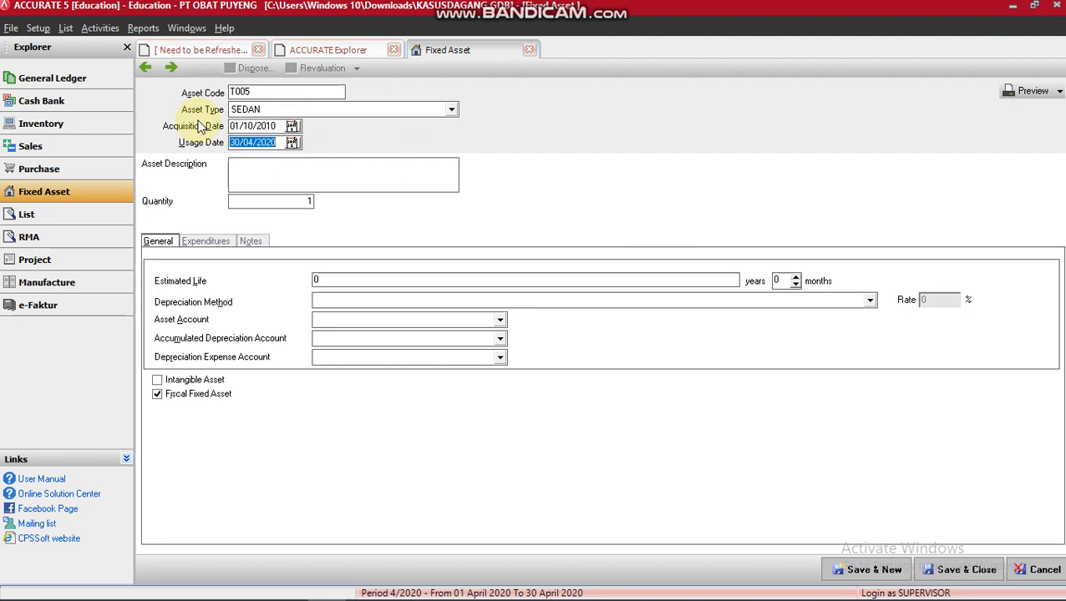
pyautogui.write('01/10/2010')
# Step: Enter MOBIL SONDA as the asset description
pyautogui.click(244, 174)
pyautogui.write('MOBIL')
pyautogui.write('SONDA')
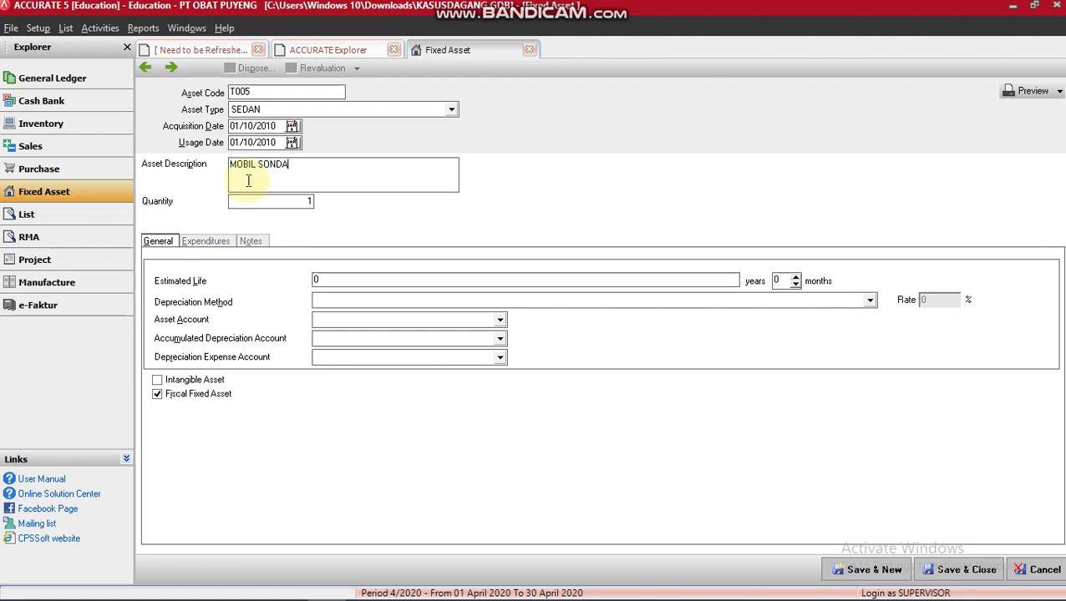
# Step: Set the asset's estimated life to 5 years and its depreciation method to Straight Line Method
pyautogui.click(327, 284)
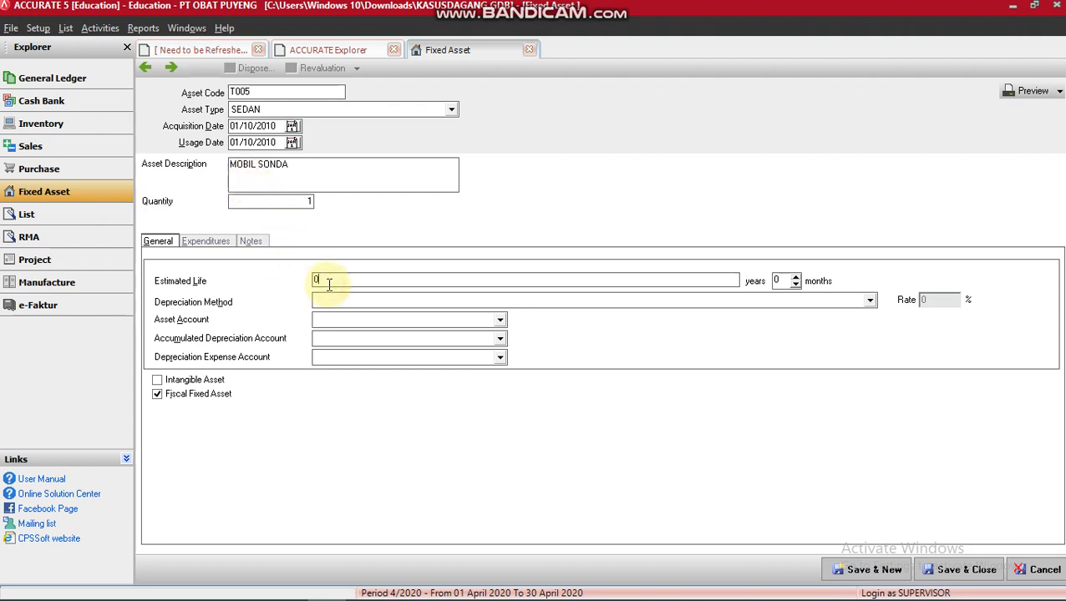
pyautogui.press('BackSpace')
pyautogui.write('5')
pyautogui.press('Tab')
pyautogui.press('Tab')
pyautogui.hotkey('alt', 'Down')
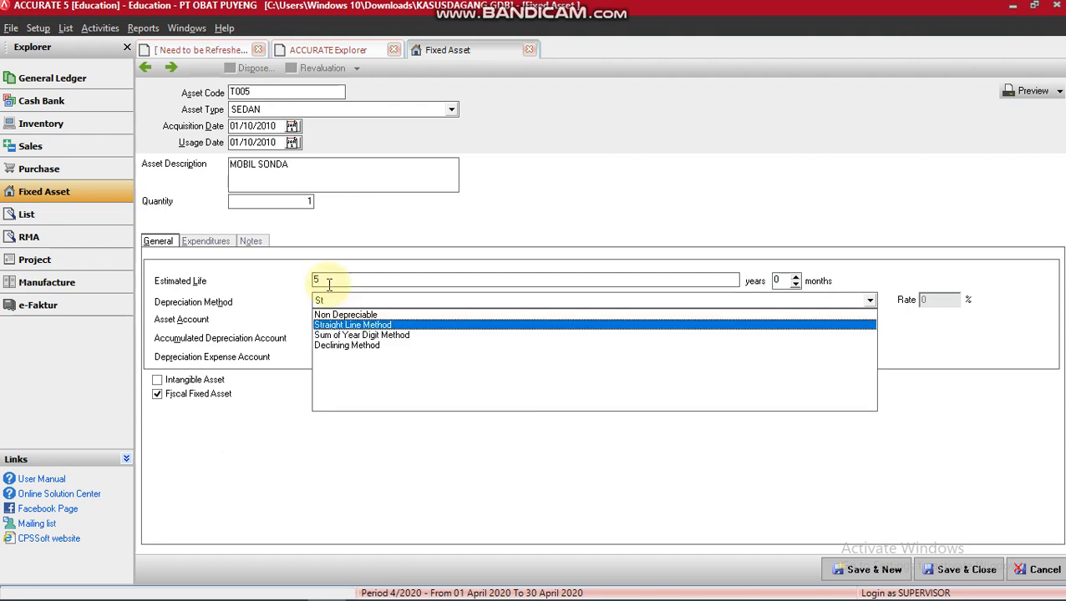
pyautogui.press('Return')
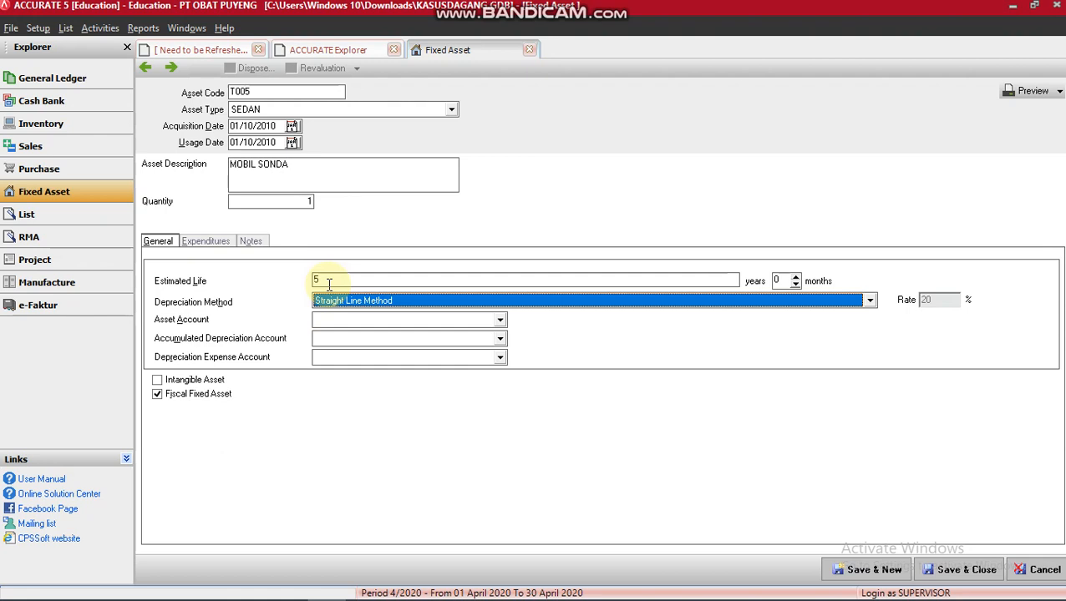
# Step: Assign KENDARAAN as the asset account
pyautogui.press('Tab')
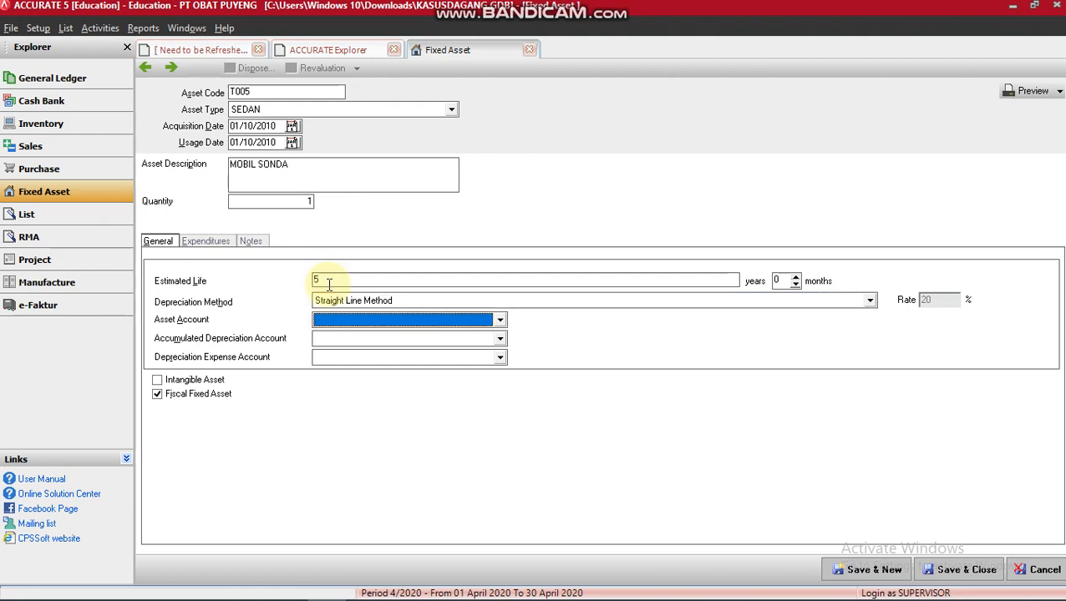
pyautogui.press('Down')
pyautogui.hotkey('alt', 'Down')
pyautogui.press('Down')
pyautogui.press('Down')
pyautogui.press('Down')
pyautogui.press('Return')
# Step: Assign AKPEN KENDARAAN as the accumulated depreciation account and BEBAN PENYUSUTAN as the depreciation expense account
pyautogui.press('Tab')
pyautogui.write('AKU')
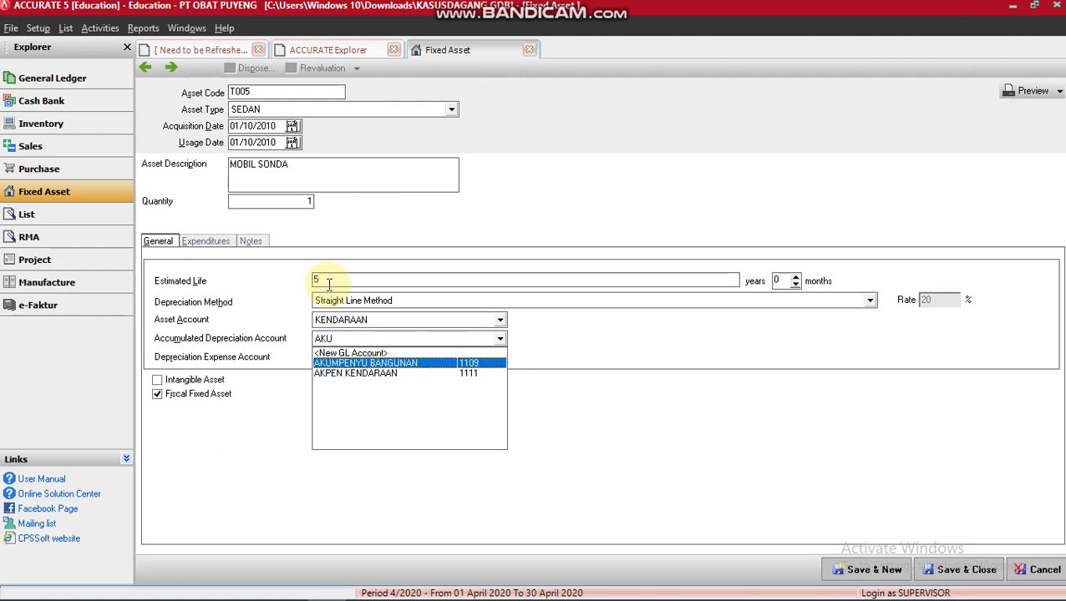
pyautogui.press('Down')
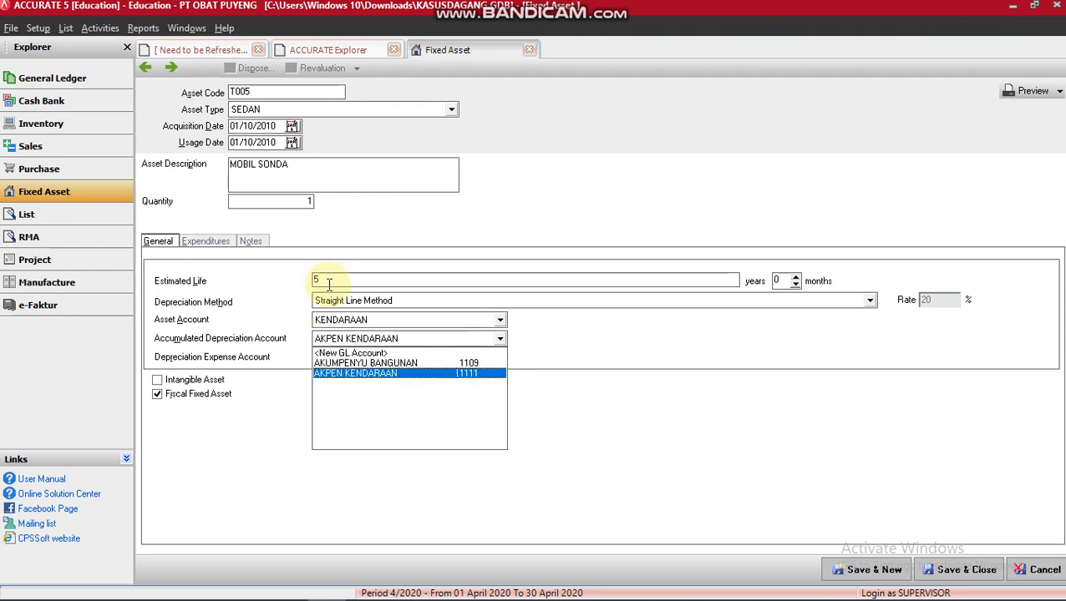
pyautogui.press('Return')
pyautogui.press('Tab')
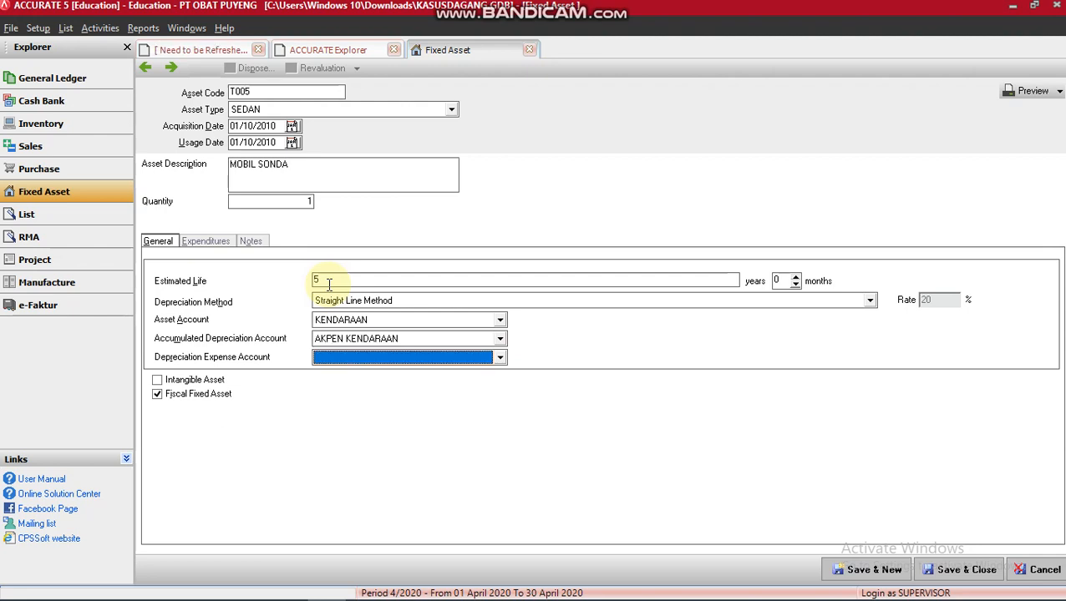
pyautogui.write('BEBAN')
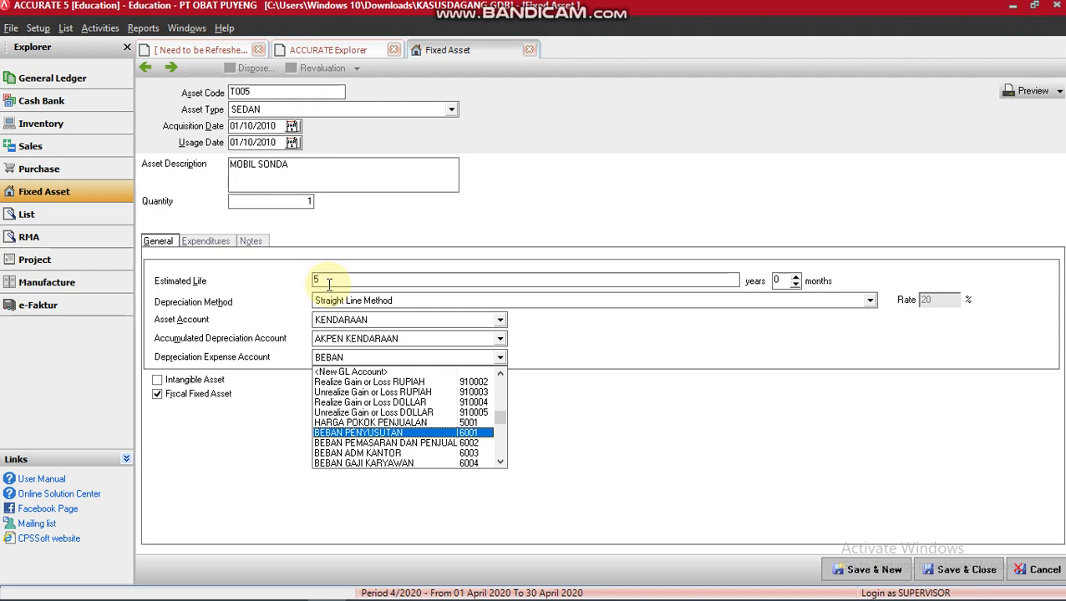
pyautogui.press('Return')
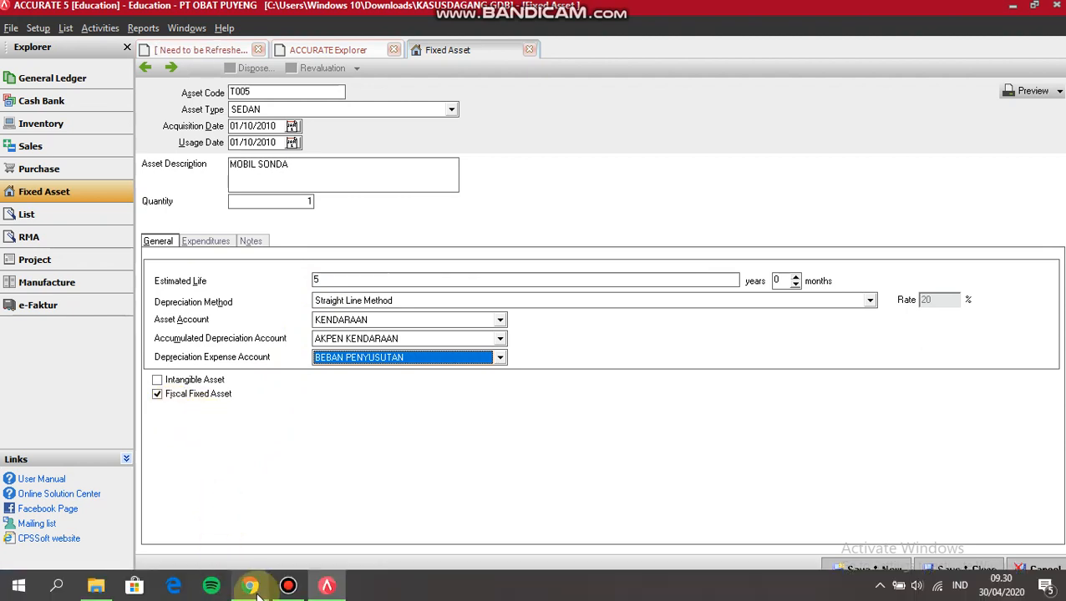
# Step: Switch to the lab module PDF in Chrome and read the expenditure data for asset T005
pyautogui.click(250, 586)
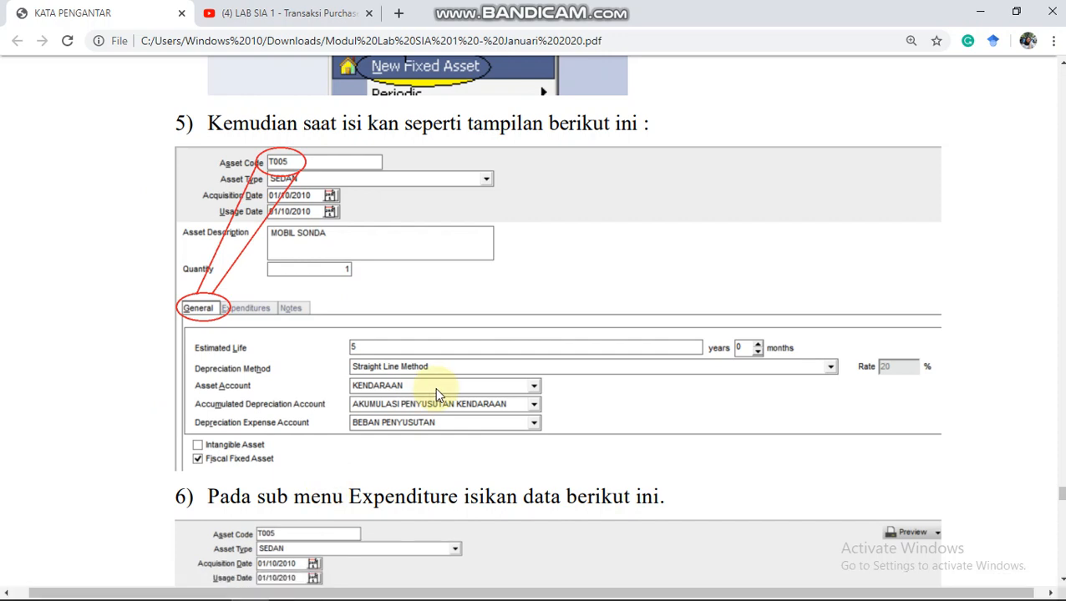
pyautogui.scroll(-2, 435, 388)
pyautogui.scroll(-2, 434, 387)
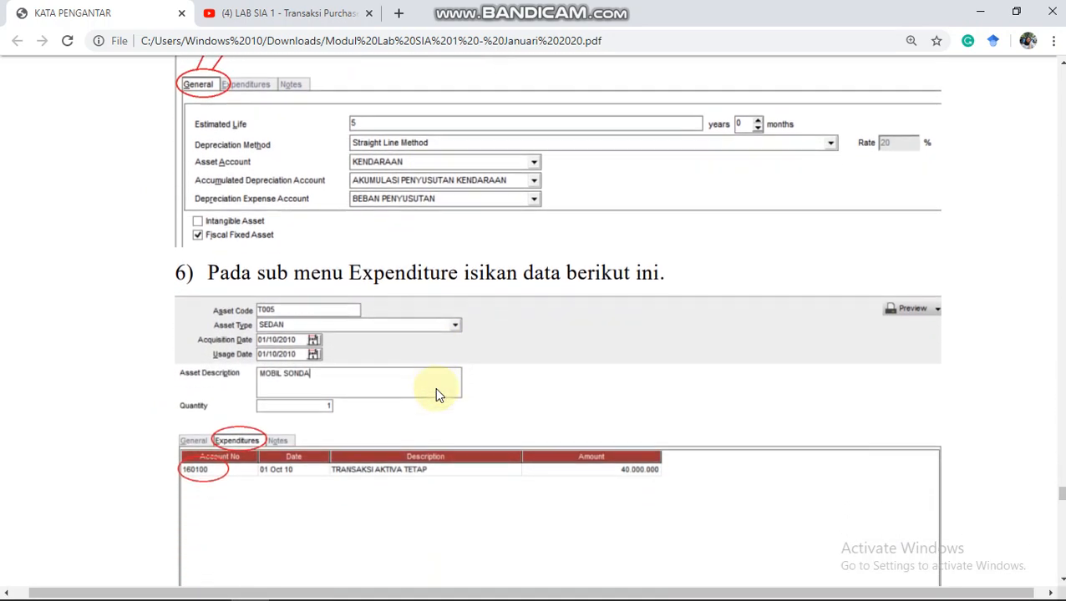
pyautogui.scroll(-1, 434, 387)
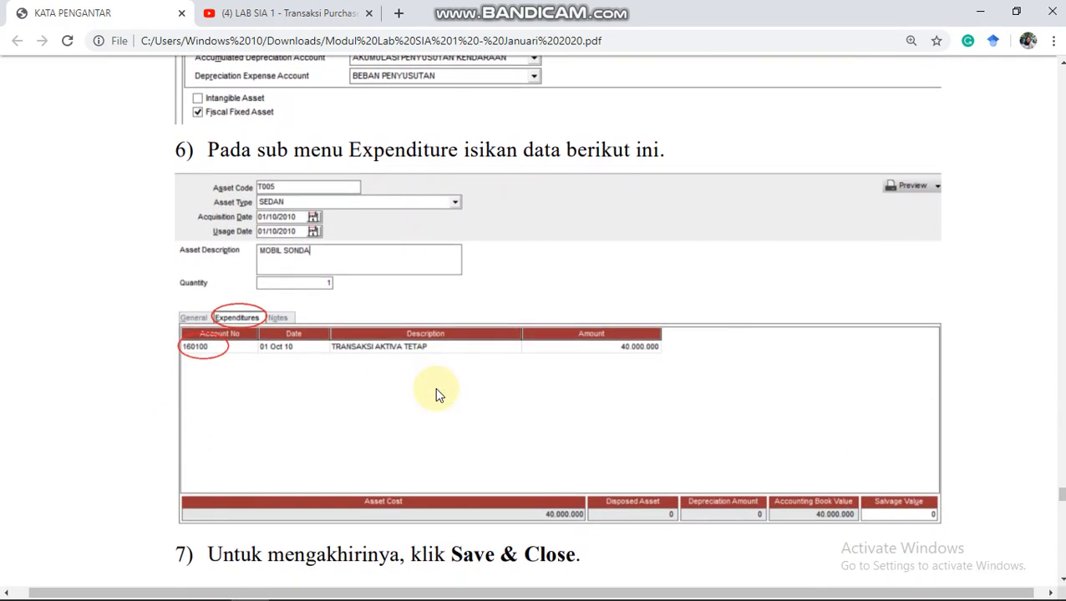
pyautogui.scroll(1, 434, 388)
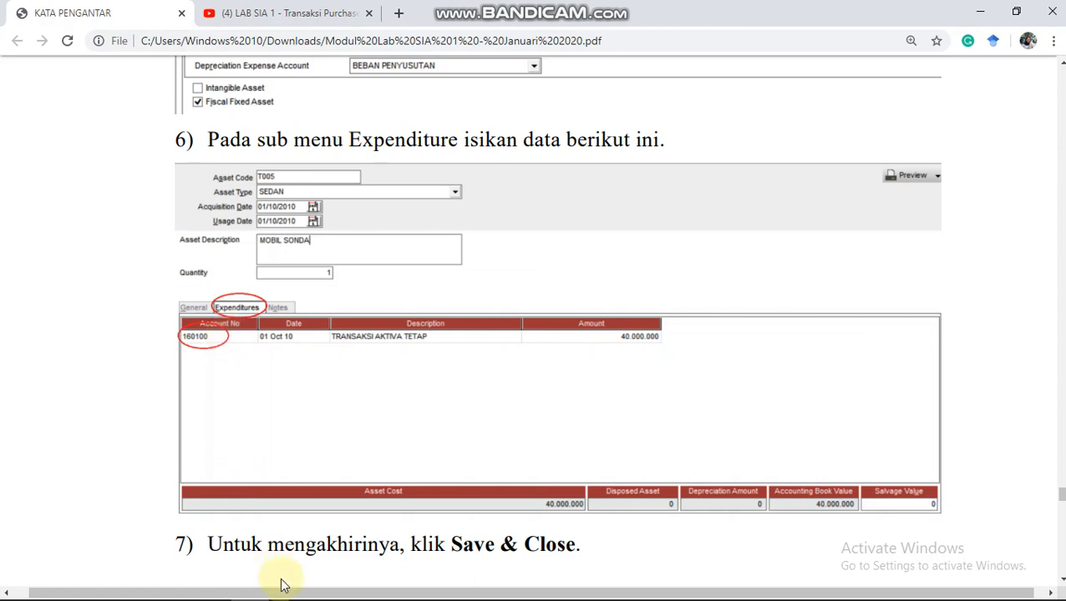
# Step: Switch to ACCURATE and add an asset expenditure of 40.000.000 from the TRANSAKSI AKTIVA TETAP account
pyautogui.moveTo(284, 589)
pyautogui.click(326, 586)
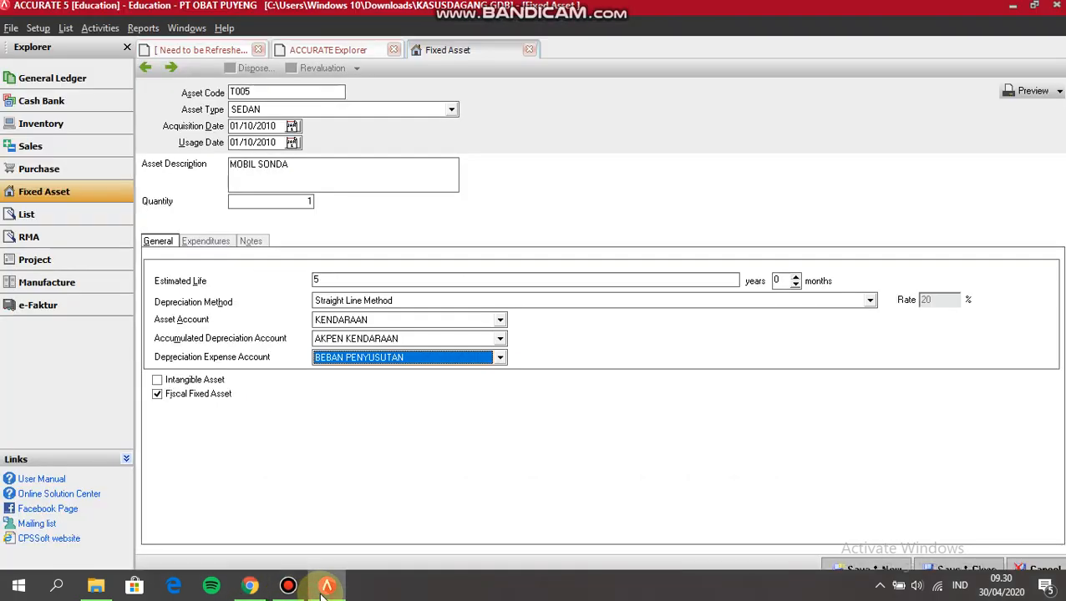
pyautogui.click(222, 242)
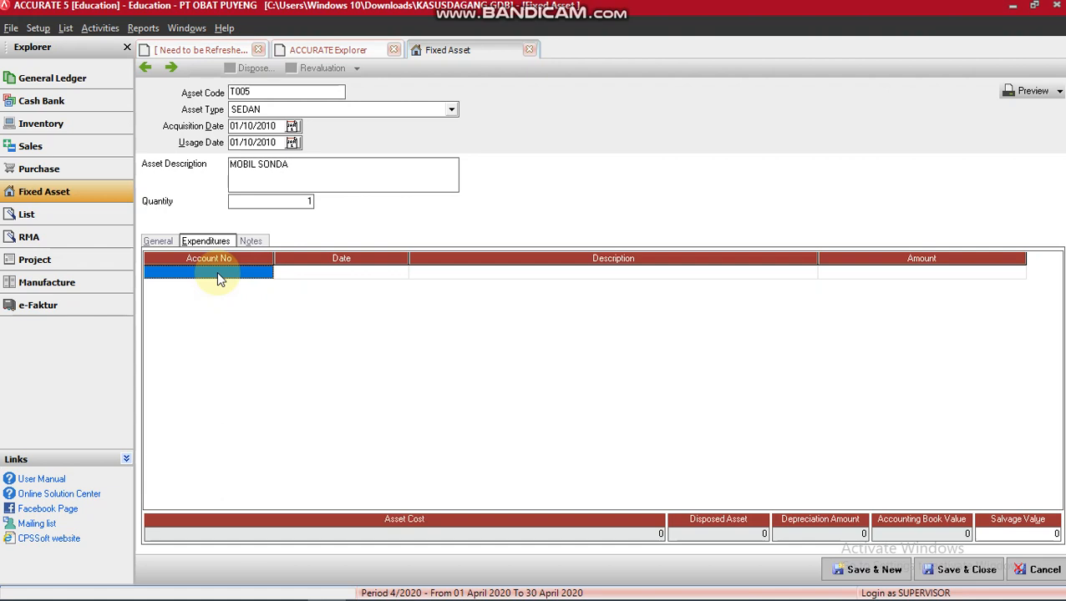
pyautogui.write('TRAN')
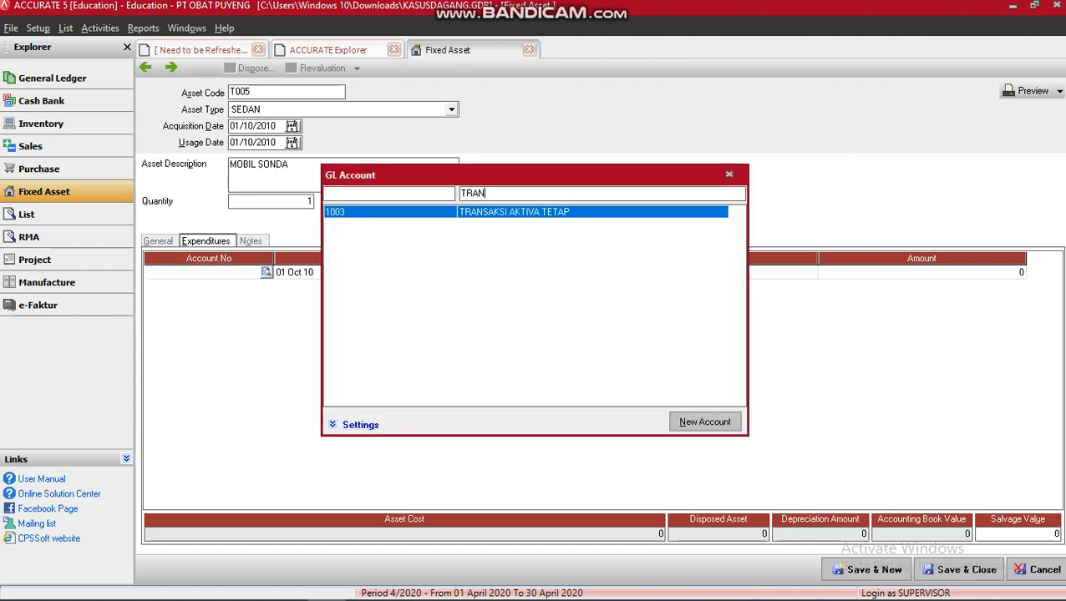
pyautogui.press('Return')
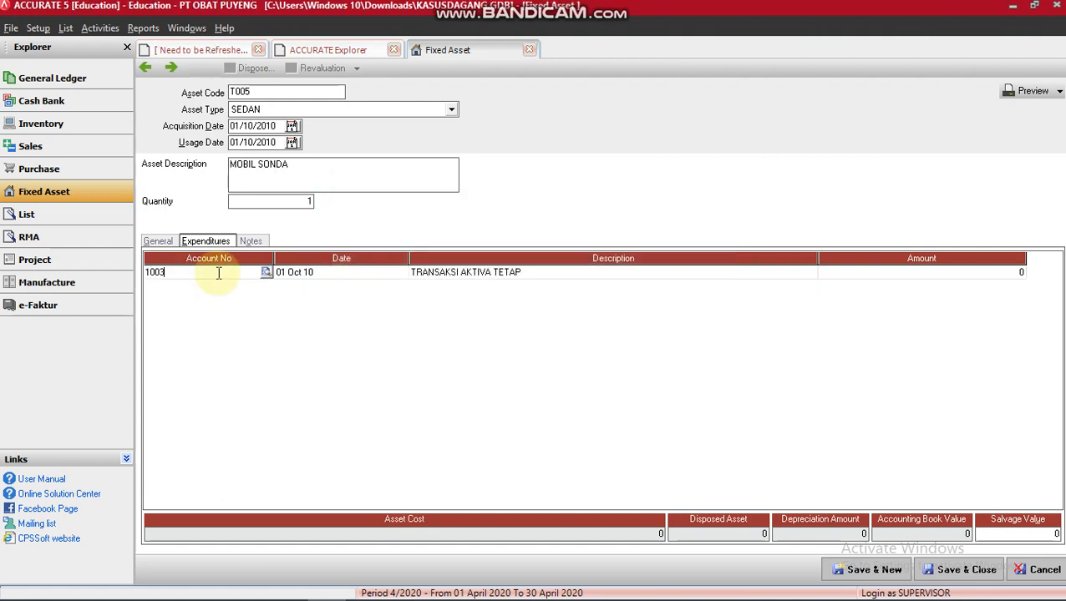
pyautogui.press('Tab')
pyautogui.press('Tab')
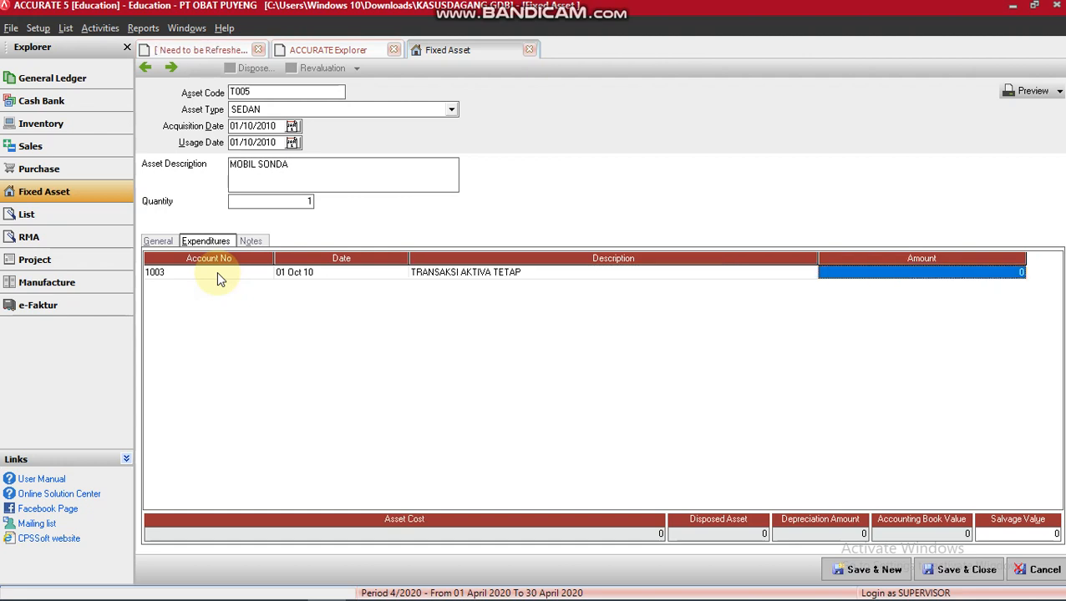
pyautogui.write('4')
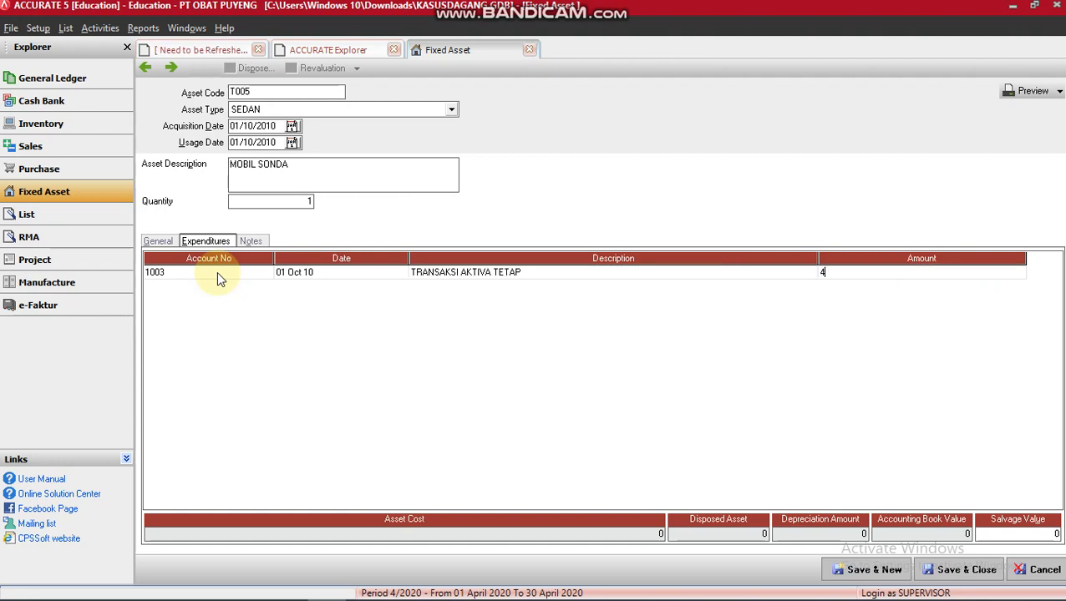
pyautogui.write('0.000.0000')
pyautogui.press('Return')
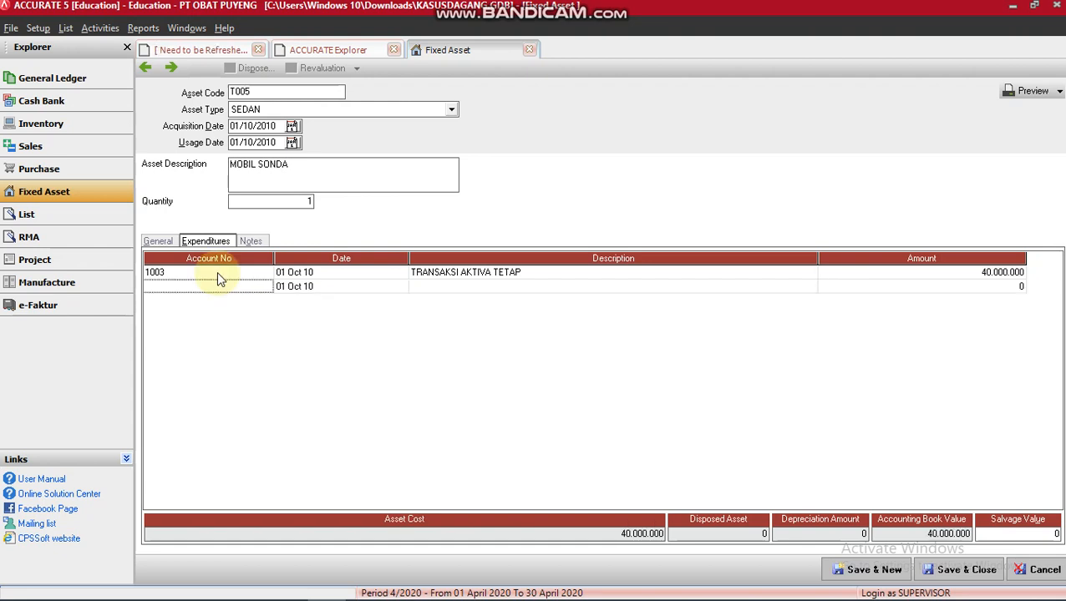
pyautogui.click(217, 274)
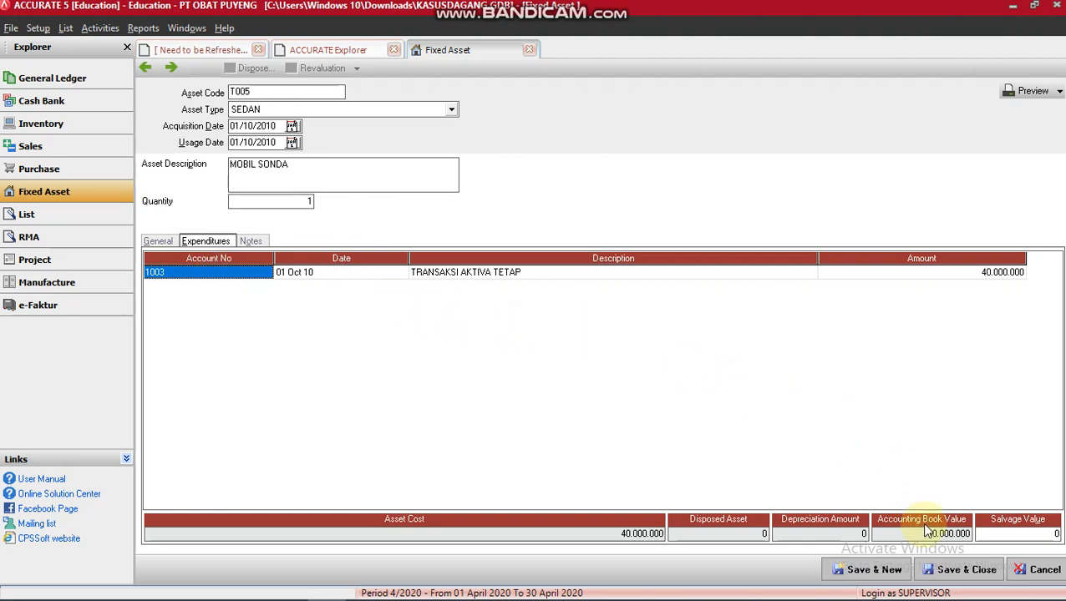
# Step: Save and close the MOBIL SONDA asset, and check its entry in the fixed asset list
pyautogui.click(969, 576)
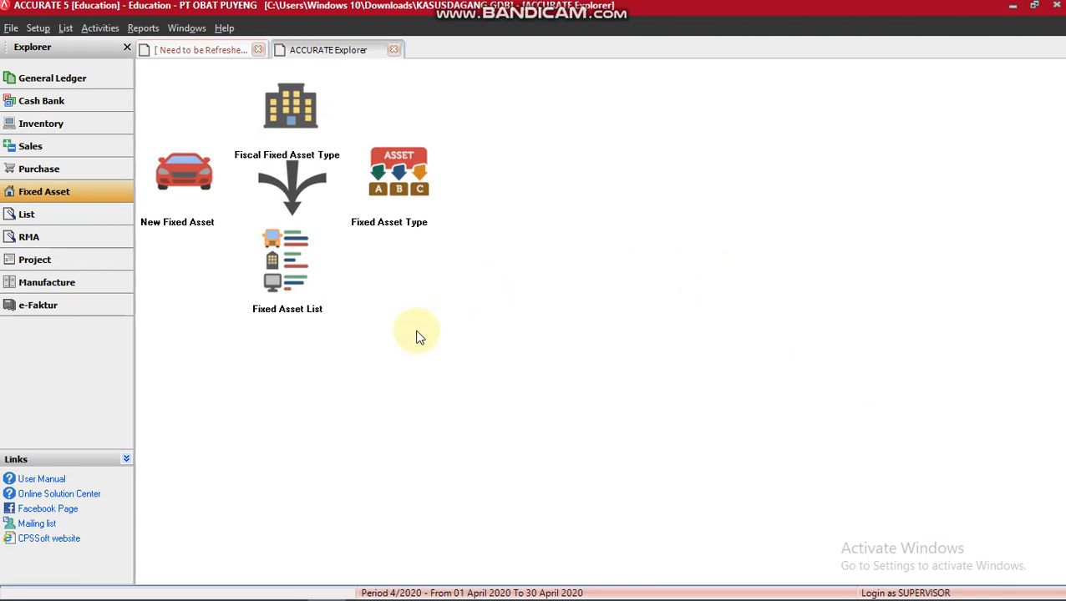
pyautogui.click(282, 263)
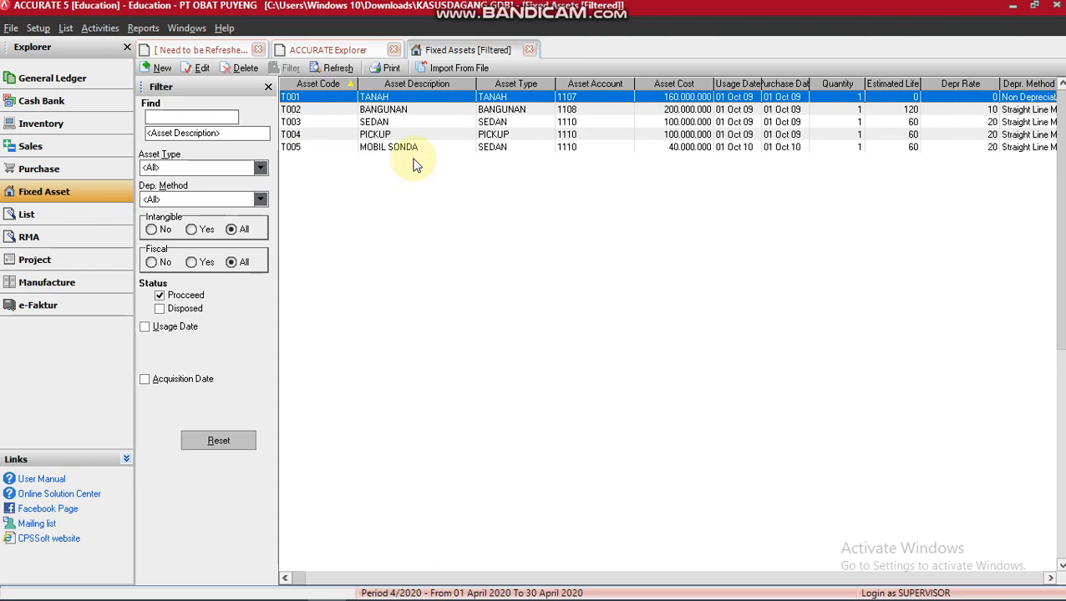
pyautogui.click(528, 50)
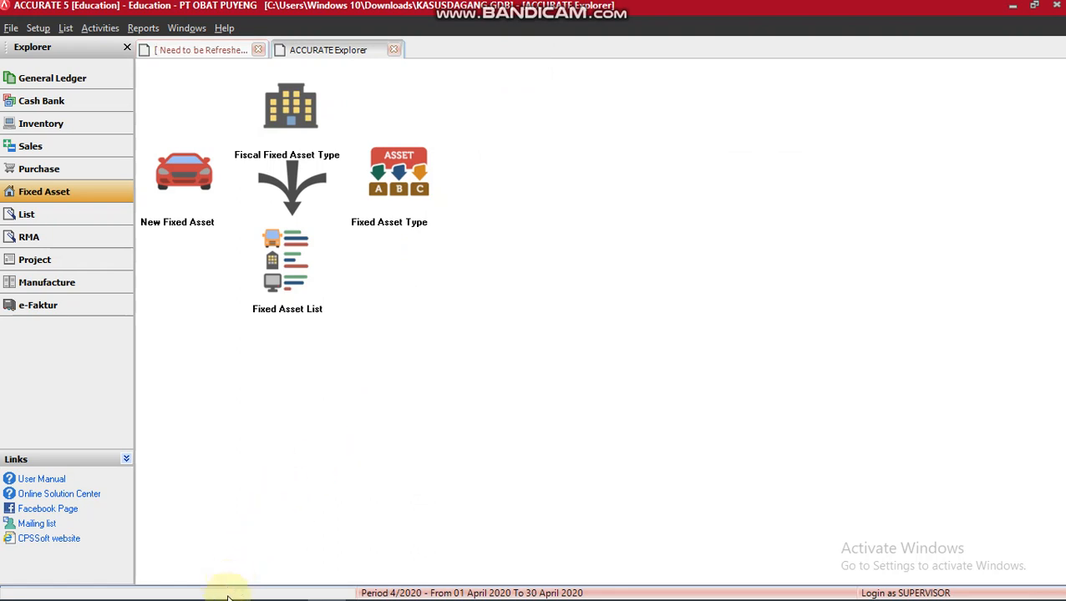
# Step: Switch to the lab module PDF in Chrome and read the credit purchase case for the Toto car
pyautogui.moveTo(247, 587)
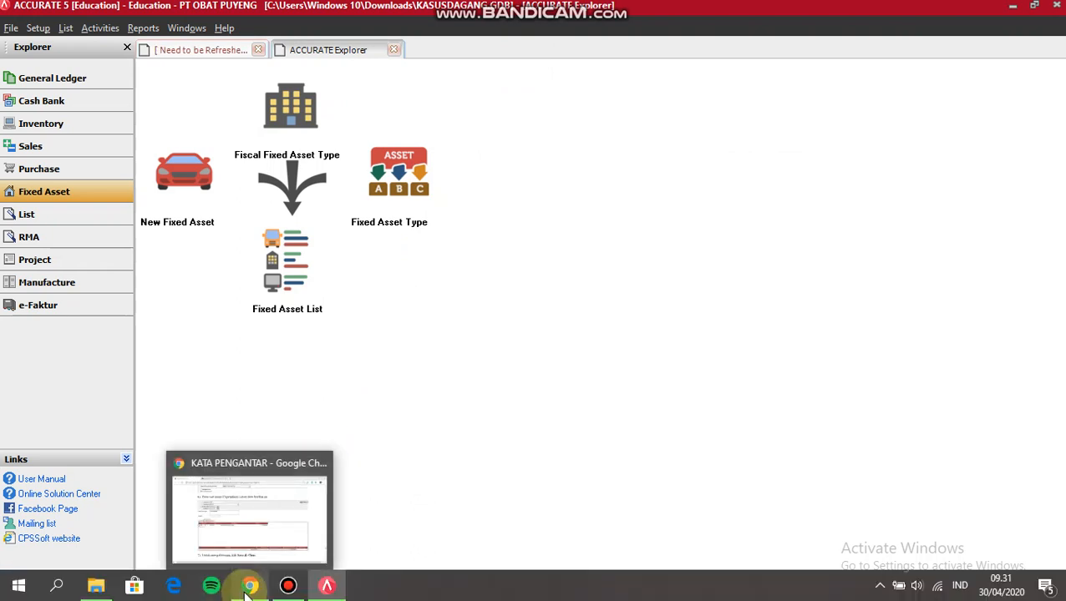
pyautogui.click(253, 511)
pyautogui.scroll(-1, 476, 456)
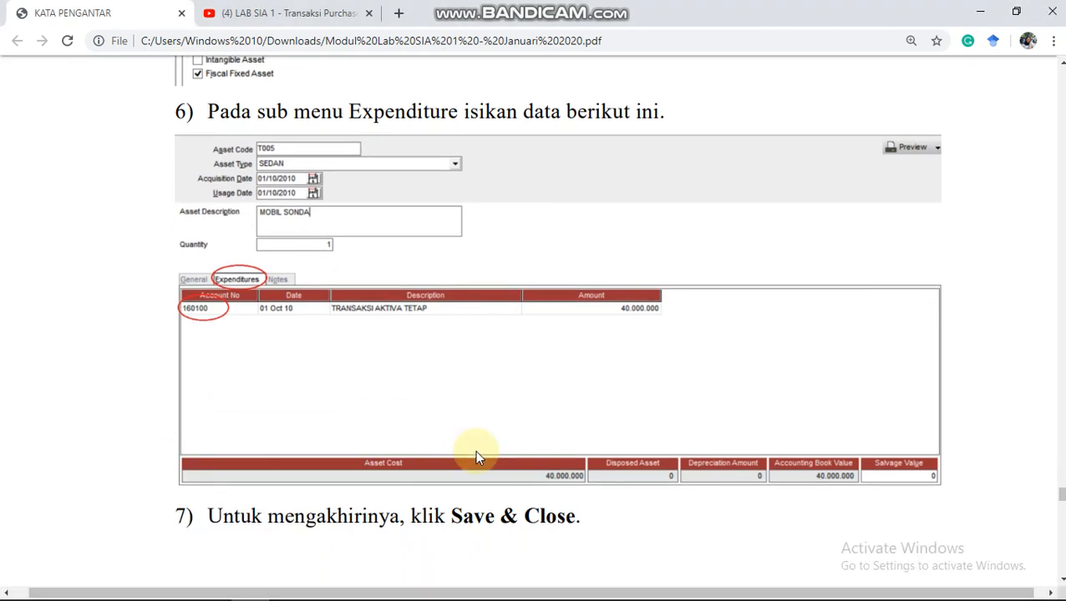
pyautogui.scroll(-10, 474, 456)
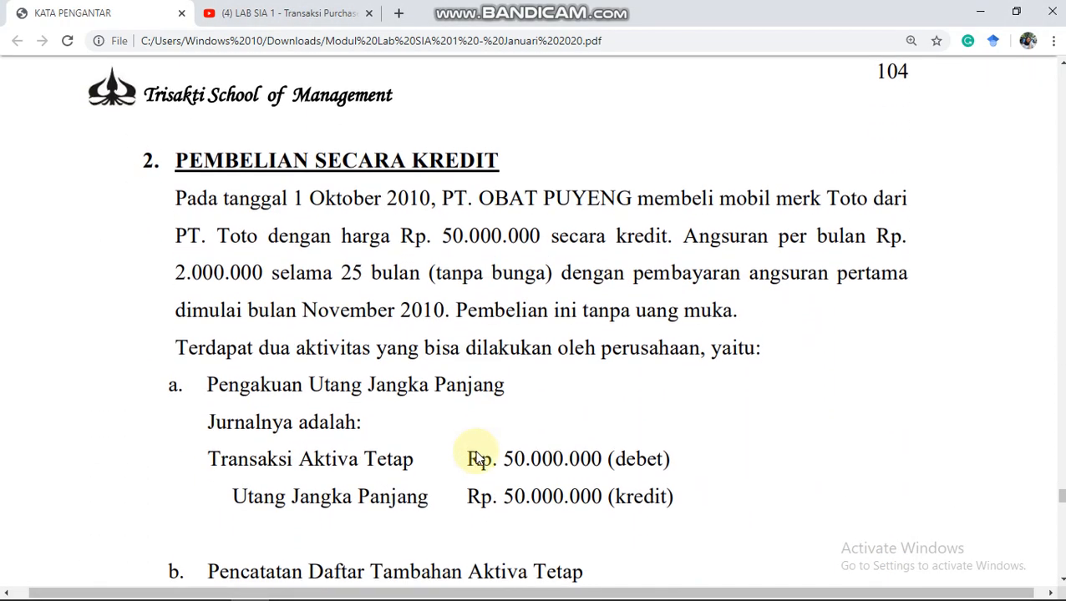
pyautogui.scroll(-1, 476, 458)
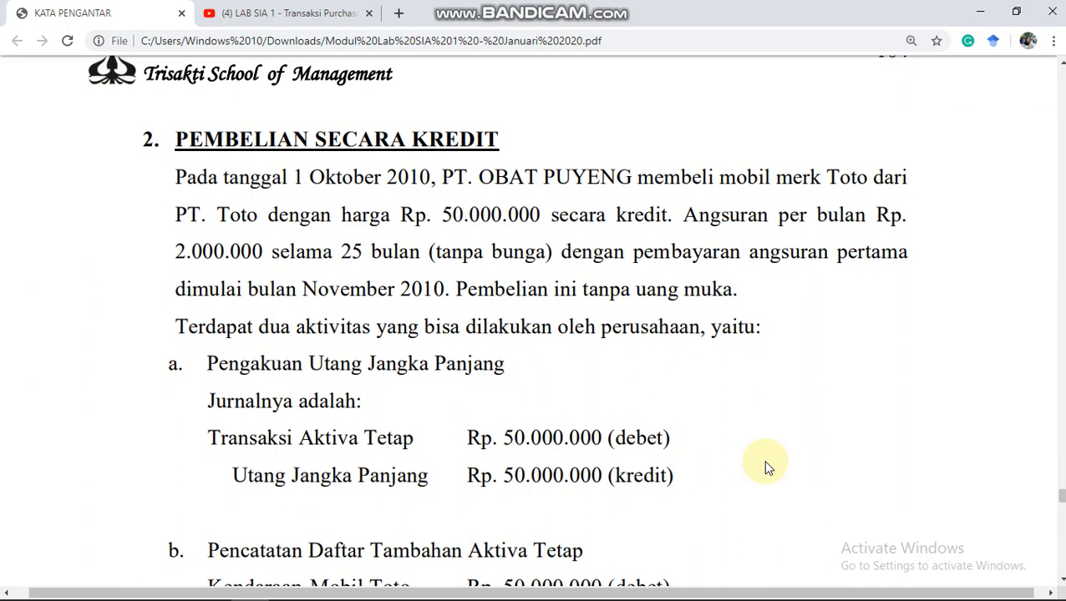
pyautogui.scroll(-2, 768, 467)
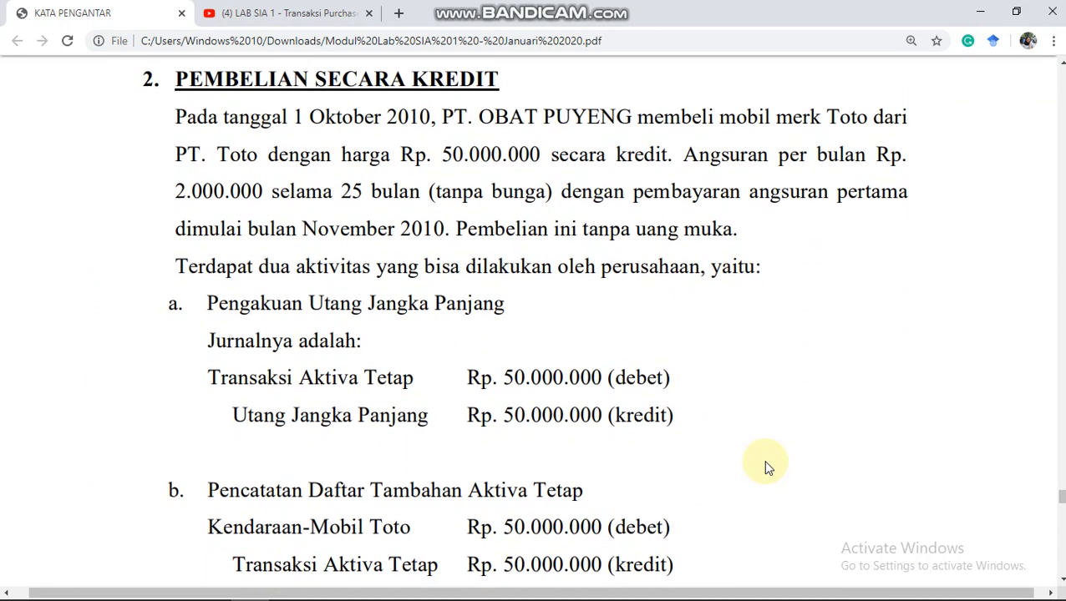
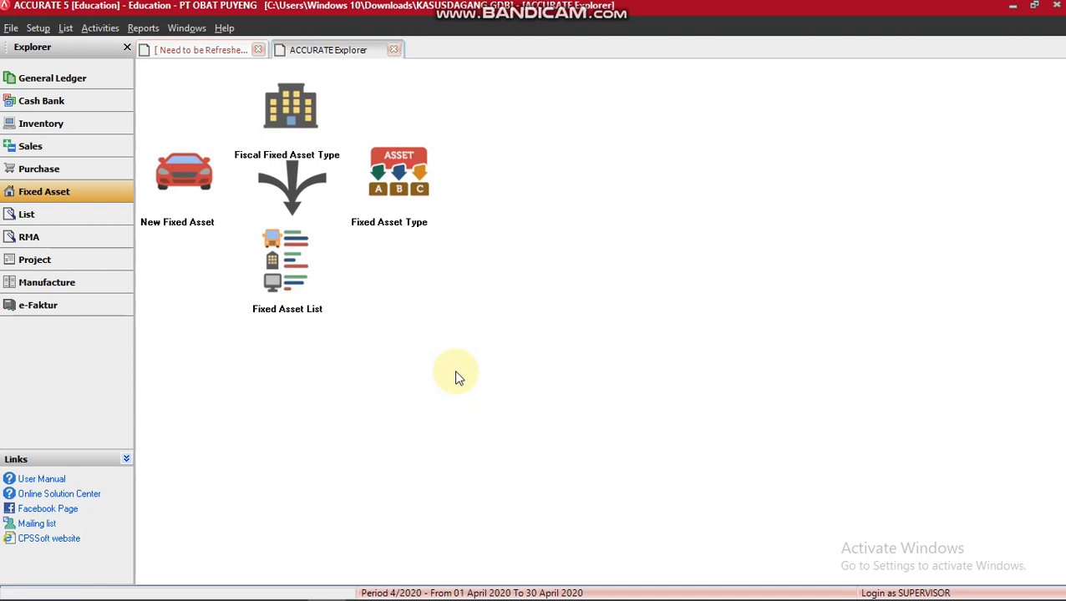
# Step: In ACCURATE, start a journal voucher dated 01/10/2010 with the description PEMBELIAN MOBIL SECARA KREDIT
pyautogui.click(119, 84)
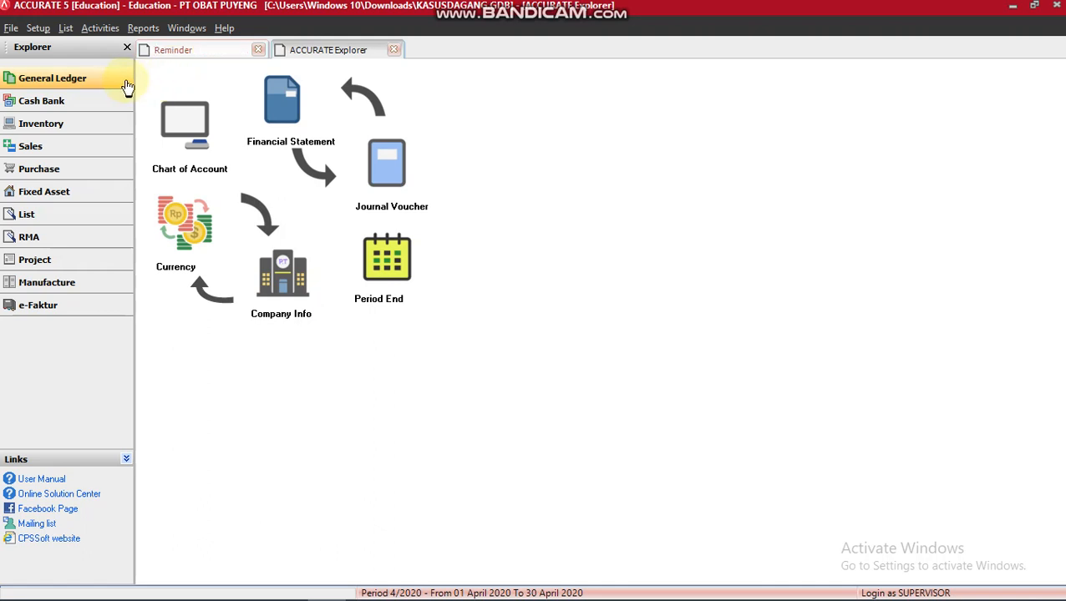
pyautogui.click(399, 171)
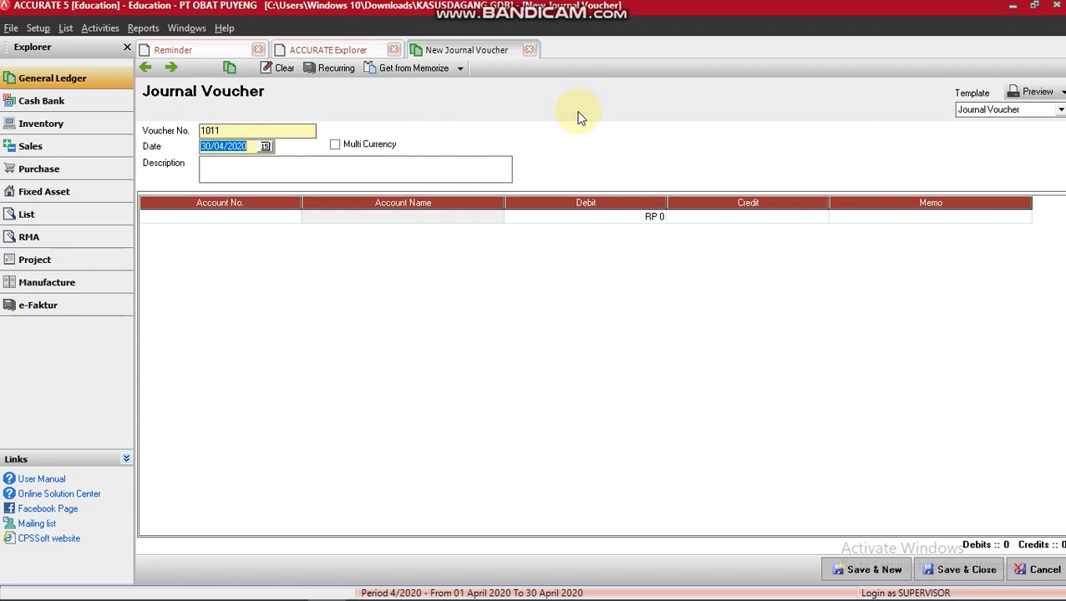
pyautogui.click(376, 309)
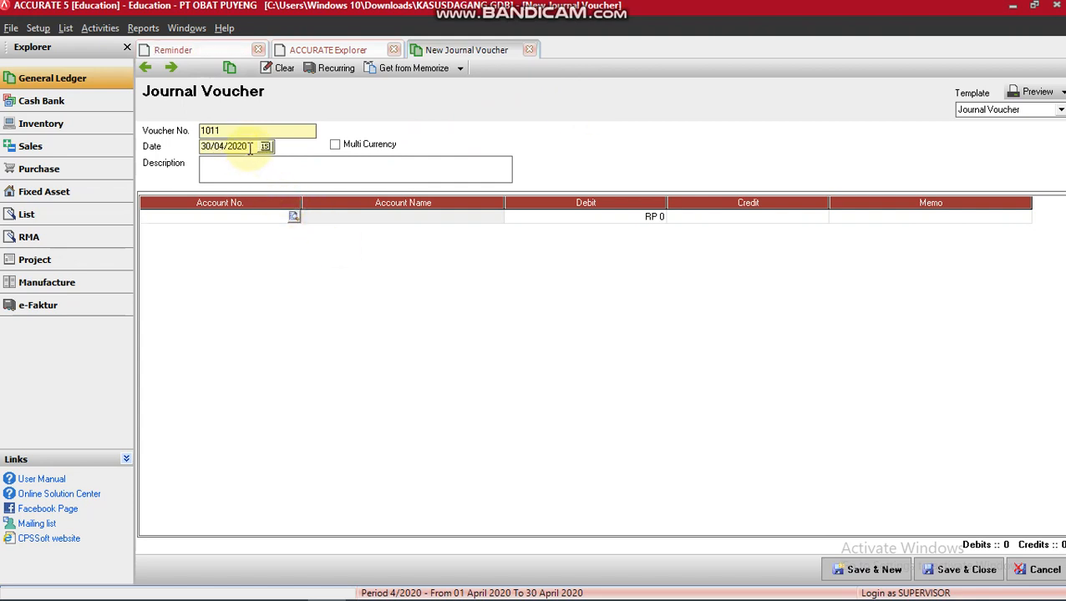
pyautogui.click(250, 146)
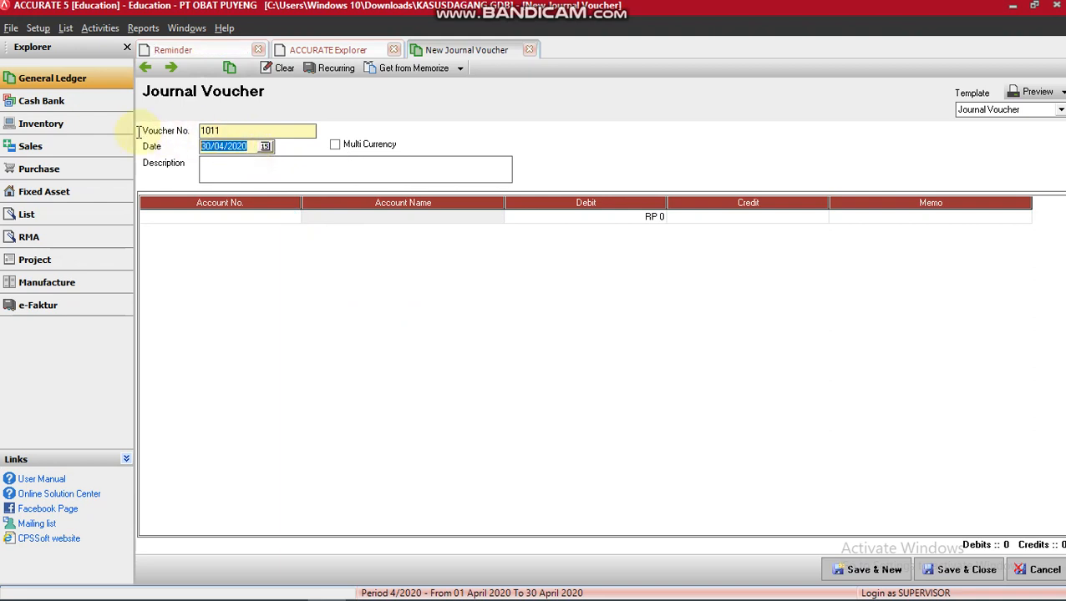
pyautogui.write('01/10/')
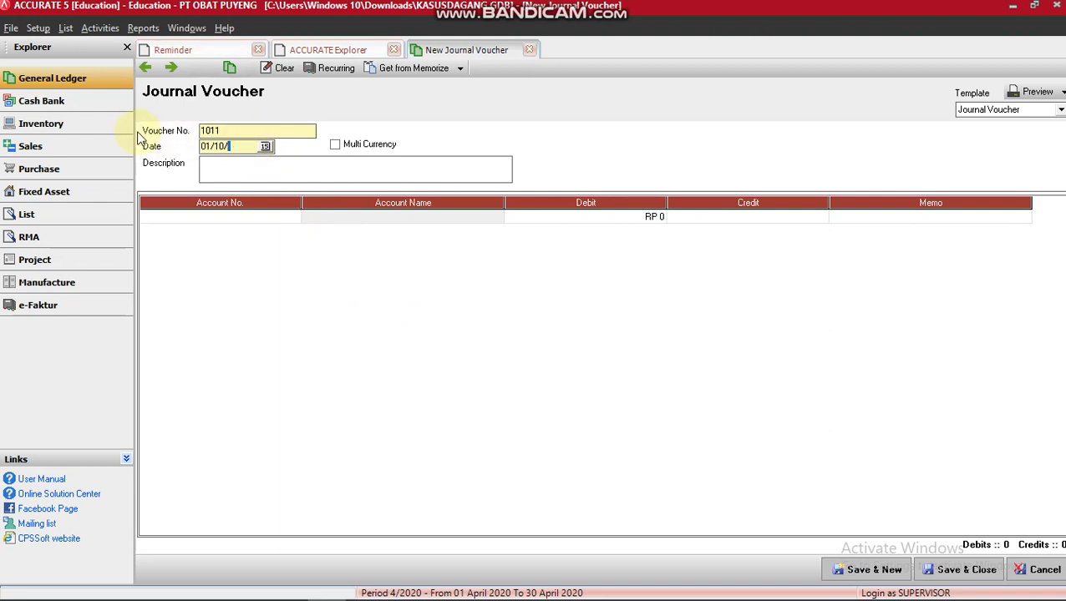
pyautogui.write('2010')
pyautogui.press('Tab')
pyautogui.write('PEMBELIAN MOBIL SECARA')
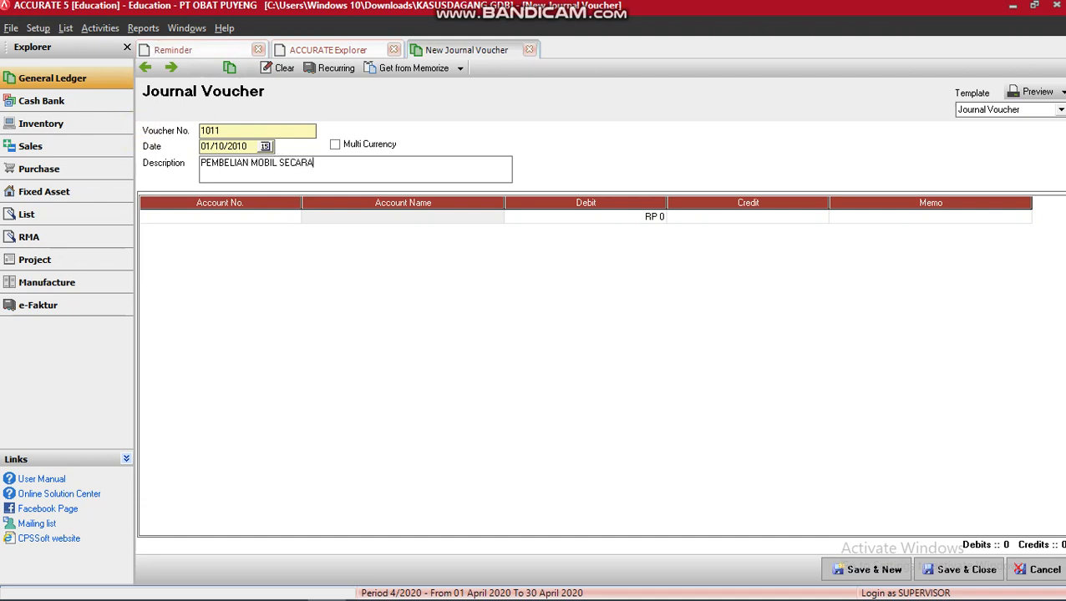
pyautogui.write(' KREDIT')
# Step: Add the TRANSAKSI AKTIVA TETAP account as the journal voucher's first line
pyautogui.click(191, 219)
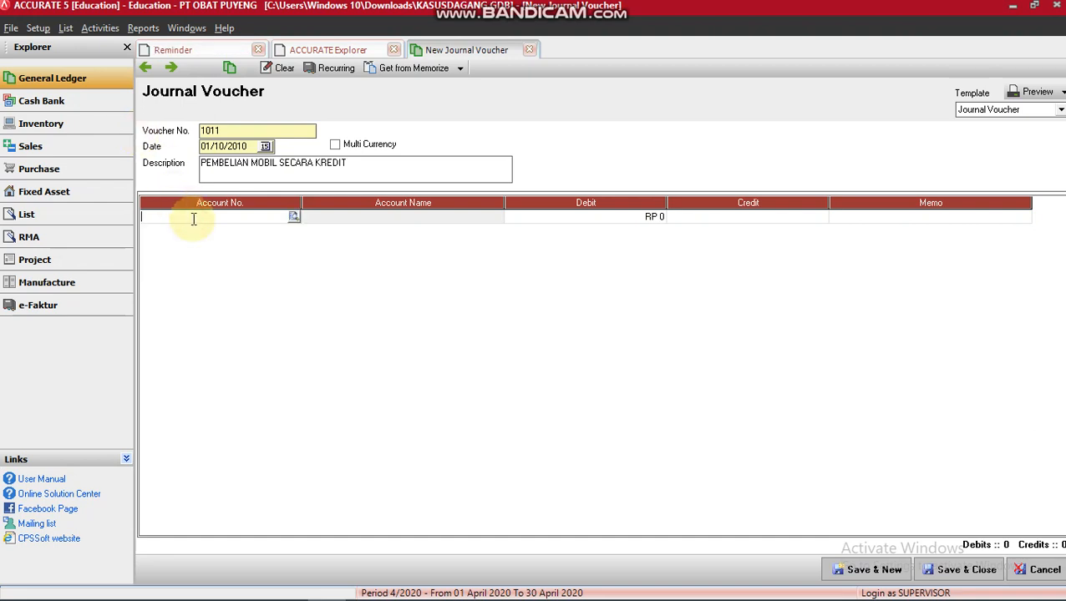
pyautogui.write('TRA')
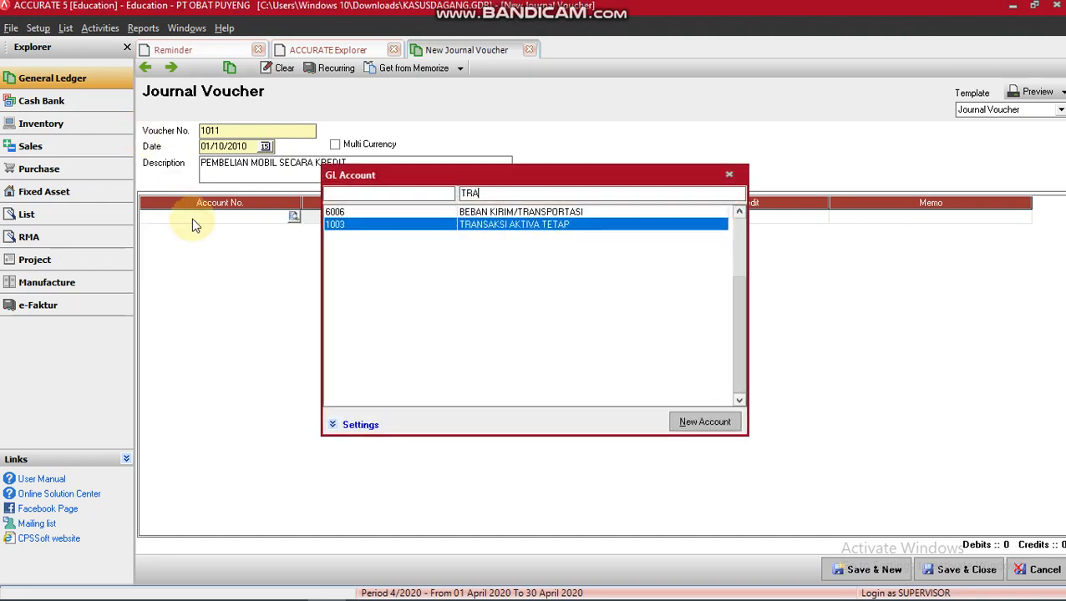
pyautogui.write('NSA')
pyautogui.press('Return')
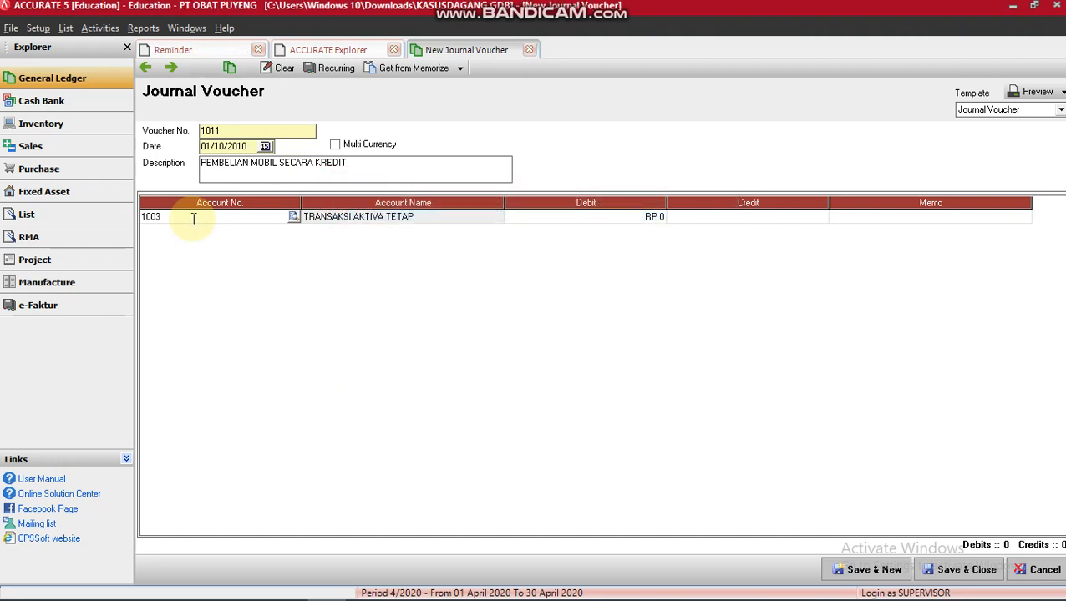
# Step: Enter a debit of 50.000.000 on the TRANSAKSI AKTIVA TETAP line and move on to a second voucher line
pyautogui.press('Tab')
pyautogui.write('5')
pyautogui.write('0.000.0')
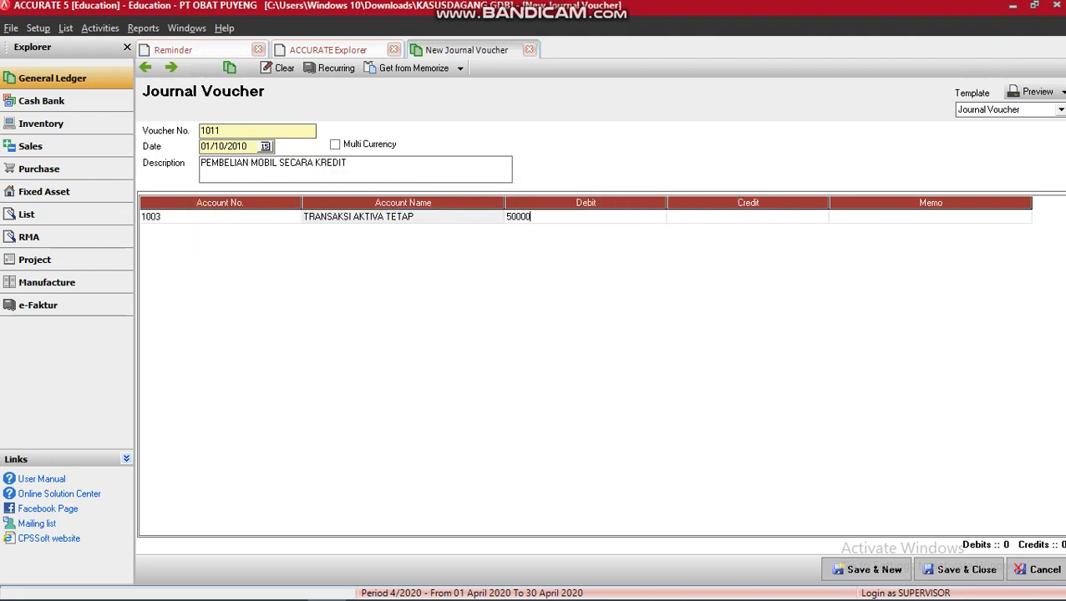
pyautogui.write('00')
pyautogui.press('Tab')
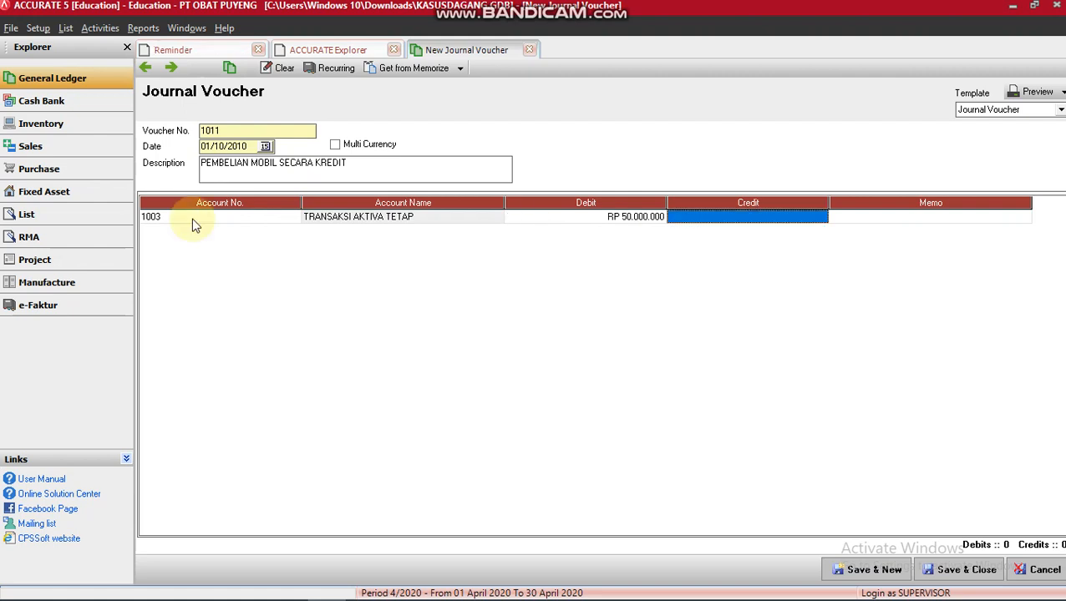
pyautogui.press('Tab')
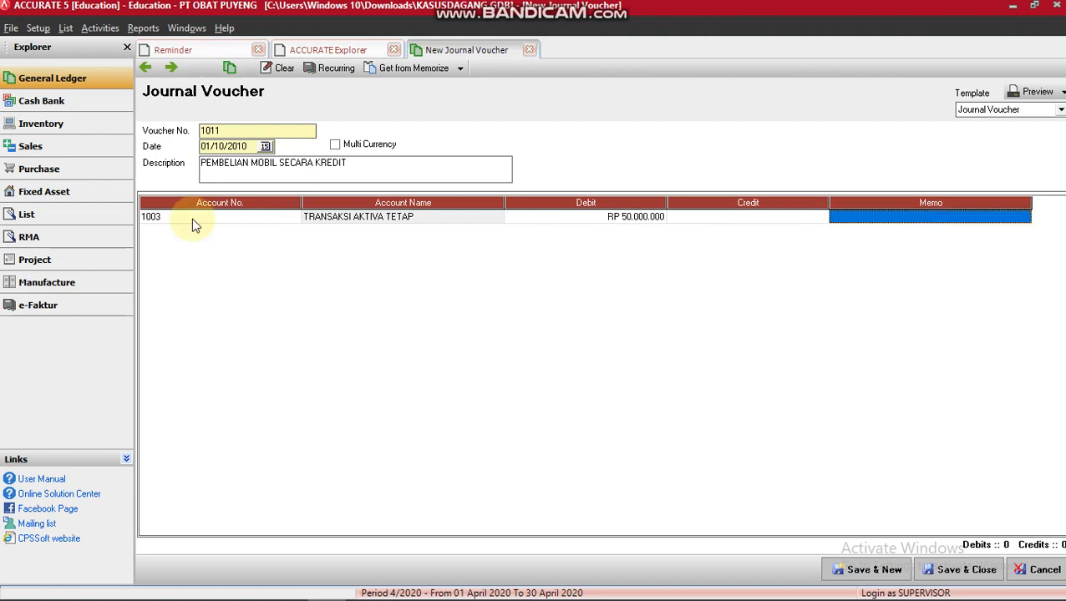
pyautogui.press('Tab')
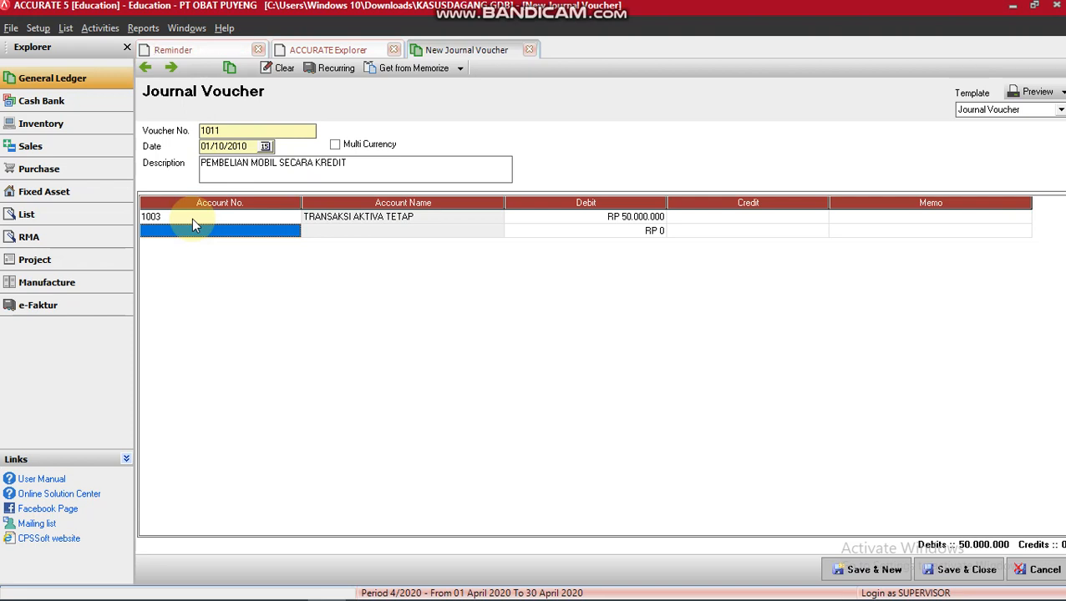
# Step: Start a new GL account for the voucher's second line and set its account type to Long Term Liability
pyautogui.write('HU')
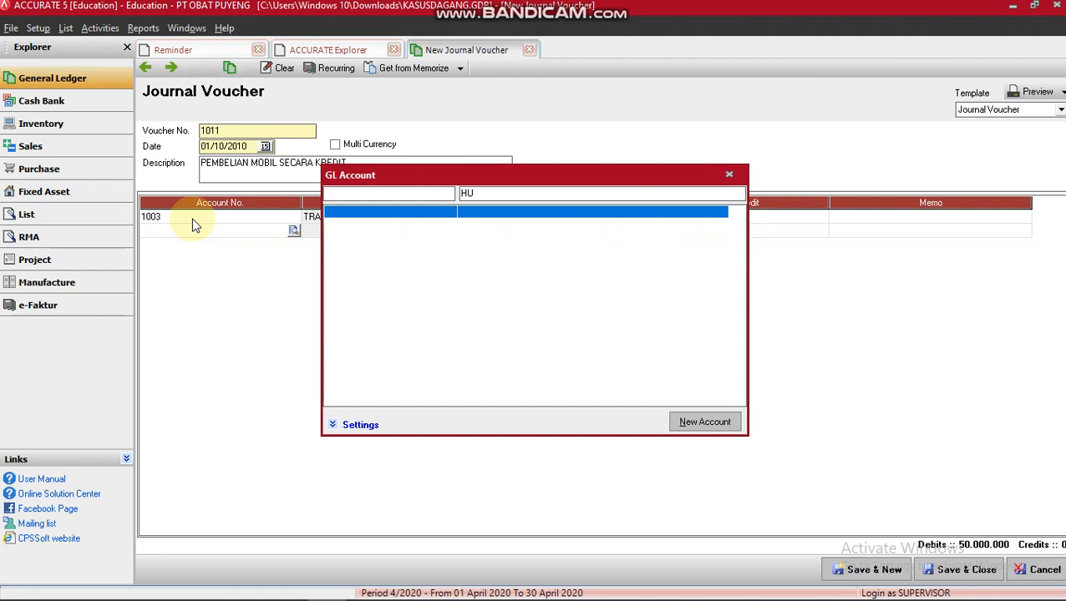
pyautogui.click(701, 424)
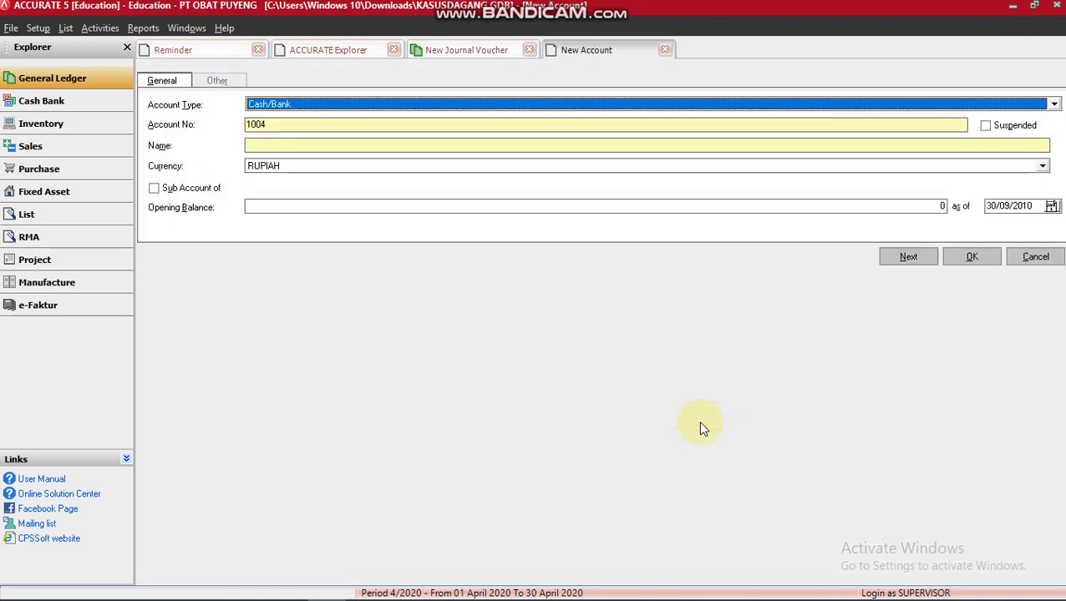
pyautogui.click(316, 109)
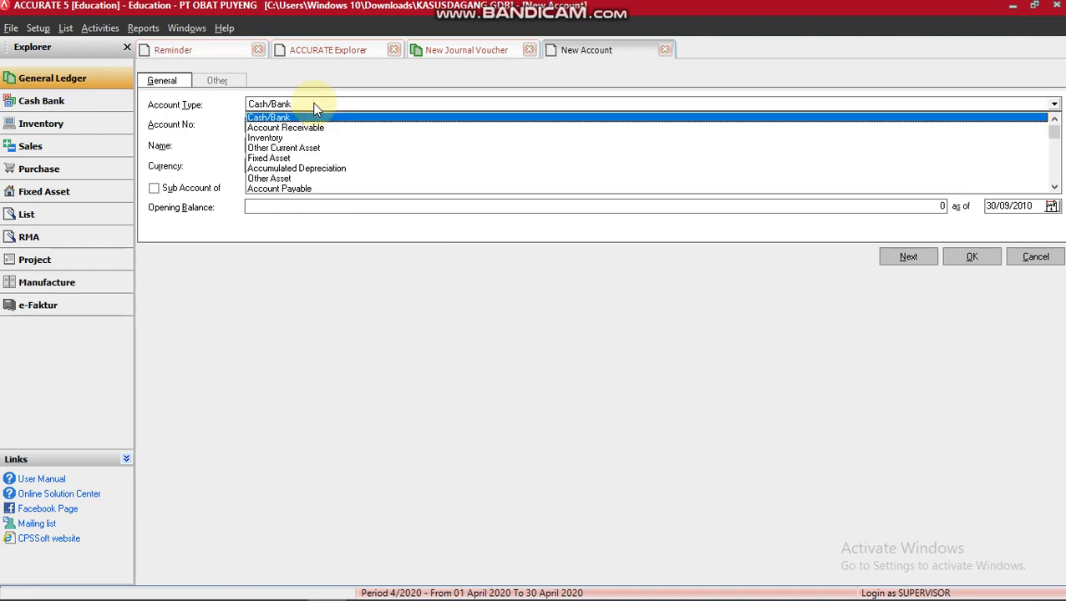
pyautogui.write('Long')
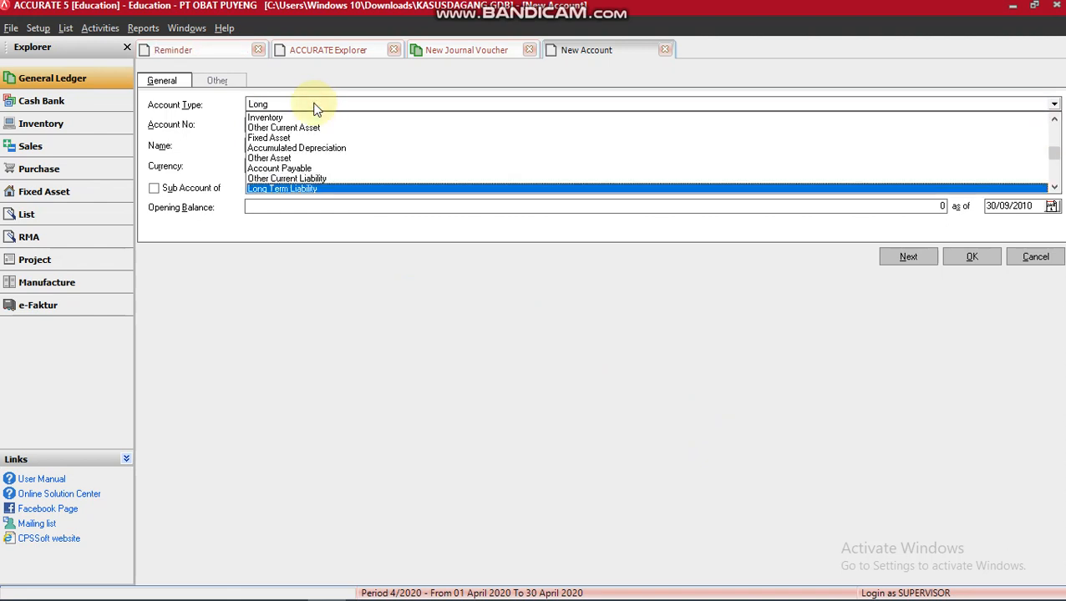
pyautogui.click(344, 187)
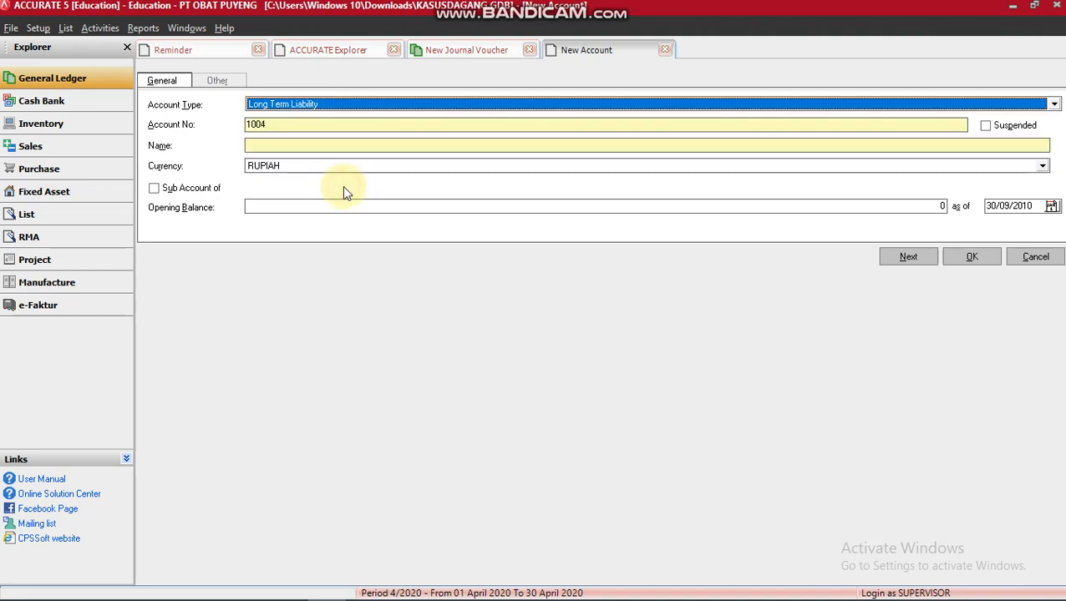
# Step: Name the new account UTANG TOTO and try to save it with account number 2004
pyautogui.click(249, 123)
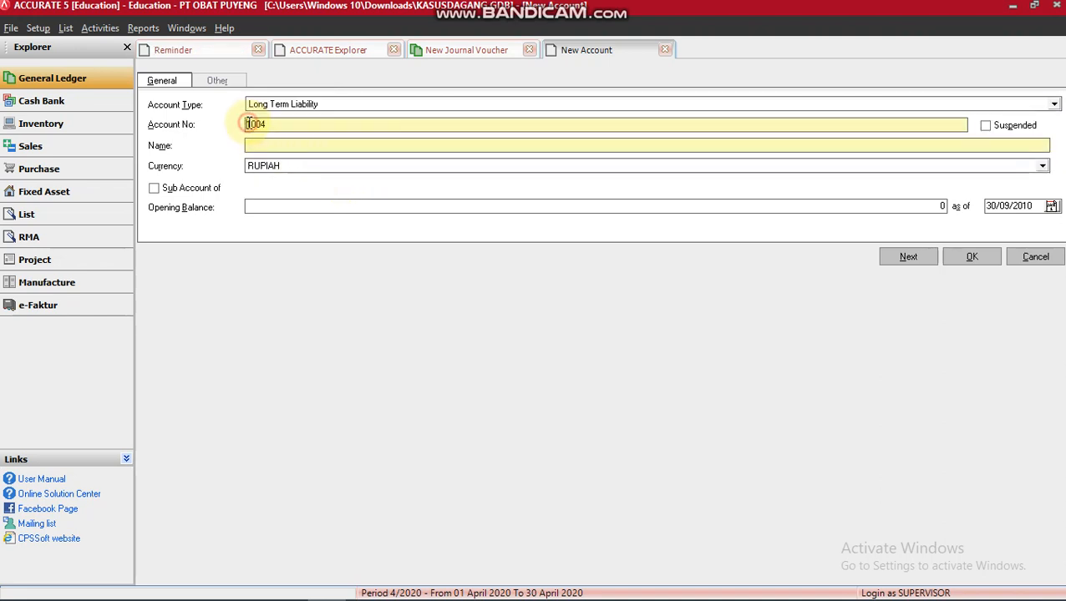
pyautogui.press('BackSpace')
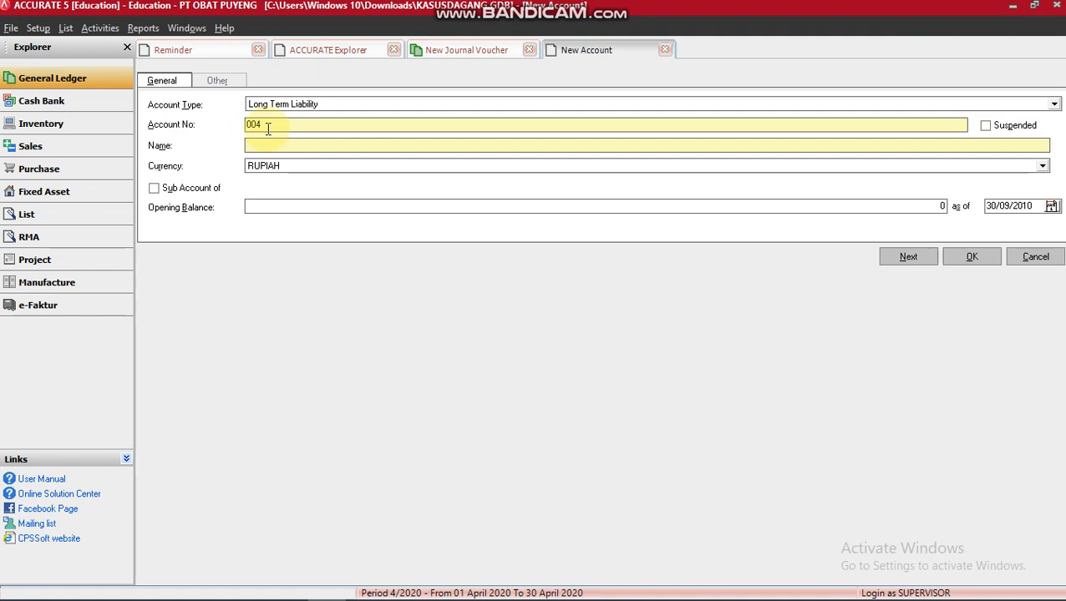
pyautogui.write('2')
pyautogui.click(282, 147)
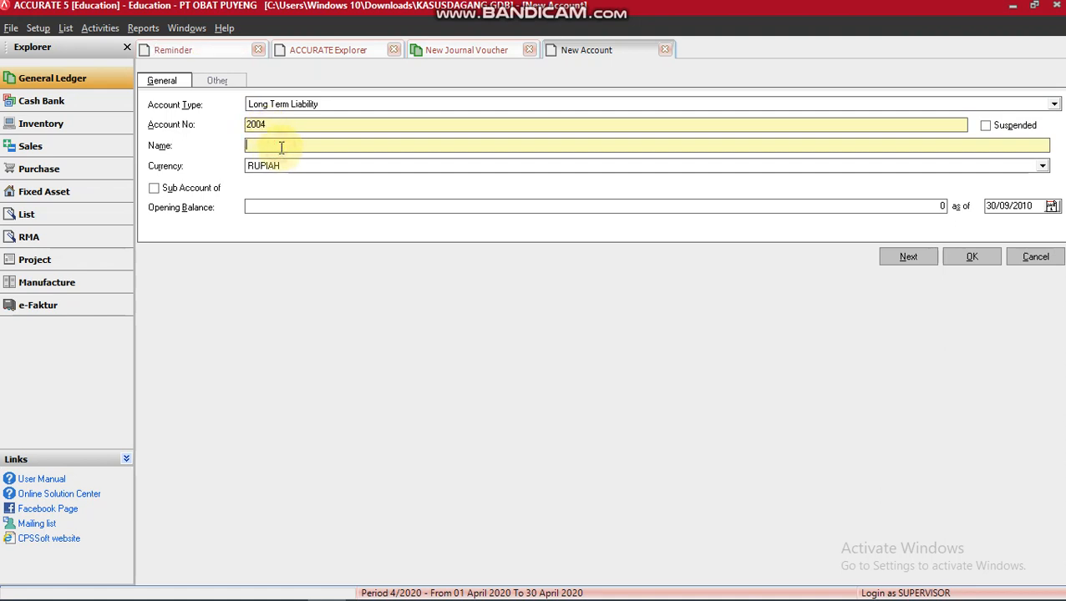
pyautogui.write('UTA')
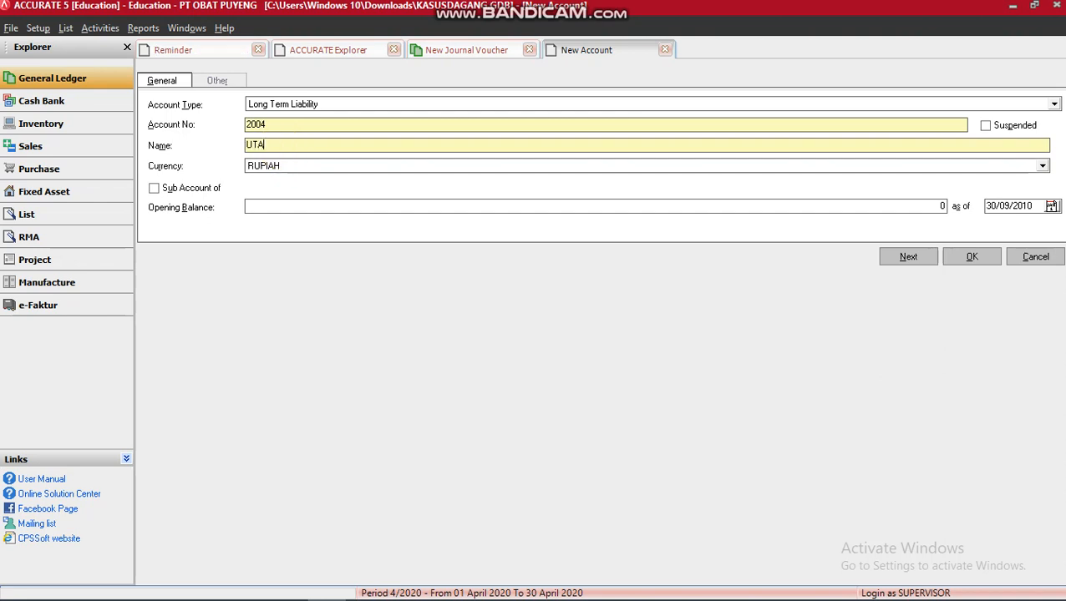
pyautogui.write('NG TOTO')
pyautogui.click(961, 258)
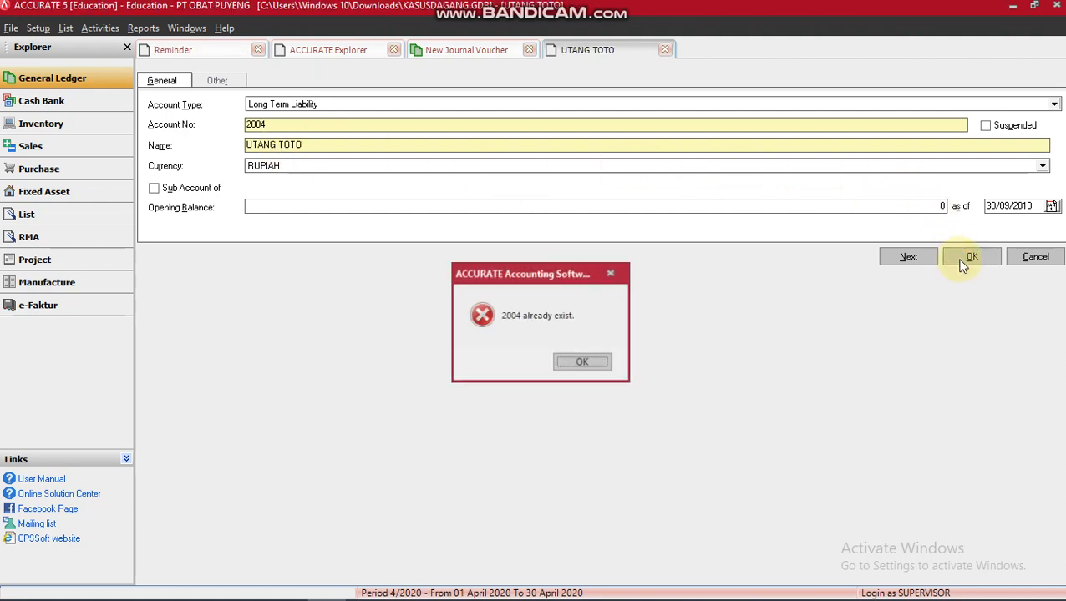
pyautogui.click(589, 362)
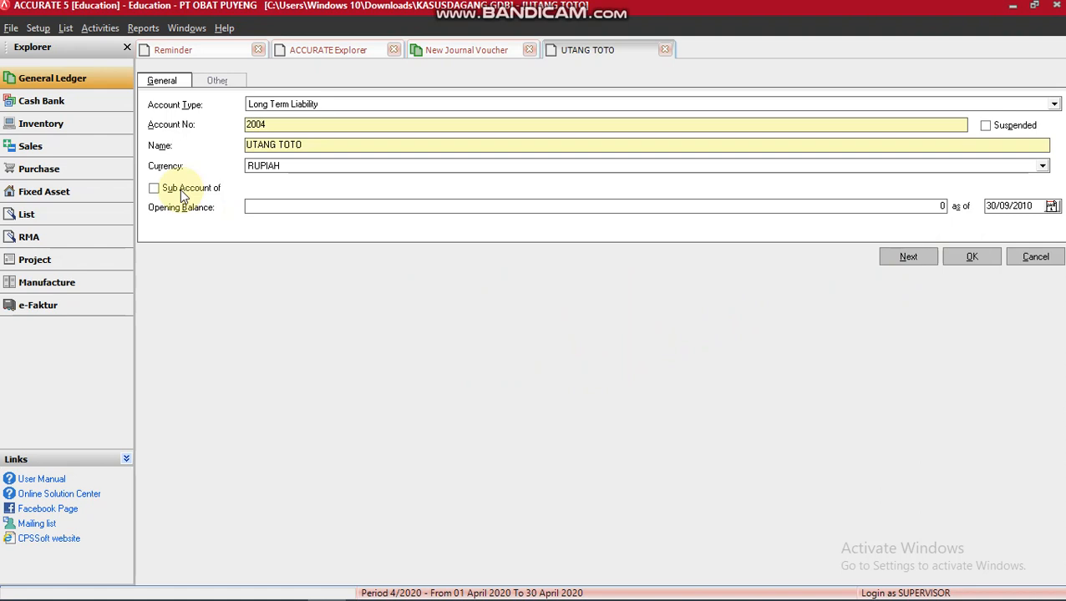
# Step: Set the UTANG TOTO account number to 2999 and save it into the voucher's second line
pyautogui.moveTo(267, 124); pyautogui.dragTo(249, 124)
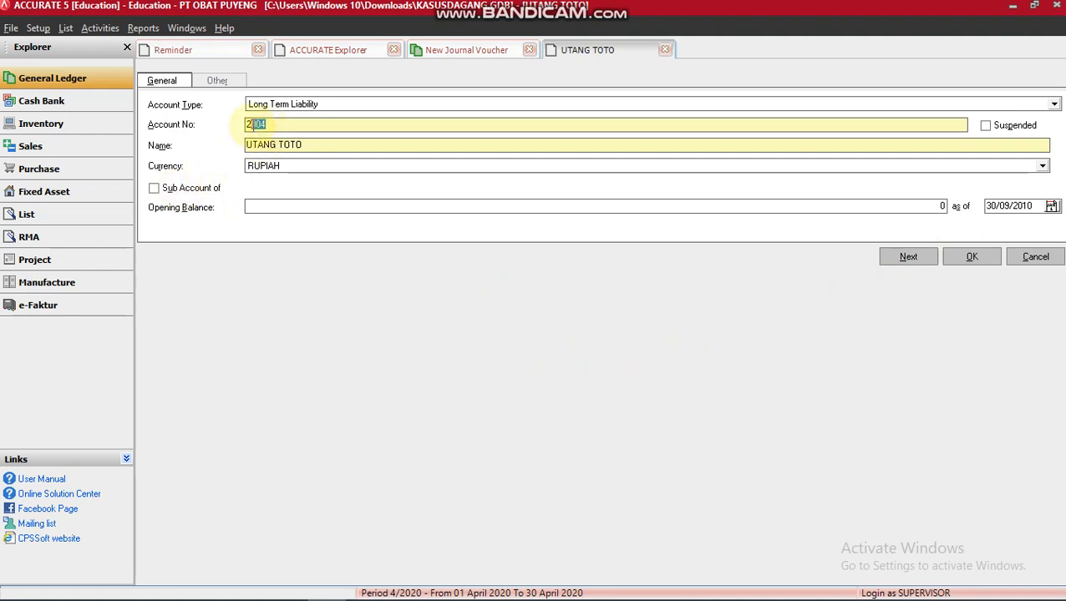
pyautogui.write('999')
pyautogui.click(977, 261)
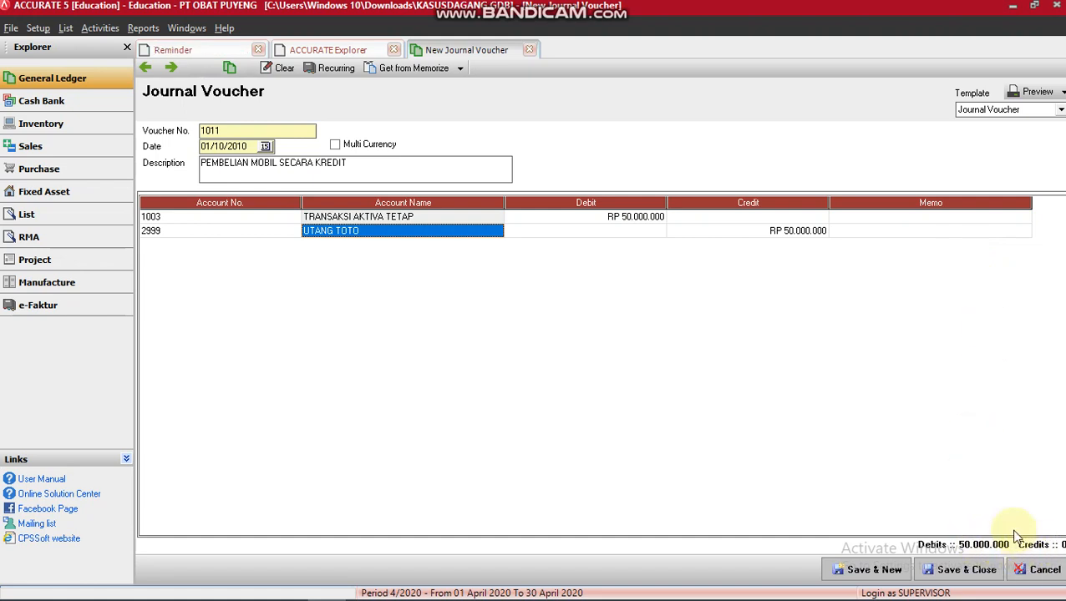
# Step: Commit the UTANG TOTO credit line without adding a third line, and save and close the journal voucher
pyautogui.press('Tab')
pyautogui.press('Tab')
pyautogui.press('Tab')
pyautogui.press('Tab')
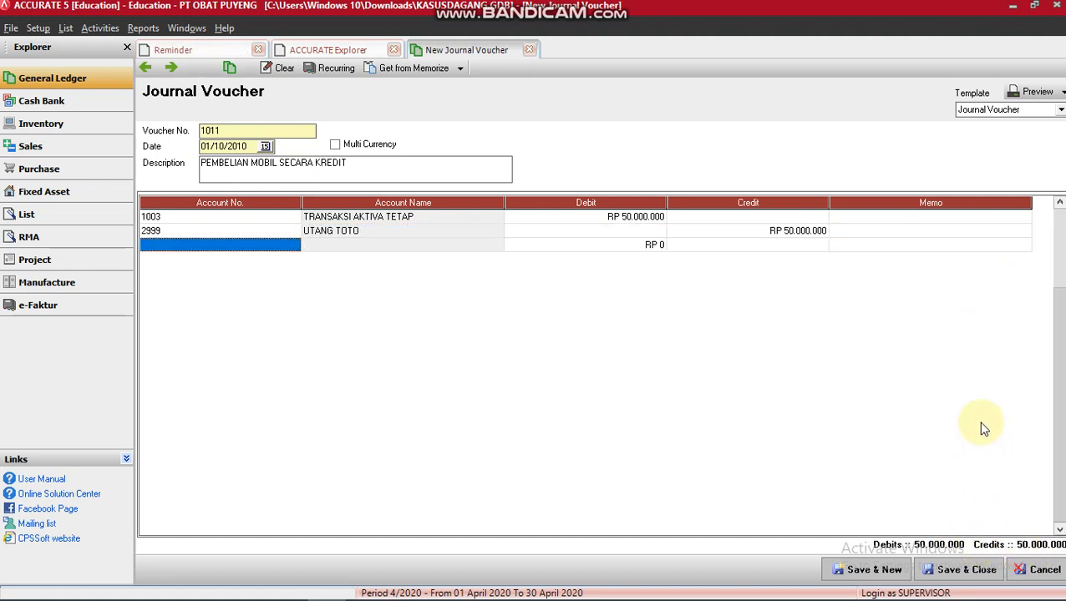
pyautogui.press('Up')
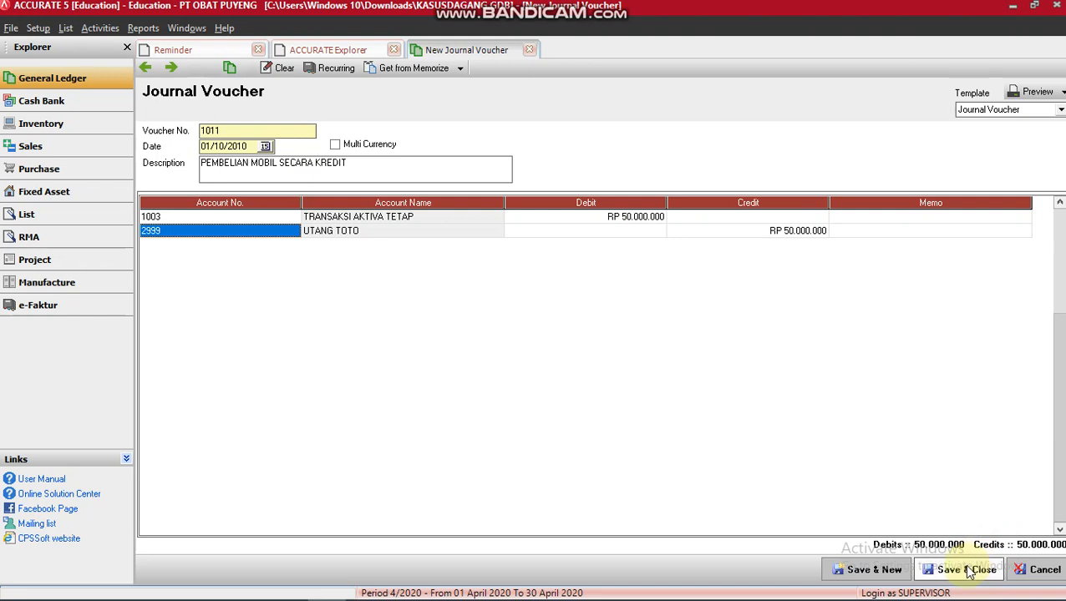
pyautogui.click(969, 572)
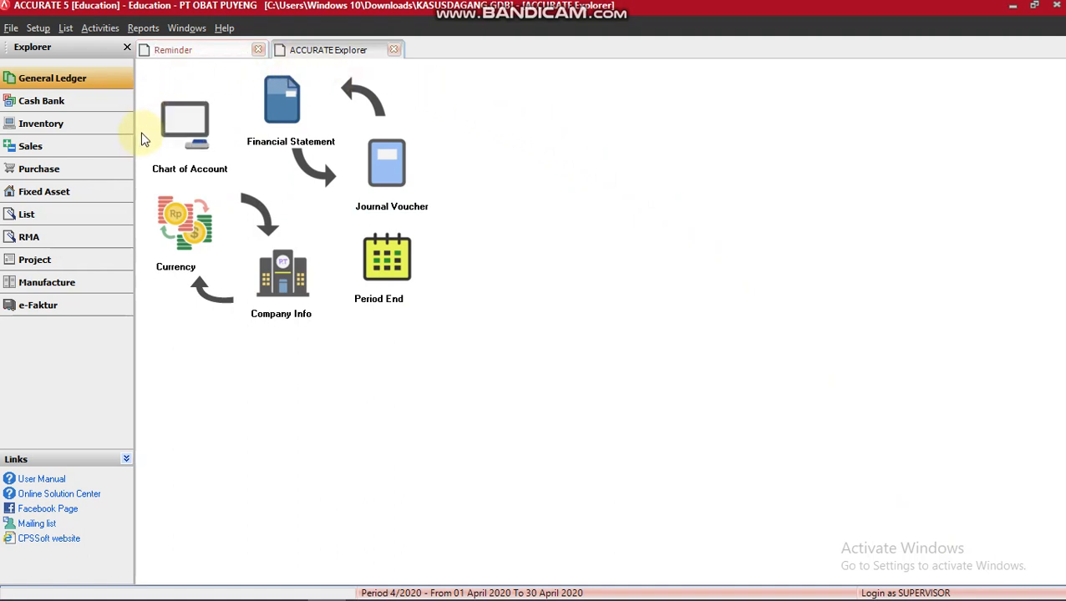
# Step: Start a new fixed asset record and consult the lab module PDF in Chrome for the Toto sedan's details
pyautogui.click(115, 198)
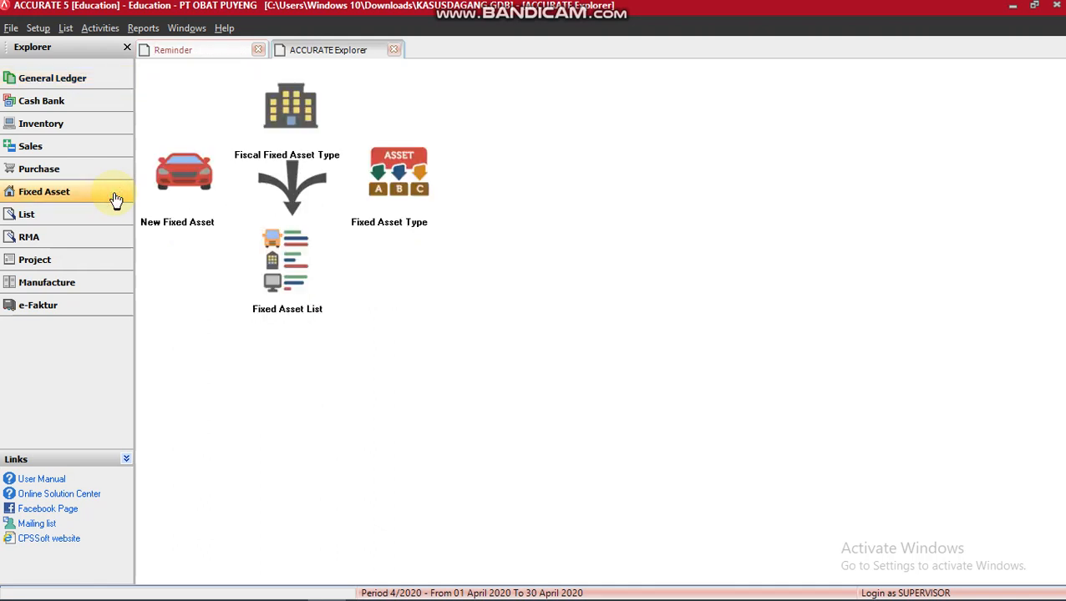
pyautogui.click(184, 192)
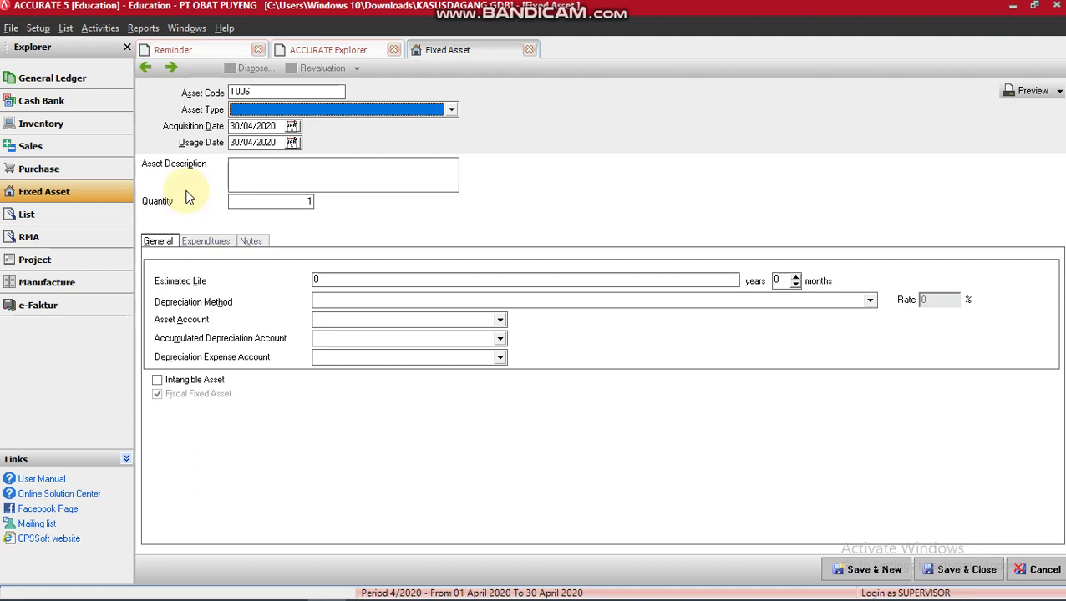
pyautogui.hotkey('alt', 'Tab')
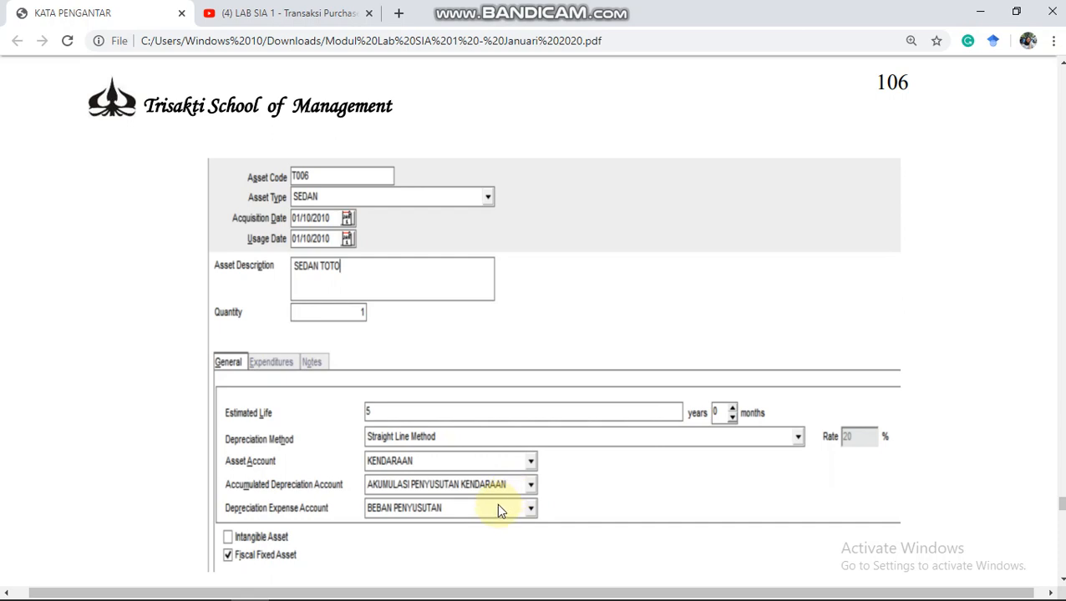
pyautogui.click(326, 587)
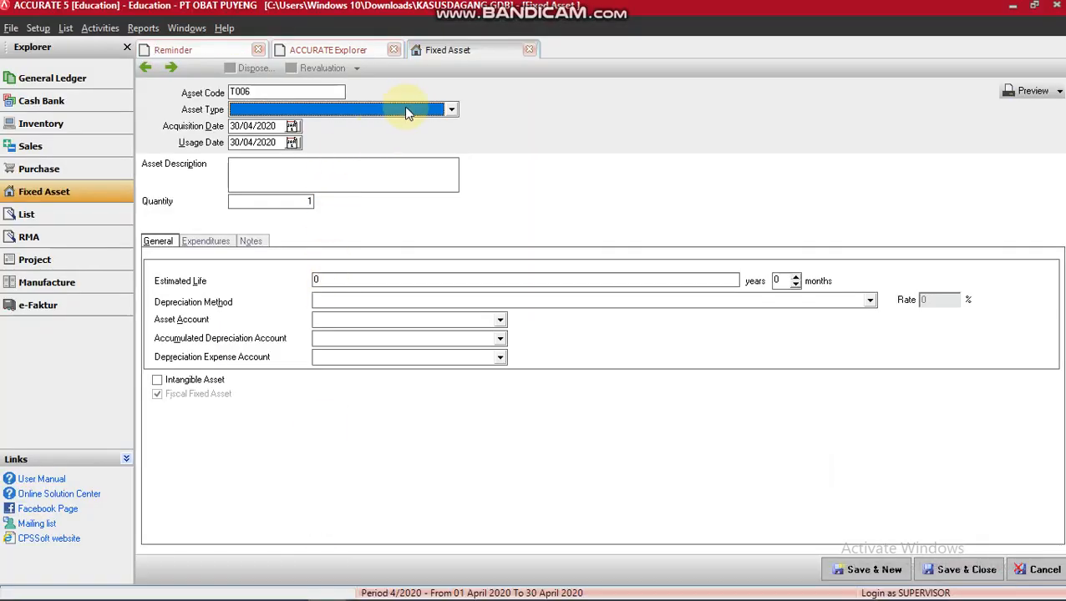
# Step: In ACCURATE, set the new asset's type to SEDAN and both its acquisition and usage dates to 01/10/2010
pyautogui.click(407, 111)
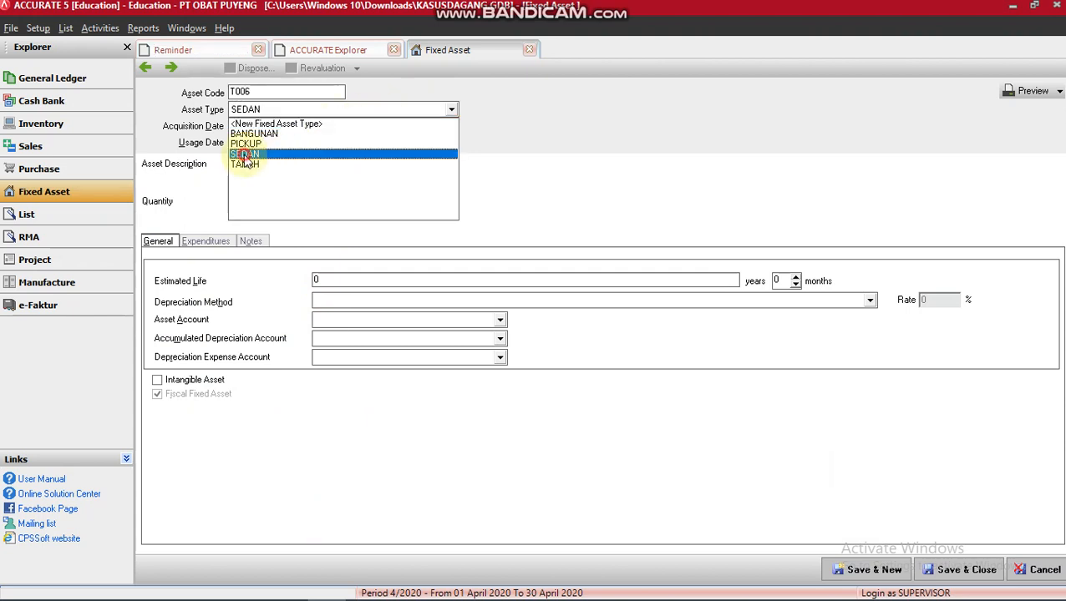
pyautogui.click(244, 155)
pyautogui.press('Tab')
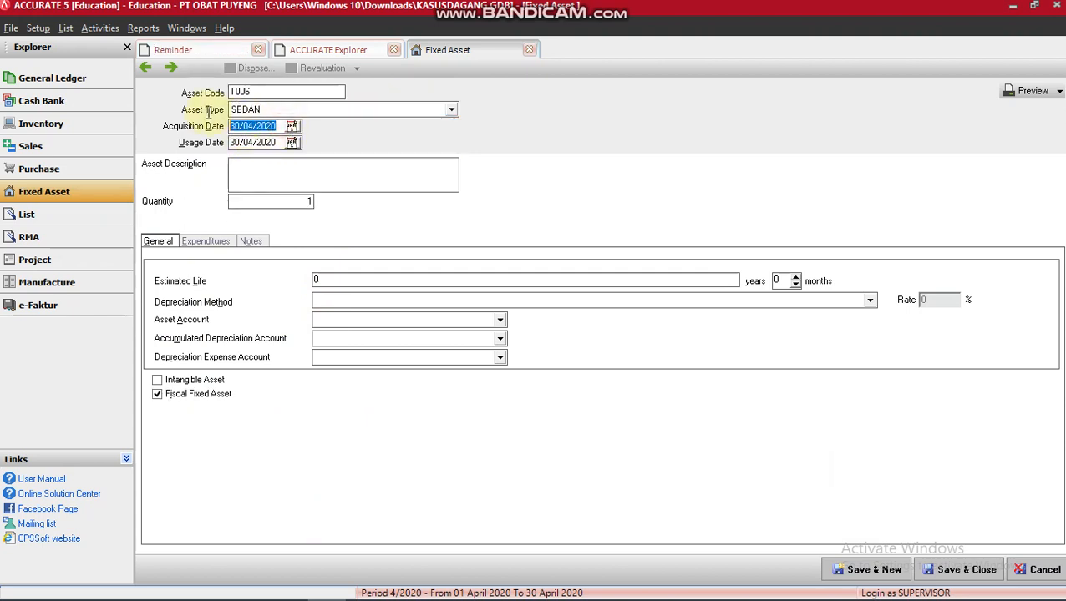
pyautogui.write('01/10/2010')
pyautogui.press('Tab')
pyautogui.write('01/0')
pyautogui.write('2010')
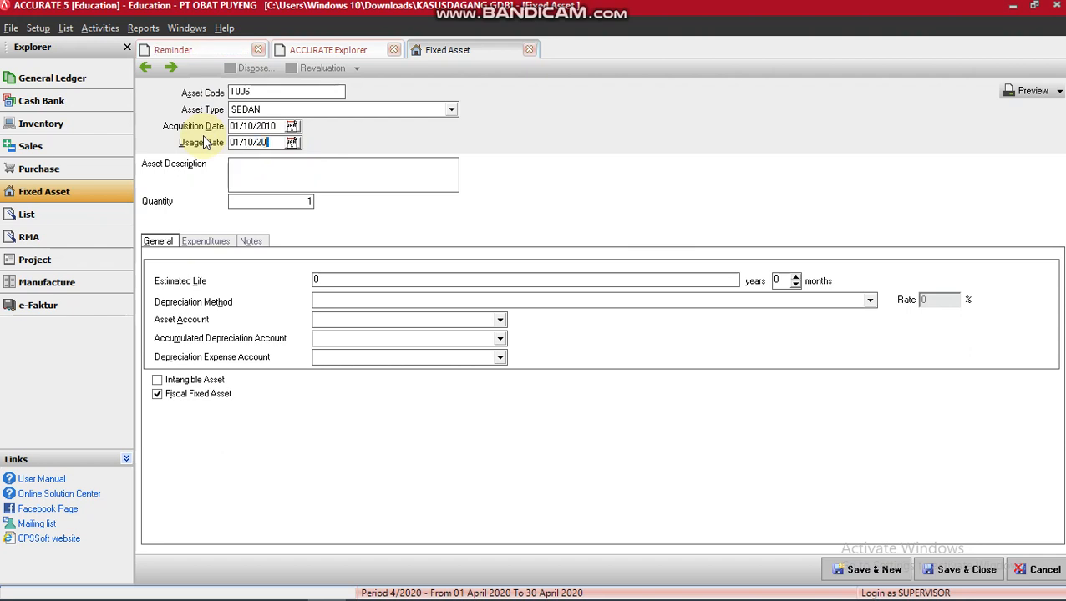
# Step: Enter SEDAN TOTO as the asset description
pyautogui.click(241, 177)
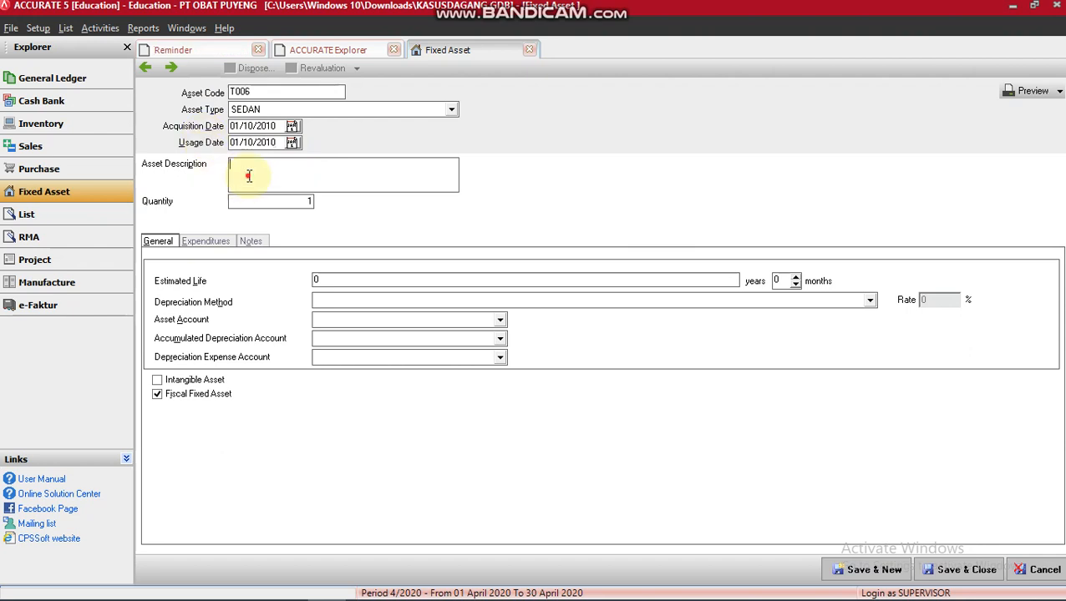
pyautogui.write('SEDAN TOOY')
pyautogui.press('BackSpace')
pyautogui.press('BackSpace')
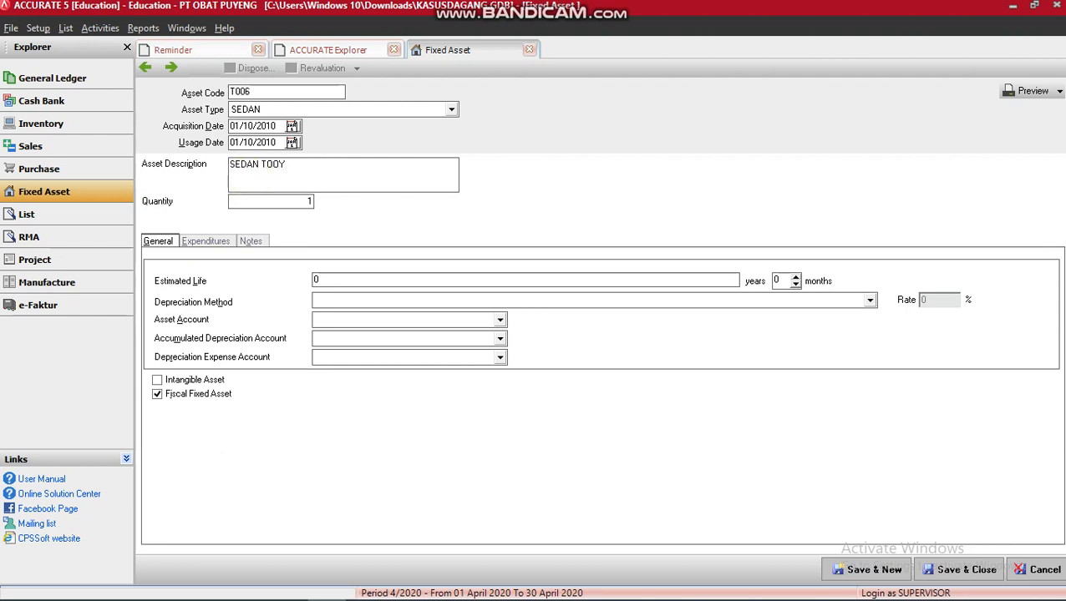
pyautogui.write('TO')
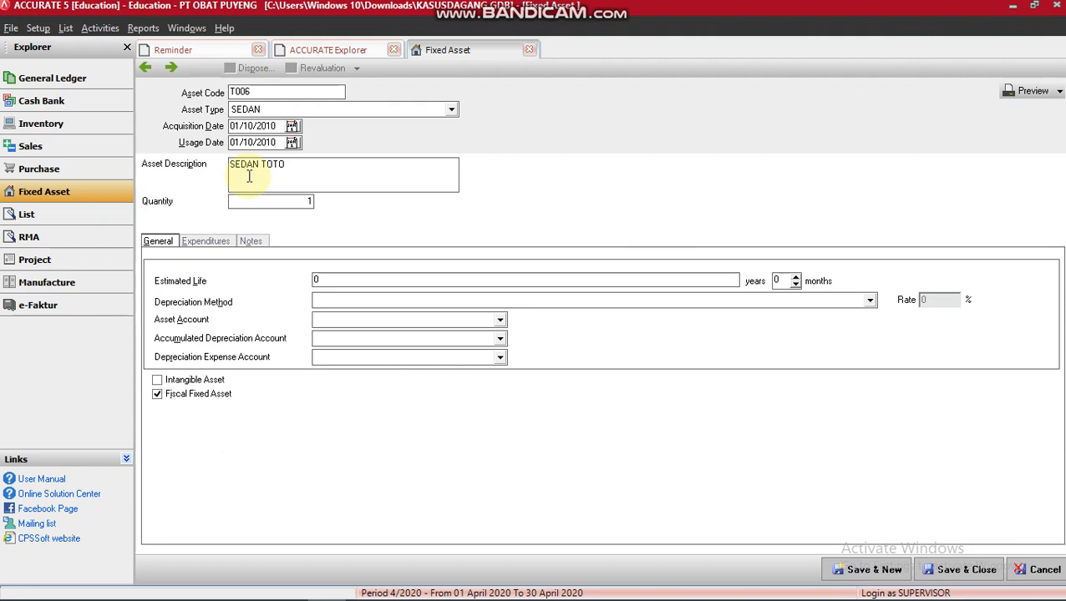
# Step: Set the asset's estimated life to 5 years and its depreciation method to Straight Line Method
pyautogui.click(343, 278)
pyautogui.press('BackSpace')
pyautogui.write('5')
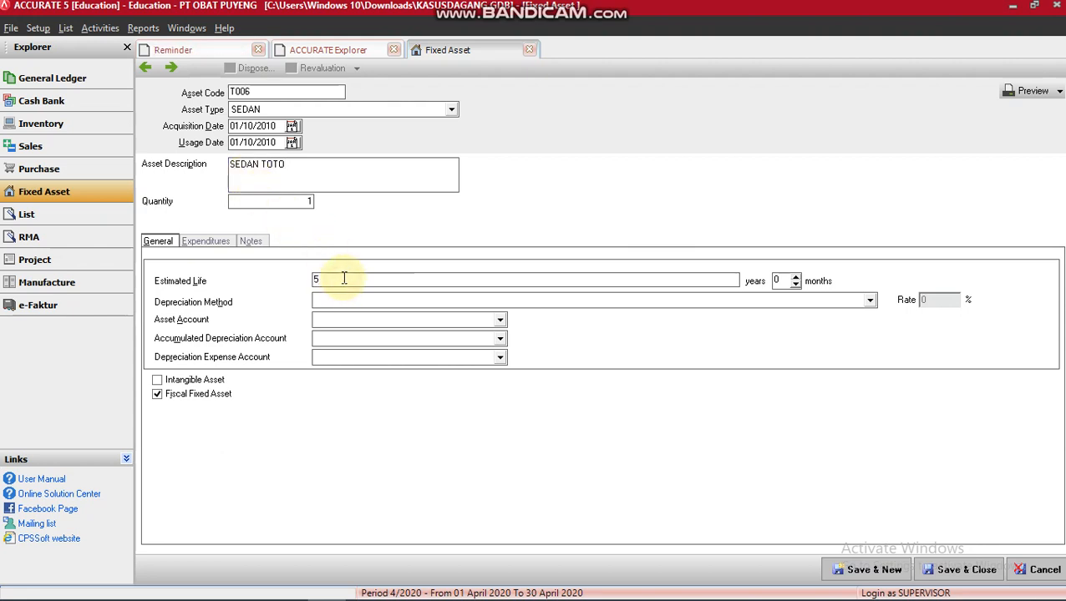
pyautogui.click(369, 300)
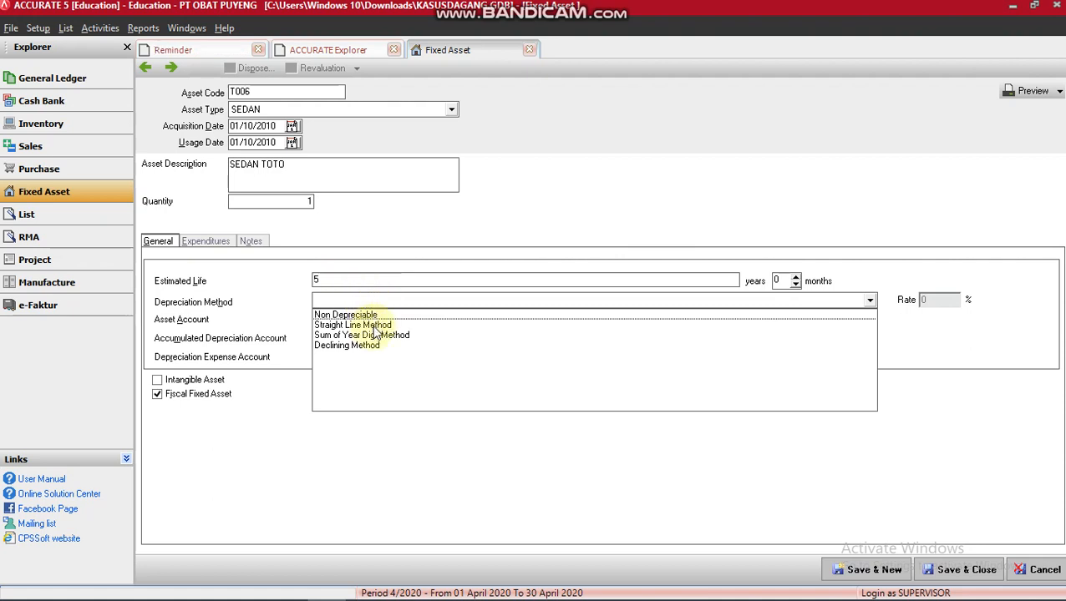
pyautogui.click(375, 327)
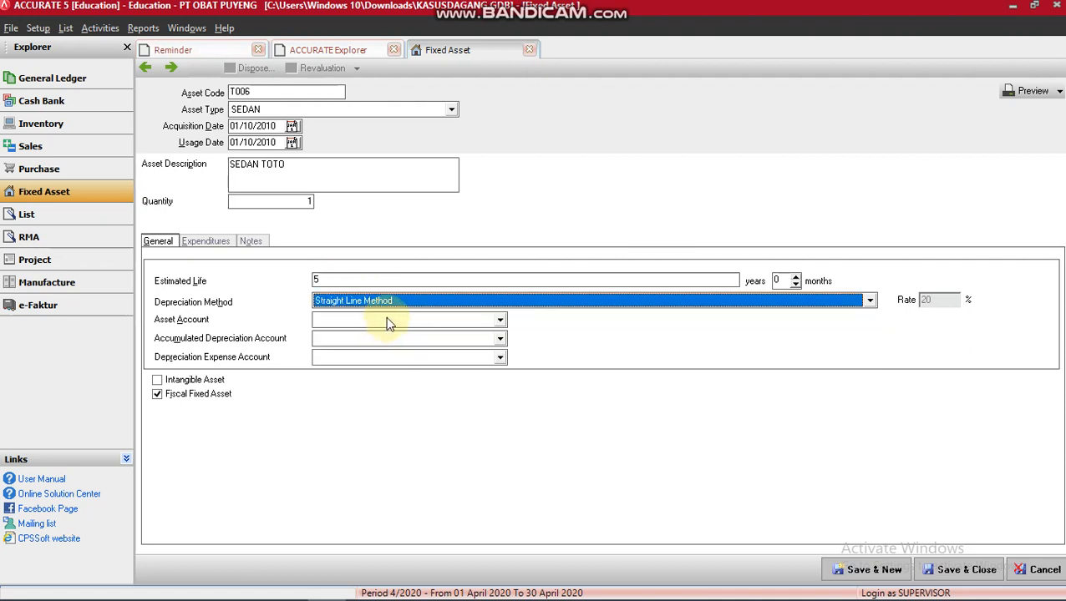
# Step: Assign KENDARAAN as the asset account of the Toto sedan
pyautogui.click(386, 321)
pyautogui.click(387, 322)
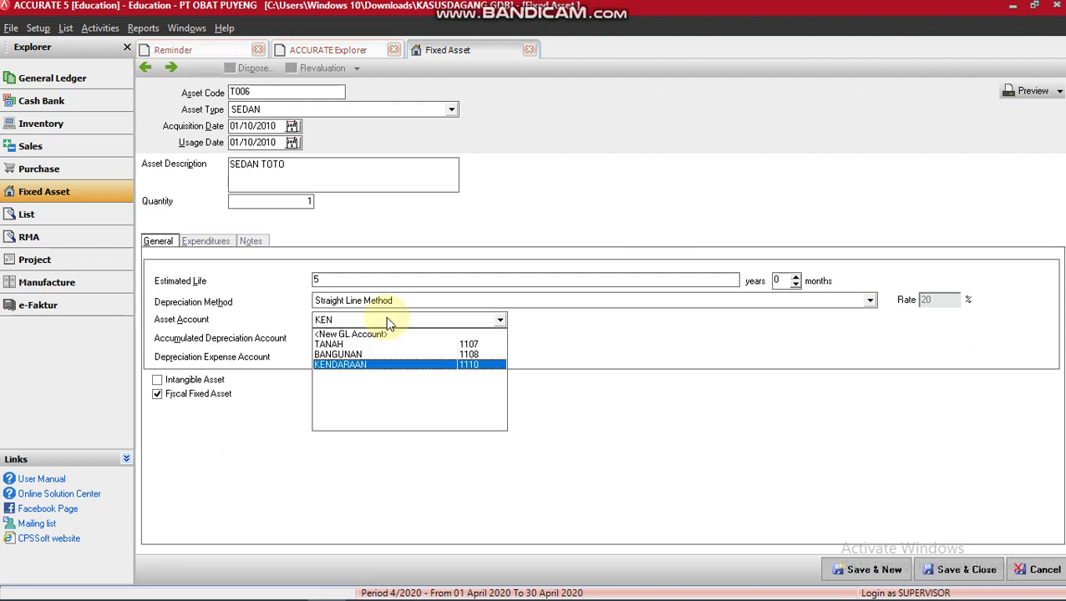
pyautogui.press('Return')
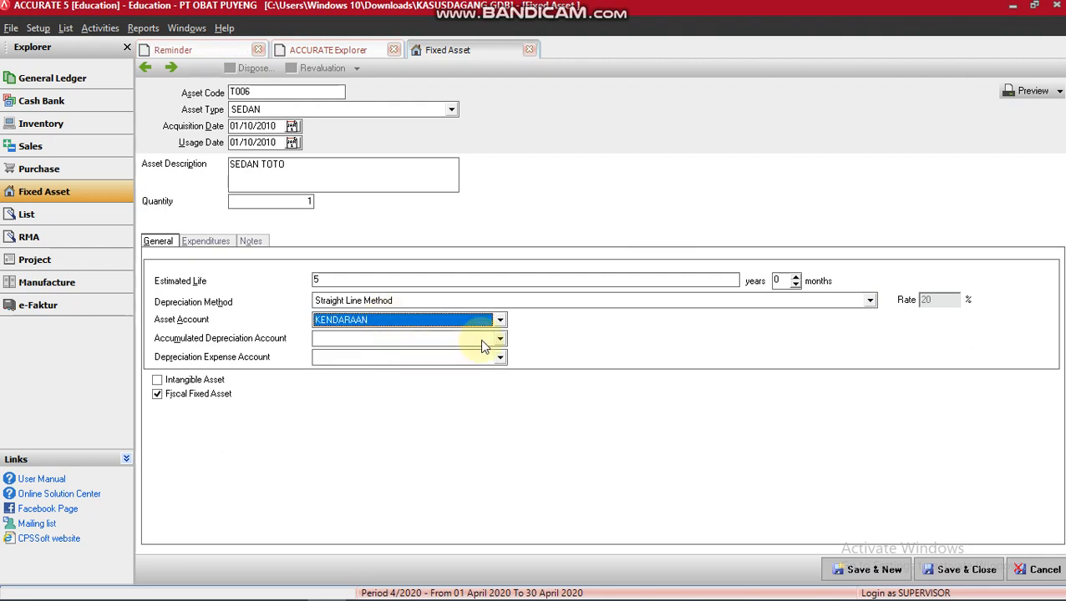
# Step: Assign AKPEN KENDARAAN as the Toto sedan's accumulated depreciation account and BEBAN PENYUSUTAN as its depreciation expense account
pyautogui.click(502, 342)
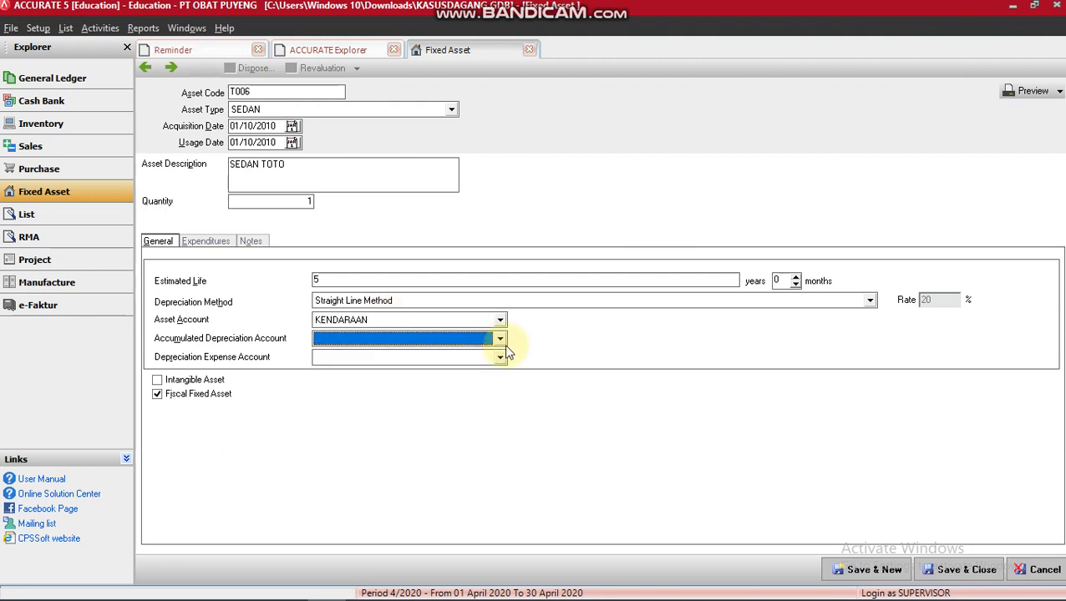
pyautogui.write('AK')
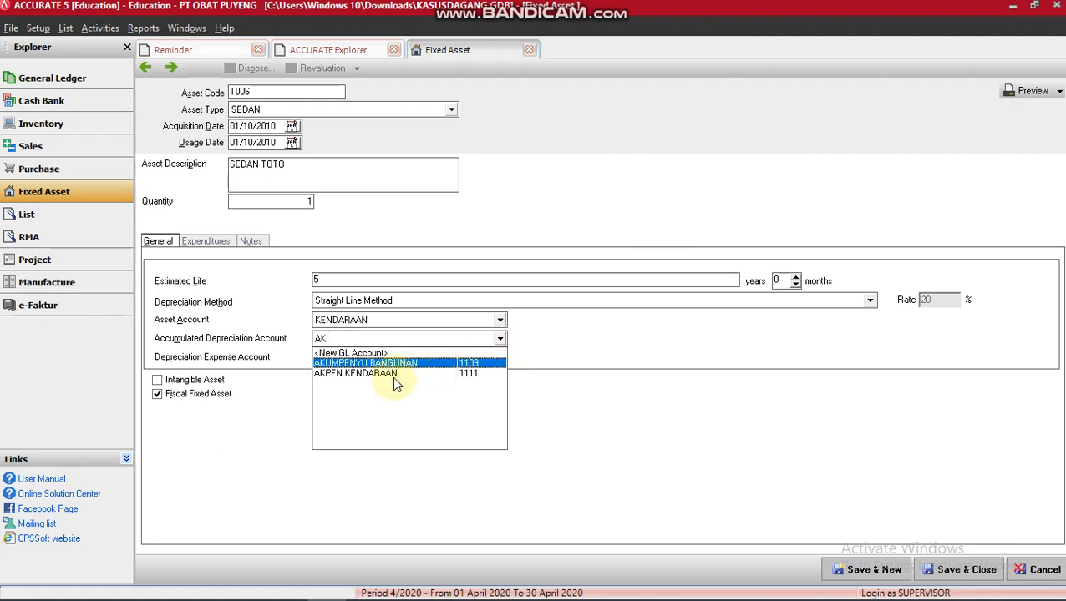
pyautogui.click(389, 374)
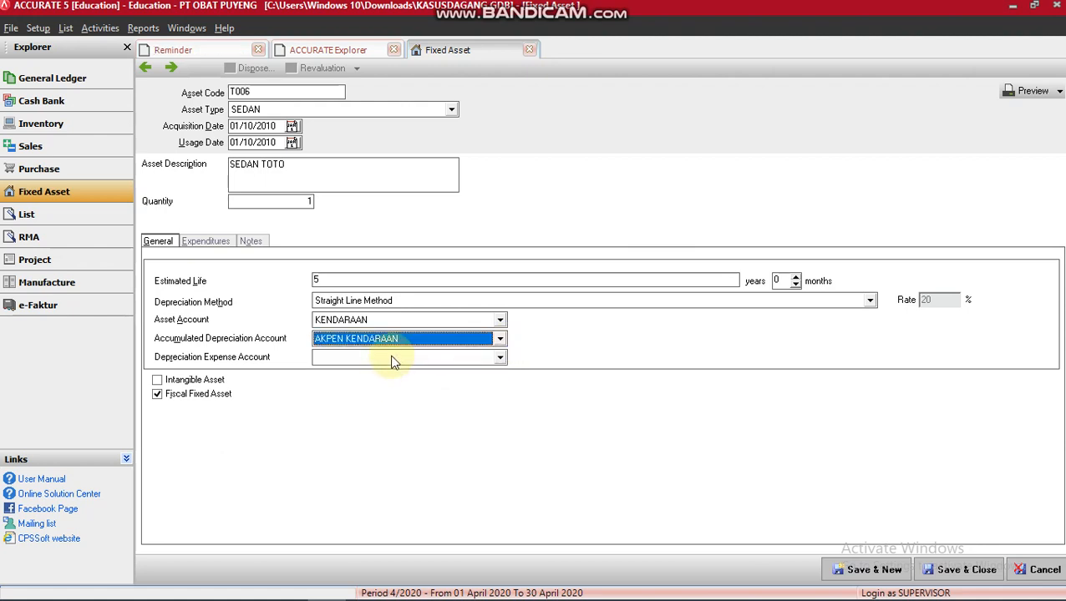
pyautogui.click(394, 359)
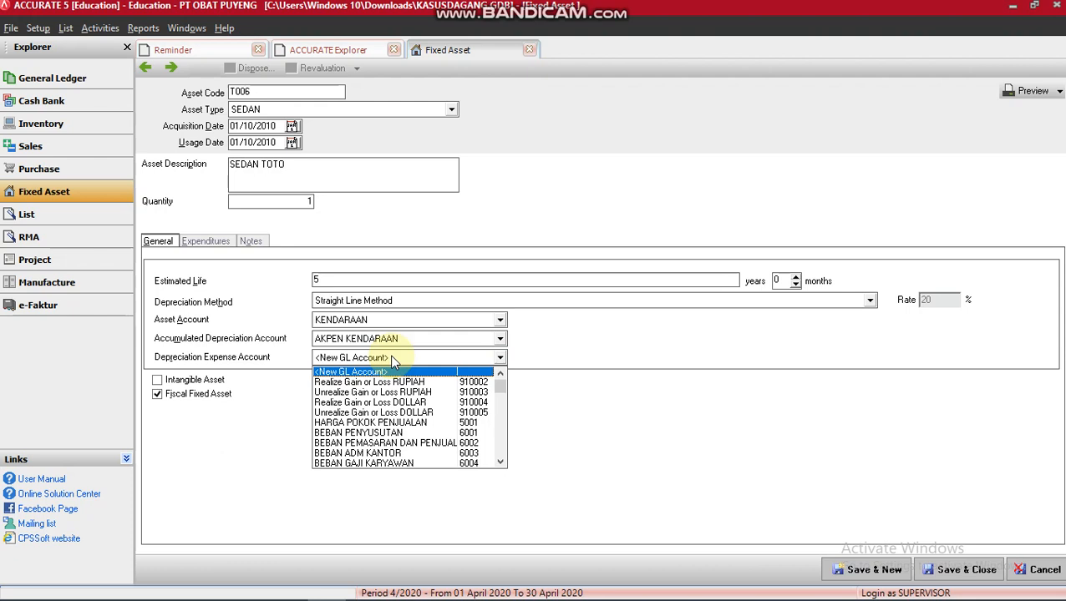
pyautogui.write('BEB')
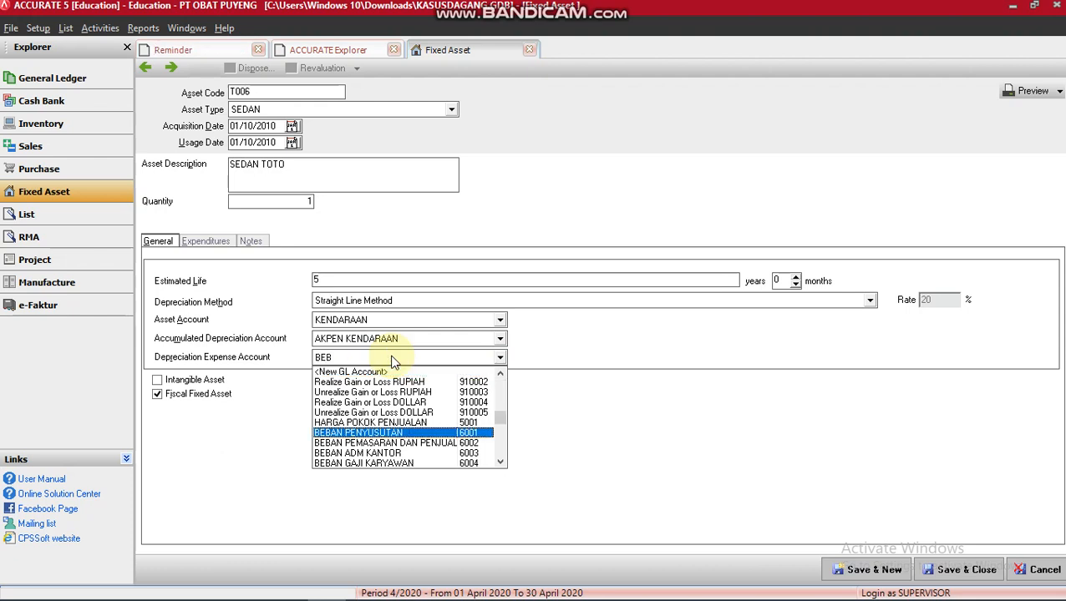
pyautogui.press('Return')
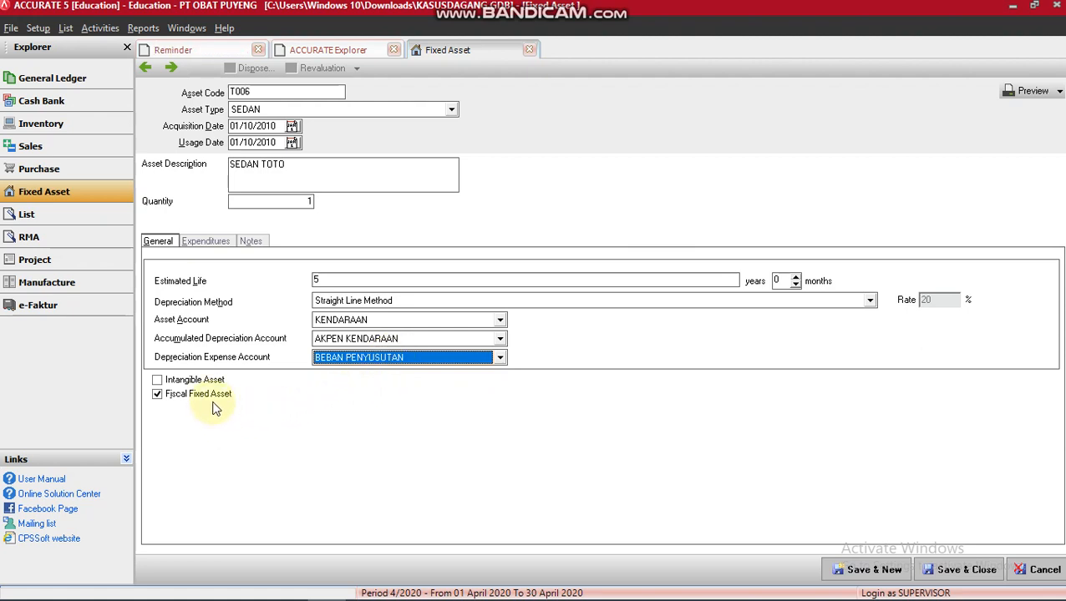
# Step: Record the sedan's expenditure of 50.000.000 against account 1003 TRANSAKSI AKTIVA TETAP, dated 01 Oct 10
pyautogui.click(220, 243)
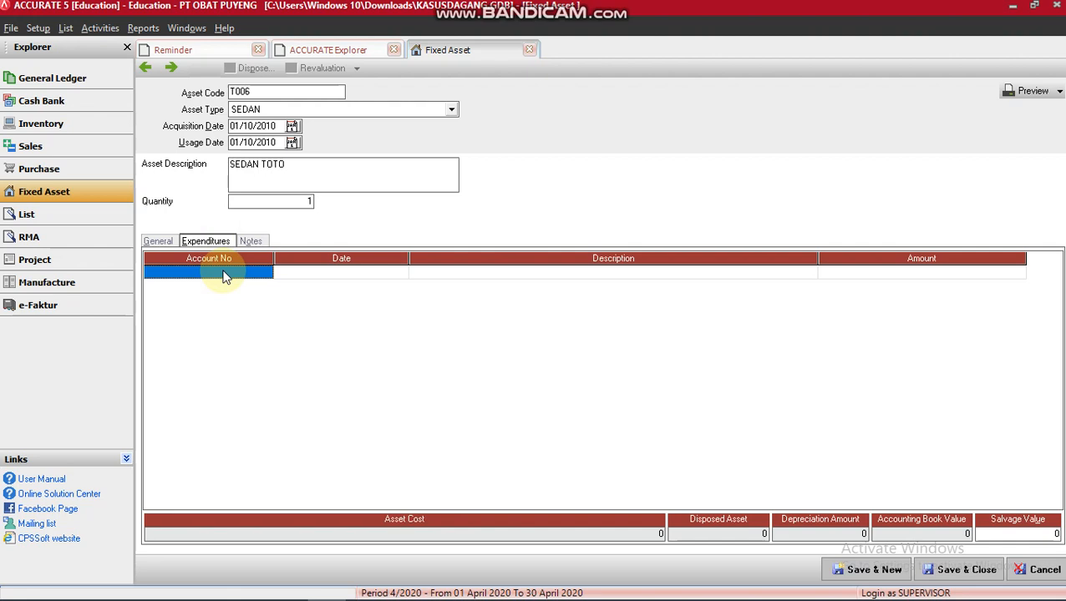
pyautogui.write('TRA')
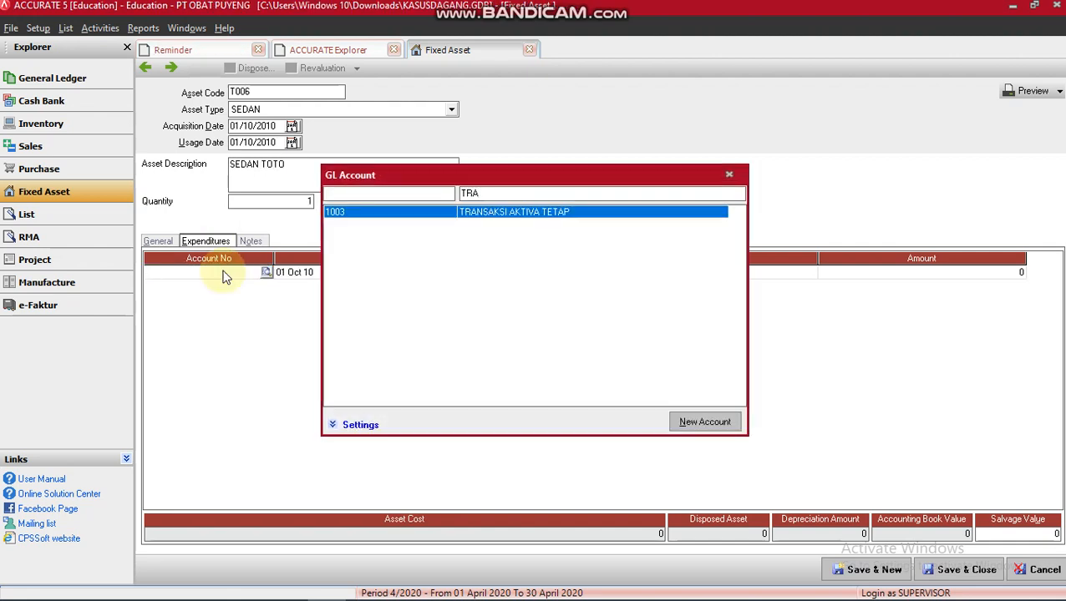
pyautogui.press('Return')
pyautogui.press('Return')
pyautogui.press('Return')
pyautogui.write('5')
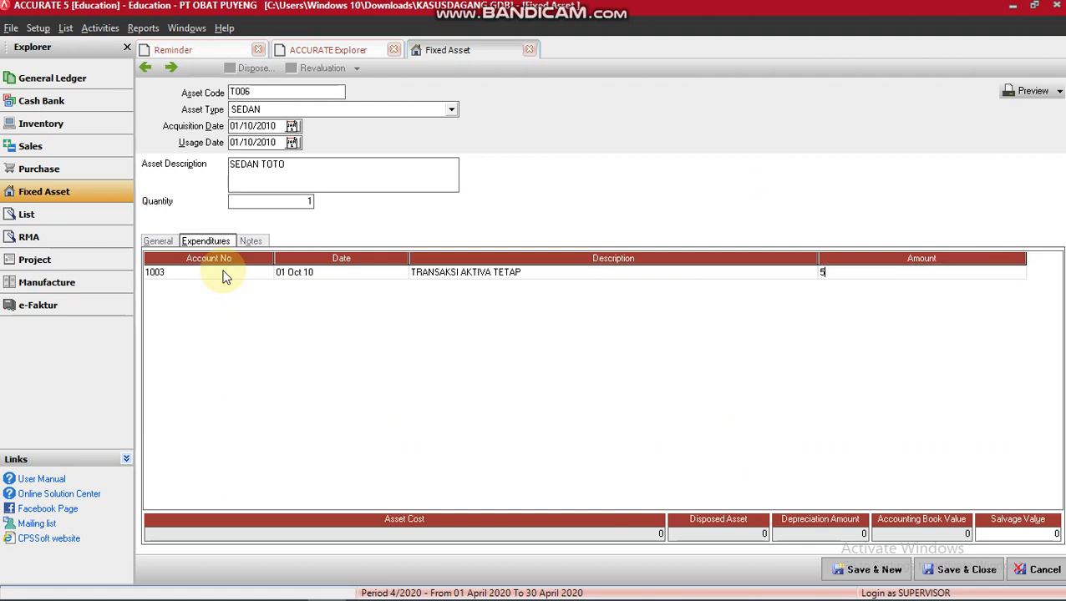
pyautogui.write('0')
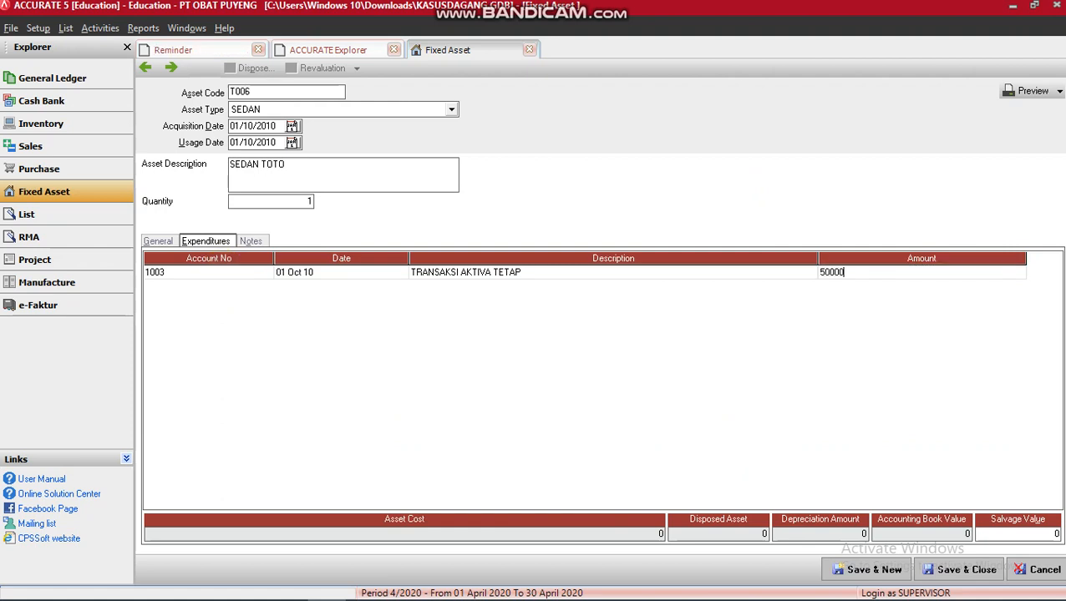
pyautogui.write('.000.000')
pyautogui.press('Return')
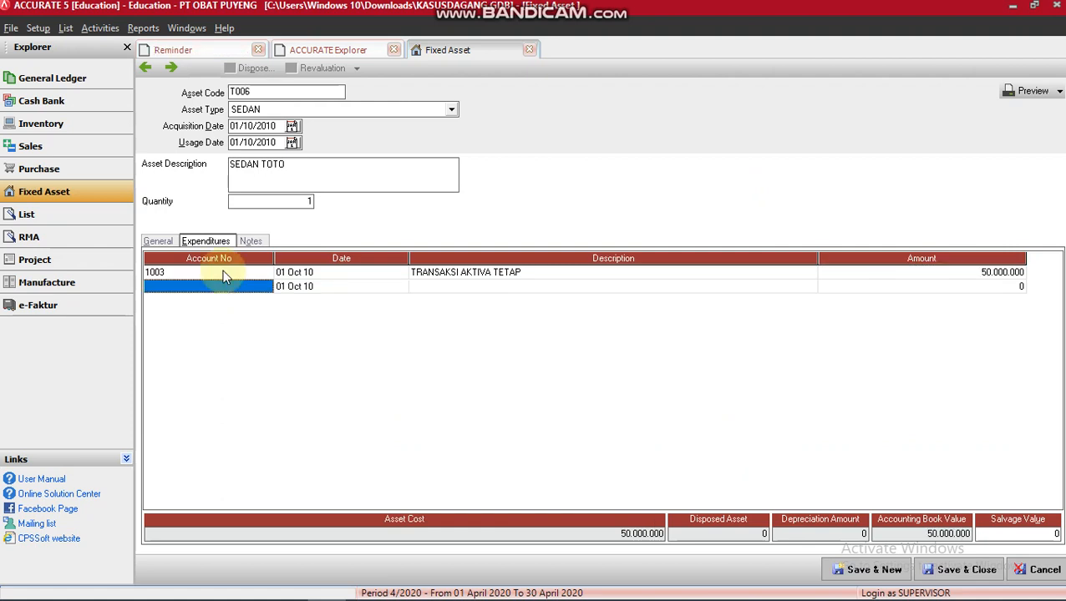
pyautogui.click(223, 273)
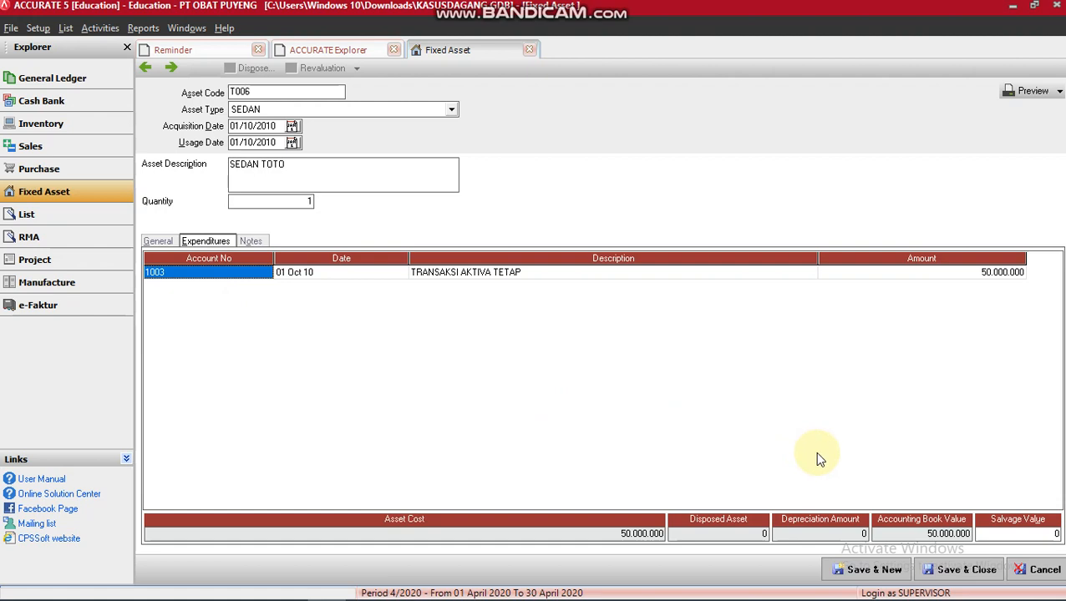
# Step: Save and close the Toto sedan's asset record and check its entry in the fixed asset list
pyautogui.click(953, 571)
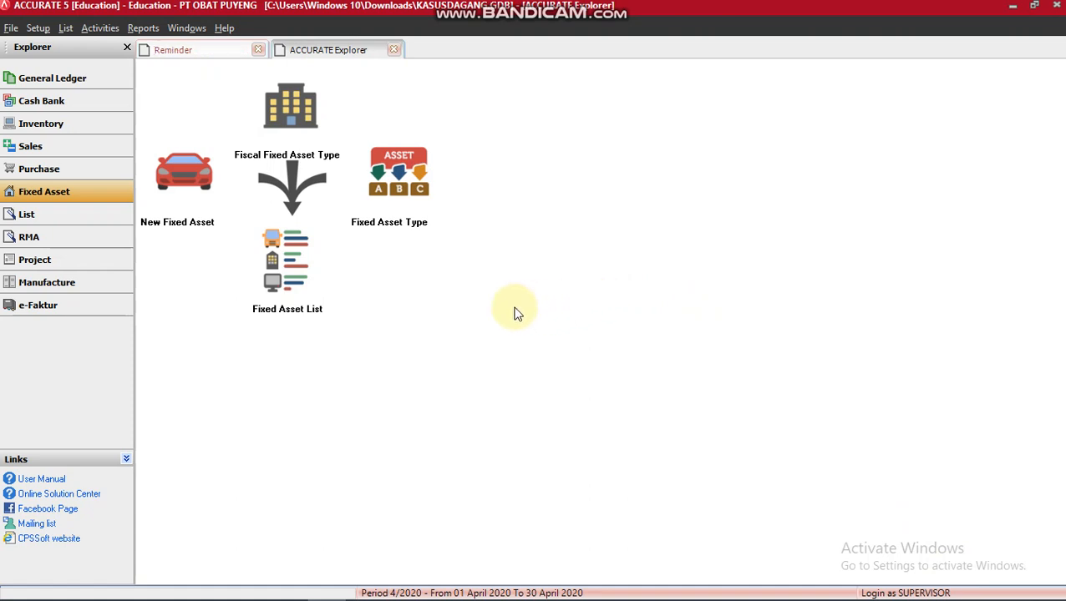
pyautogui.click(287, 267)
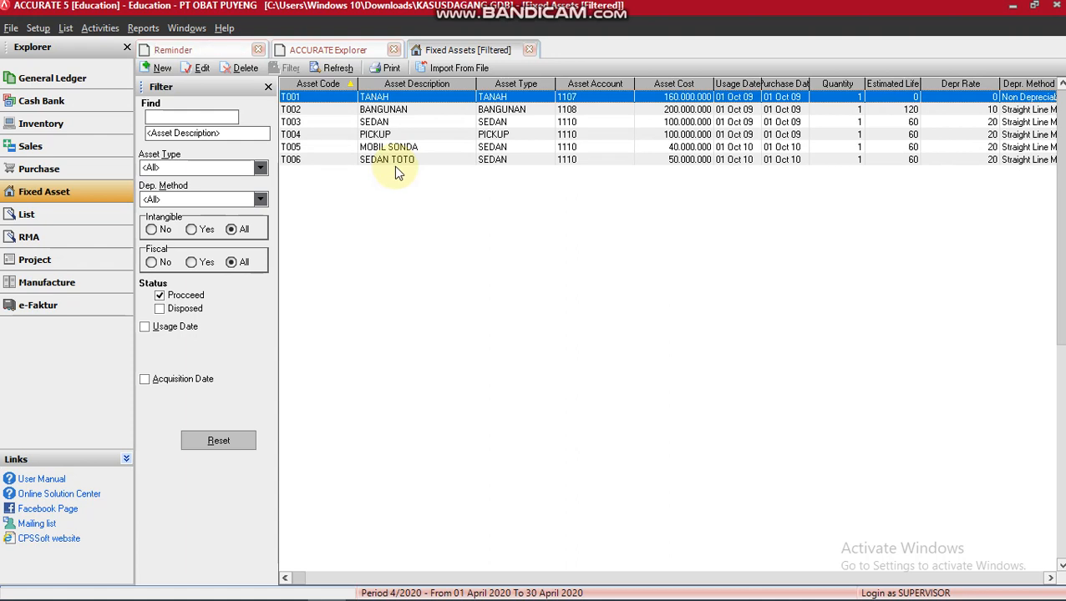
pyautogui.click(529, 49)
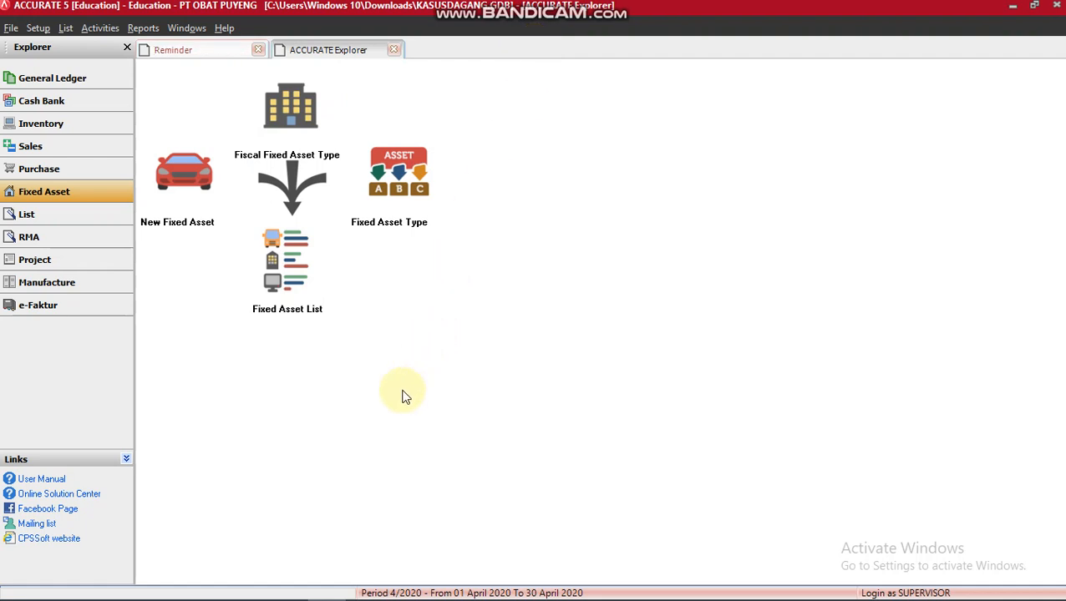
# Step: Switch to the lab module PDF in Chrome and read the Period End instructions in chapter XIV, Penjualan Aktiva Tetap
pyautogui.click(249, 587)
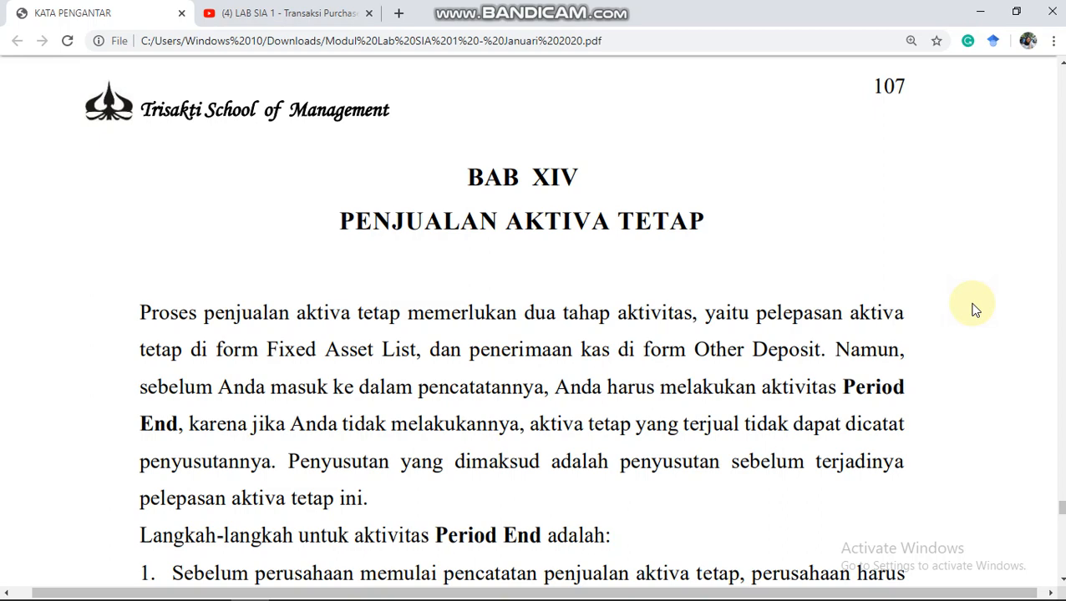
pyautogui.scroll(-1, 975, 310)
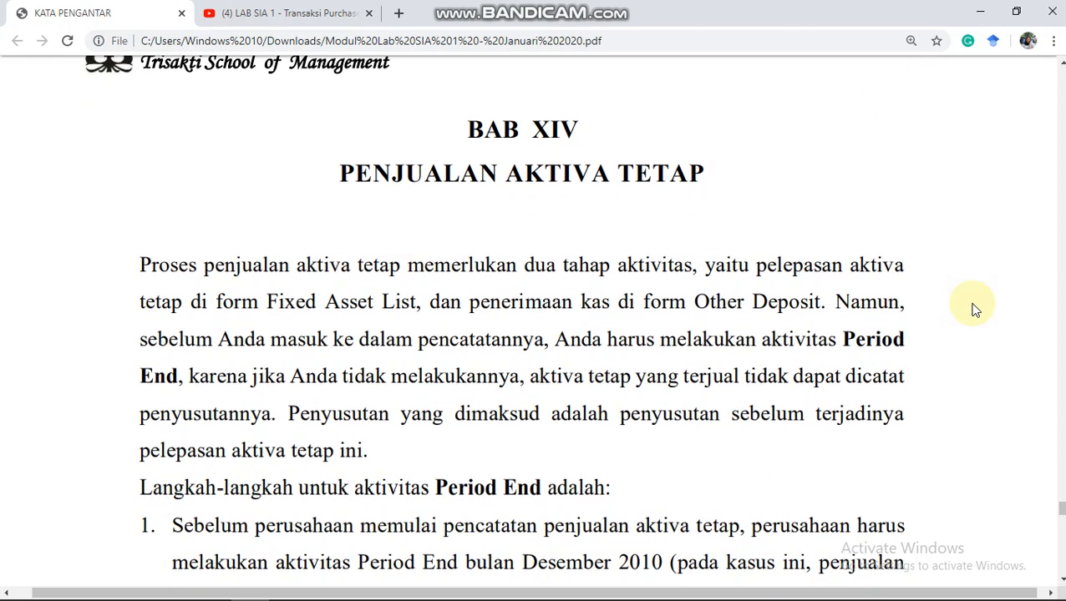
pyautogui.scroll(-2, 974, 310)
pyautogui.scroll(-3, 974, 310)
pyautogui.scroll(-2, 974, 310)
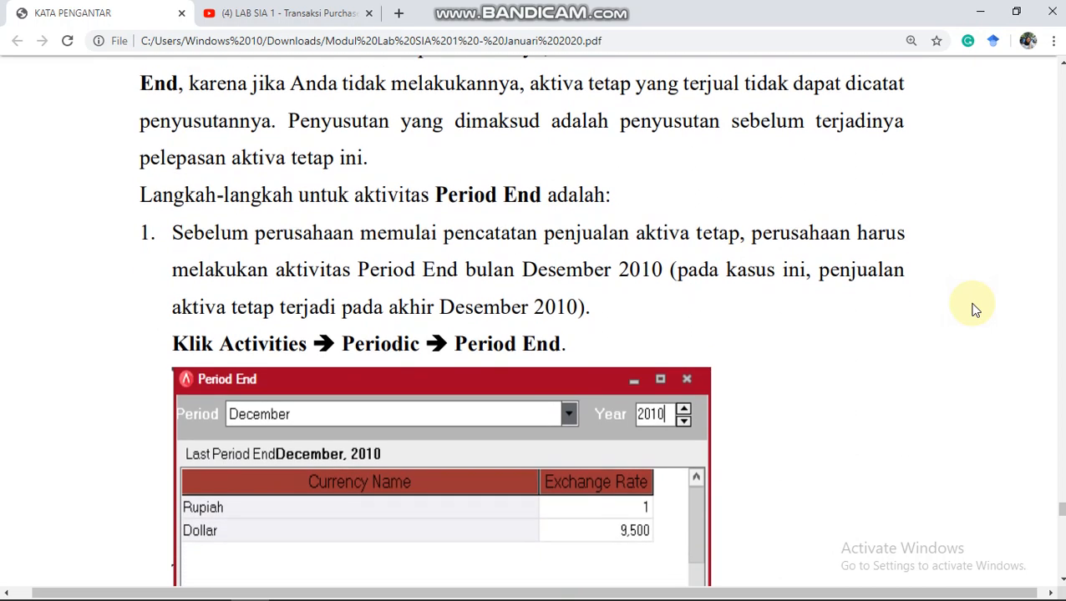
pyautogui.scroll(-2, 974, 310)
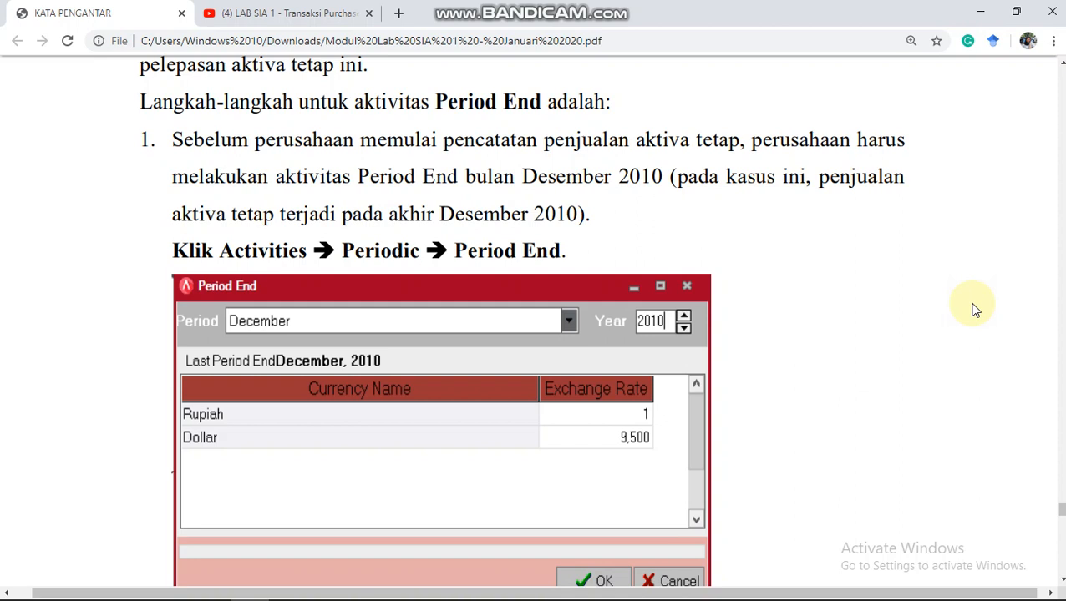
pyautogui.scroll(-1, 974, 310)
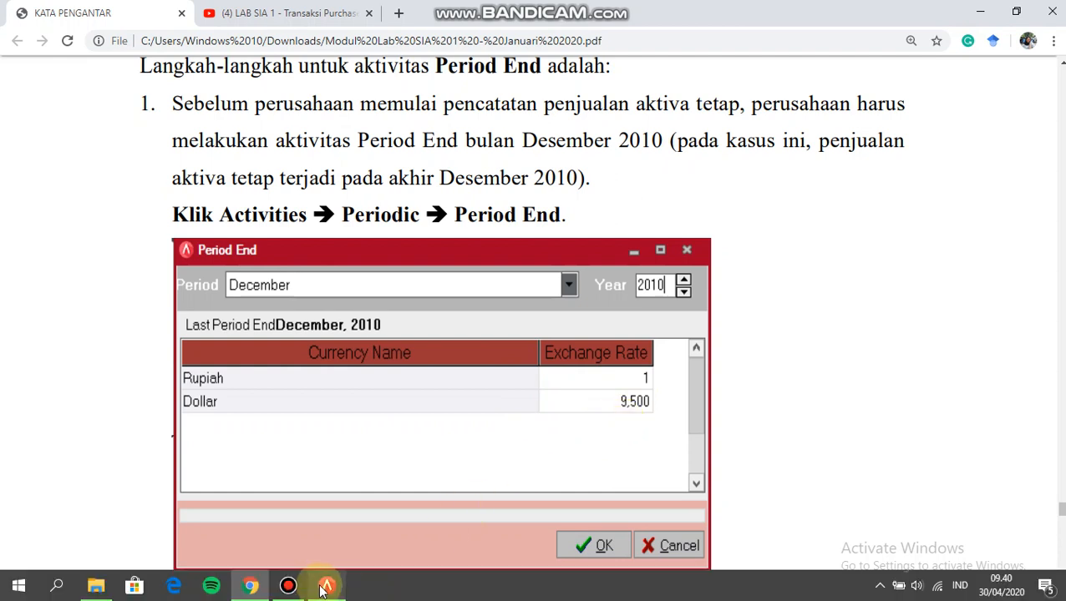
# Step: Switch back to ACCURATE and run the general ledger's Period End for December 2010
pyautogui.click(326, 586)
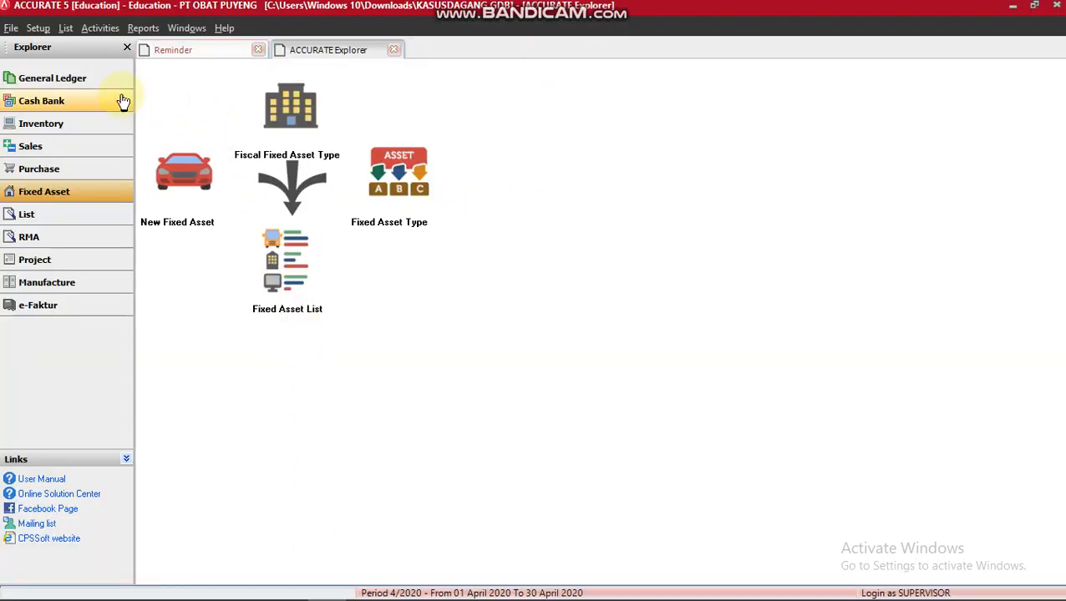
pyautogui.click(98, 86)
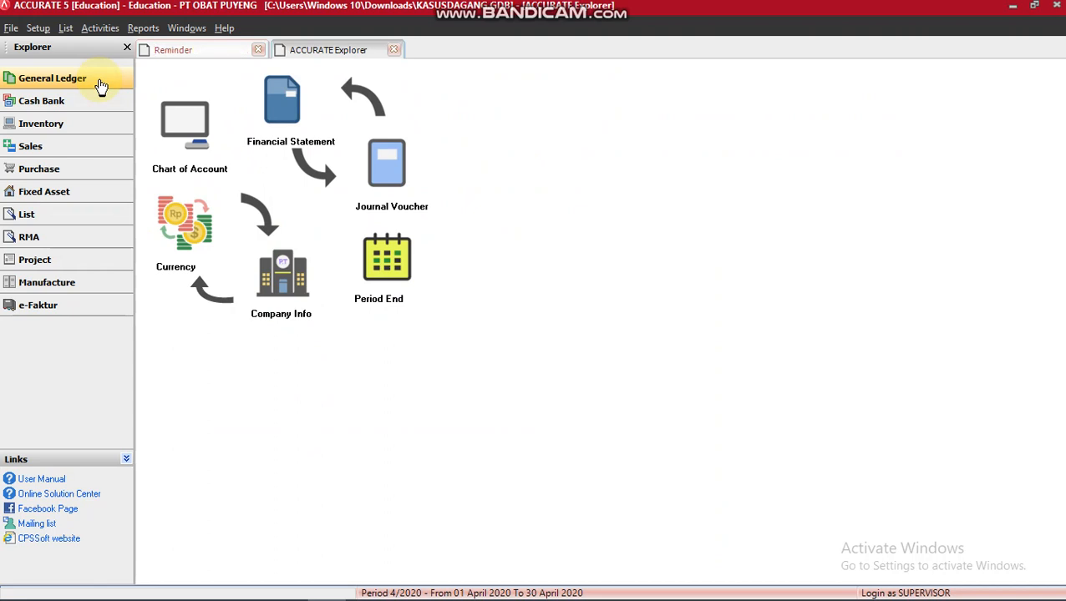
pyautogui.click(391, 274)
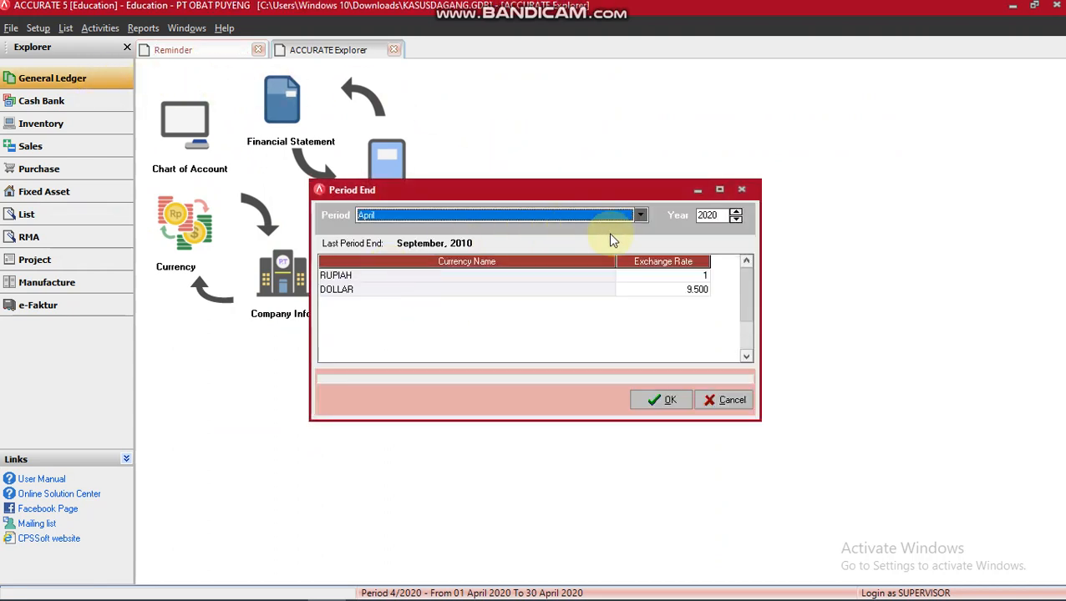
pyautogui.click(640, 216)
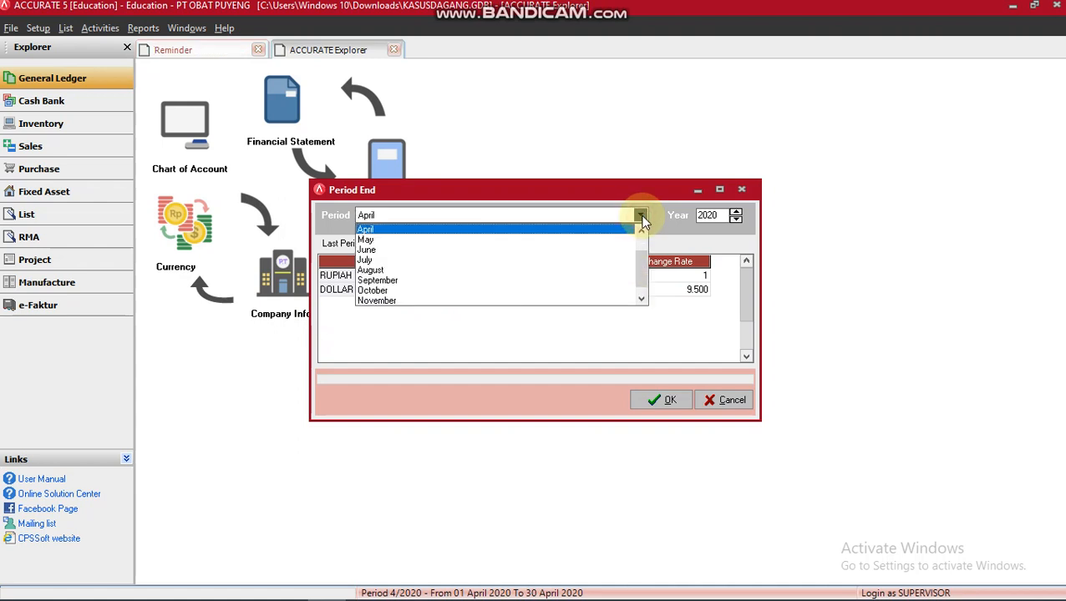
pyautogui.click(641, 301)
pyautogui.click(564, 302)
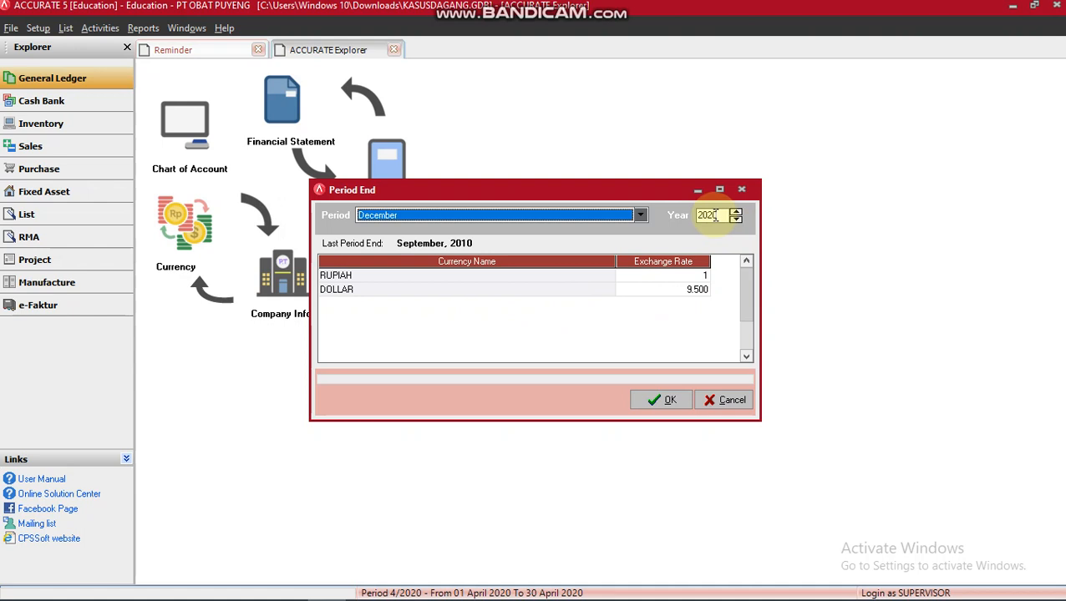
pyautogui.click(717, 214)
pyautogui.press('BackSpace')
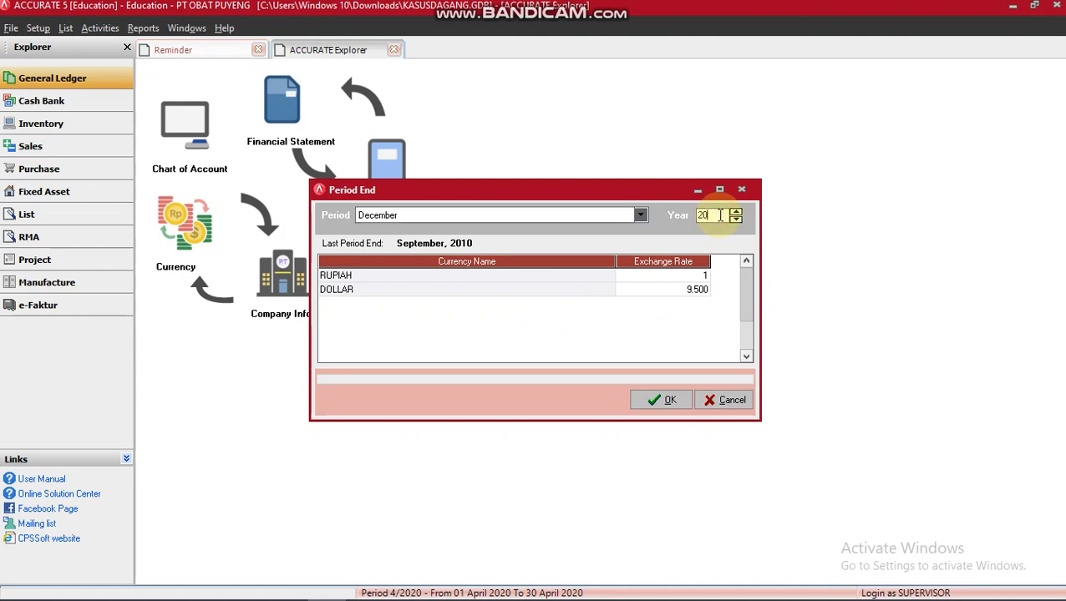
pyautogui.write('10')
pyautogui.press('Tab')
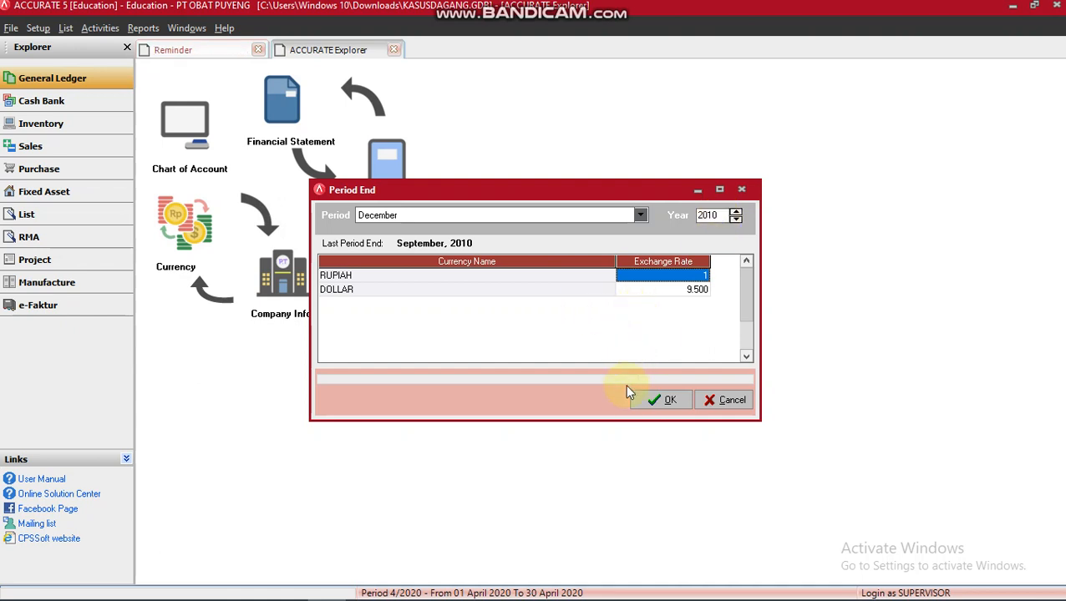
pyautogui.click(660, 401)
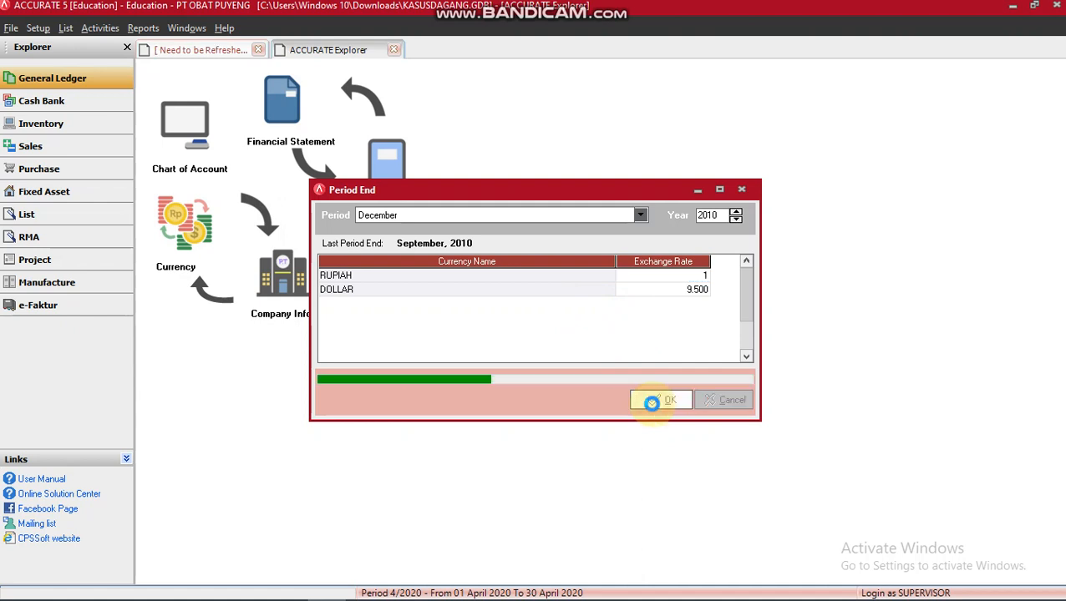
pyautogui.click(538, 326)
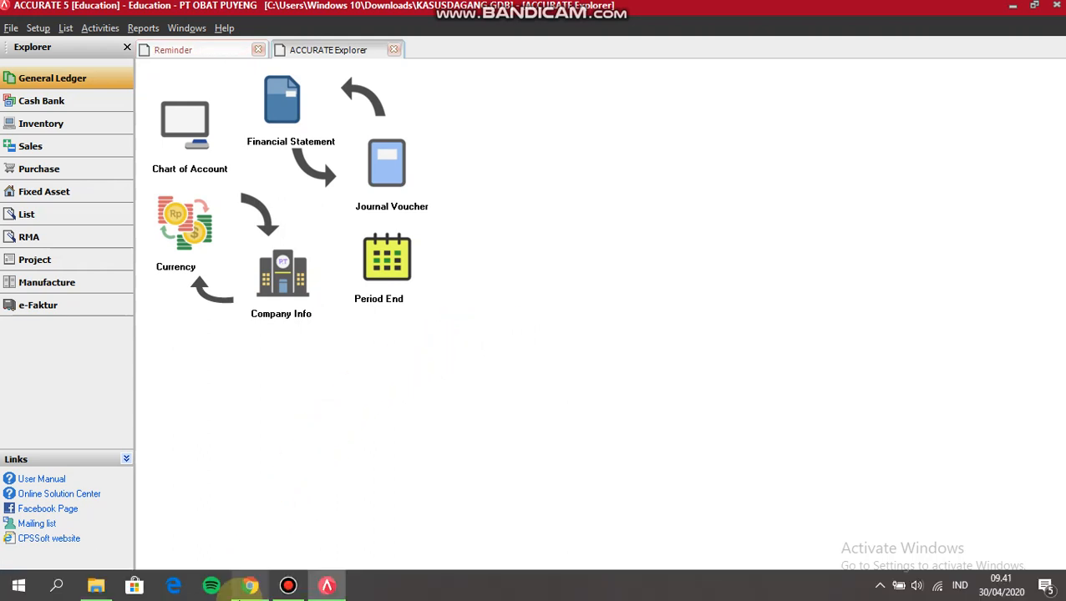
# Step: Switch to the lab module PDF in Chrome and read the instructions for selling the sedan through Dispose in the fixed asset list
pyautogui.click(246, 588)
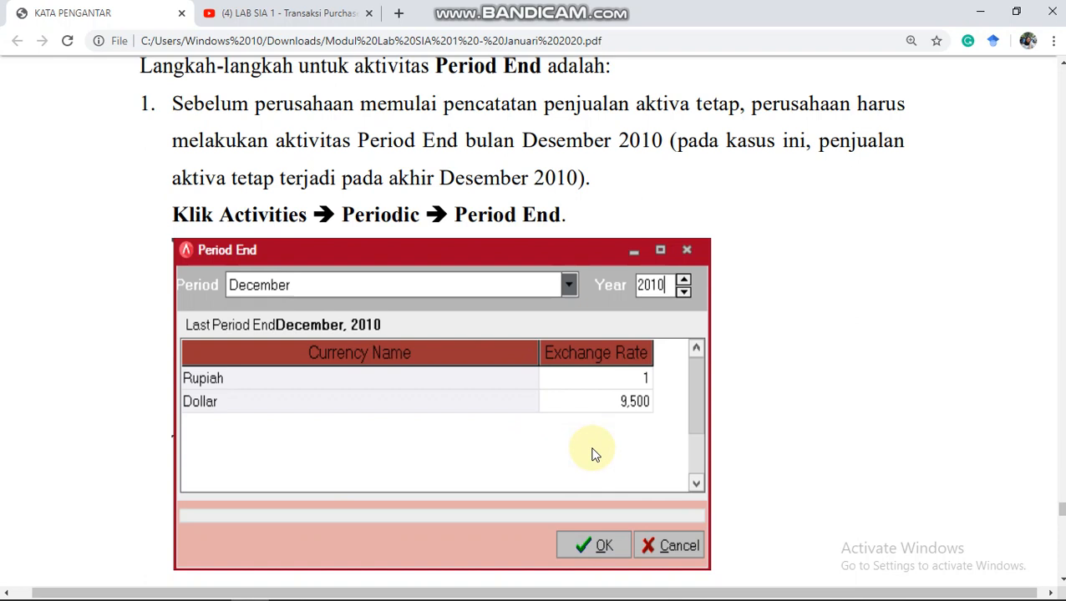
pyautogui.scroll(-5, 592, 453)
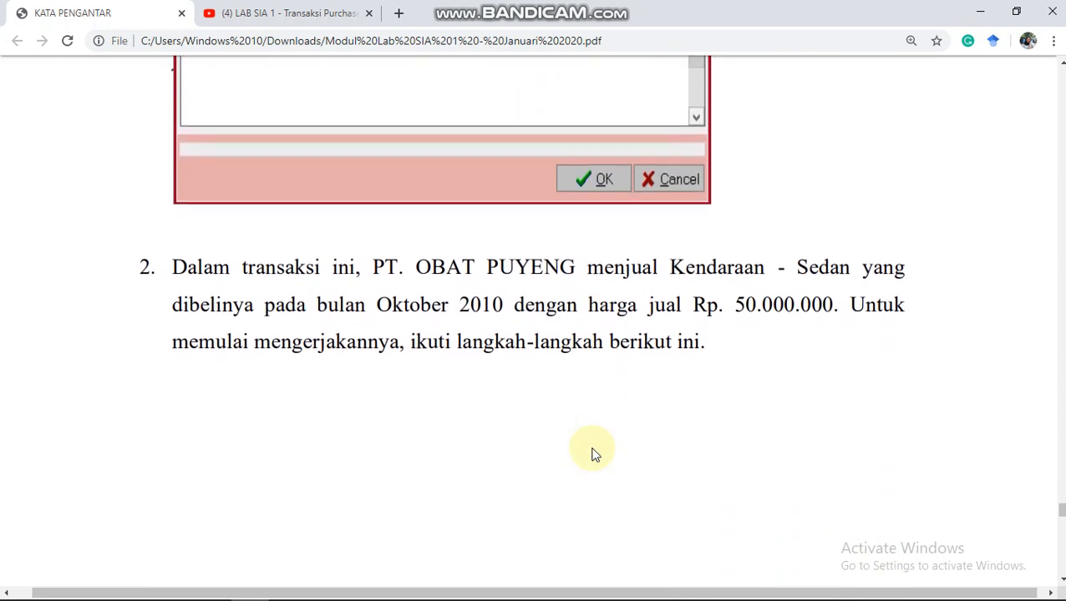
pyautogui.scroll(-1, 592, 454)
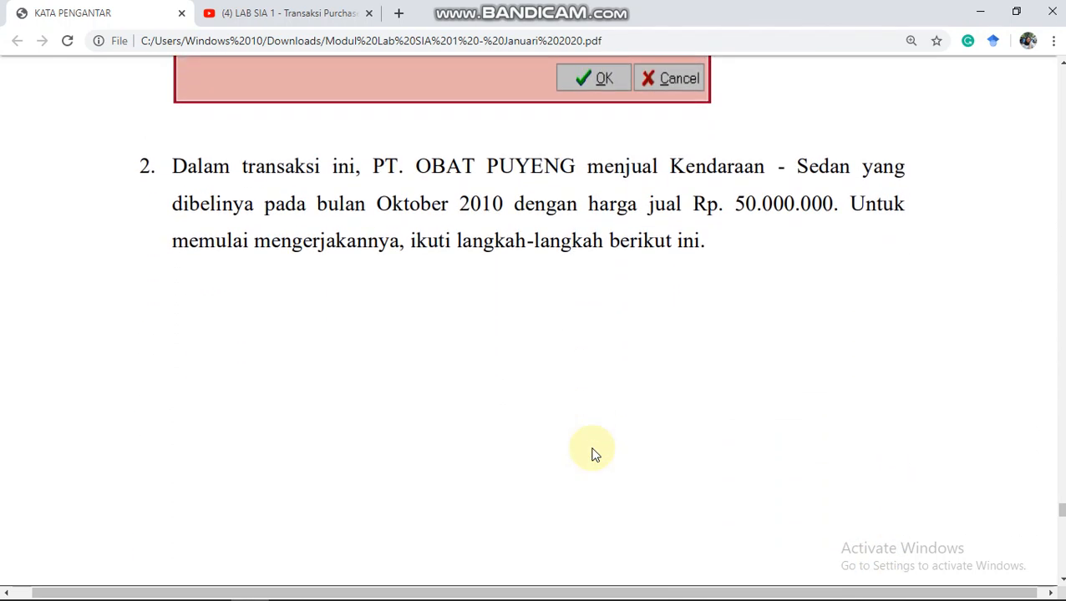
pyautogui.scroll(-1, 591, 453)
pyautogui.scroll(-1, 592, 453)
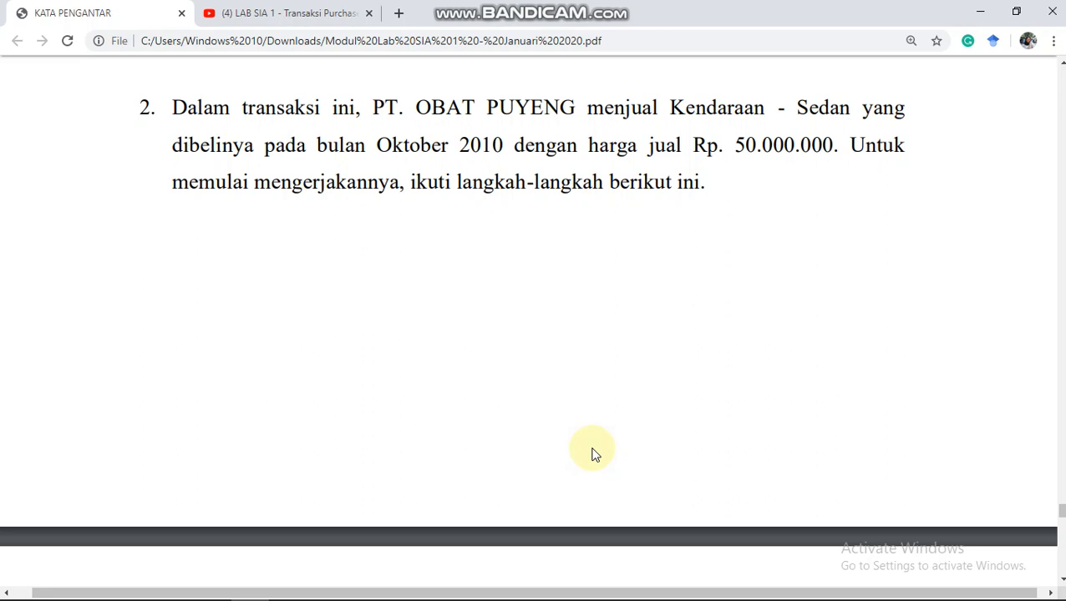
pyautogui.scroll(-4, 591, 455)
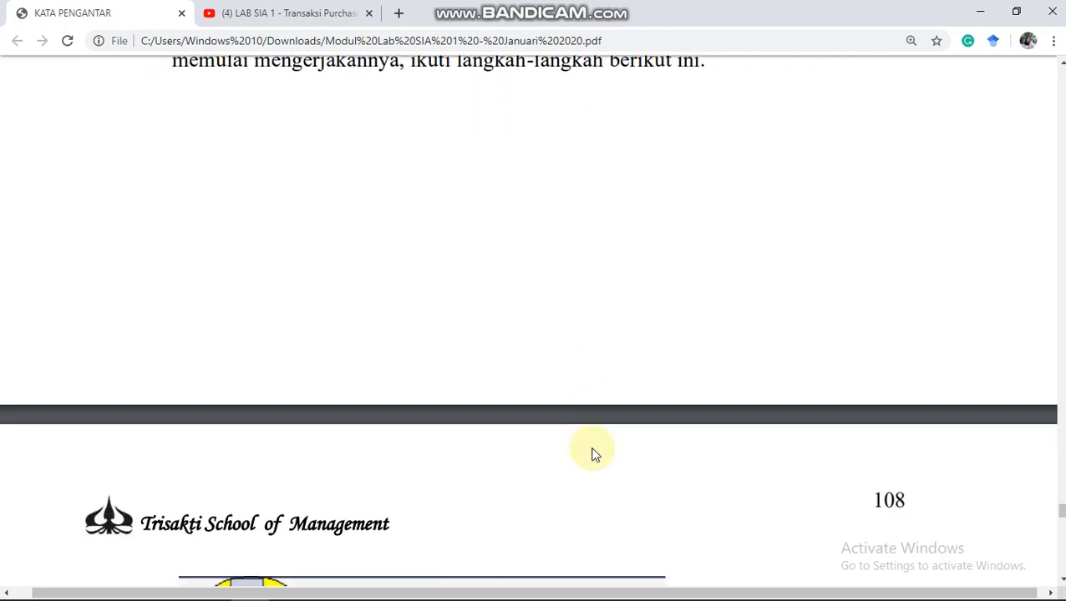
pyautogui.scroll(-3, 591, 455)
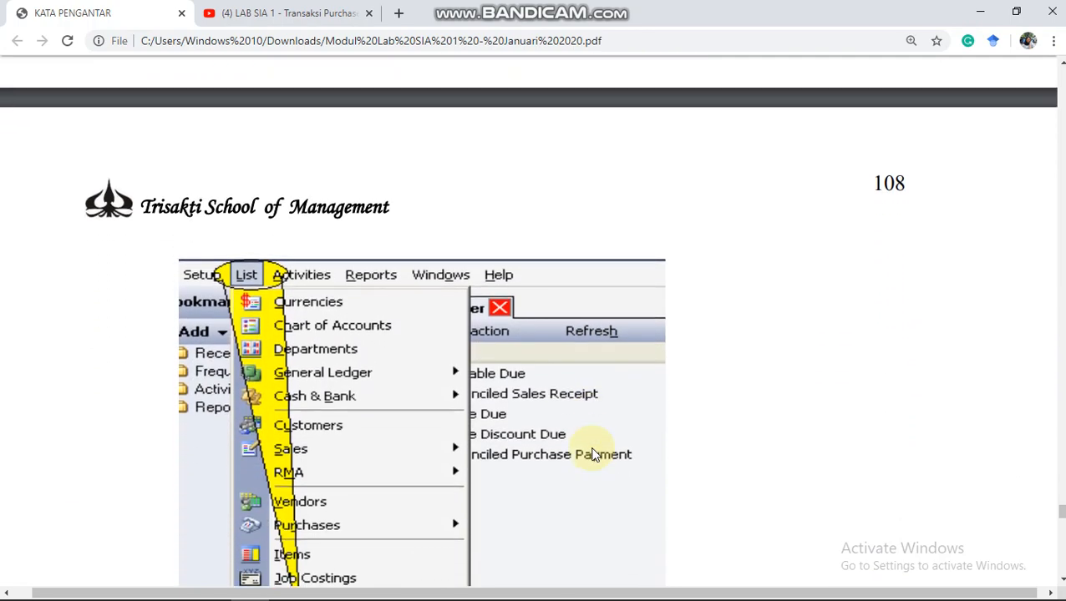
pyautogui.scroll(-3, 591, 455)
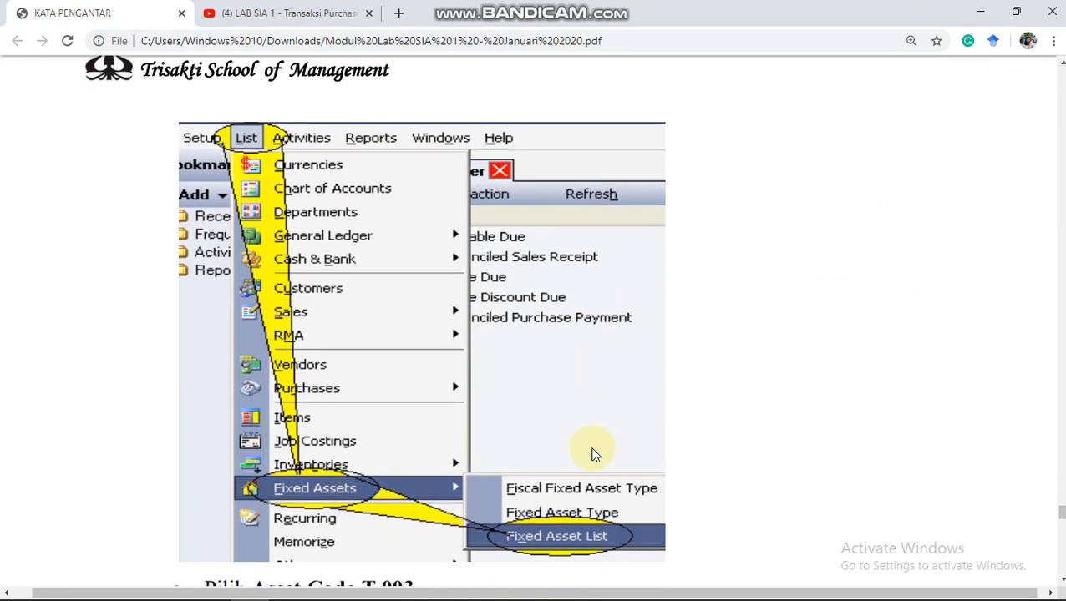
pyautogui.scroll(-1, 594, 456)
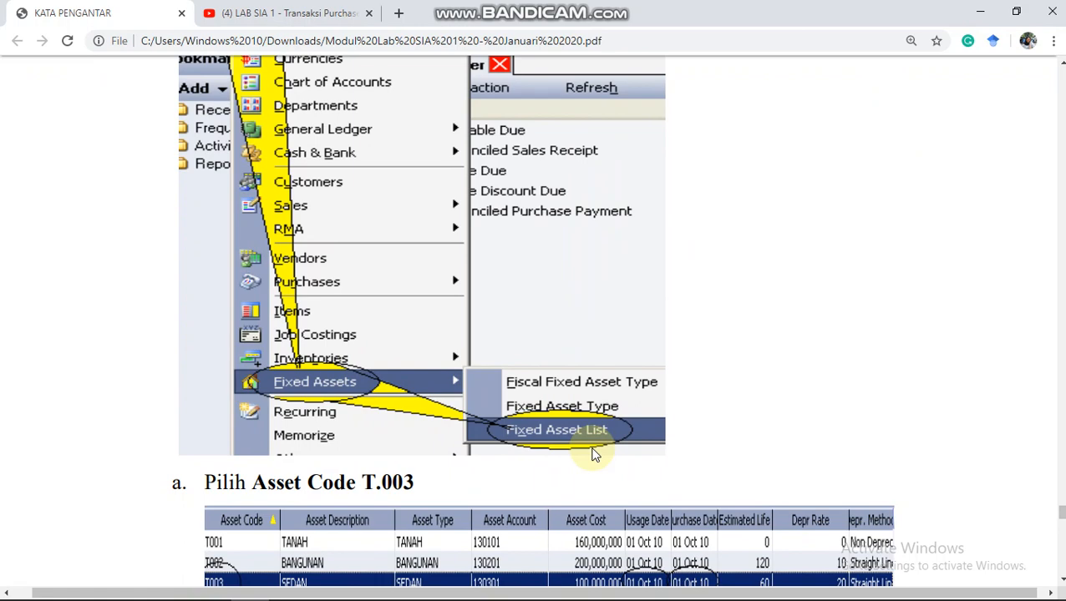
pyautogui.scroll(-2, 593, 453)
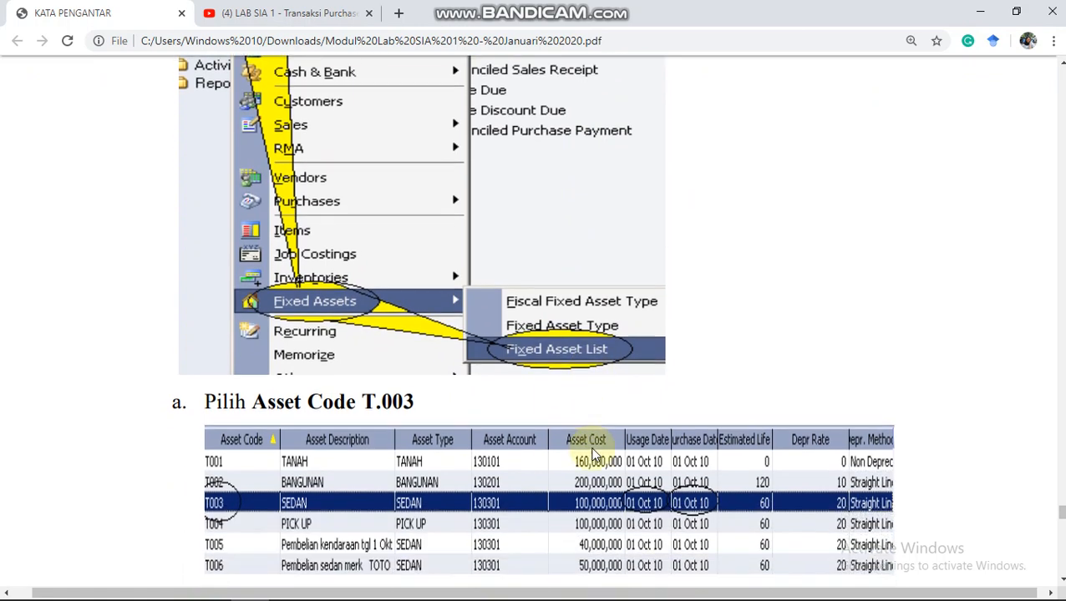
pyautogui.scroll(-2, 594, 454)
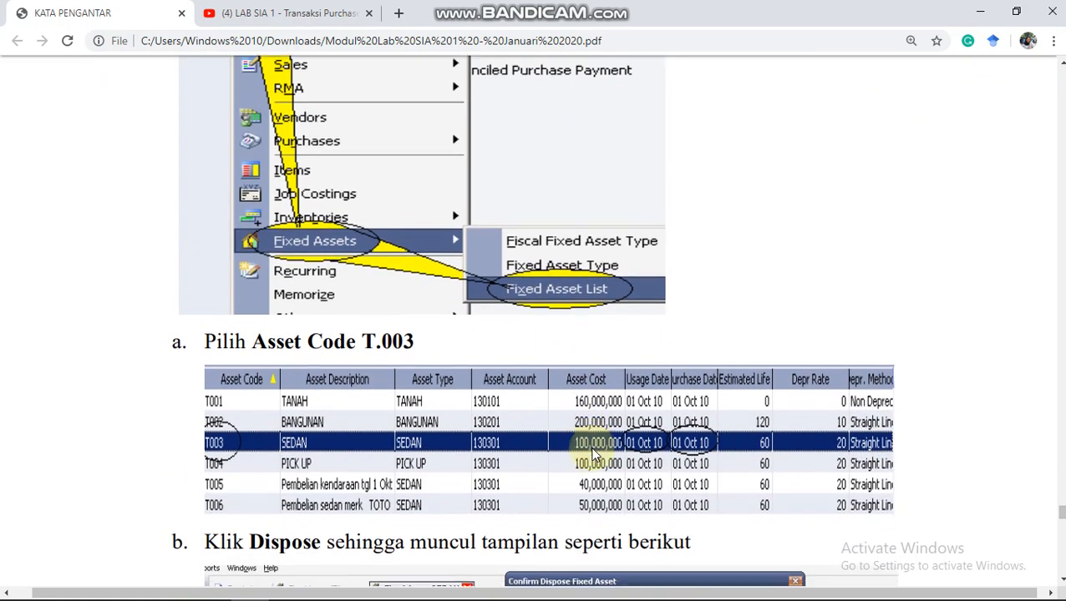
pyautogui.scroll(-1, 594, 453)
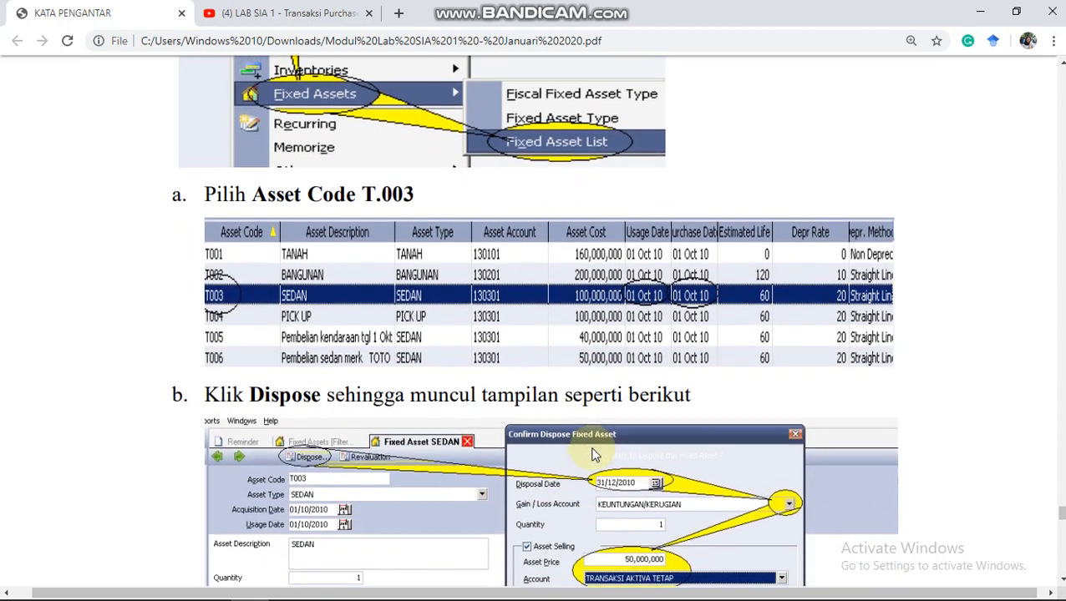
pyautogui.scroll(-1, 595, 454)
pyautogui.scroll(-1, 595, 453)
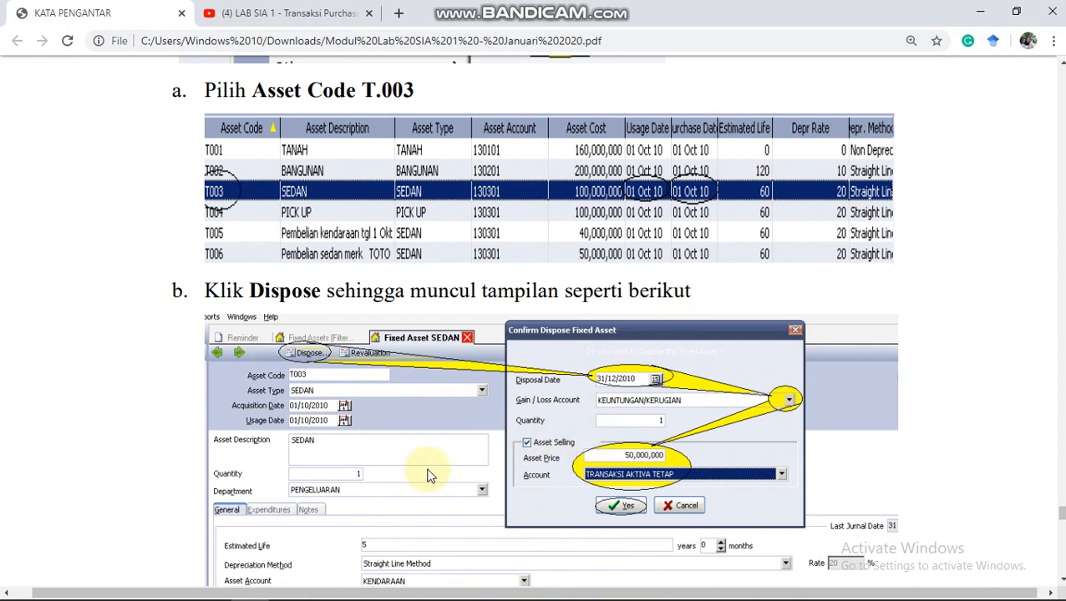
# Step: Switch back to ACCURATE and open the SEDAN TOTO record, asset T006, from the fixed asset list
pyautogui.click(332, 586)
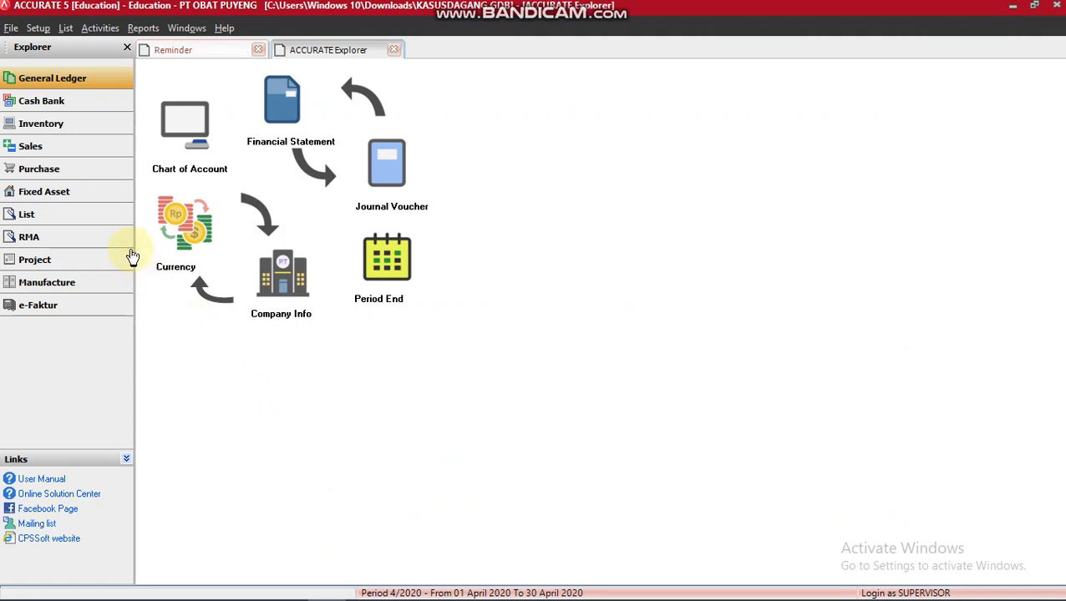
pyautogui.click(81, 199)
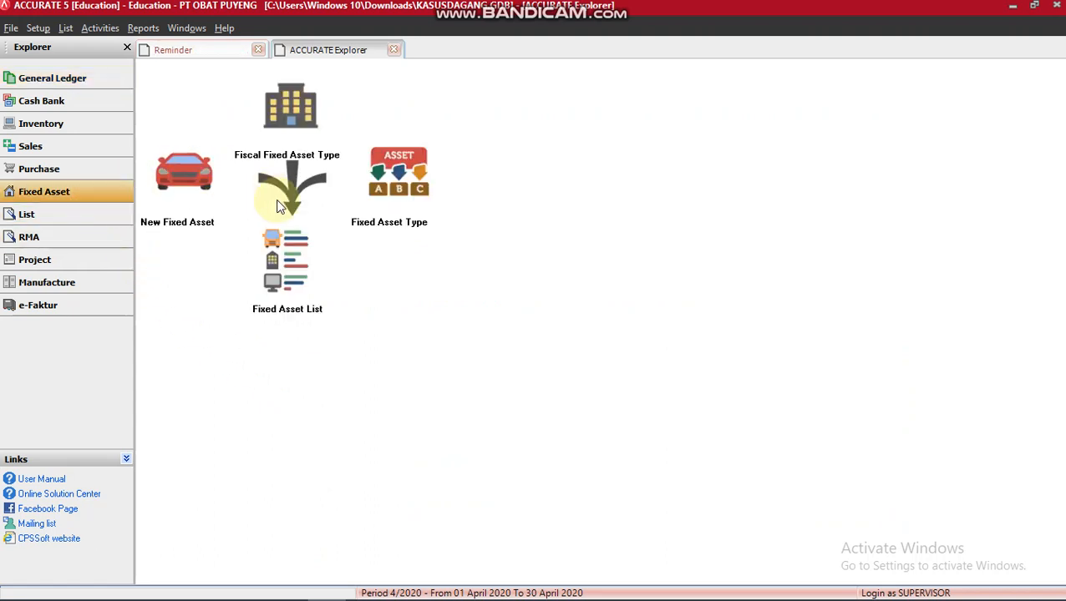
pyautogui.click(297, 265)
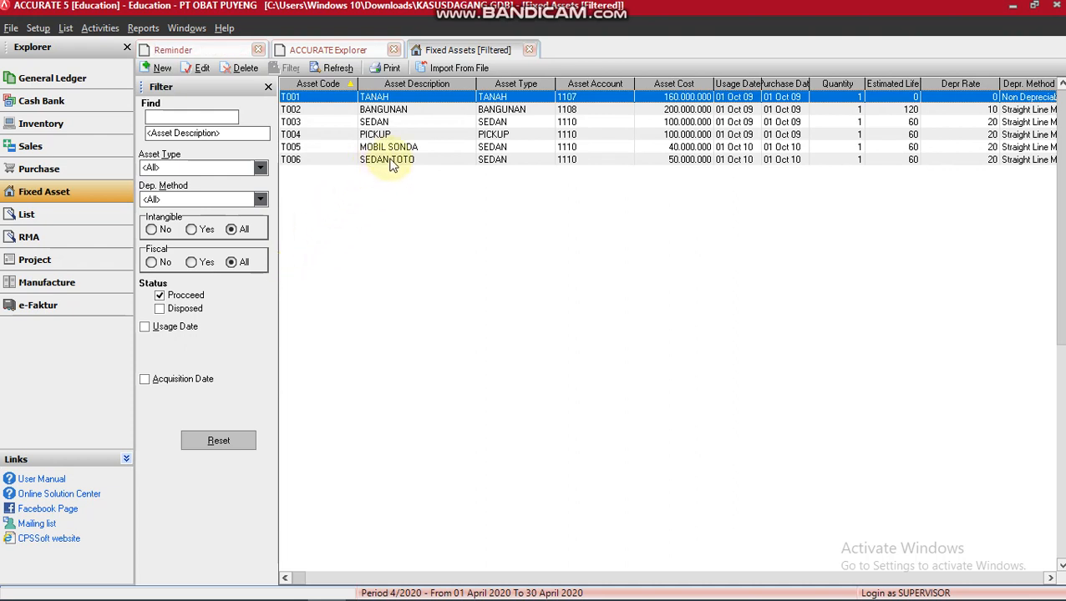
pyautogui.doubleClick(388, 160)
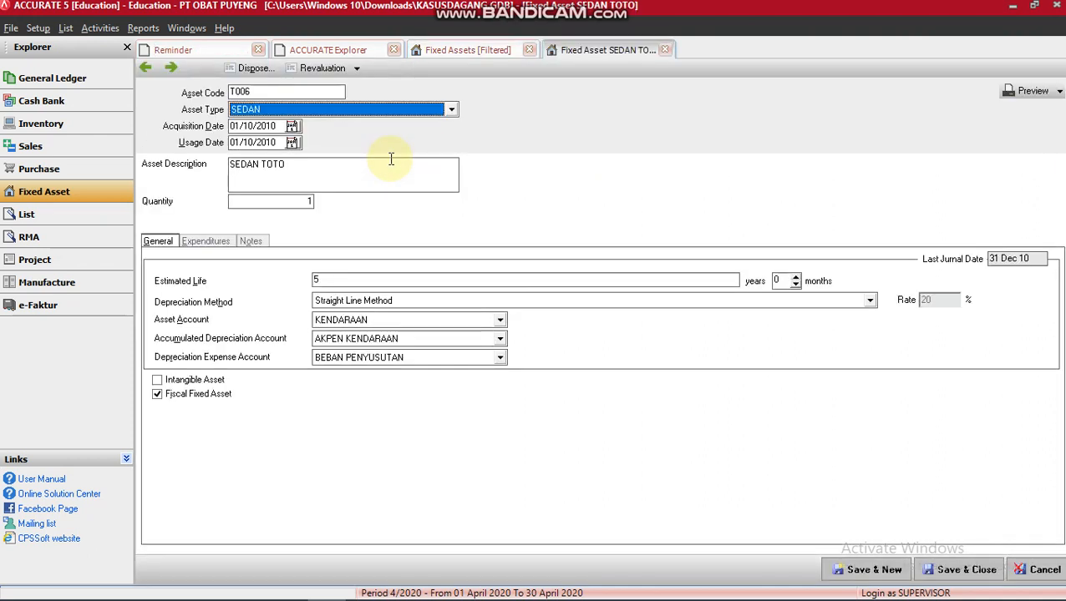
# Step: Start disposing of the SEDAN TOTO asset and set its gain/loss account to KEUNTUNGAN/KERUGIAN
pyautogui.click(263, 72)
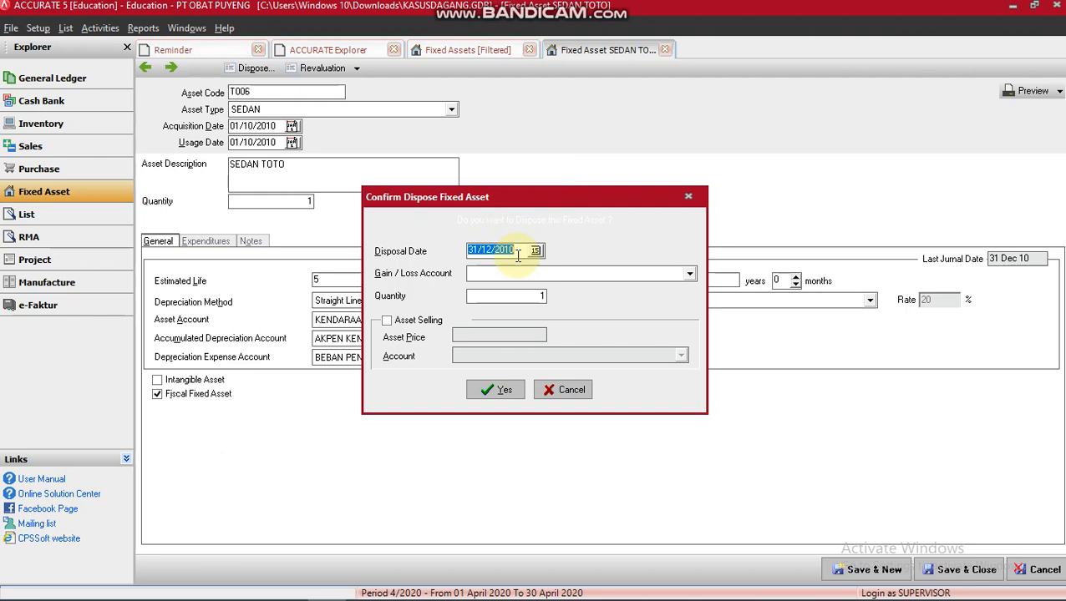
pyautogui.click(620, 280)
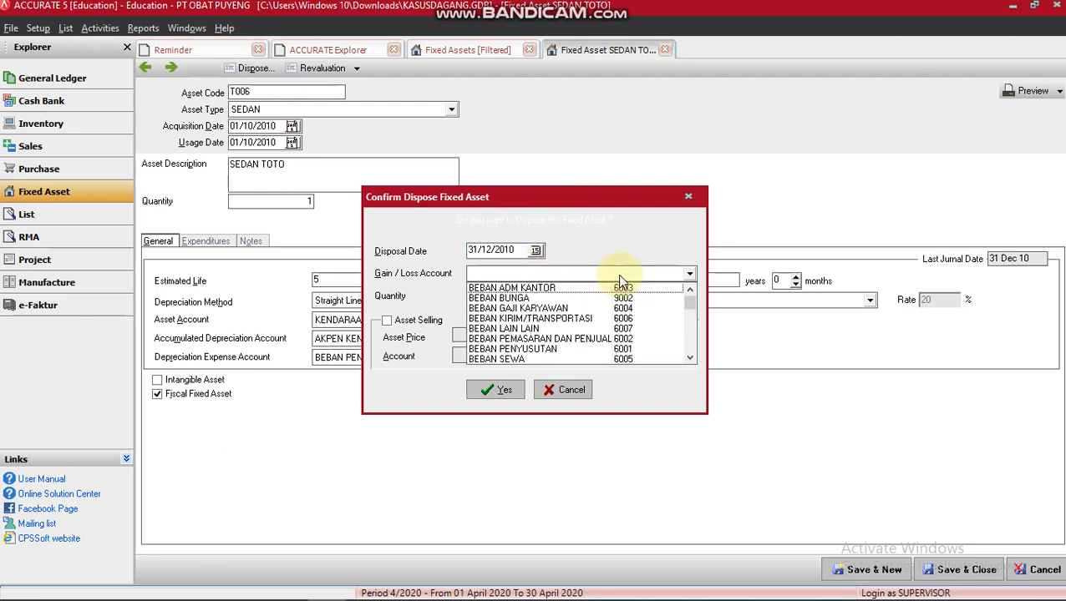
pyautogui.write('KE')
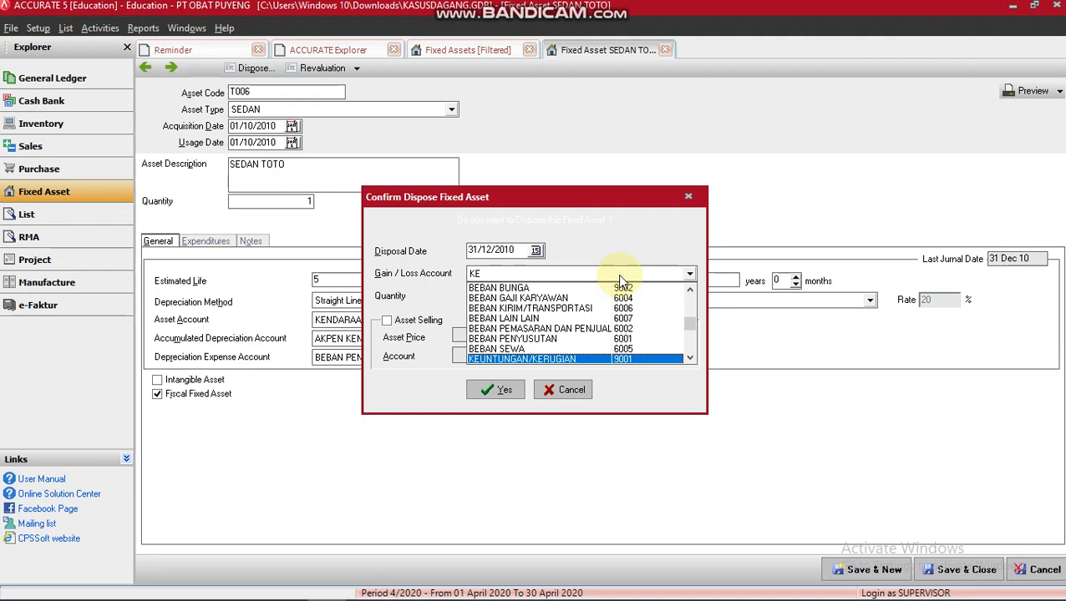
pyautogui.press('Return')
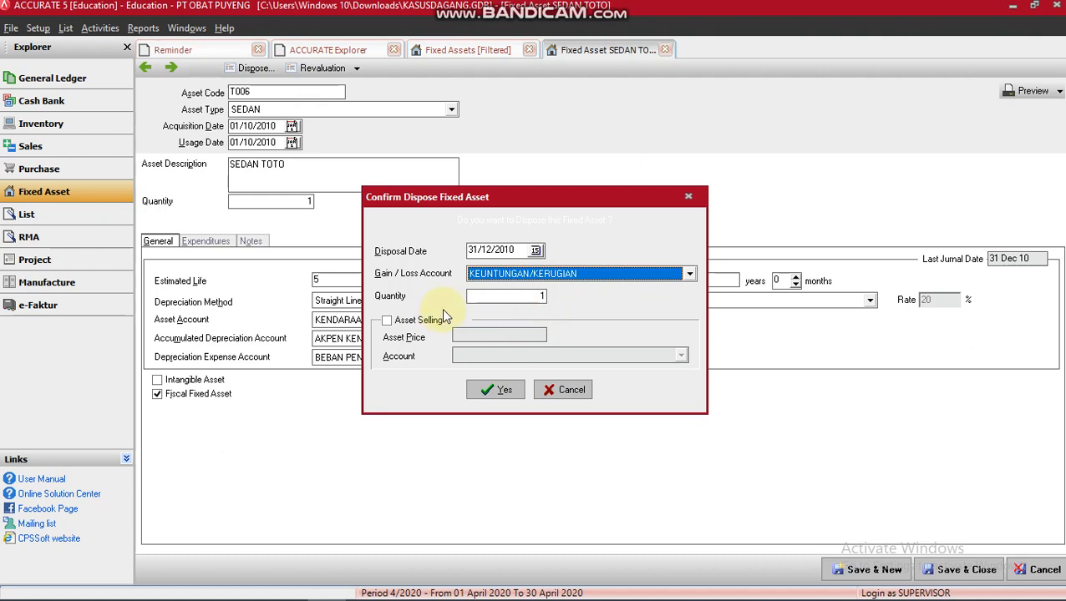
# Step: Enable Asset Selling at a price of 50.000.000 against account TRANSAKSI AKTIVA TETAP and confirm the disposal
pyautogui.click(388, 324)
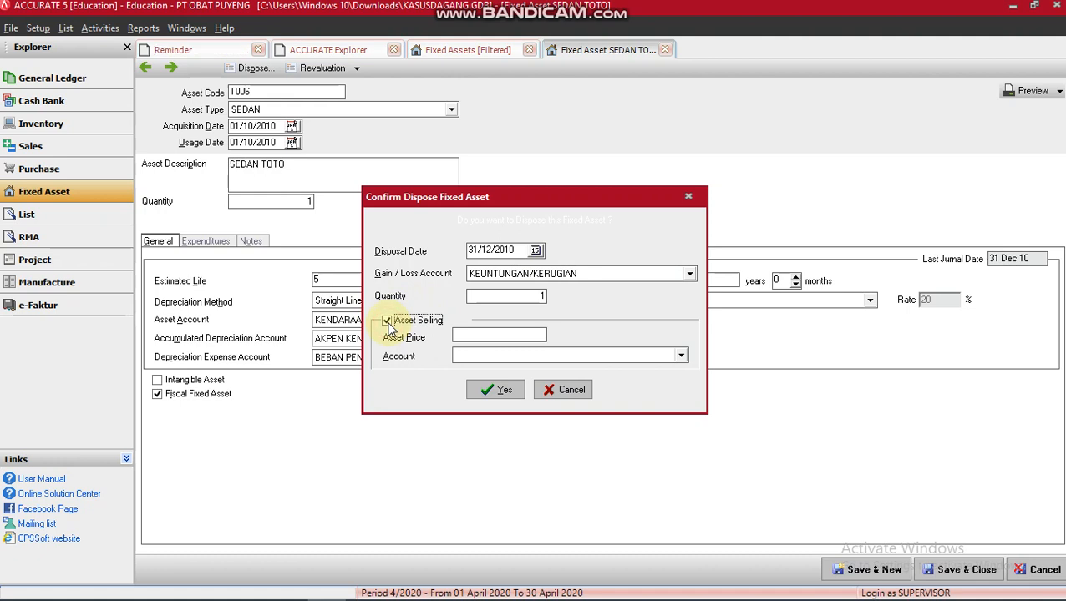
pyautogui.click(497, 338)
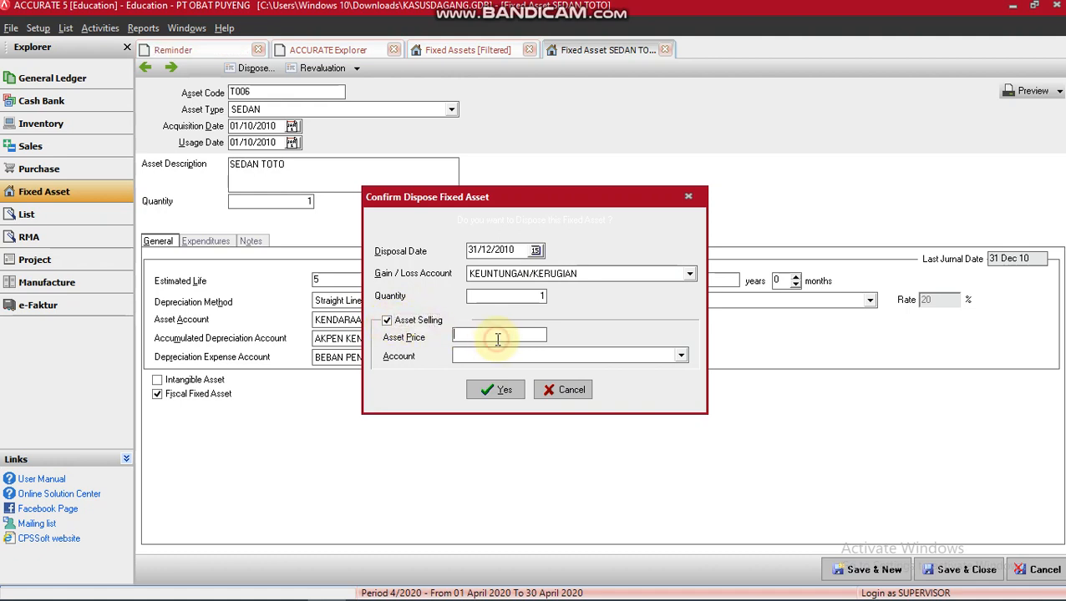
pyautogui.write('50.000.')
pyautogui.write('000')
pyautogui.press('Tab')
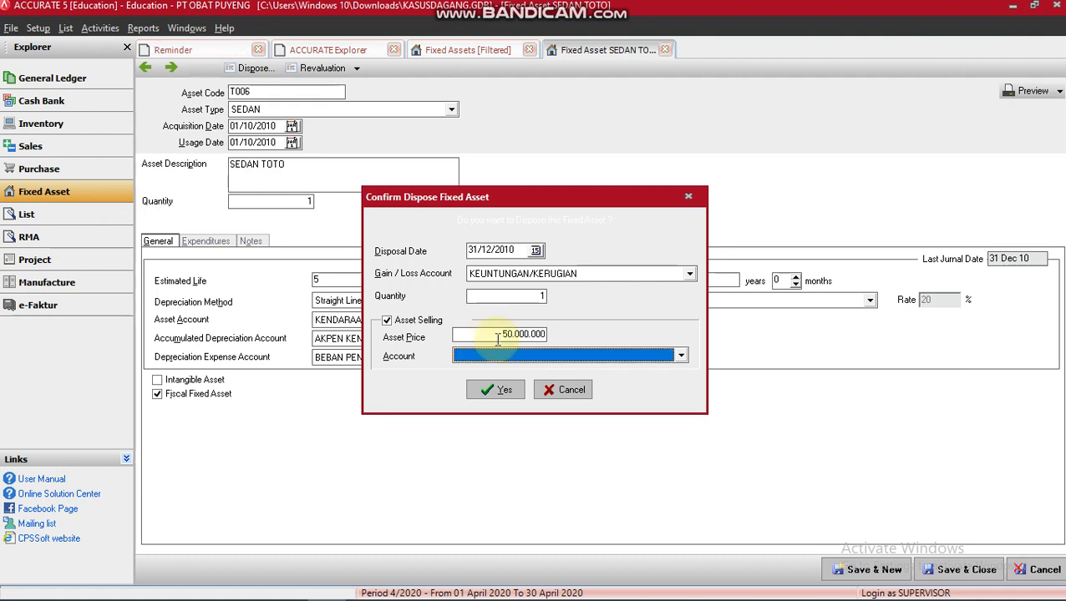
pyautogui.write('TRANSA')
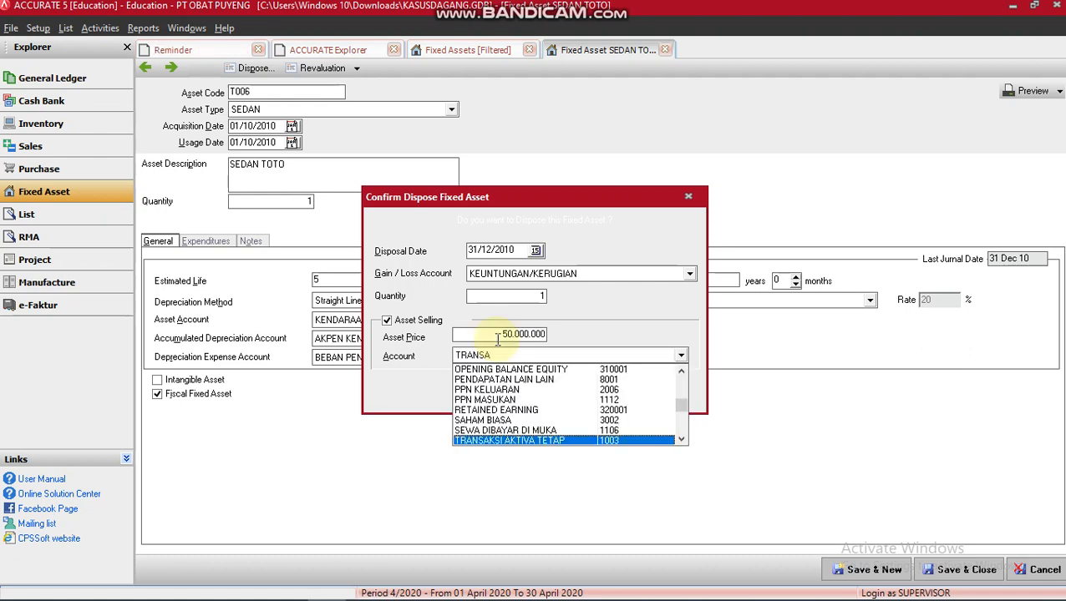
pyautogui.press('Return')
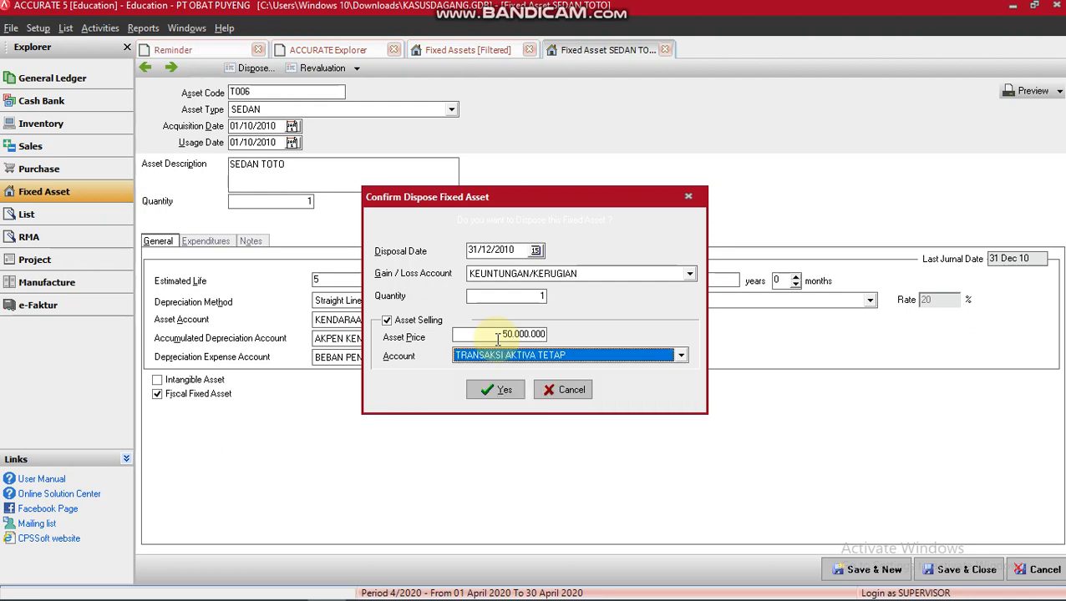
pyautogui.click(499, 392)
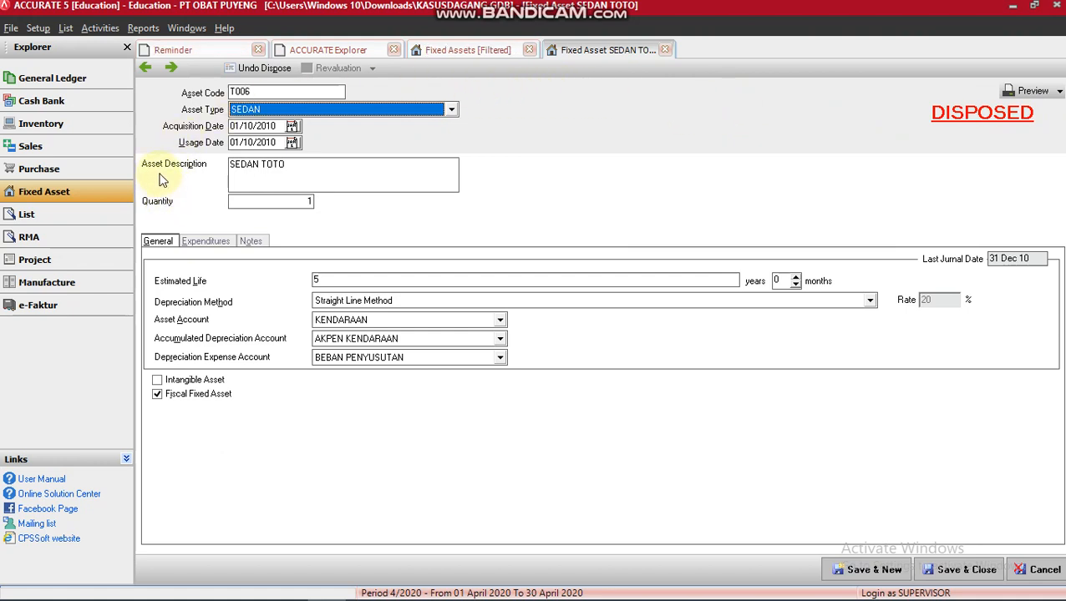
# Step: Create a new Cash Bank deposit into KAS BANK BCA dated 31/12/2010
pyautogui.click(118, 103)
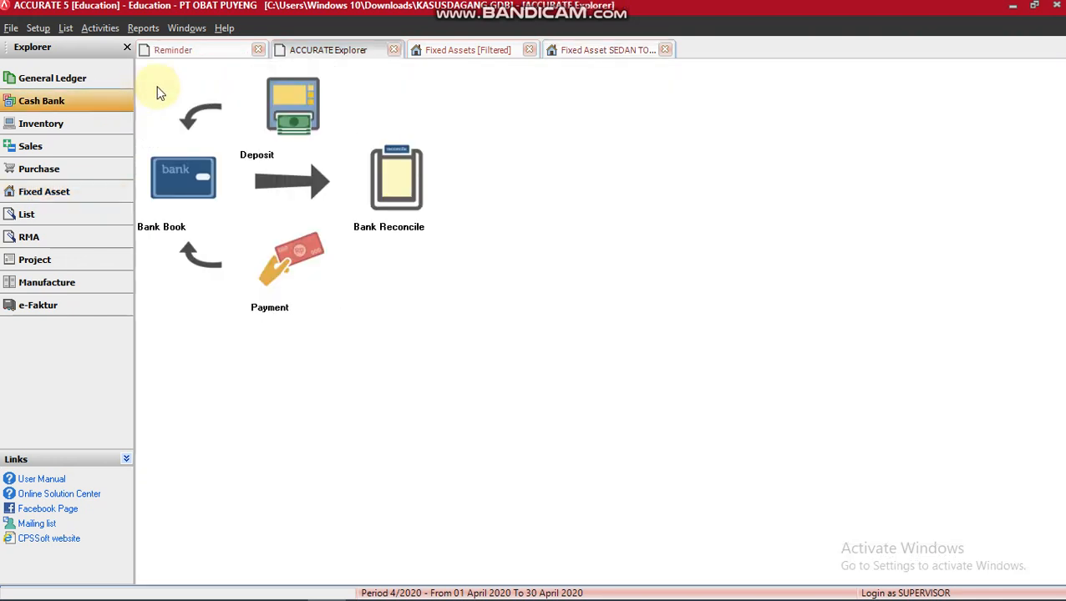
pyautogui.click(304, 127)
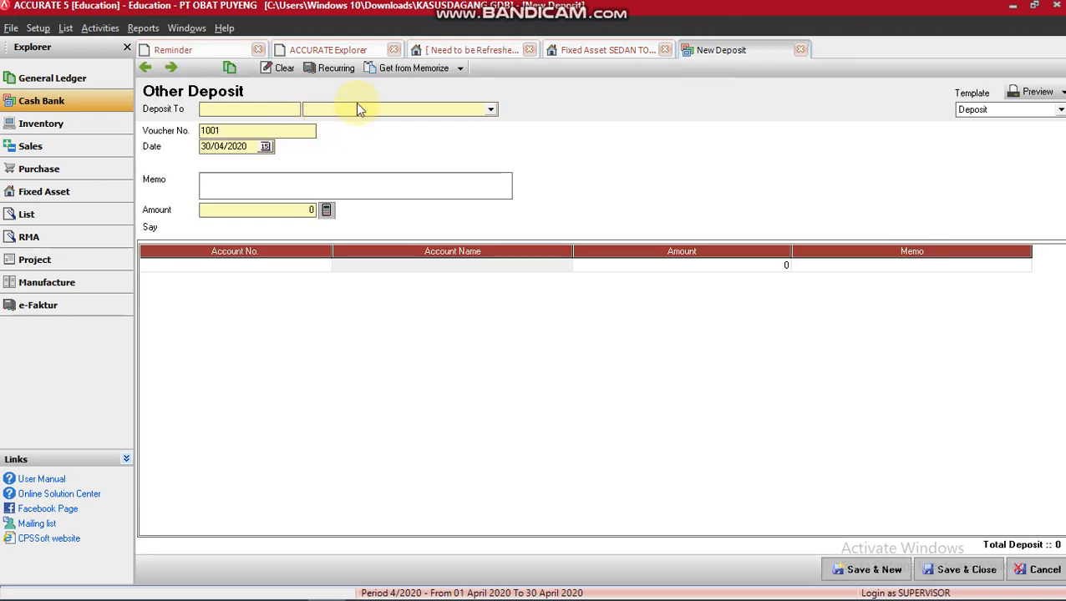
pyautogui.click(357, 110)
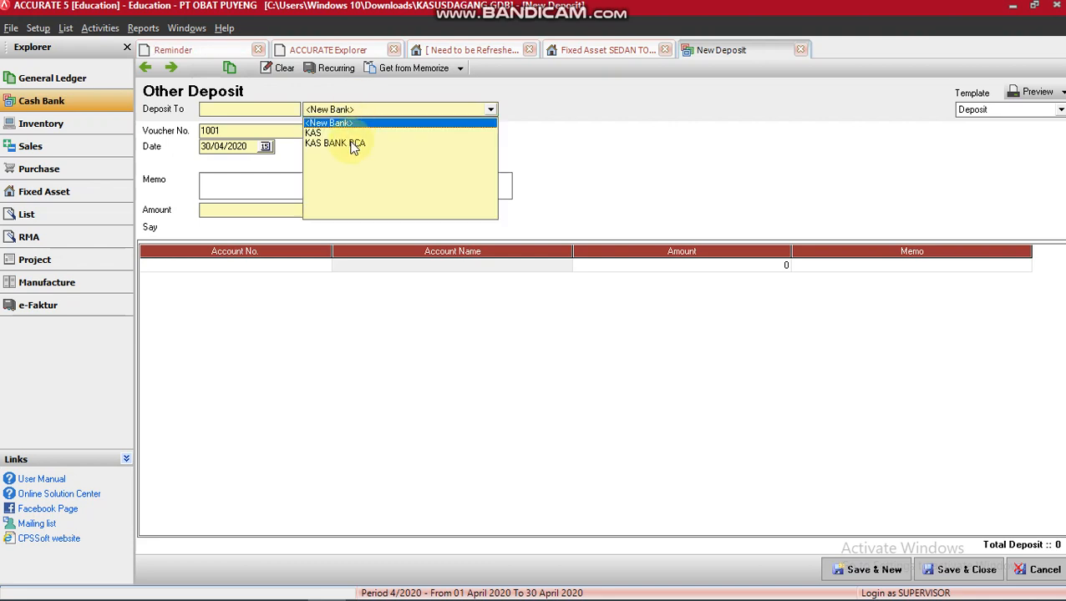
pyautogui.click(354, 145)
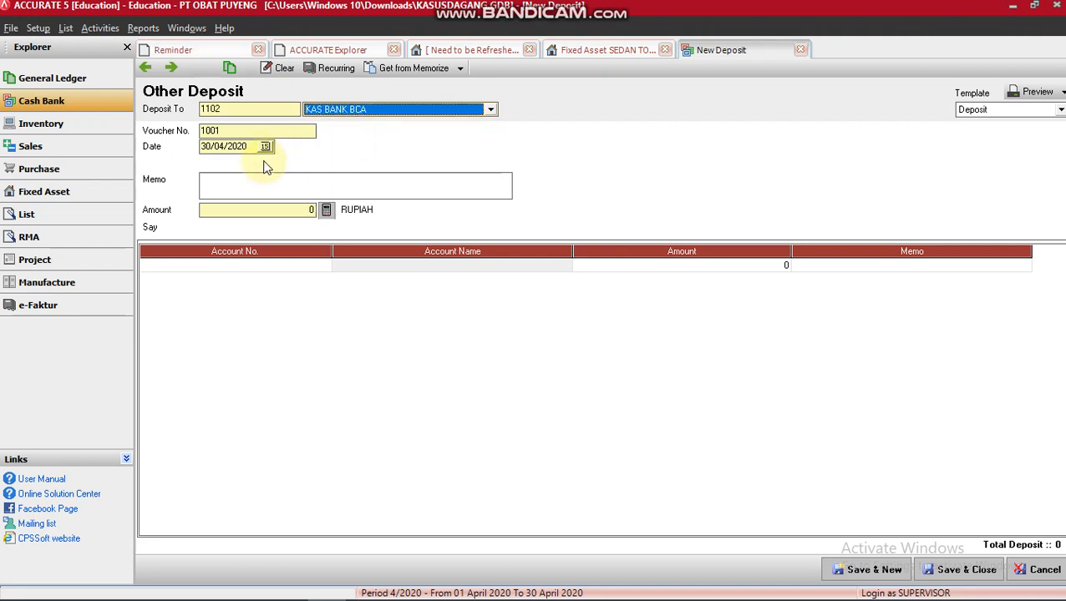
pyautogui.moveTo(248, 146); pyautogui.dragTo(150, 147)
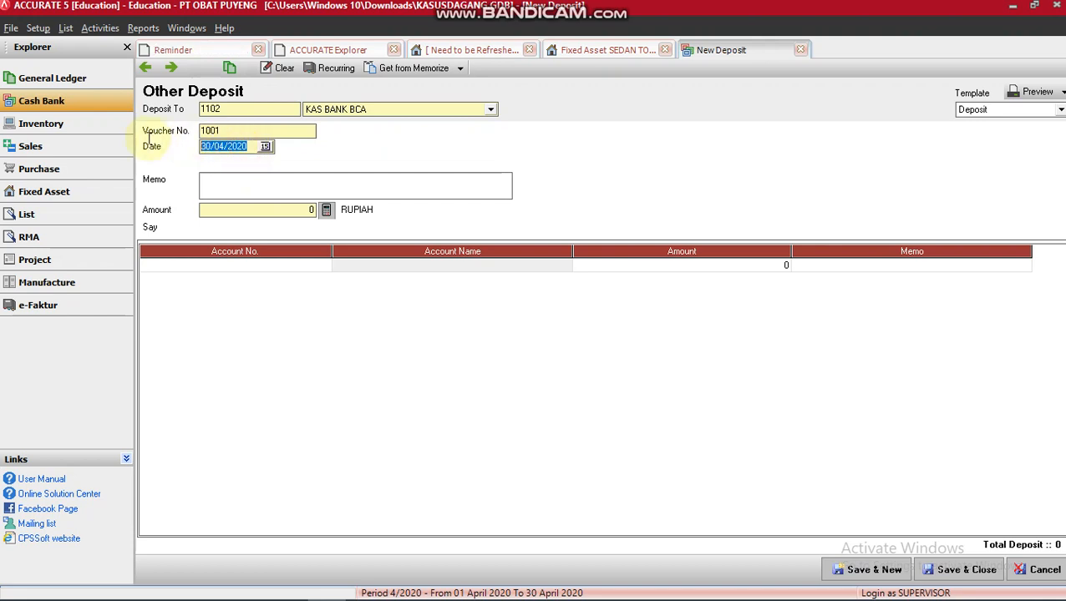
pyautogui.write('31/12/')
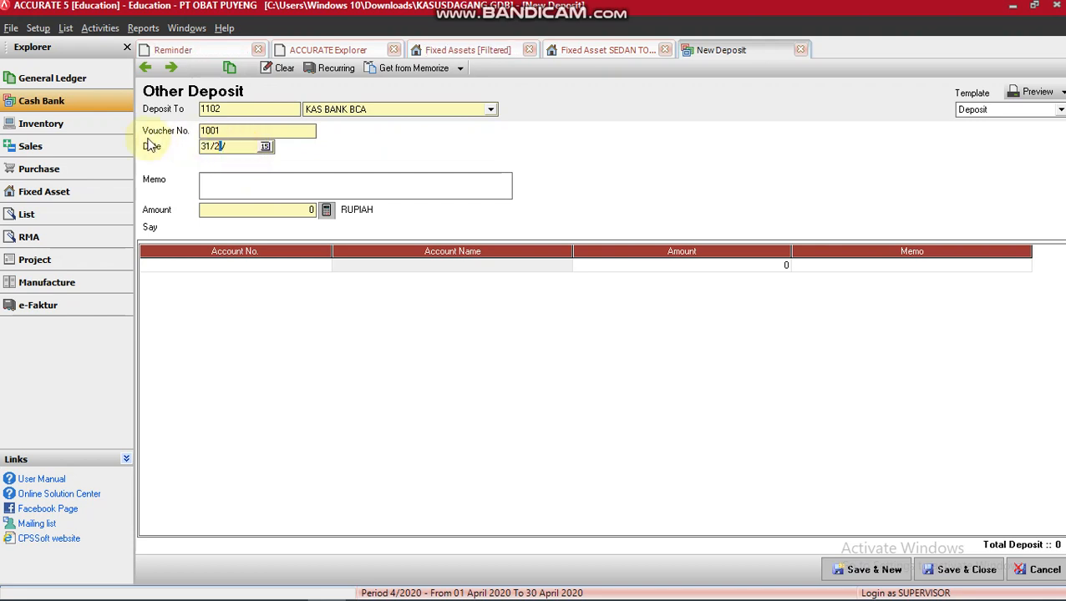
pyautogui.write('2010')
# Step: Enter PENJUALAN ASET TETAP SEDAN TOTO as the deposit's memo
pyautogui.click(230, 183)
pyautogui.write('PEN')
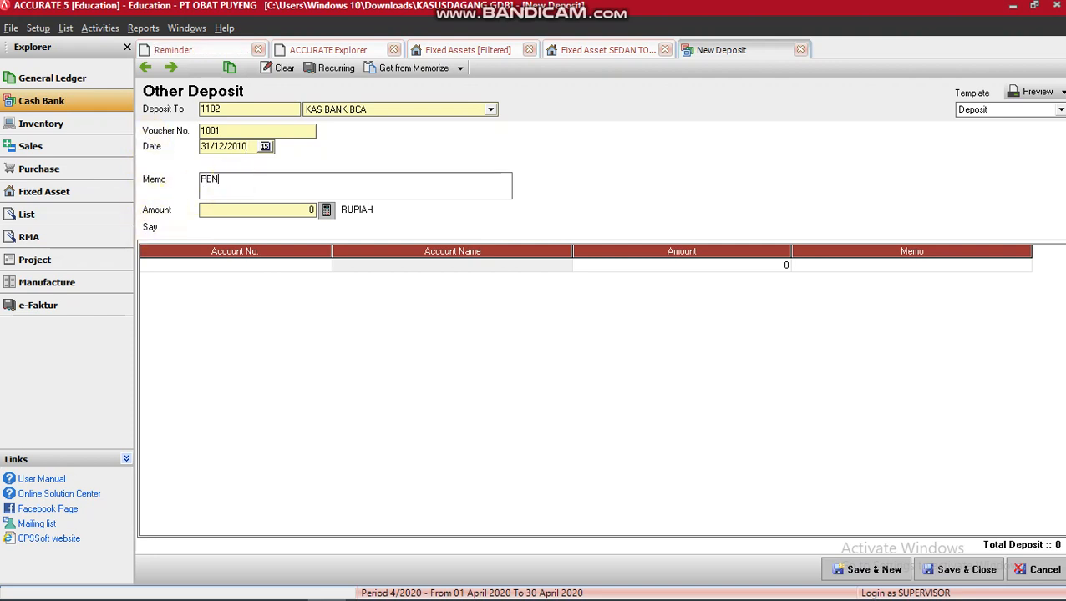
pyautogui.write('JUALAN ASET')
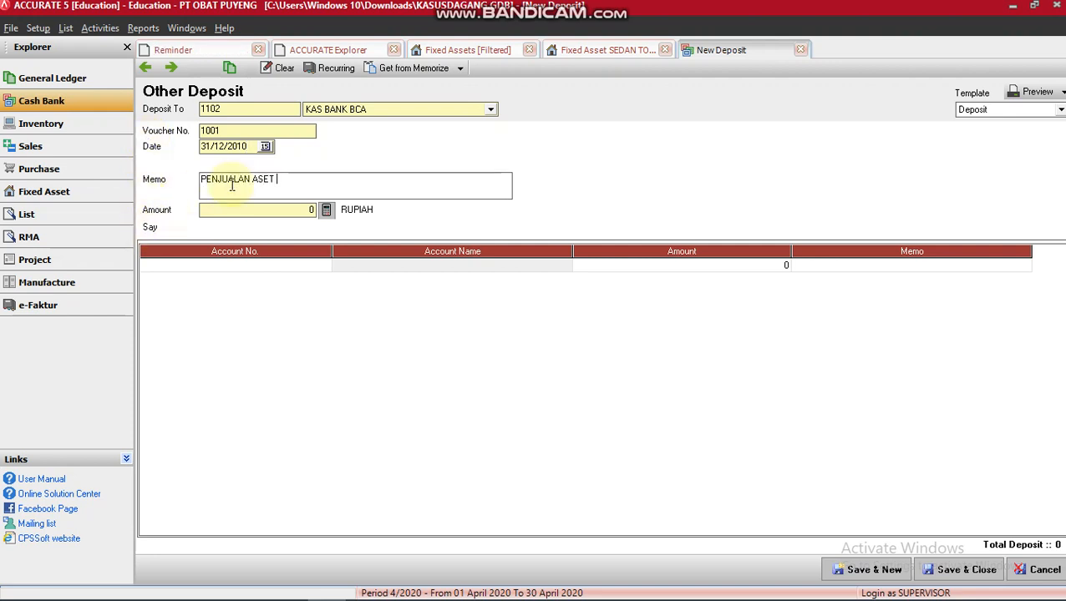
pyautogui.write(' TETA')
pyautogui.write('P S')
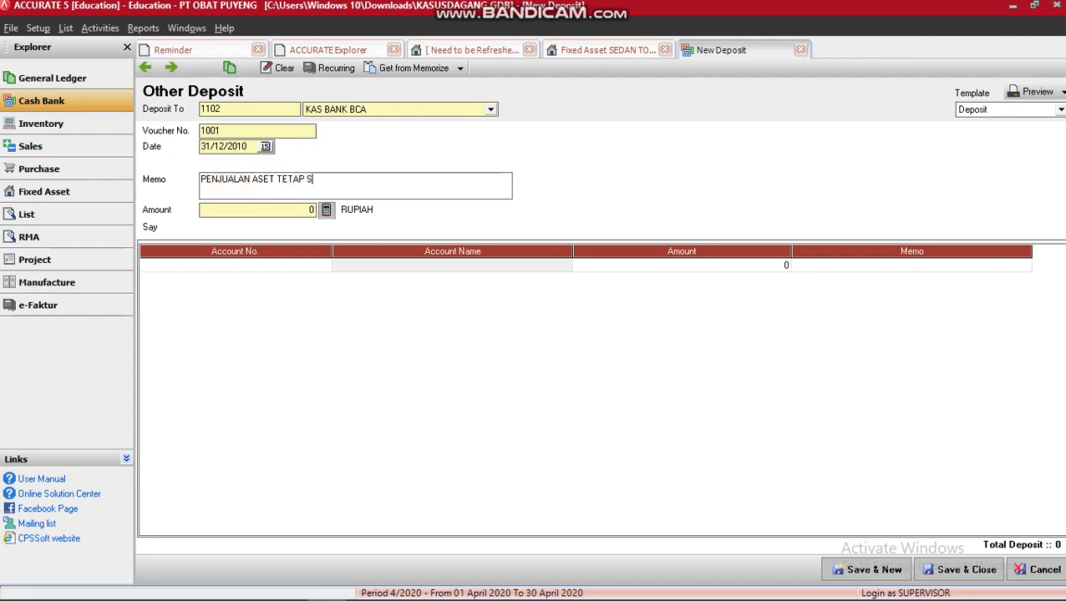
pyautogui.write('EDAN TOTO')
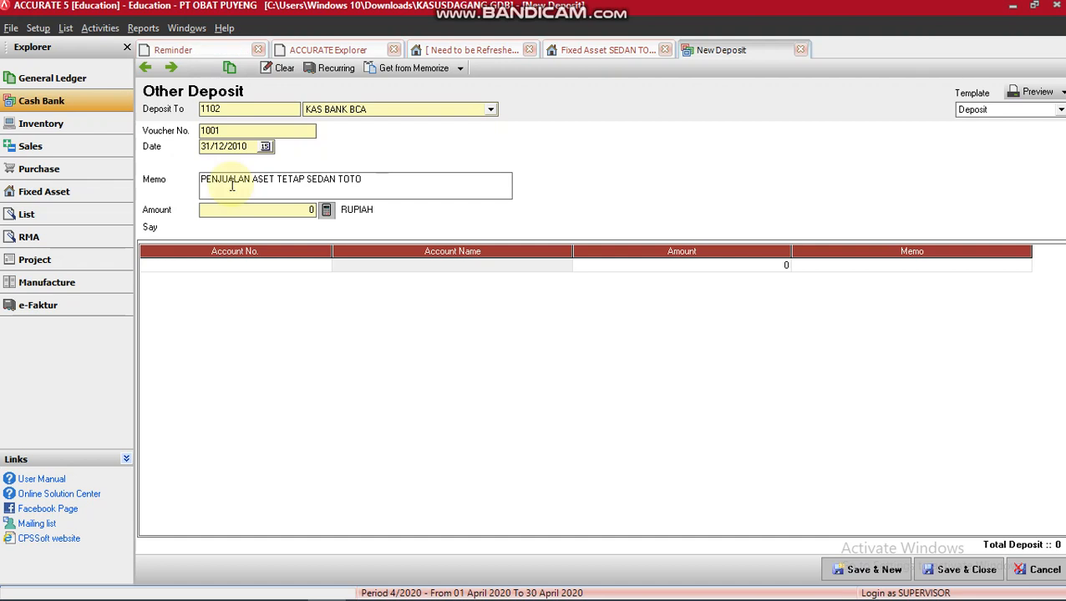
# Step: Add a deposit line of 50.000.000 against account TRANSAKSI AKTIVA TETAP
pyautogui.click(240, 263)
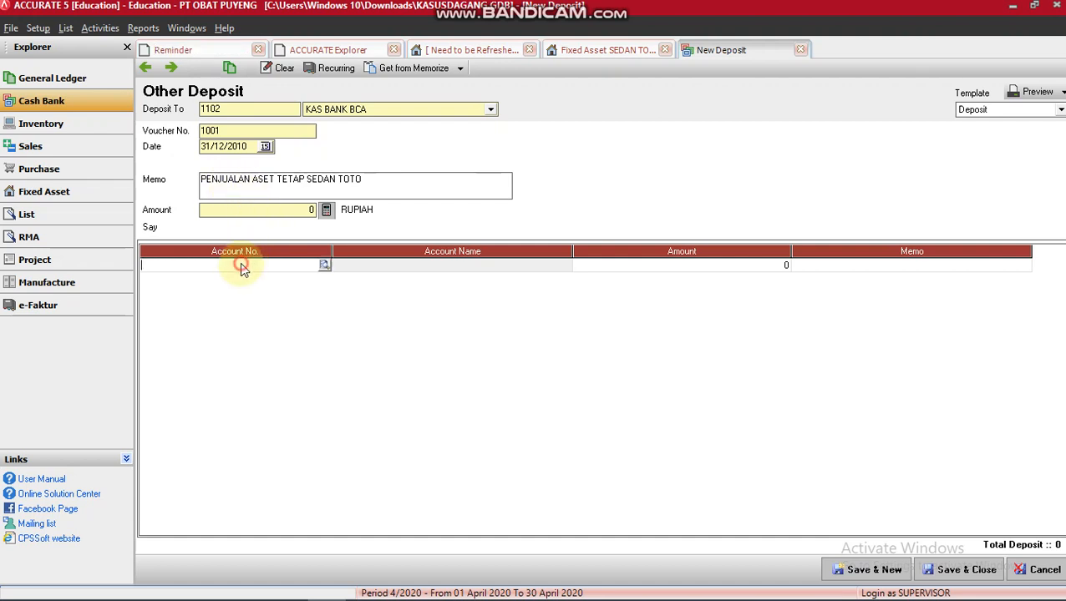
pyautogui.write('TRA')
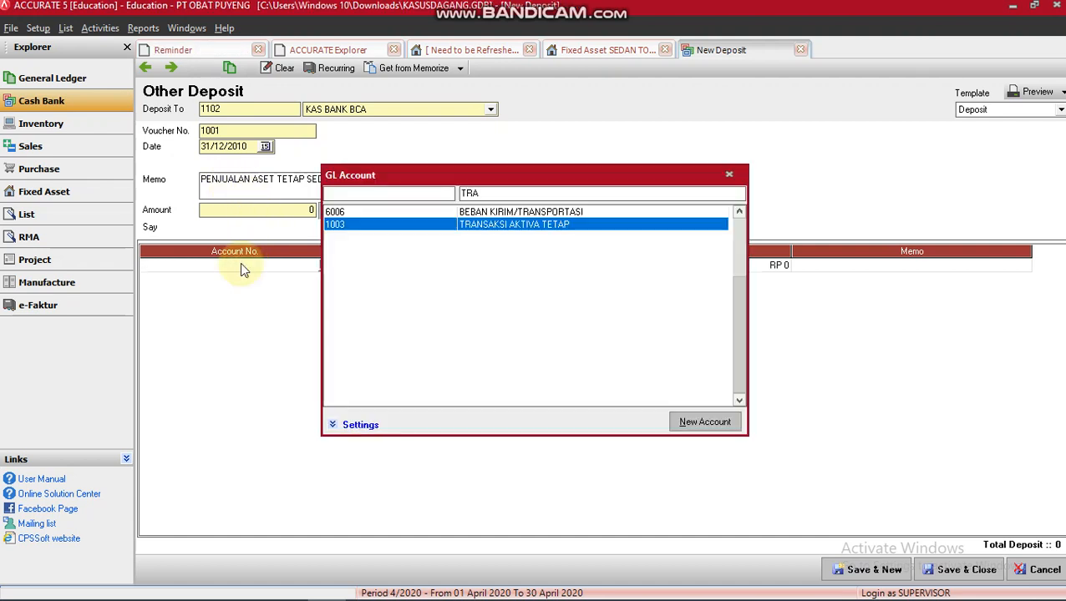
pyautogui.press('Return')
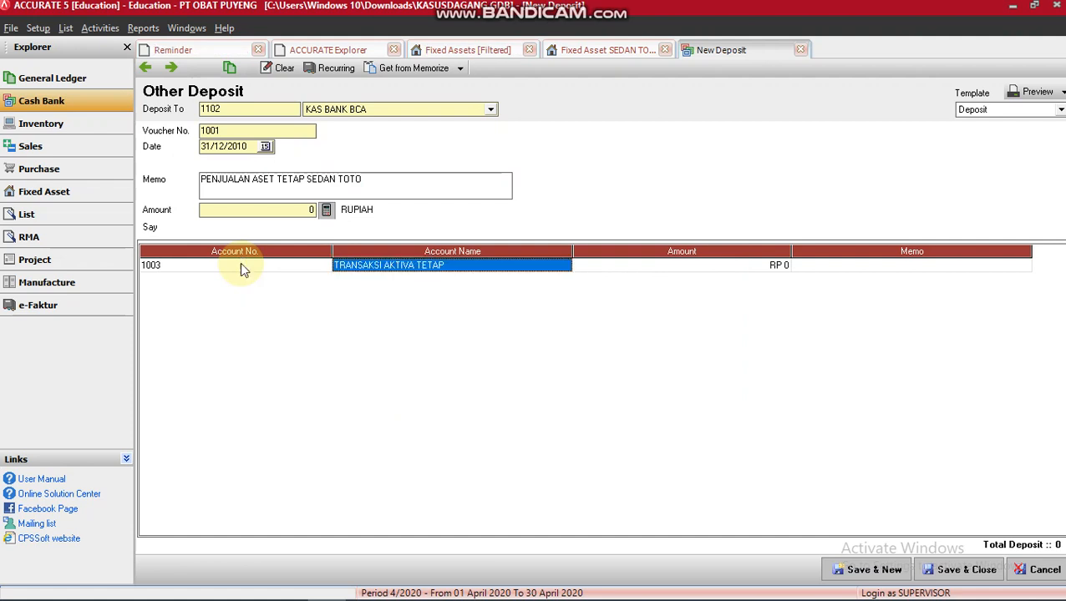
pyautogui.press('Tab')
pyautogui.press('Tab')
pyautogui.write('5')
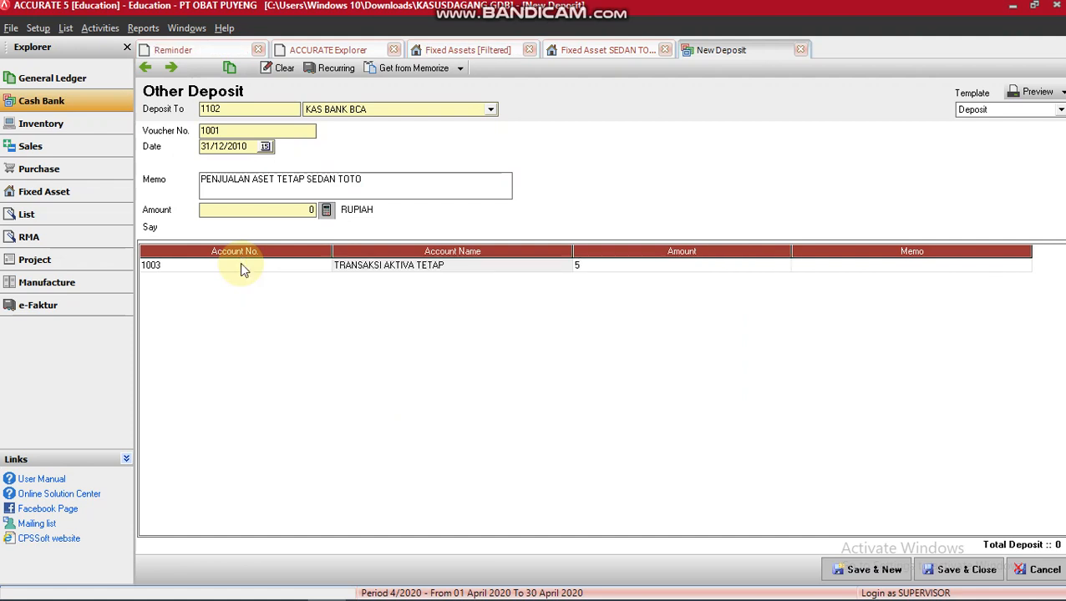
pyautogui.write('0000000')
pyautogui.press('Tab')
pyautogui.press('Tab')
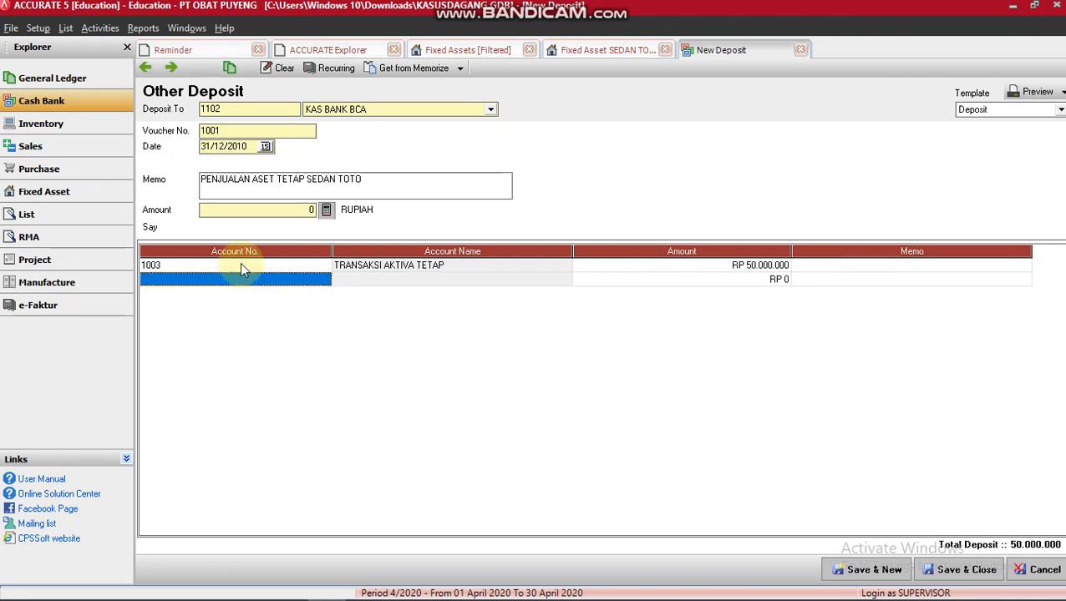
# Step: Fill the deposit's header amount from its line total, and save and close the deposit
pyautogui.click(239, 264)
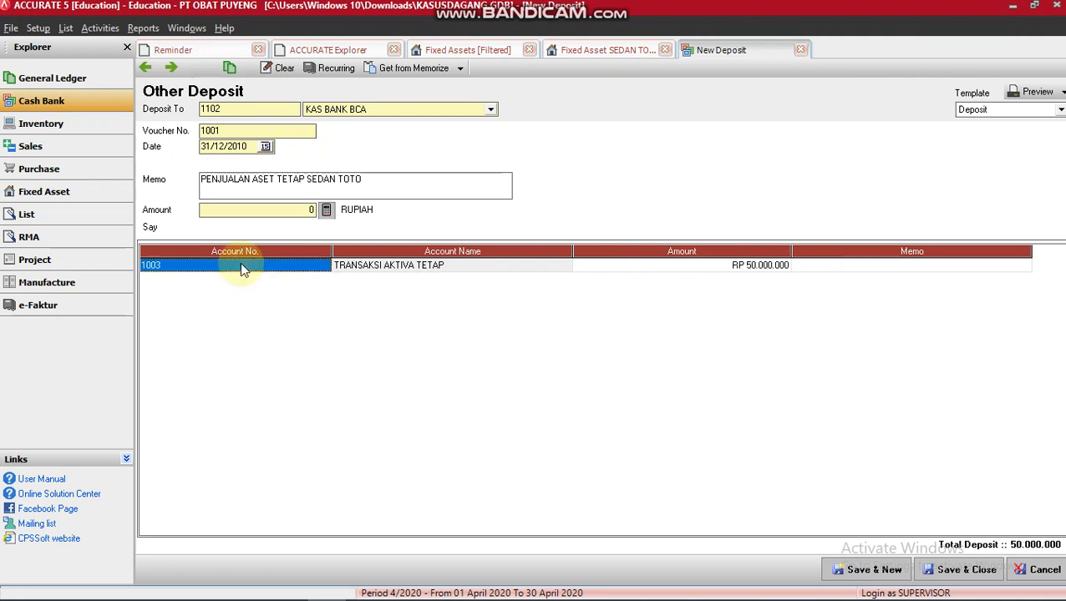
pyautogui.click(326, 210)
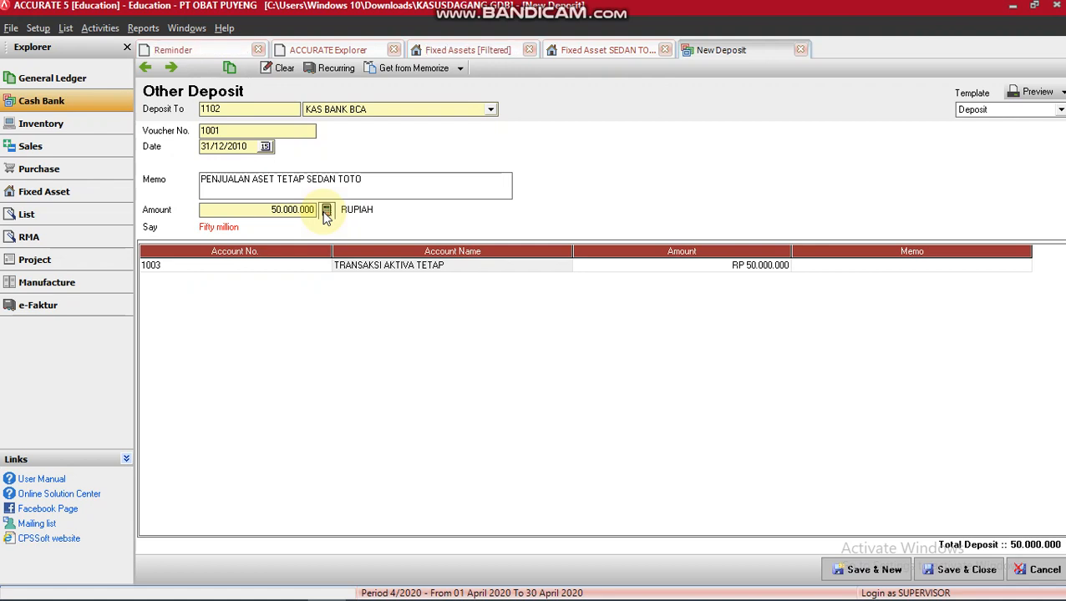
pyautogui.click(959, 571)
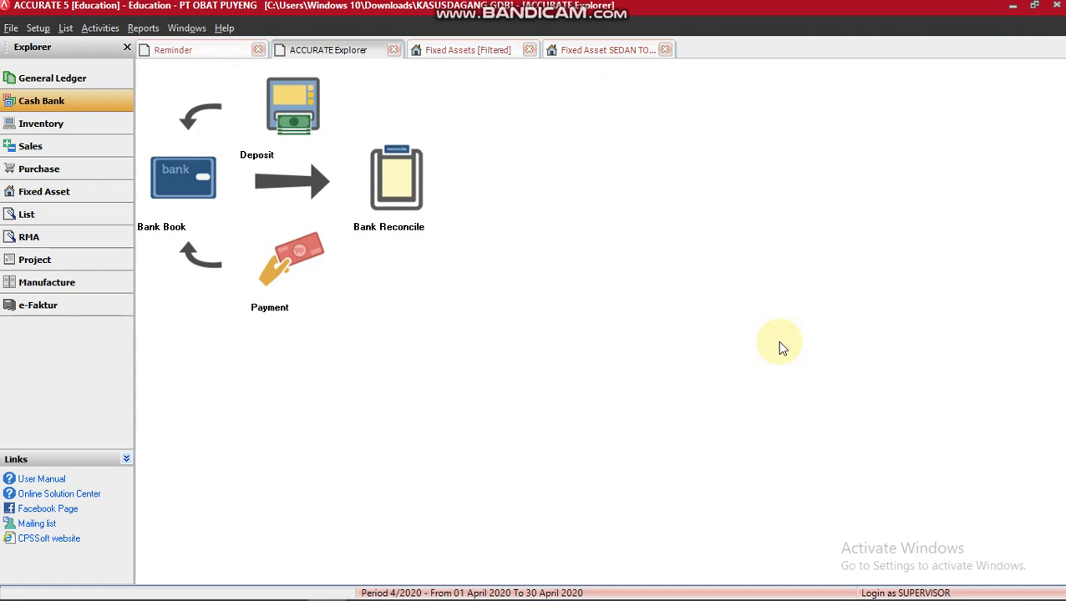
# Step: Review the General Ledger Period End dialog without running it, the fixed asset list and the Cash Bank module
pyautogui.click(122, 81)
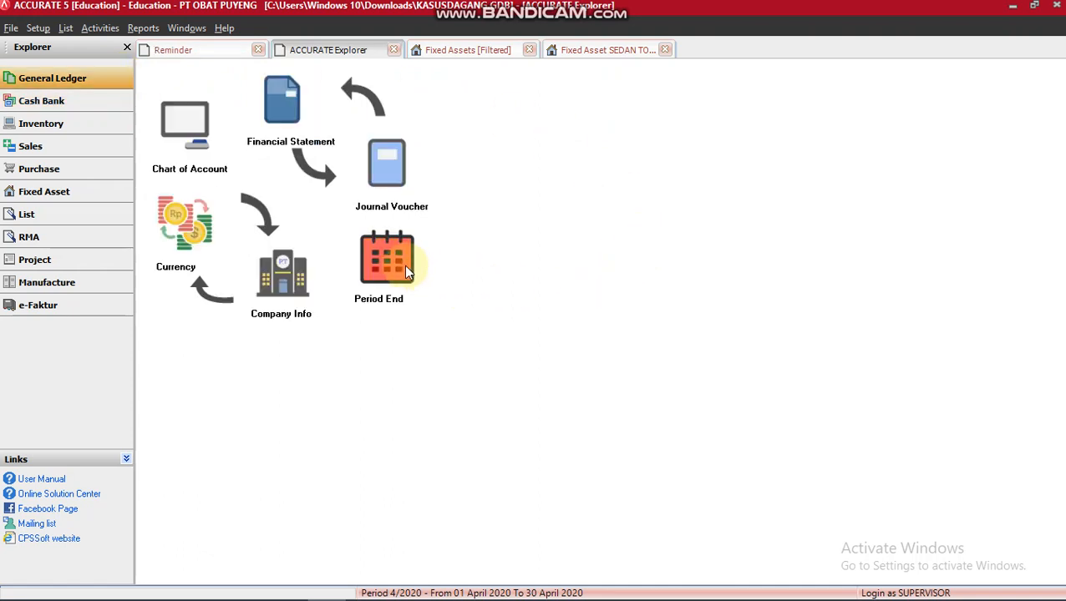
pyautogui.click(404, 267)
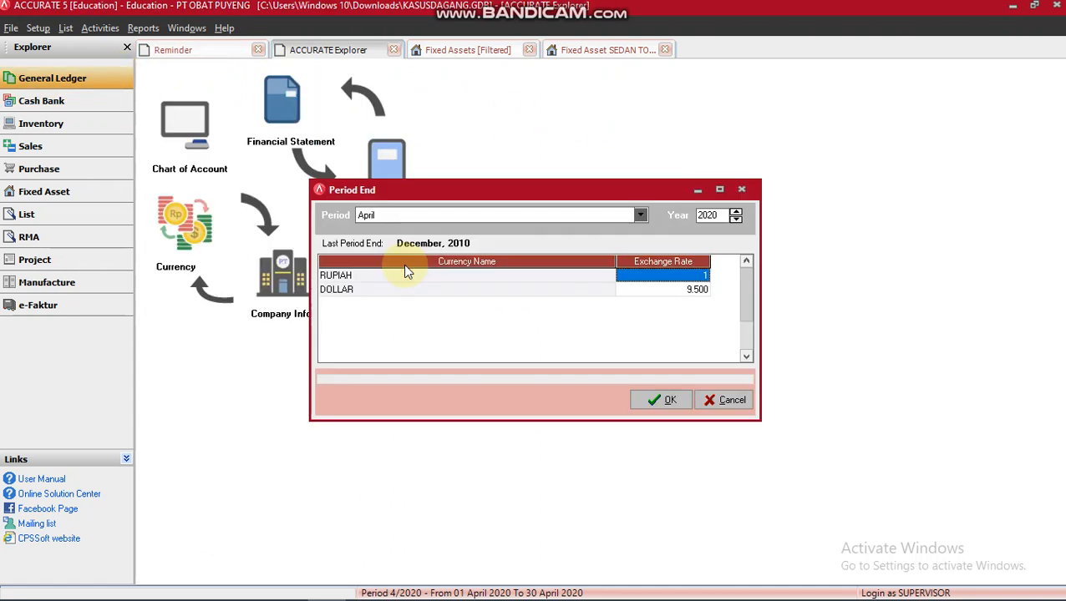
pyautogui.click(741, 190)
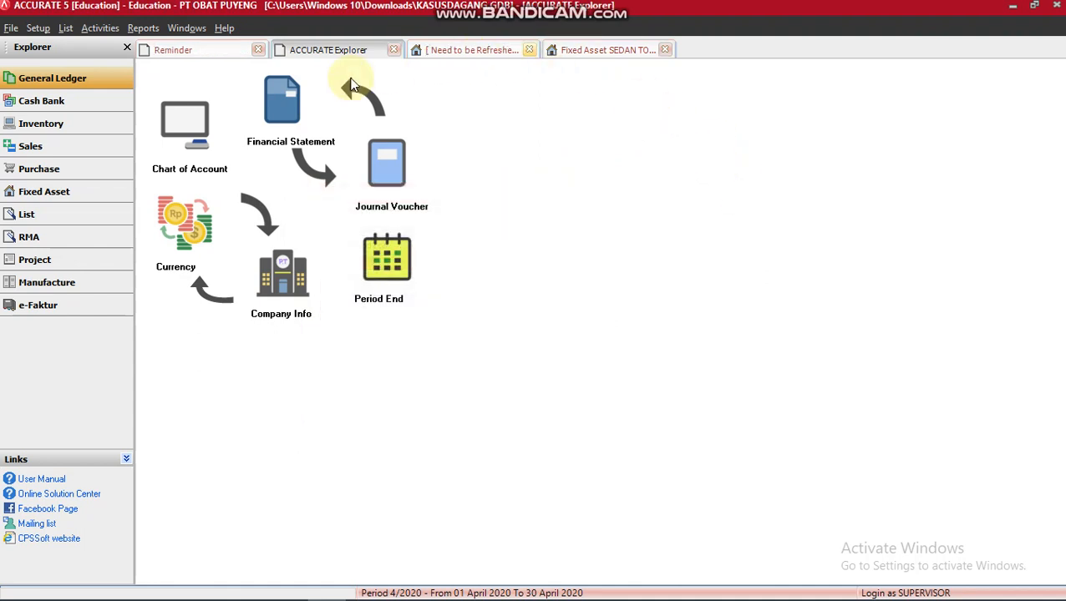
pyautogui.click(89, 201)
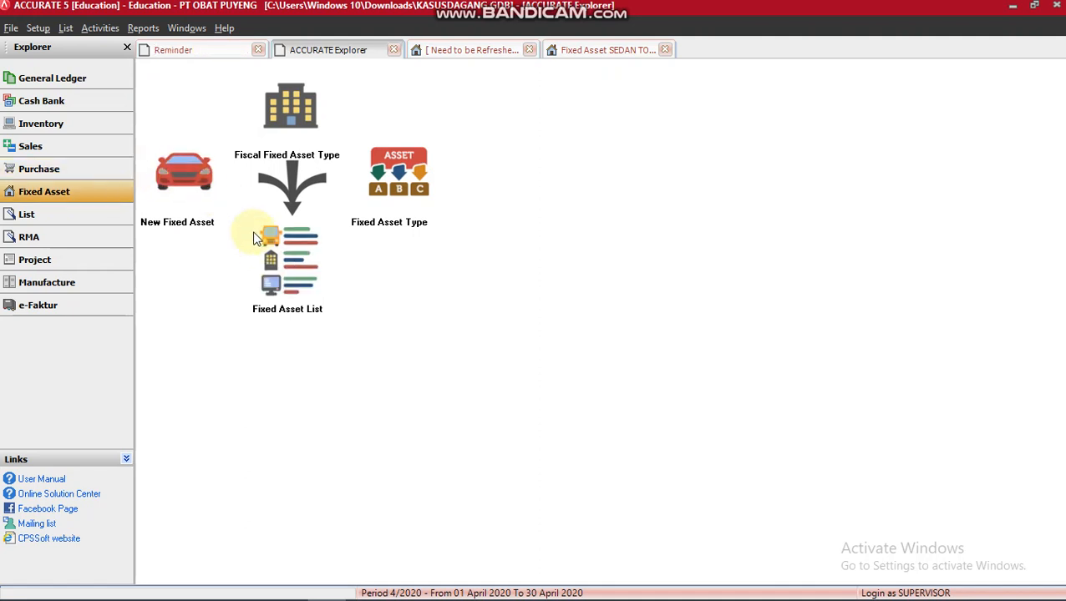
pyautogui.click(269, 260)
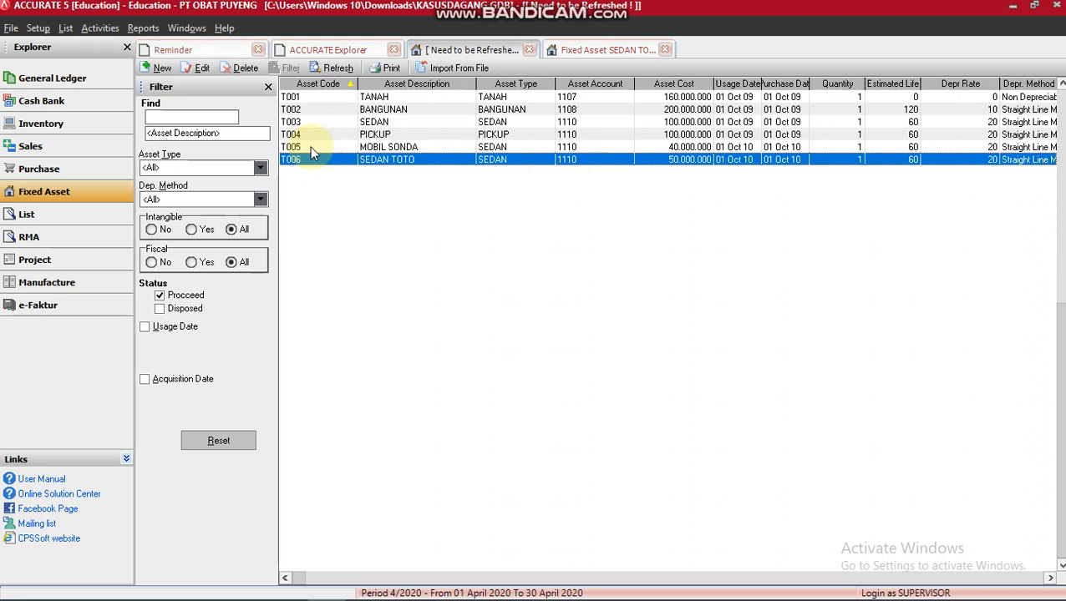
pyautogui.click(57, 107)
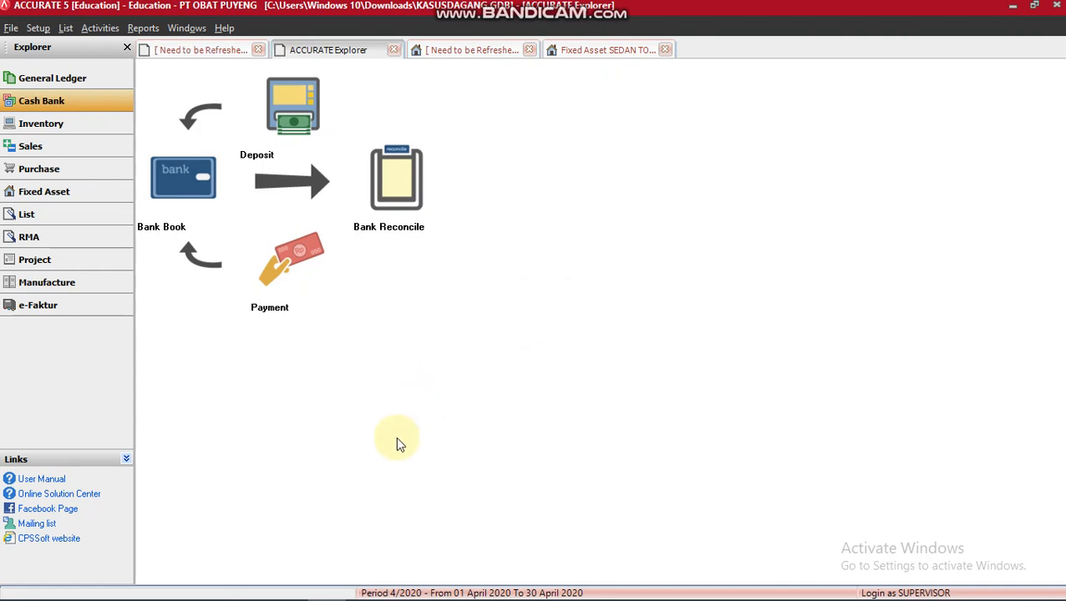
# Step: Switch to the lab module PDF in Chrome and read the Penyesuaian 1 instructions for recording accrued employee salaries
pyautogui.click(250, 587)
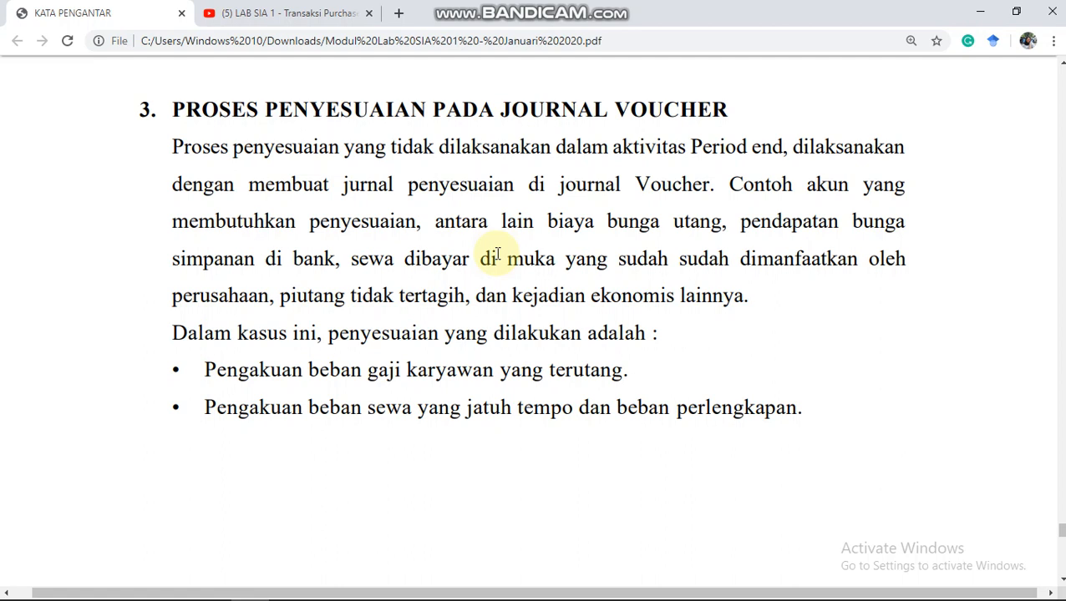
pyautogui.scroll(-3, 532, 452)
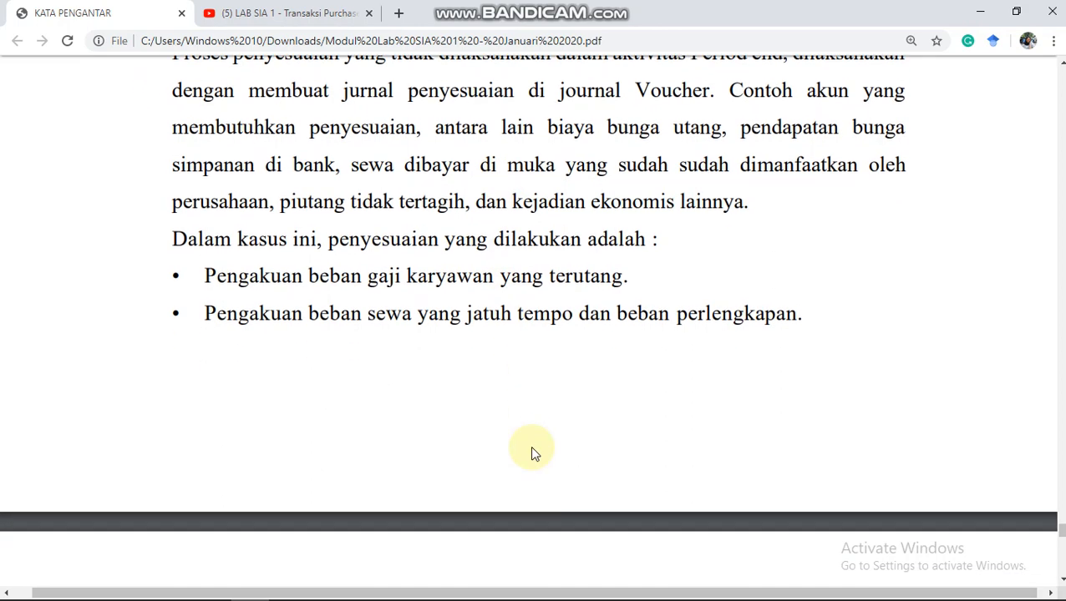
pyautogui.scroll(-3, 534, 454)
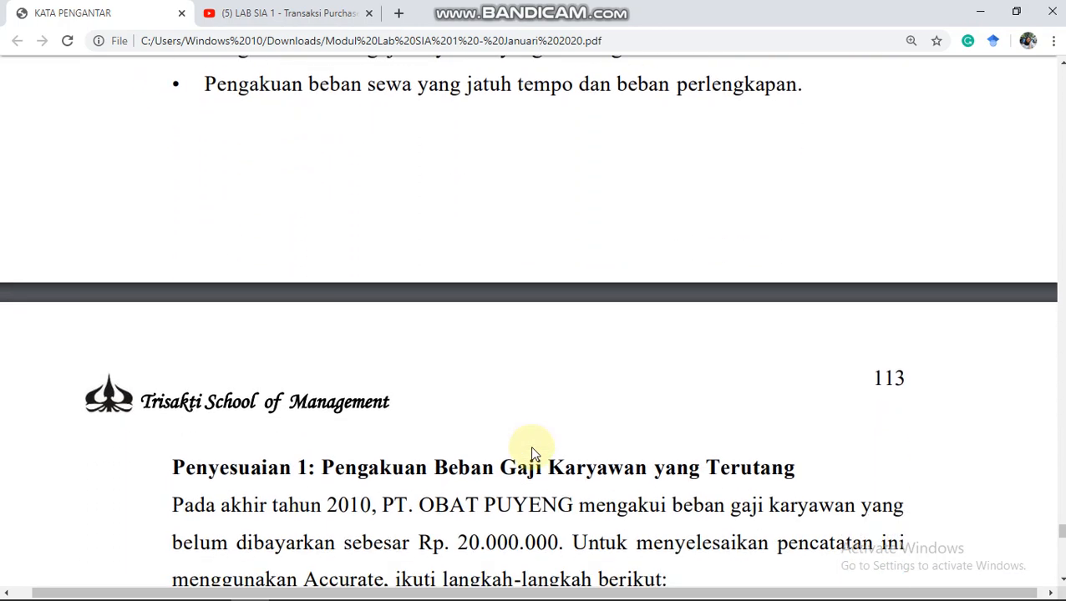
pyautogui.scroll(-4, 532, 452)
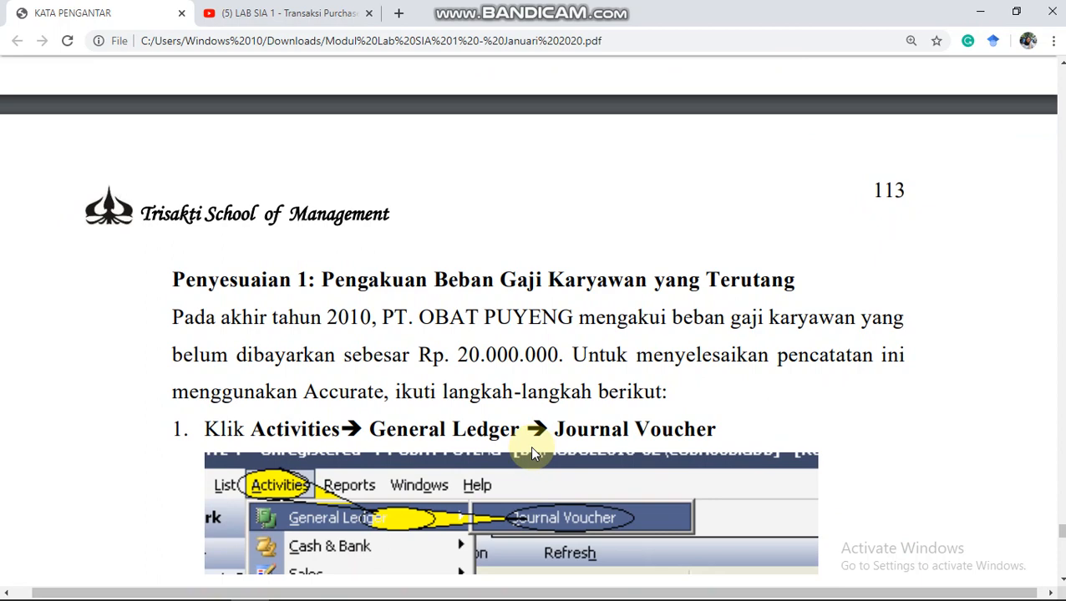
pyautogui.scroll(-1, 534, 454)
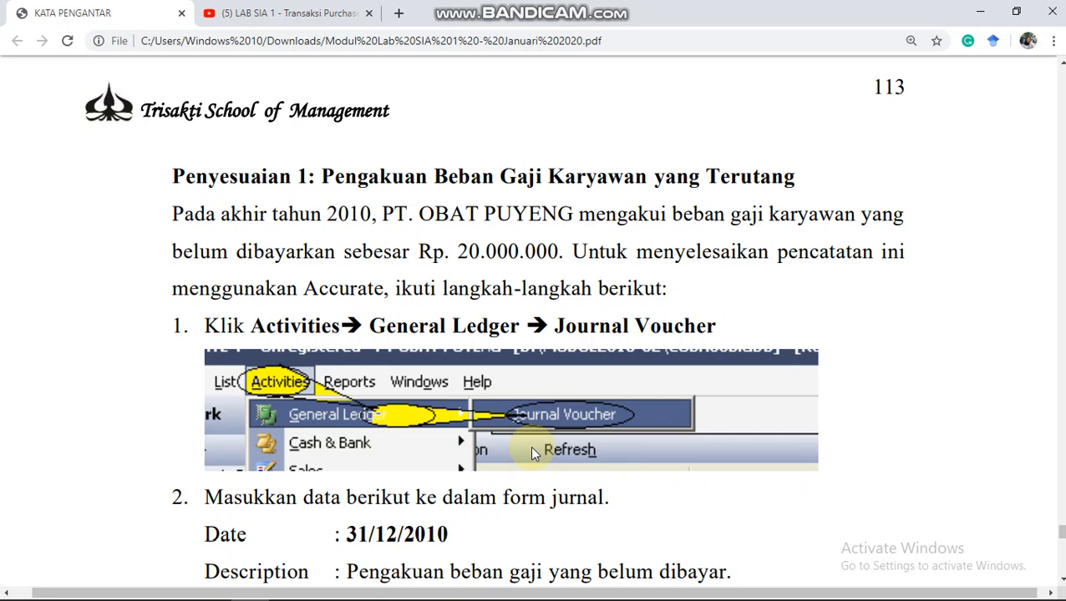
pyautogui.scroll(-1, 532, 452)
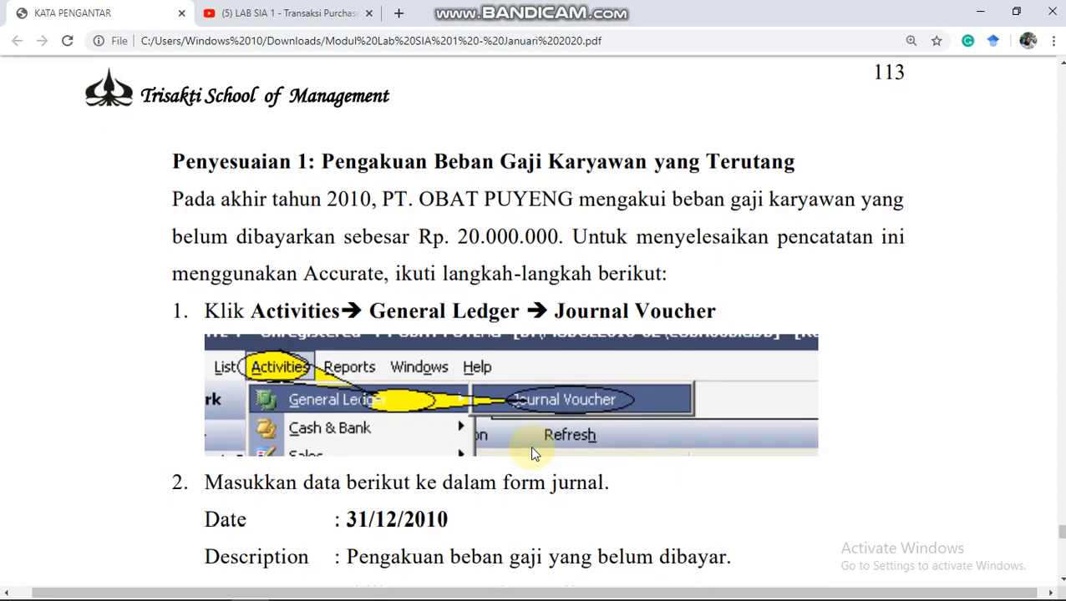
pyautogui.scroll(-1, 531, 452)
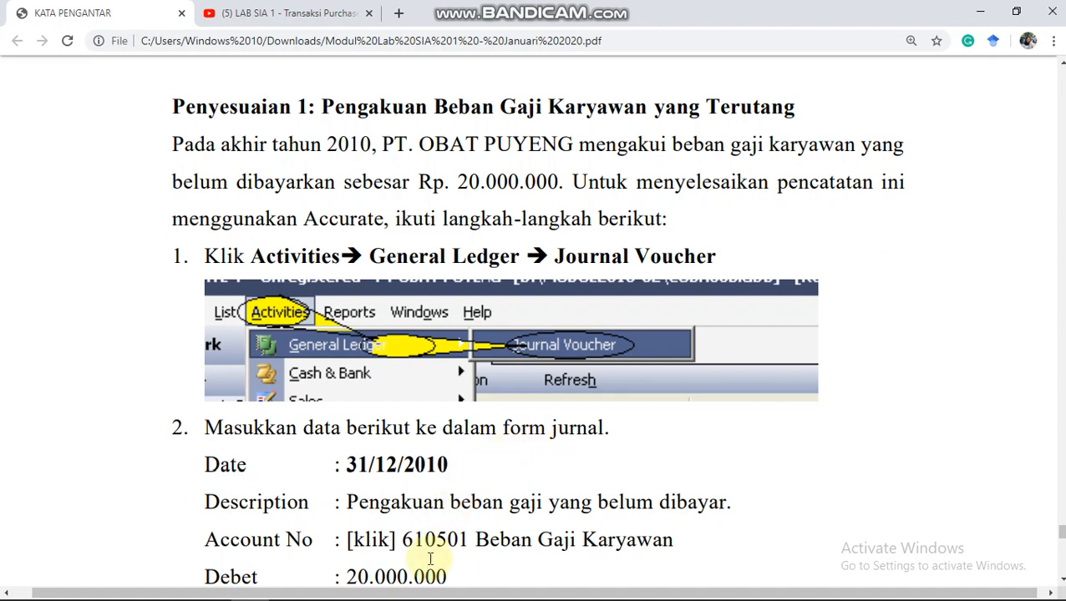
# Step: Switch back to ACCURATE and create a new General Ledger journal voucher dated 31/12/2010
pyautogui.moveTo(380, 596)
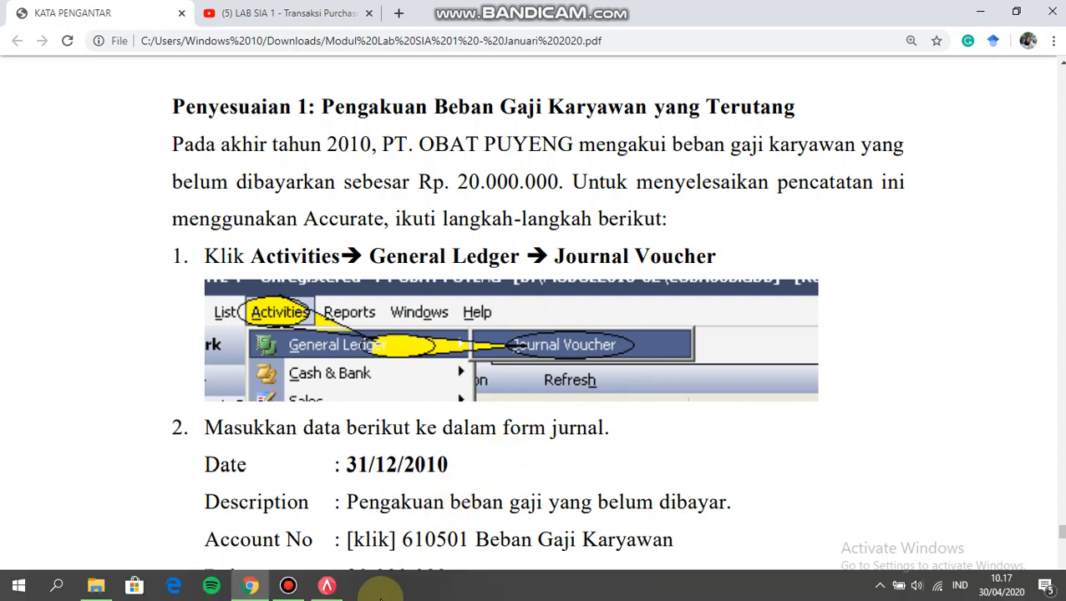
pyautogui.click(327, 586)
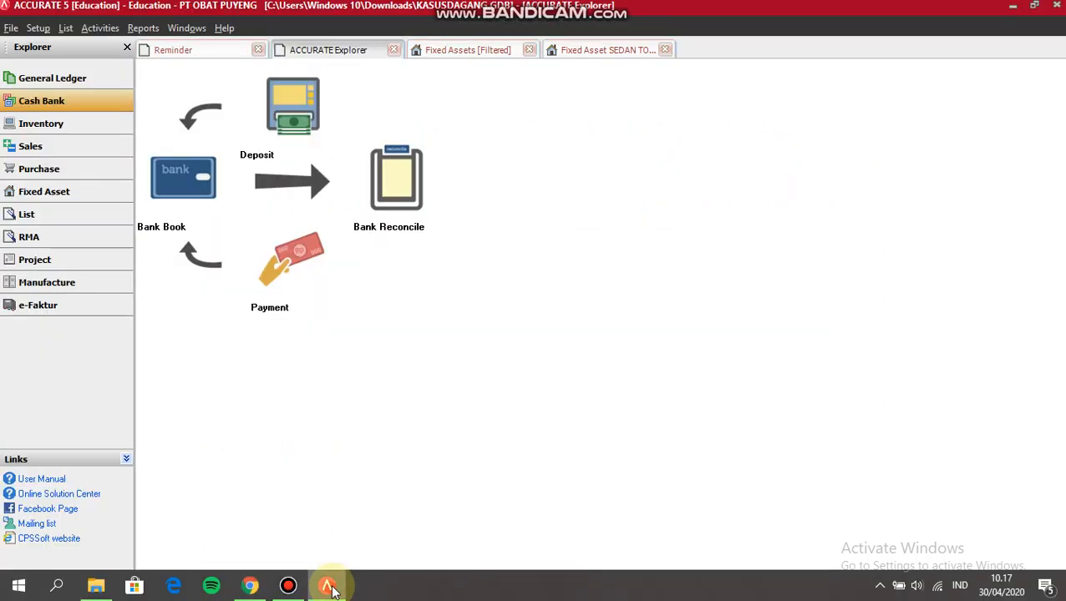
pyautogui.click(98, 82)
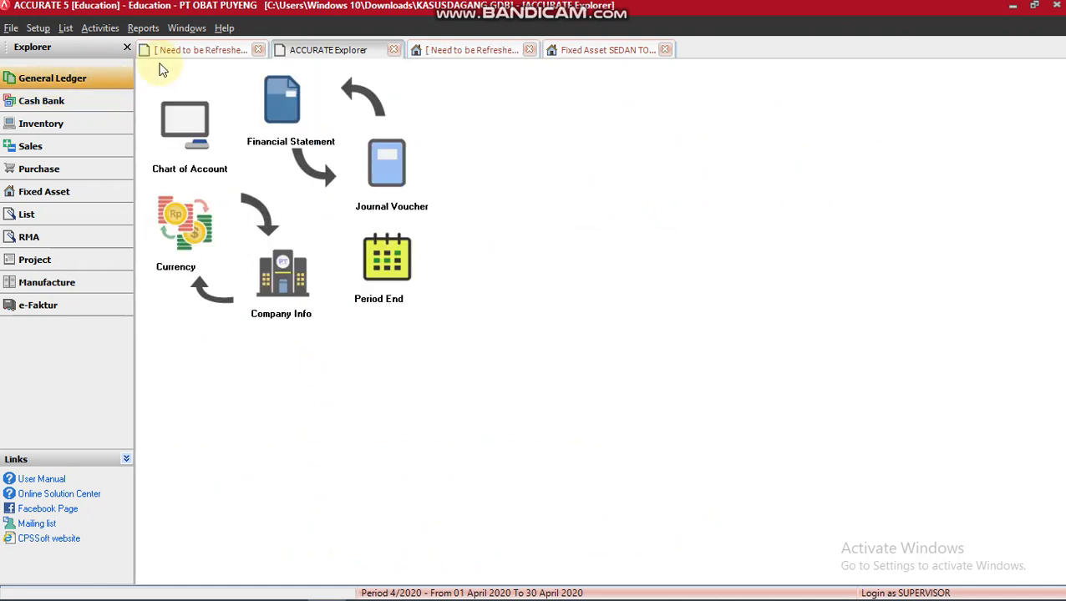
pyautogui.click(398, 157)
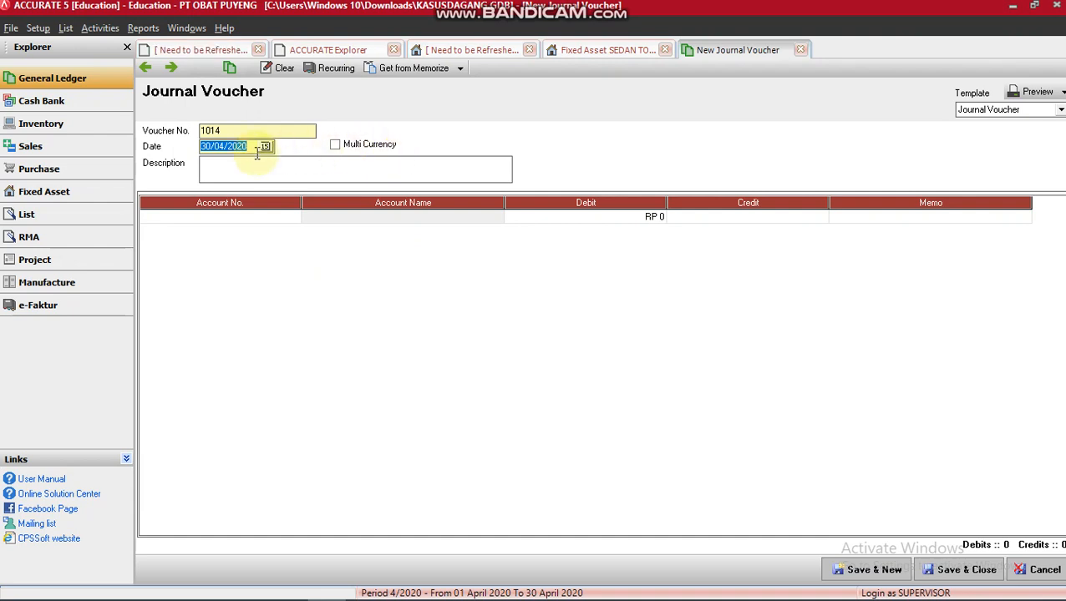
pyautogui.write('31/12/')
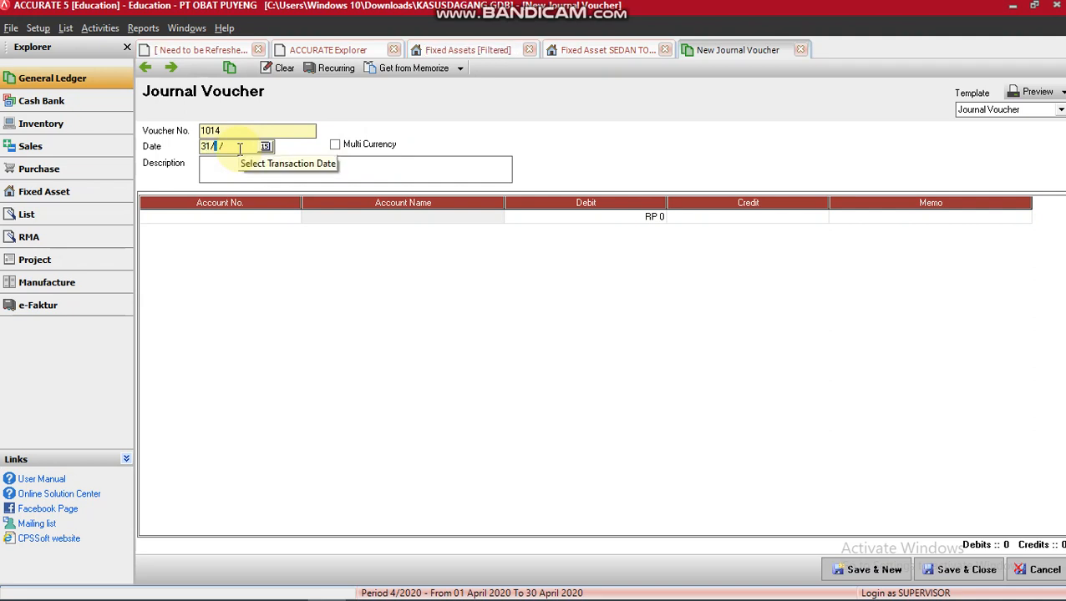
pyautogui.write('2010')
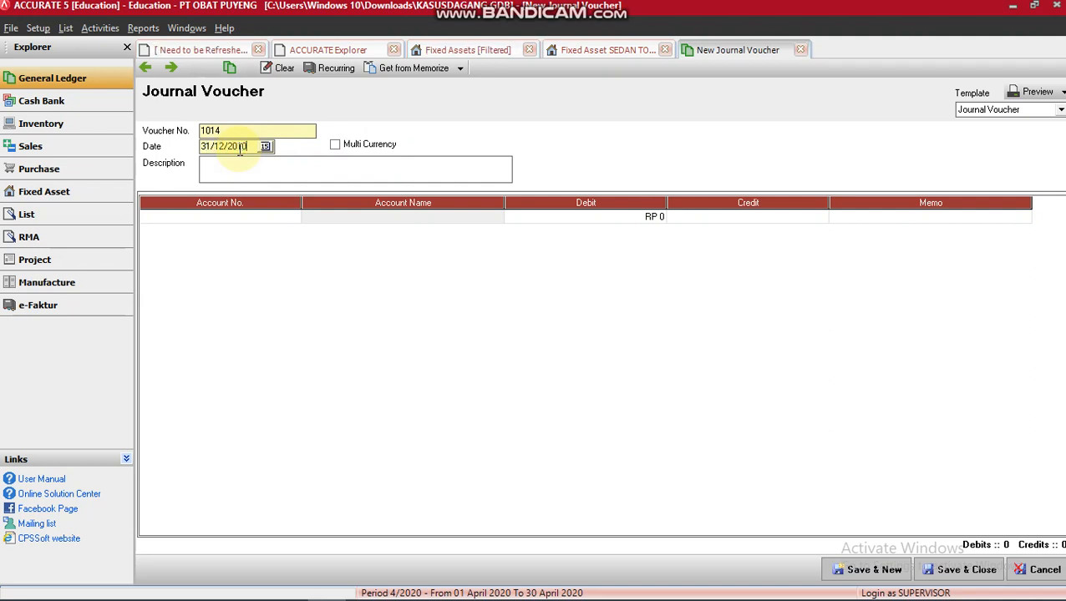
# Step: Enter PENGAKAUN BEBAN GAJI YANG BELUM DIBAYRA as the journal voucher's description
pyautogui.click(240, 174)
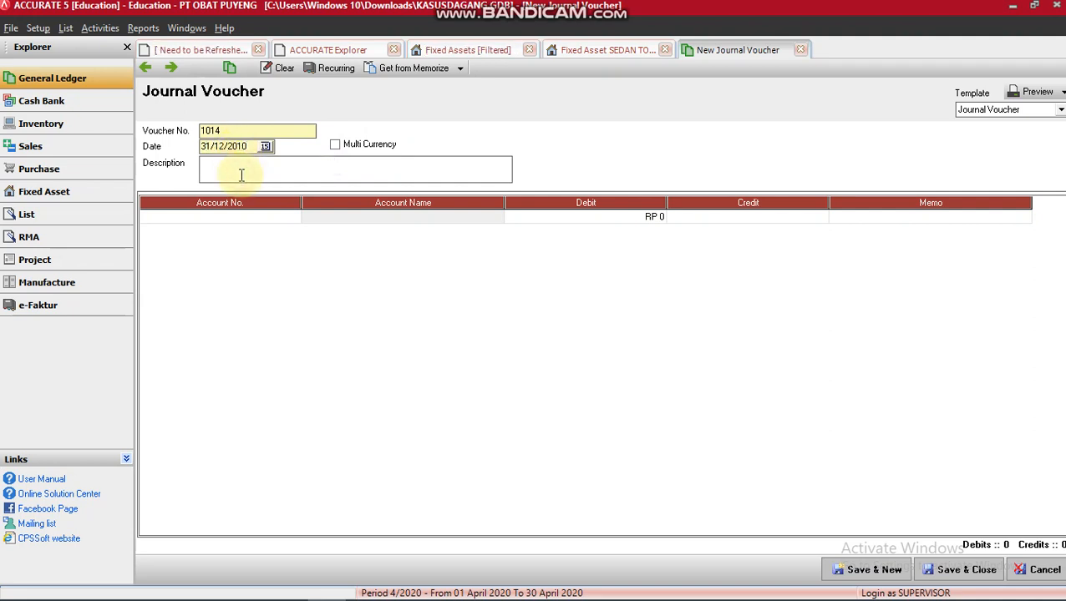
pyautogui.write('PENGA')
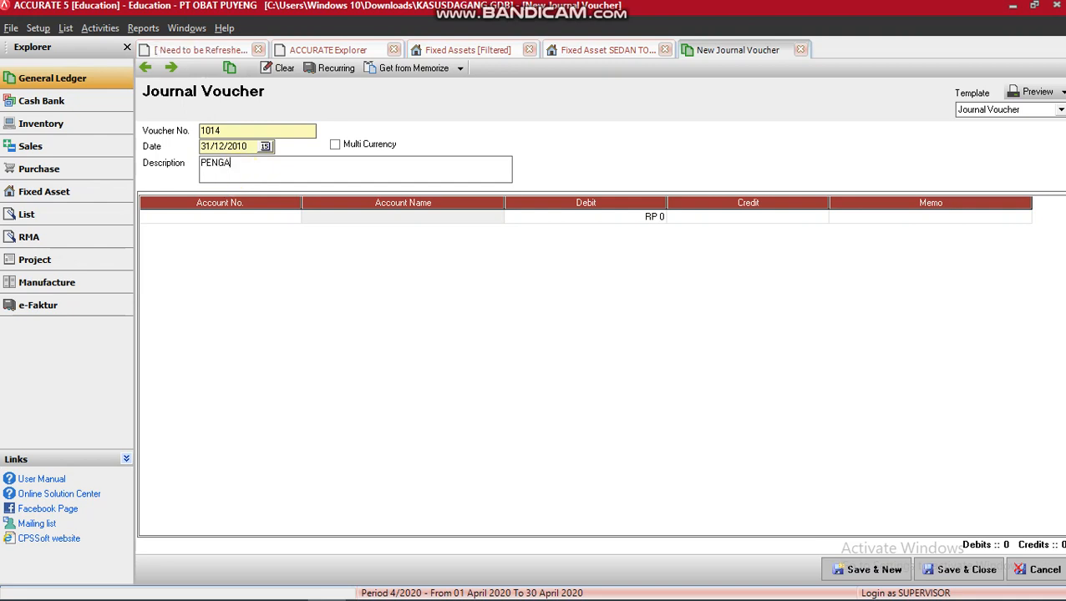
pyautogui.write('KAUN BEBAN GAJI YANG BELUM DIBAYRA')
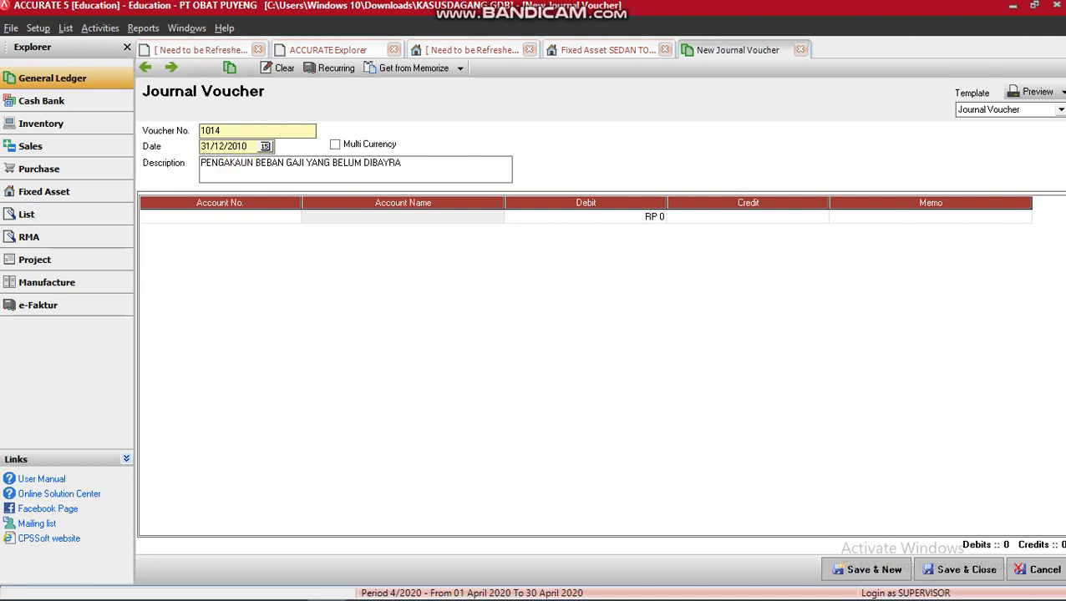
pyautogui.press('Tab')
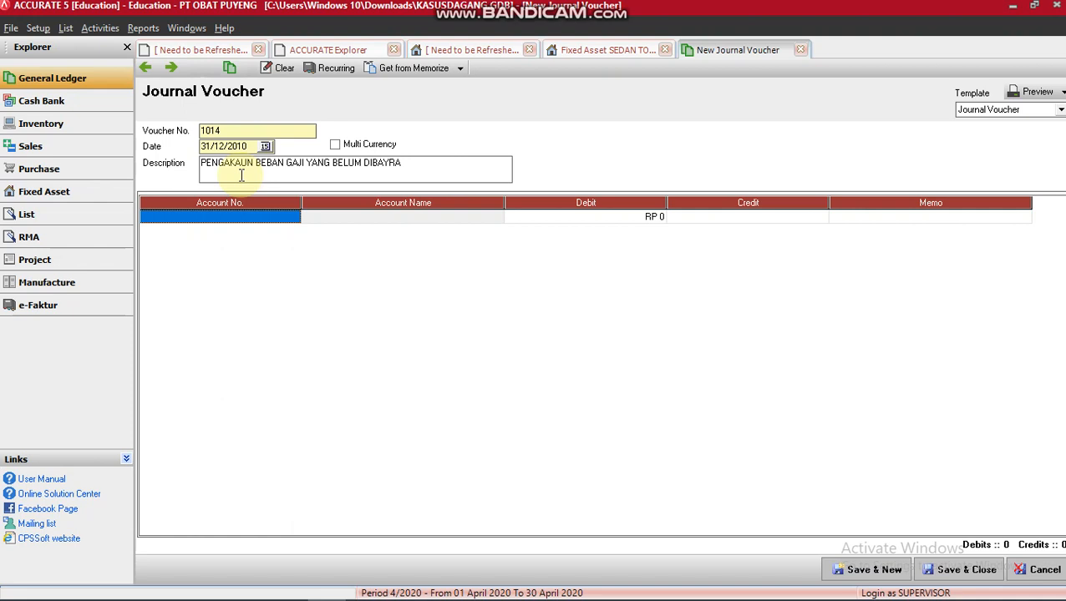
# Step: Add the BEBAN GAJI KARYAWAN account (6004) as the voucher's first line with a debit of RP 20.000.000
pyautogui.write('BEB')
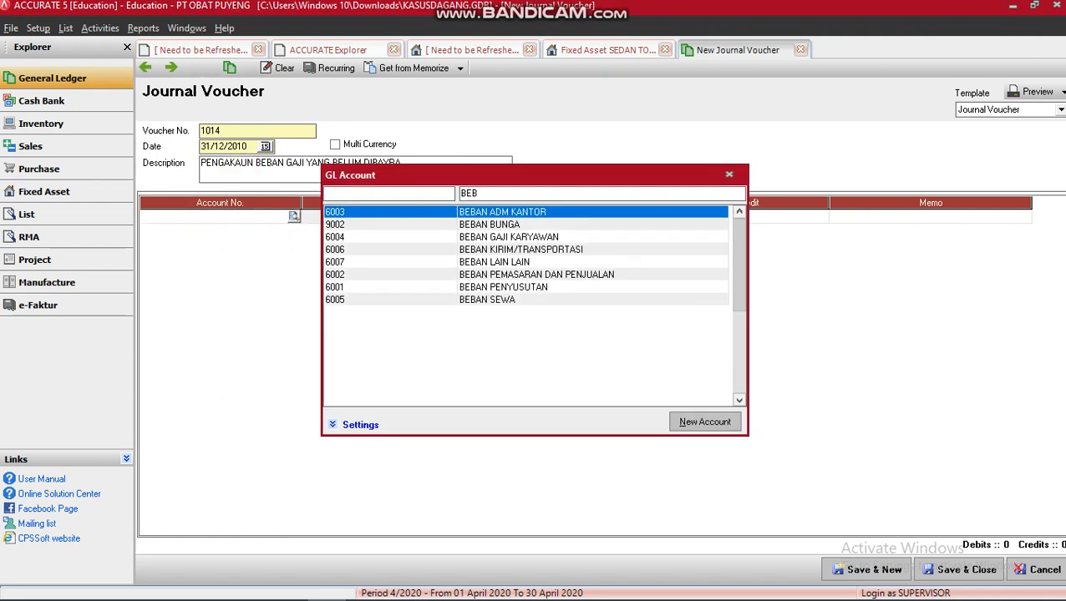
pyautogui.write('AN GA')
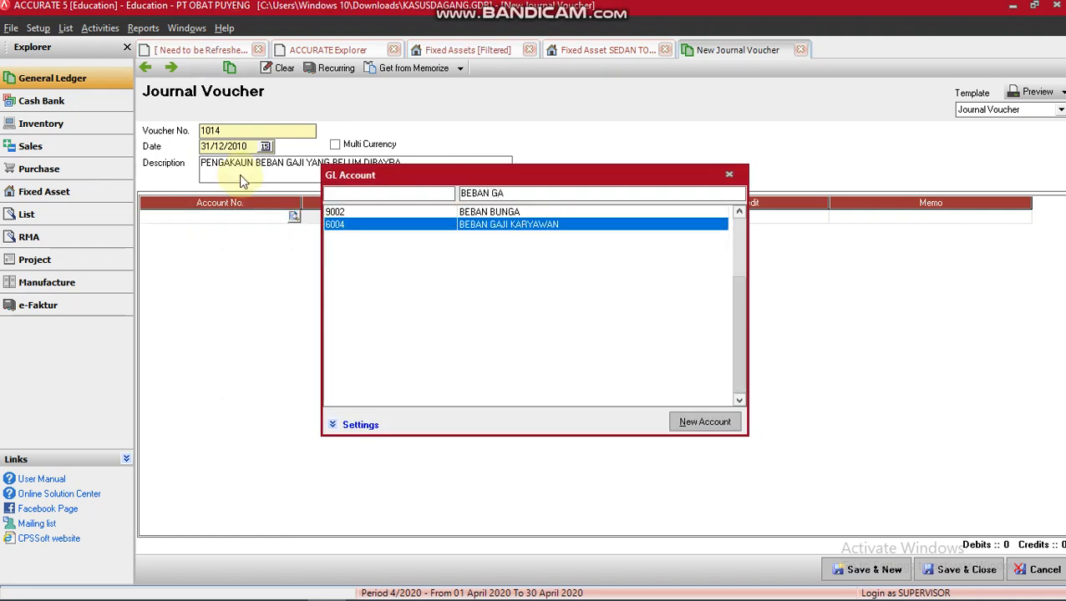
pyautogui.press('Return')
pyautogui.press('Tab')
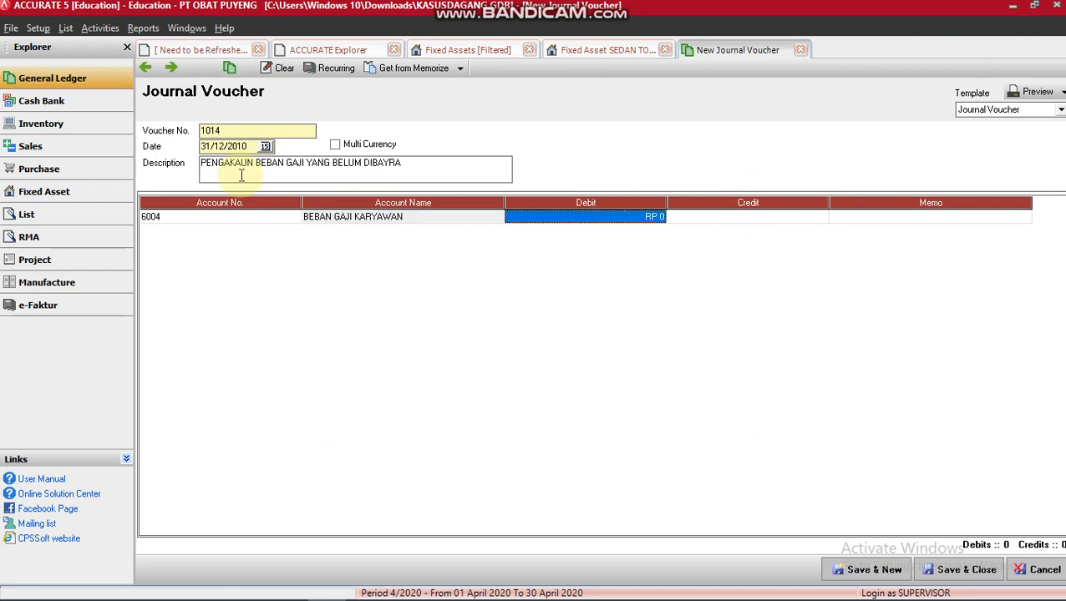
pyautogui.write('200000')
pyautogui.press('Tab')
pyautogui.press('Tab')
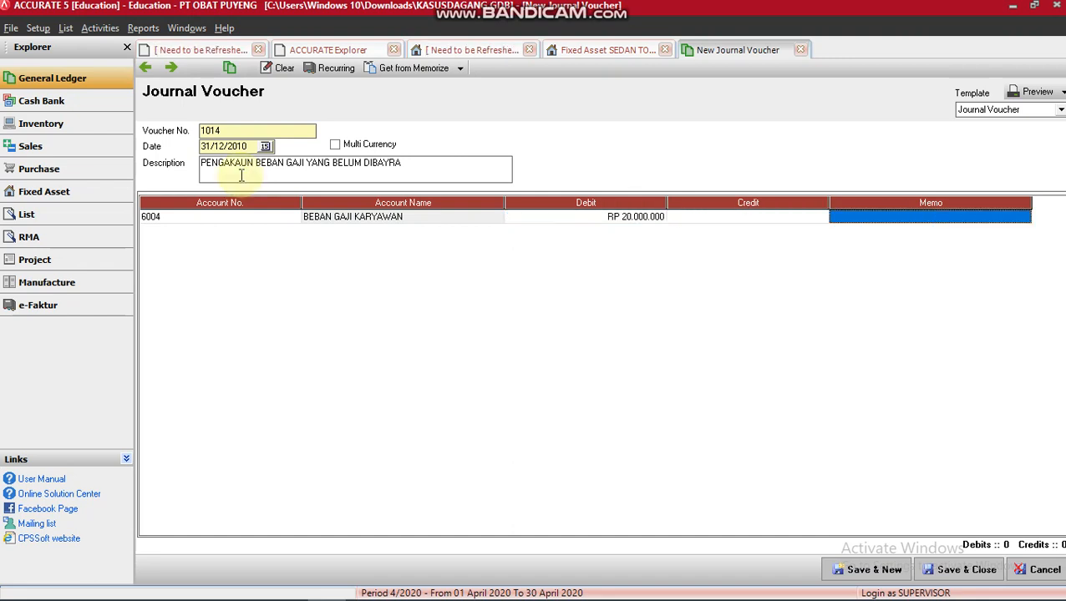
pyautogui.press('Tab')
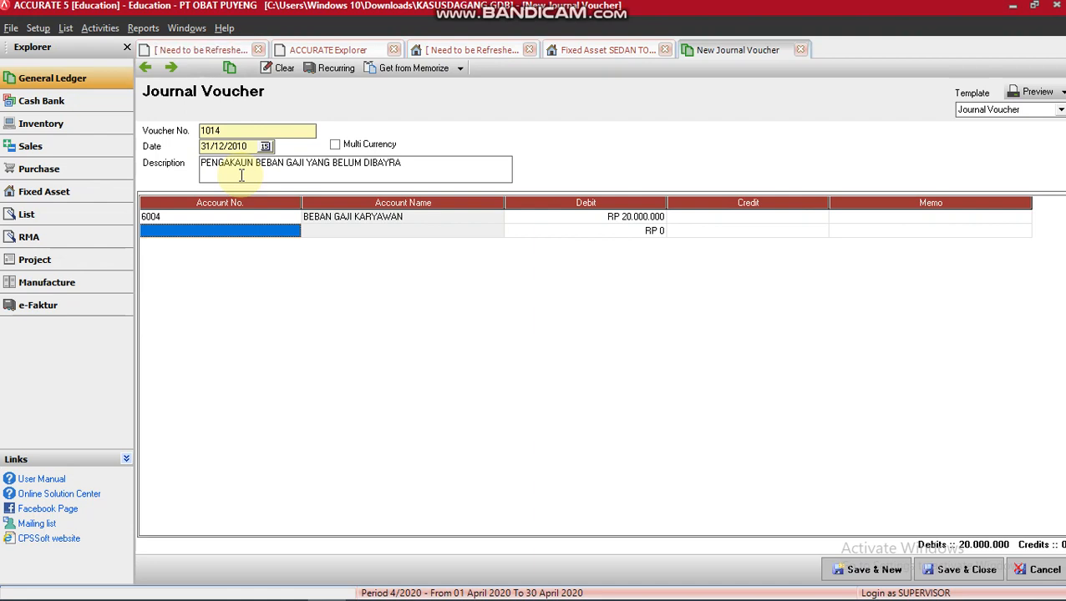
# Step: Look up UTANG accounts for the second voucher line, and start a new account of type Other Current Liability
pyautogui.write('UTAG')
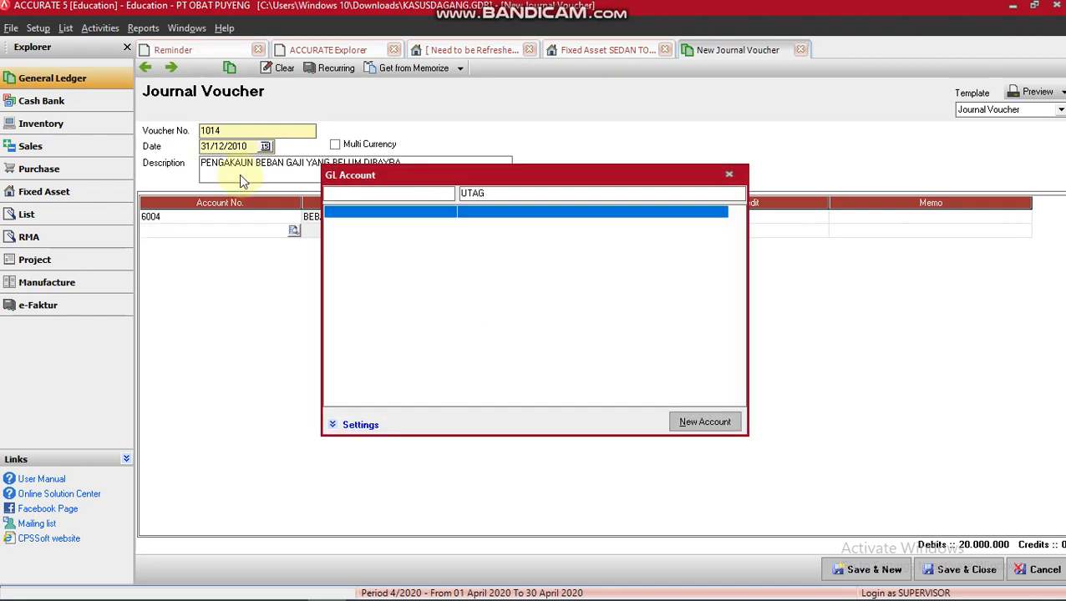
pyautogui.press('BackSpace')
pyautogui.write('NG')
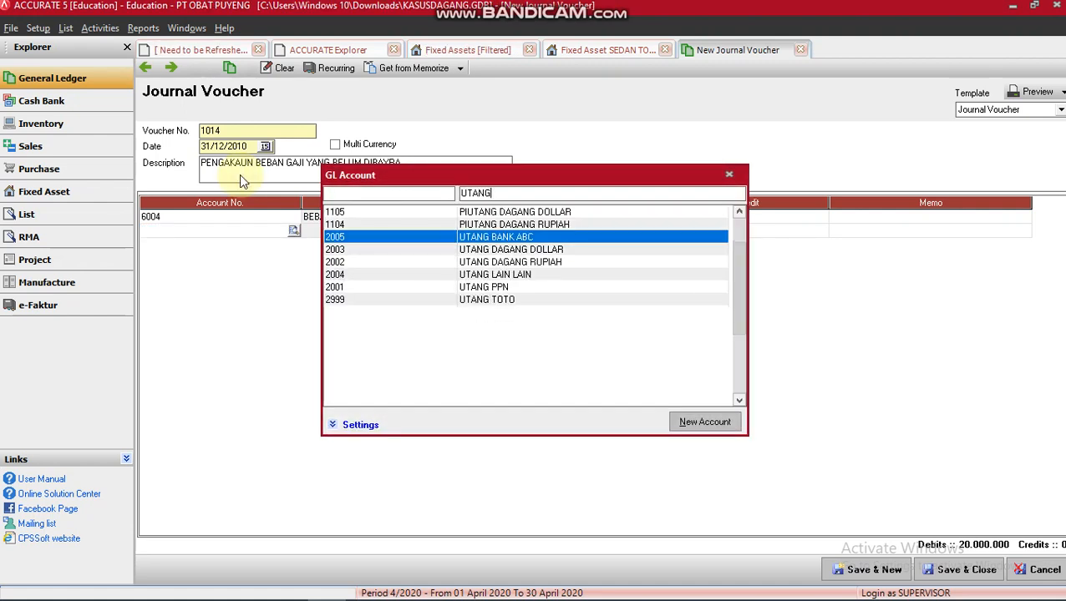
pyautogui.click(690, 420)
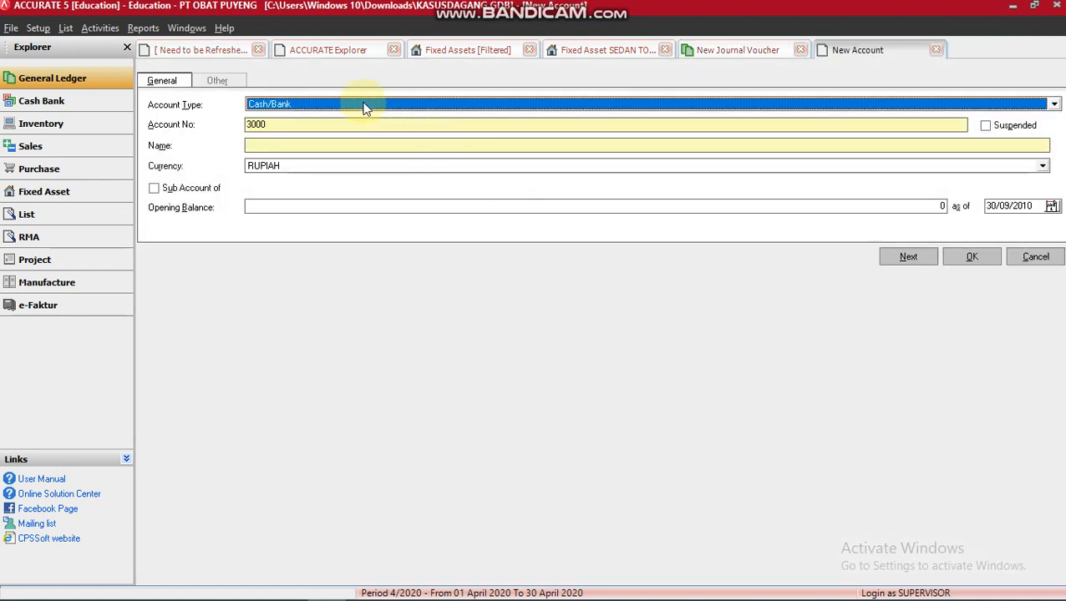
pyautogui.click(364, 106)
pyautogui.write('Other')
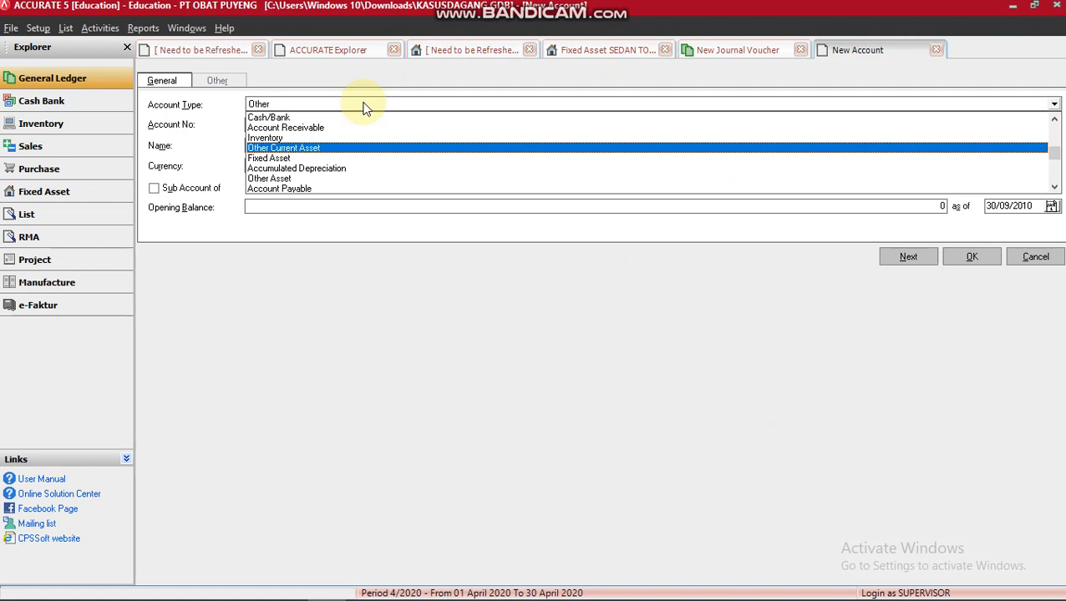
pyautogui.write(' I')
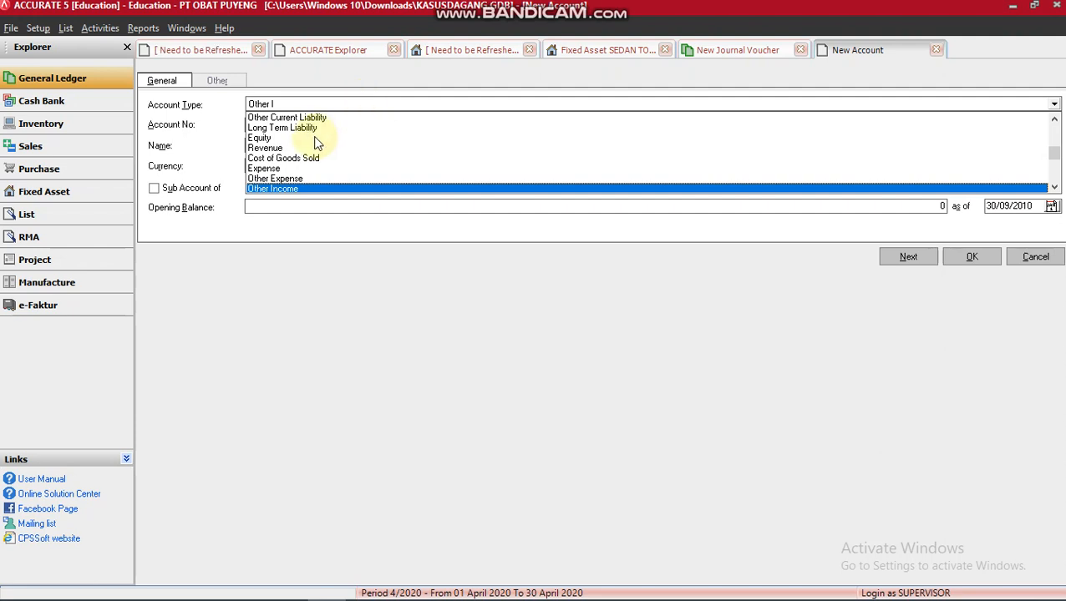
pyautogui.click(306, 116)
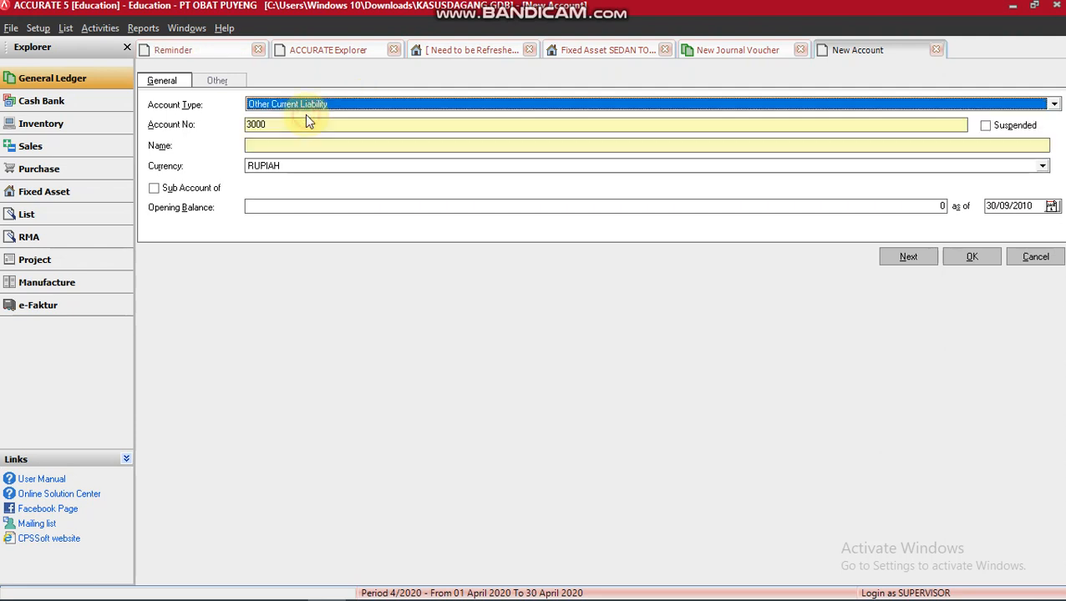
# Step: Number the new ledger account 21031, name it UTANG GAJI KARYAWAN, and save it into the voucher line
pyautogui.click(249, 124)
pyautogui.moveTo(269, 125); pyautogui.dragTo(231, 127)
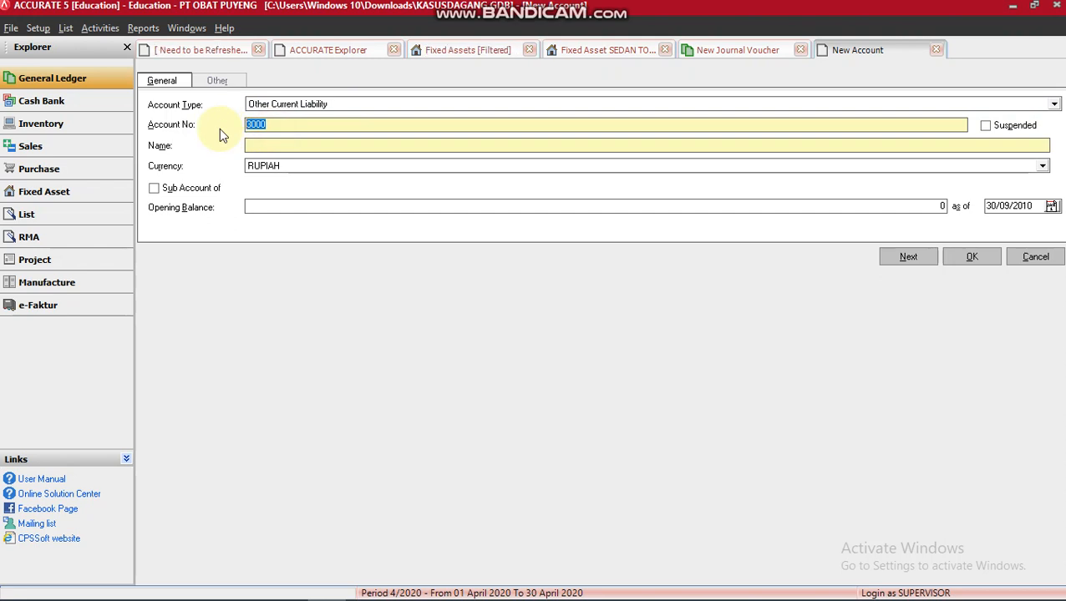
pyautogui.write('21031')
pyautogui.press('Tab')
pyautogui.press('Tab')
pyautogui.write('UTANG GAJI ')
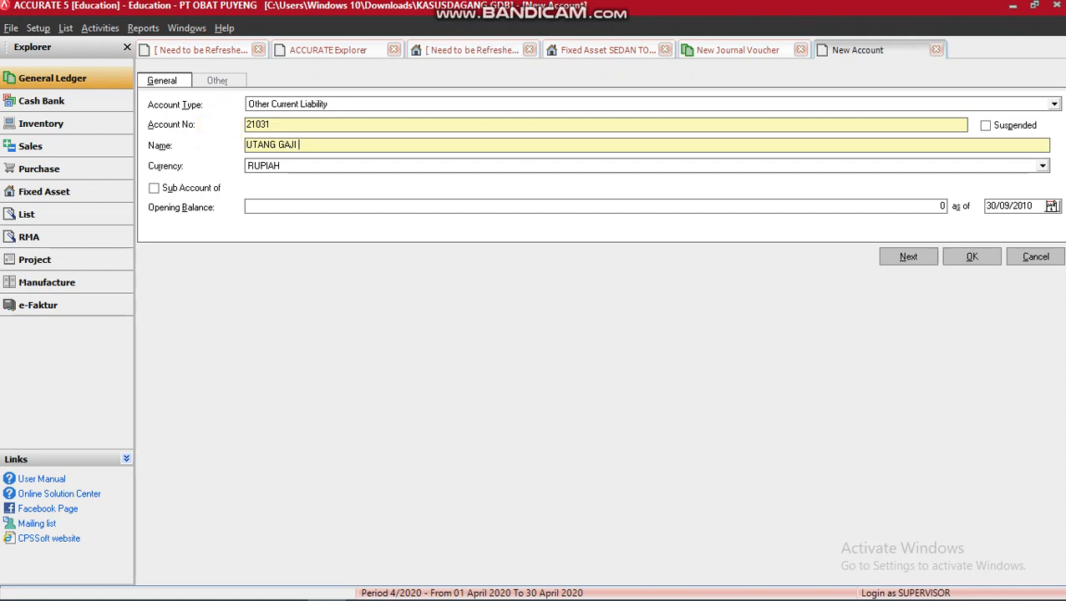
pyautogui.write('KARYAWAN')
pyautogui.press('Tab')
pyautogui.press('Tab')
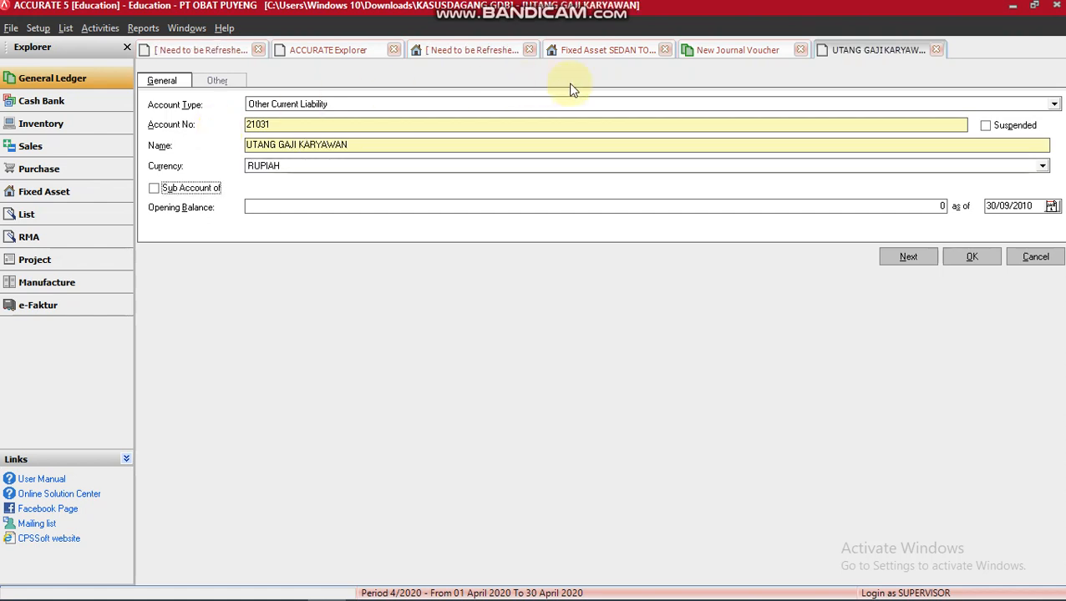
pyautogui.click(979, 254)
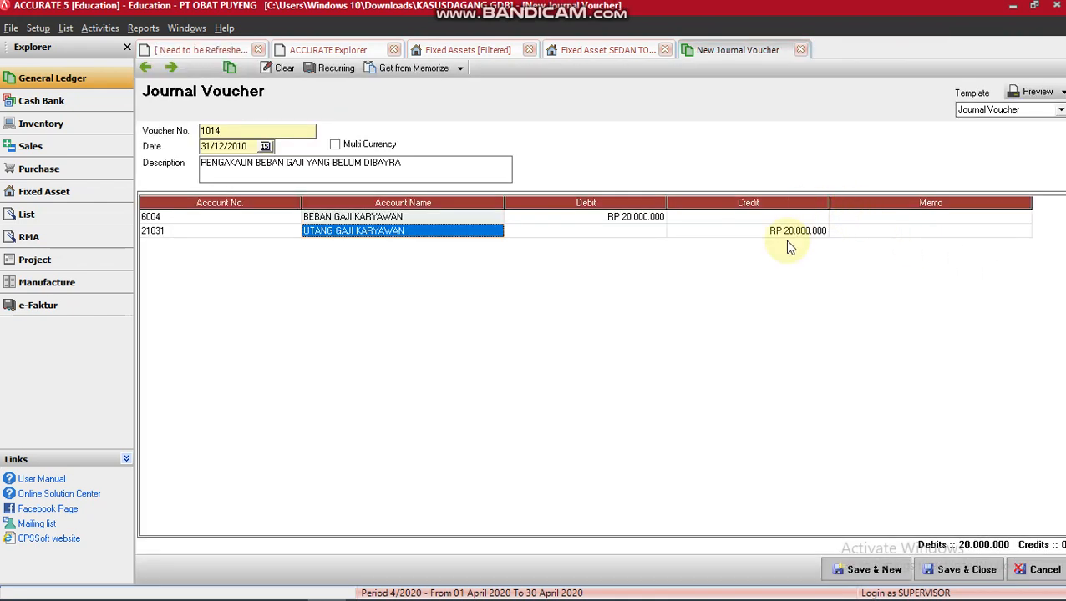
# Step: Accept the RP 20.000.000 credit on the UTANG GAJI KARYAWAN line, then save the journal voucher and start a new one
pyautogui.press('Tab')
pyautogui.press('Tab')
pyautogui.press('Tab')
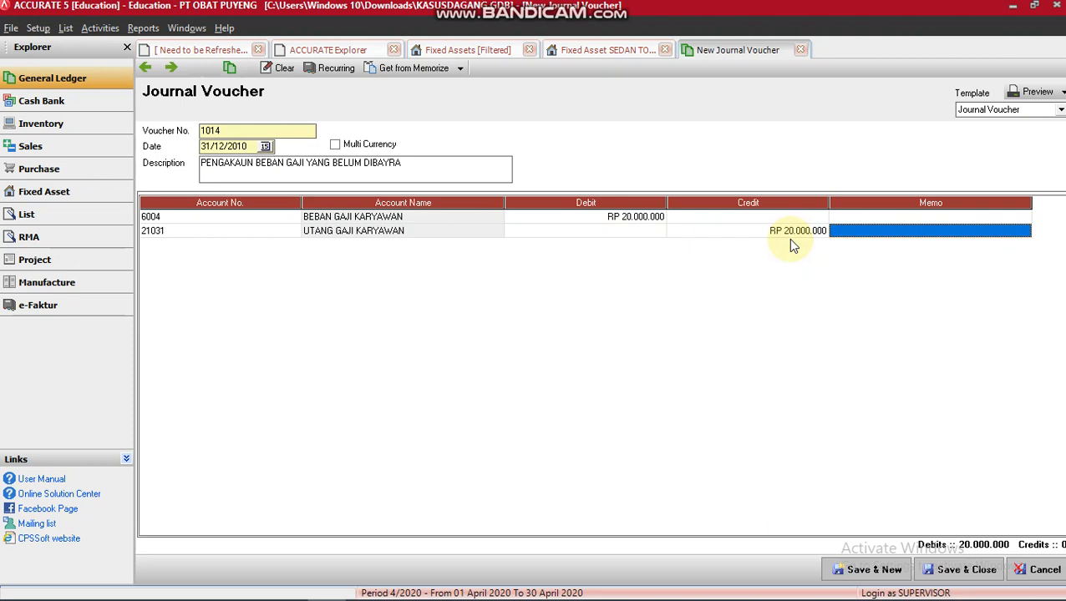
pyautogui.press('Tab')
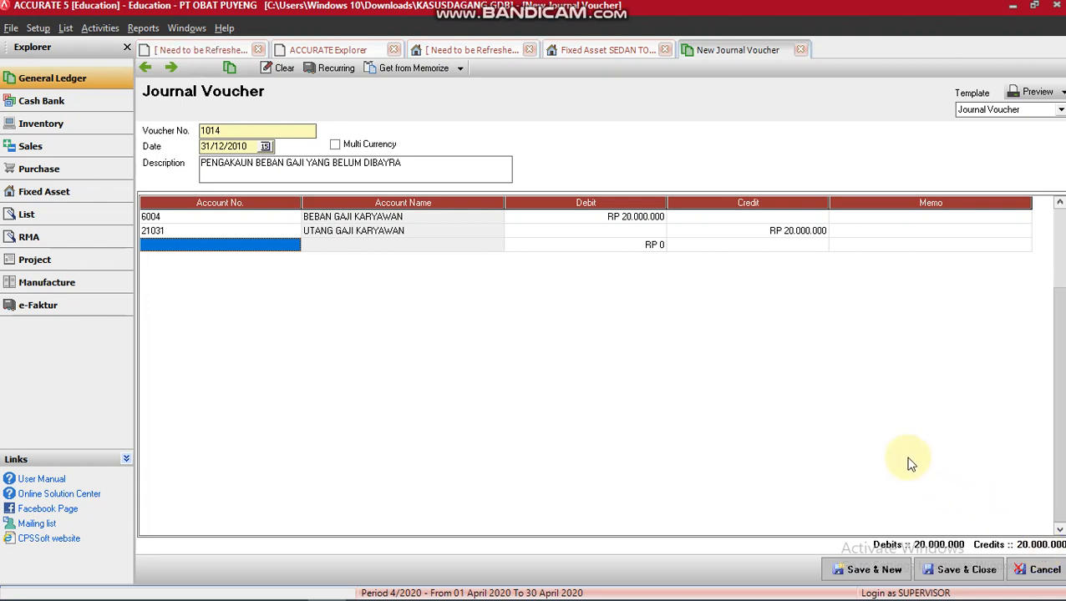
pyautogui.press('Up')
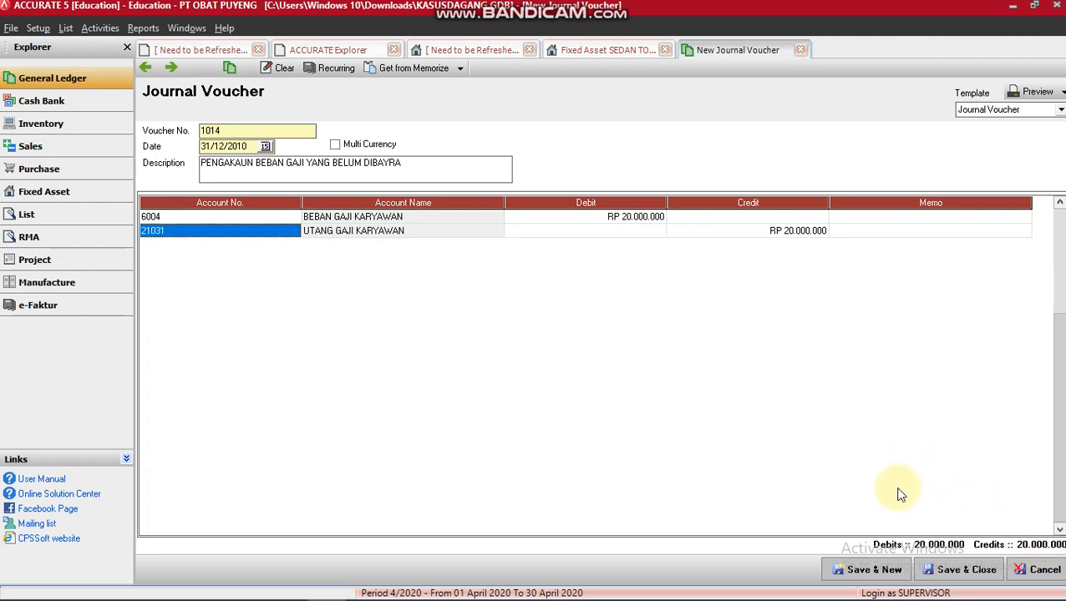
pyautogui.click(875, 571)
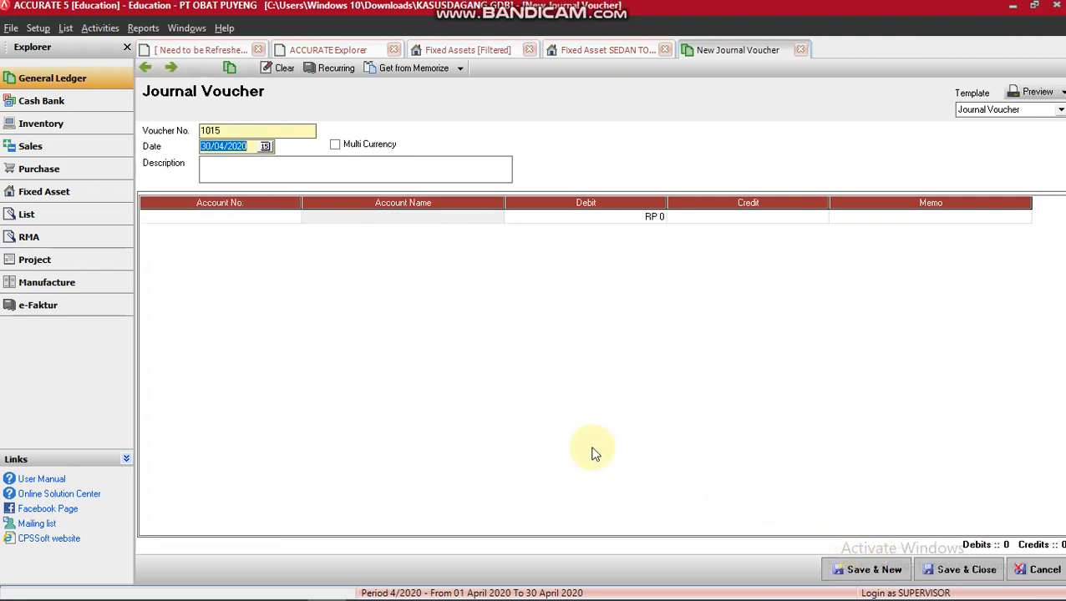
# Step: Switch to the lab module PDF in Chrome and read through the Penyesuaian 1 journal entry data and sample voucher
pyautogui.moveTo(321, 595)
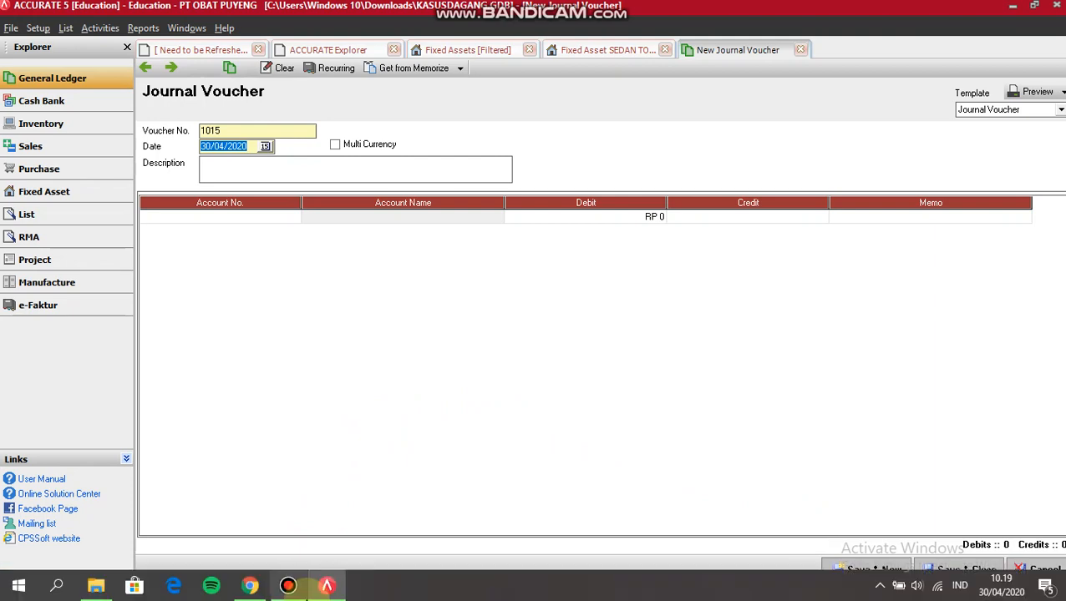
pyautogui.click(251, 586)
pyautogui.scroll(-3, 440, 459)
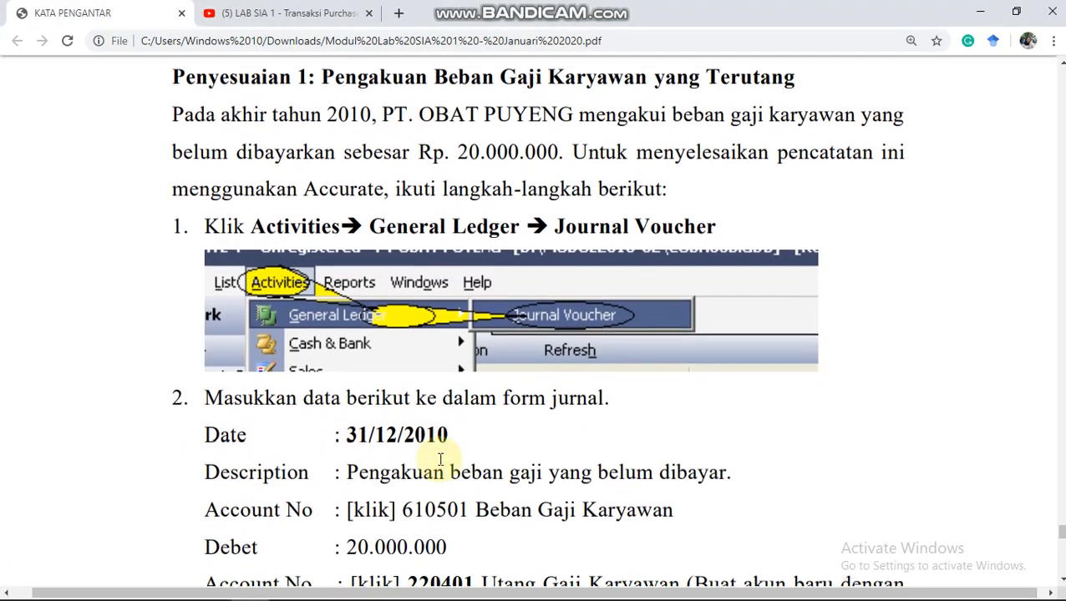
pyautogui.scroll(-3, 440, 459)
pyautogui.scroll(-3, 440, 459)
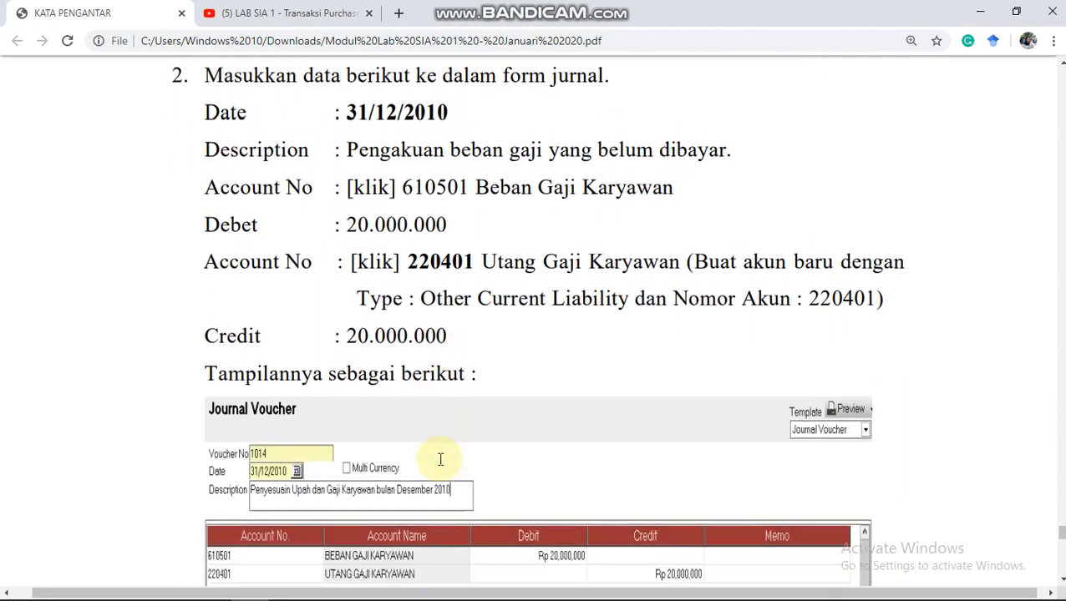